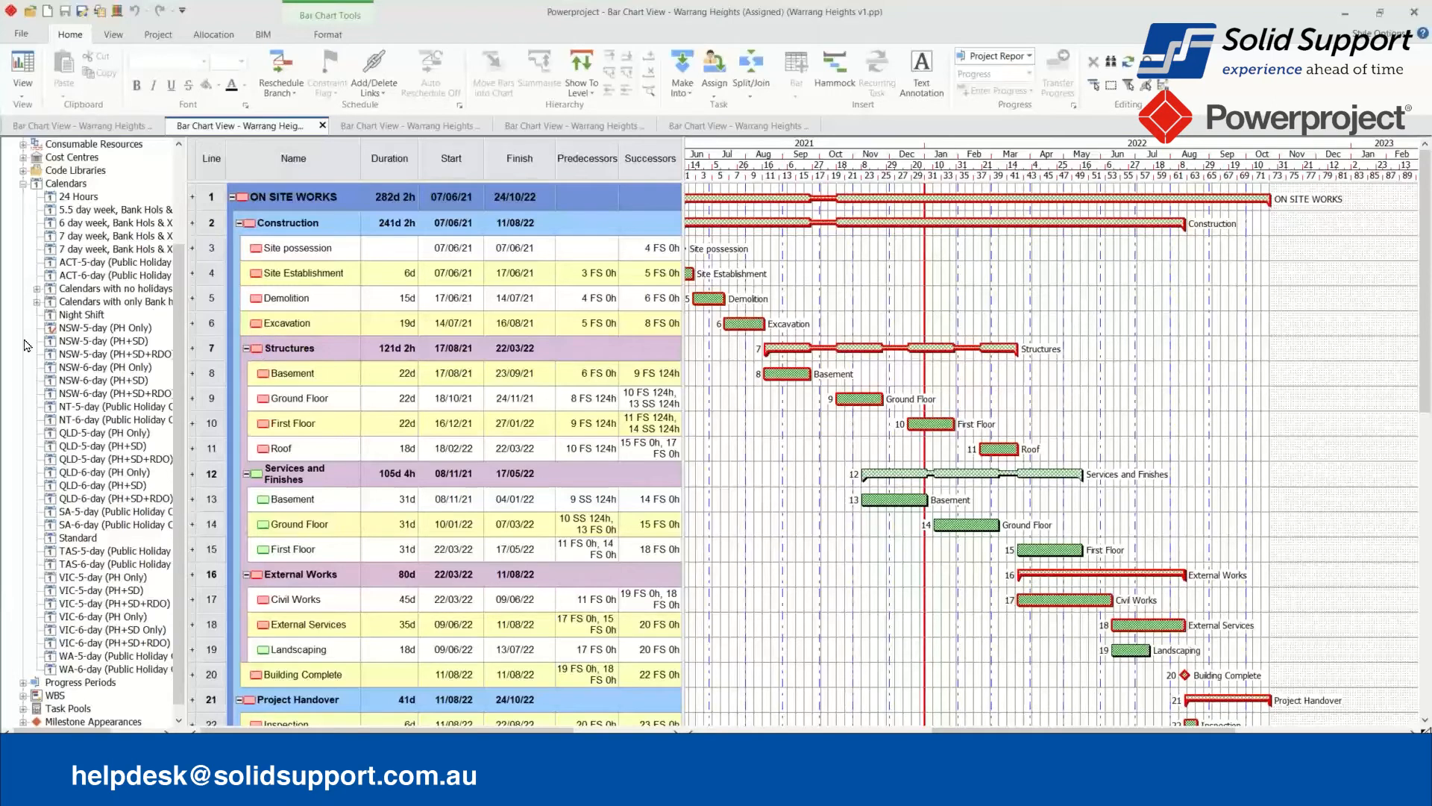
Add a 24-hour Holiday exception on 24/12/21 to the NSW-5-day (PH+SD) calendar.
click(134, 332)
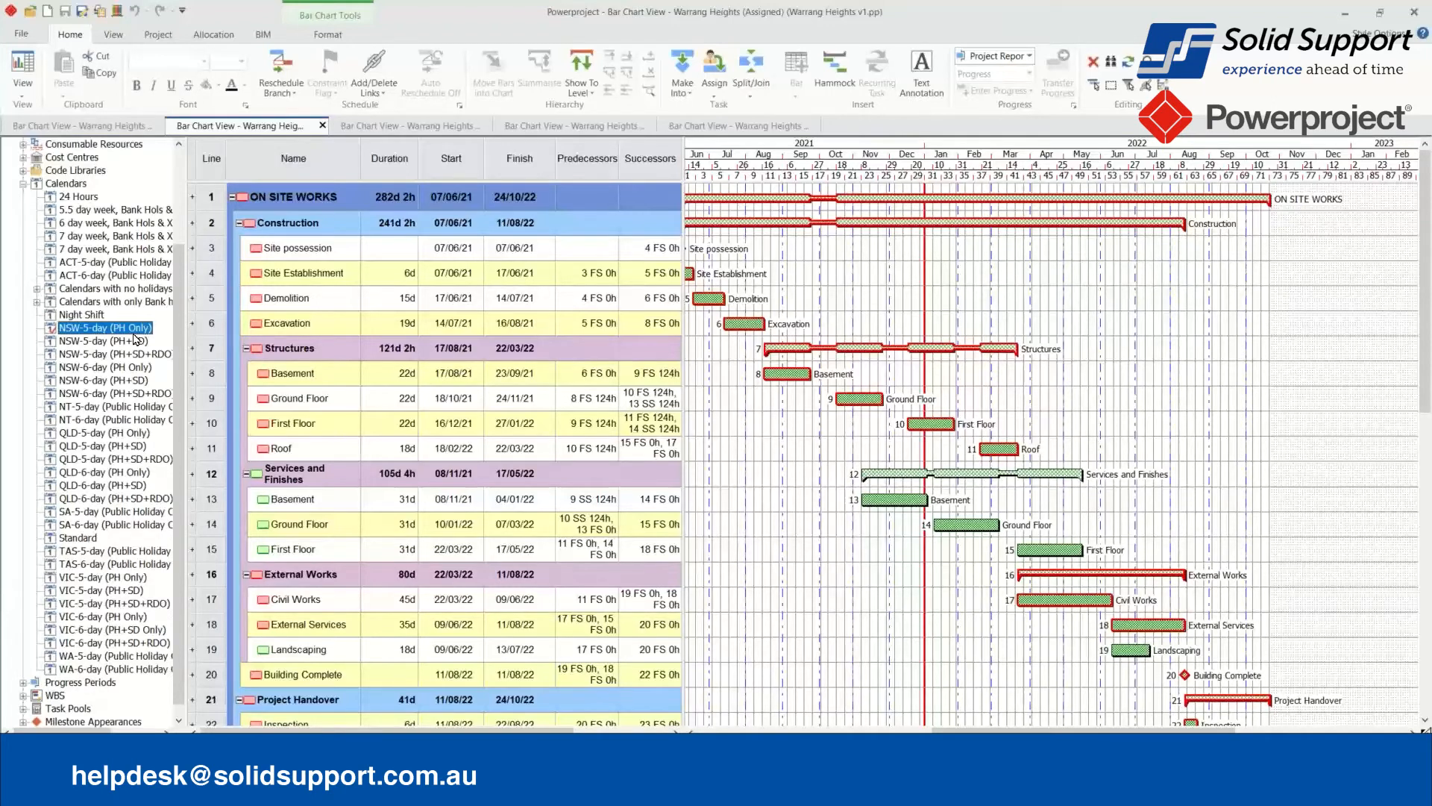
click(142, 343)
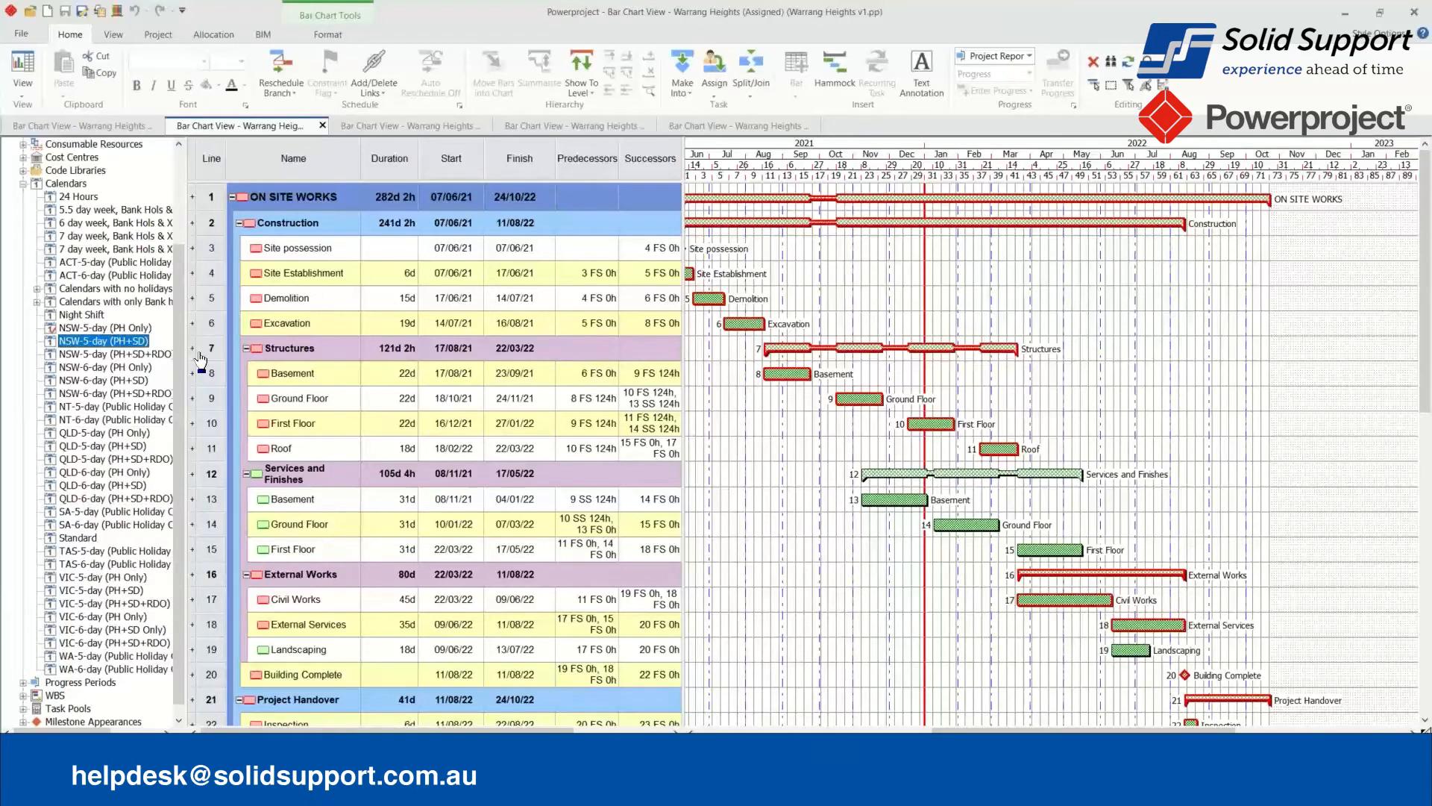
right_click(124, 342)
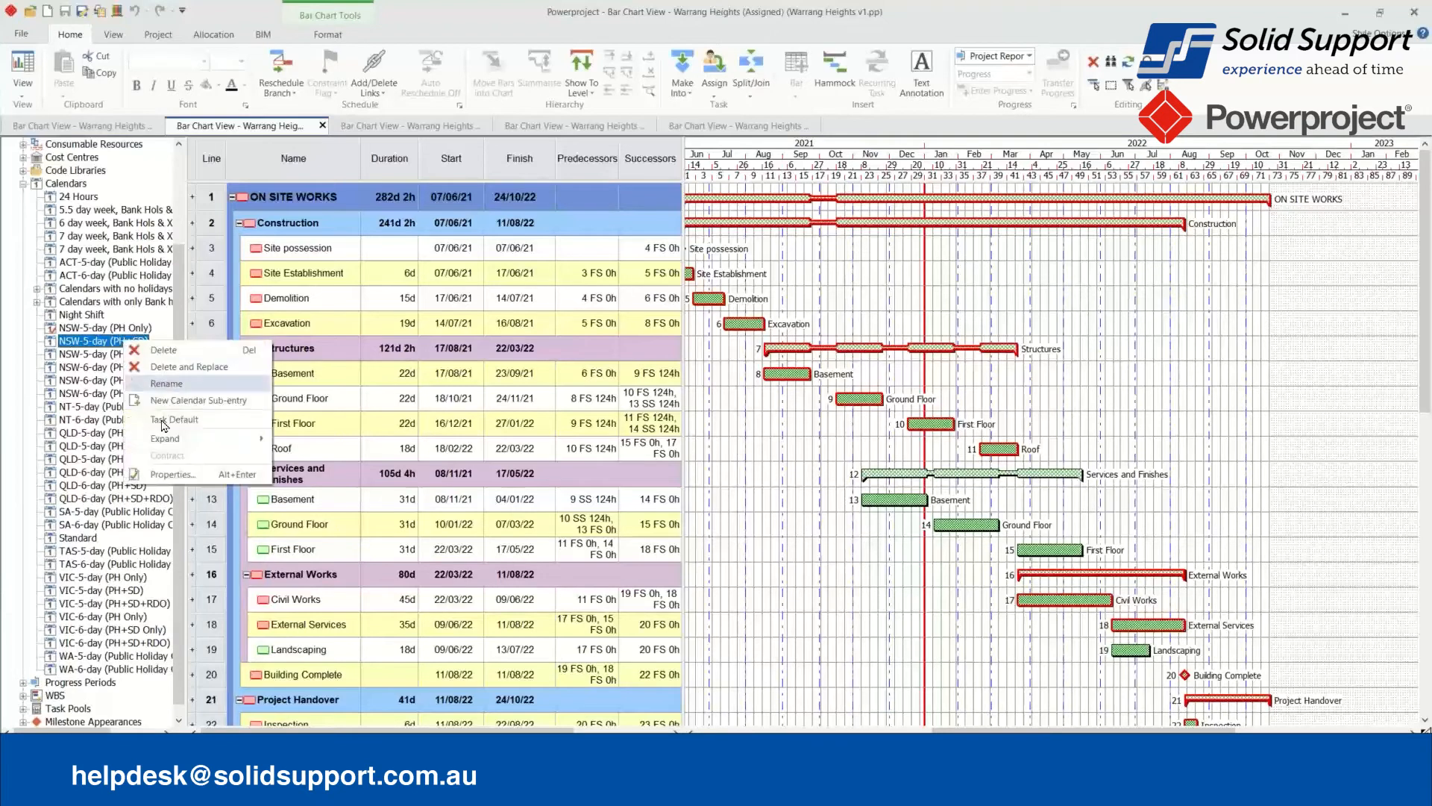
click(174, 475)
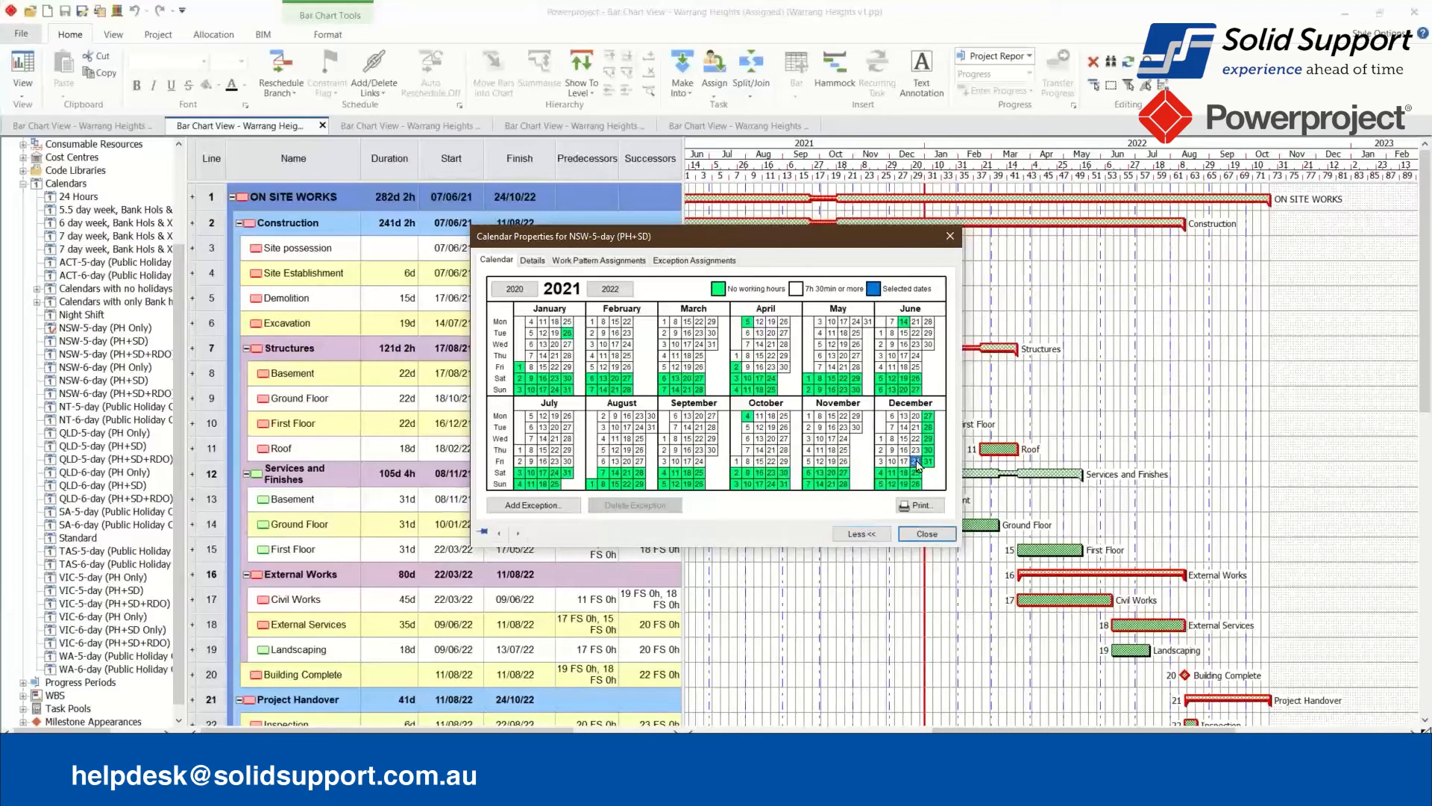
click(553, 508)
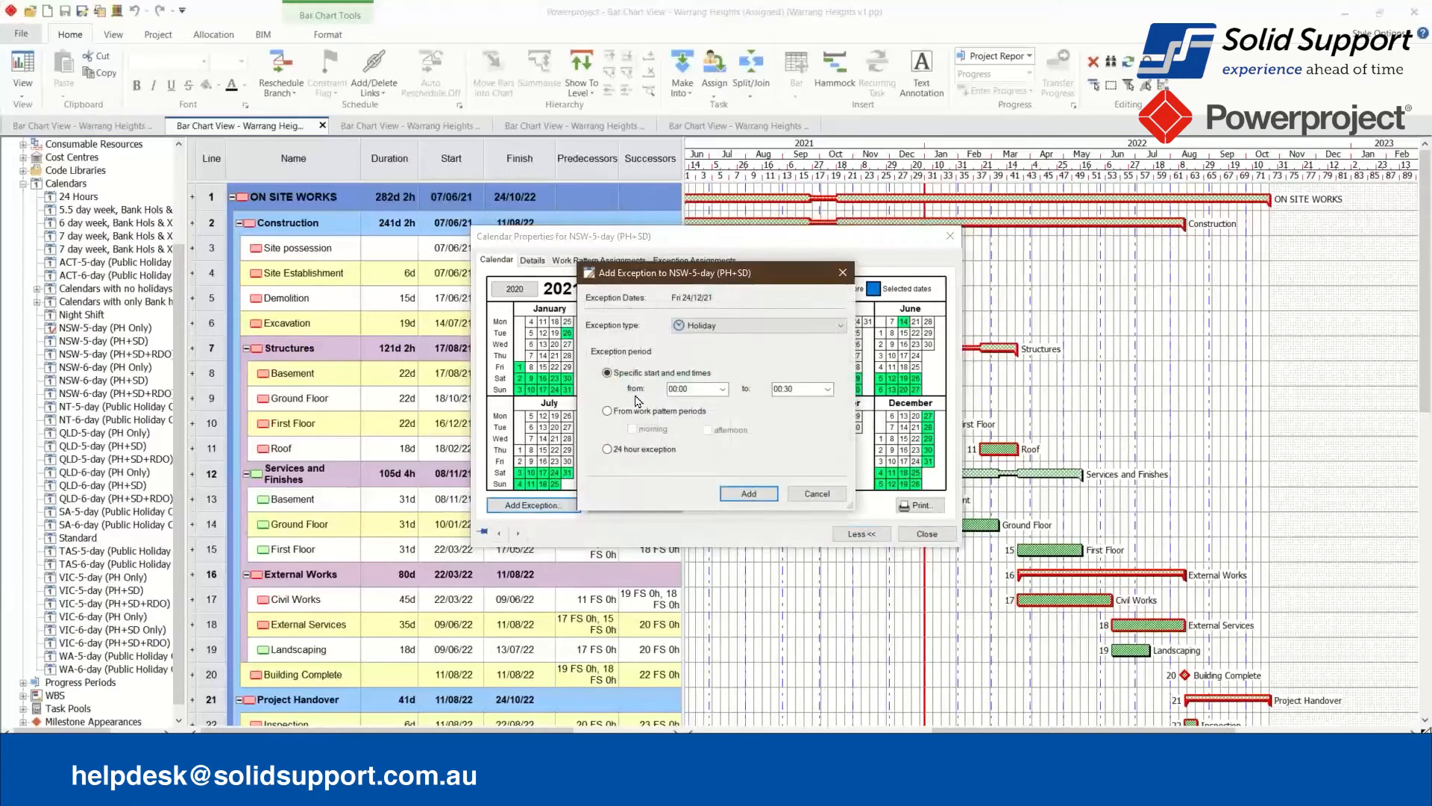
click(638, 453)
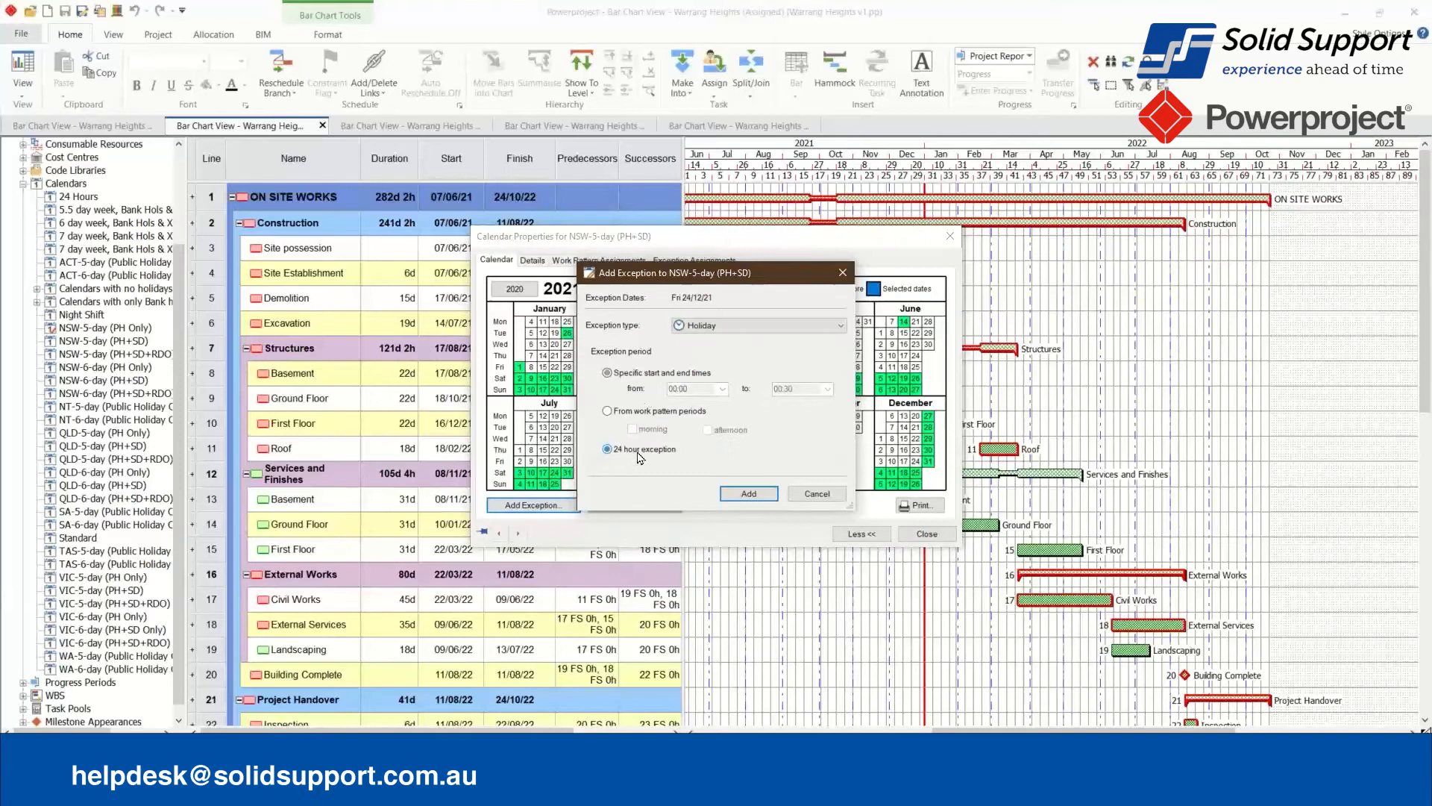
click(743, 494)
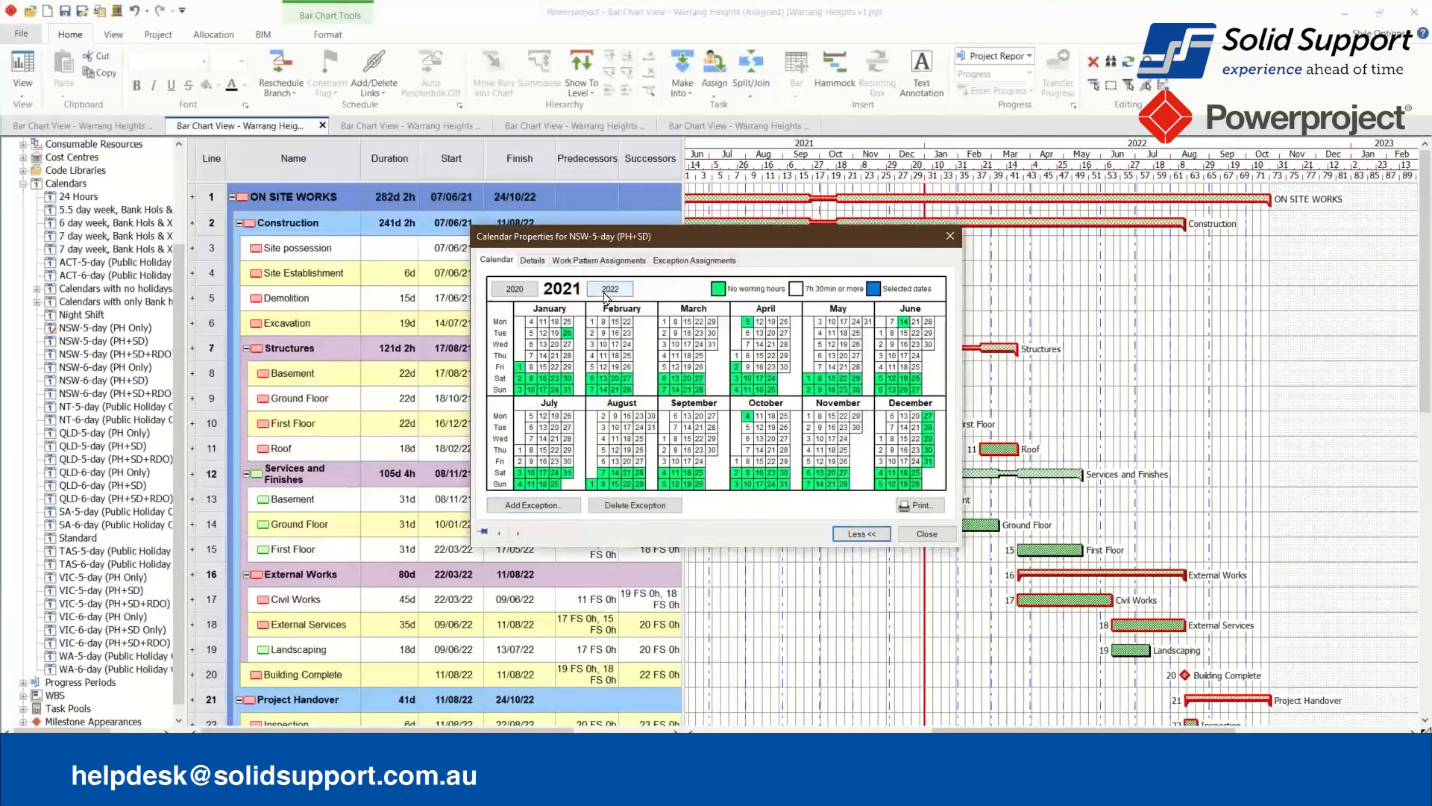
Add a 24-hour Holiday exception for 15/04/22 and 18/04/22 to the NSW-5-day (PH+SD) calendar.
click(608, 291)
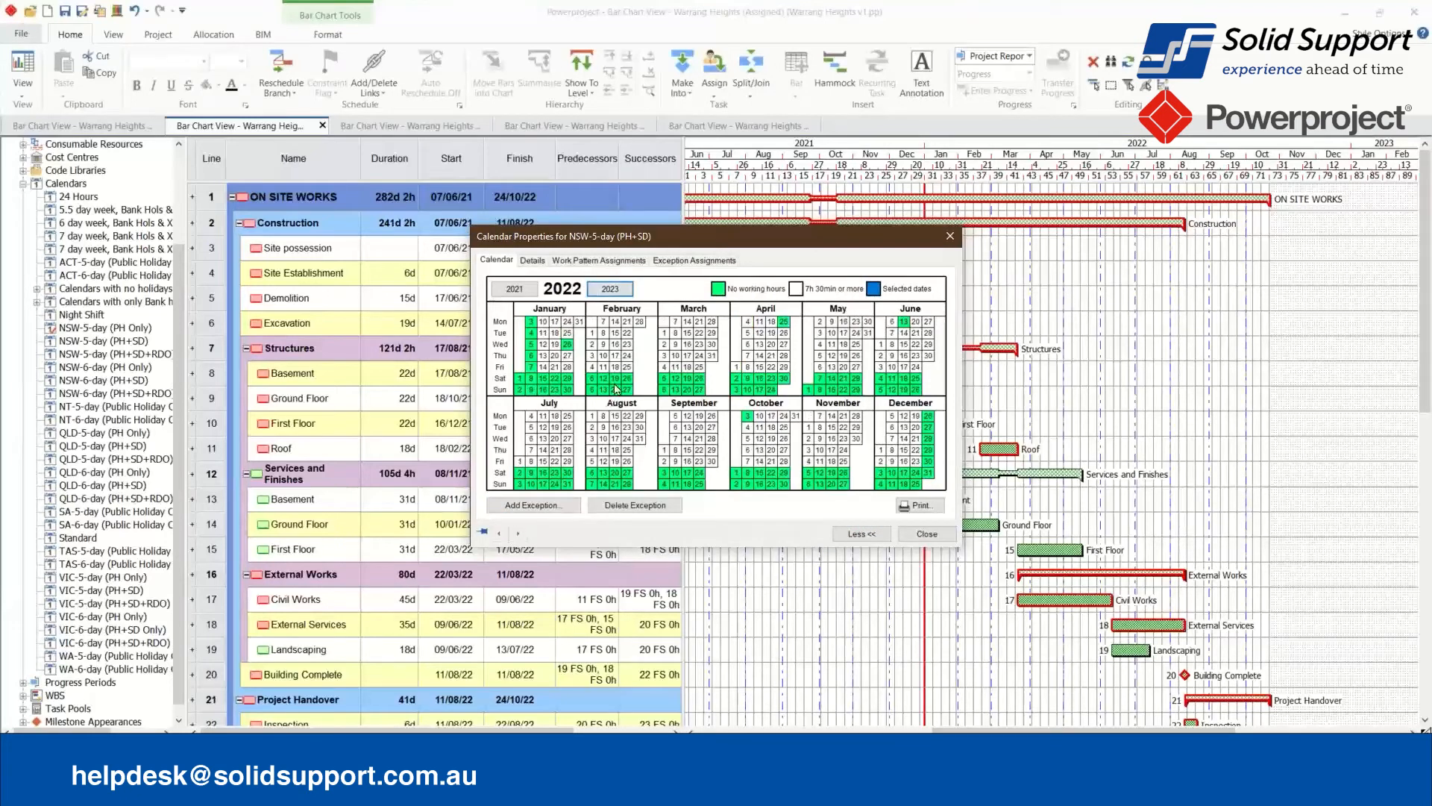
click(760, 367)
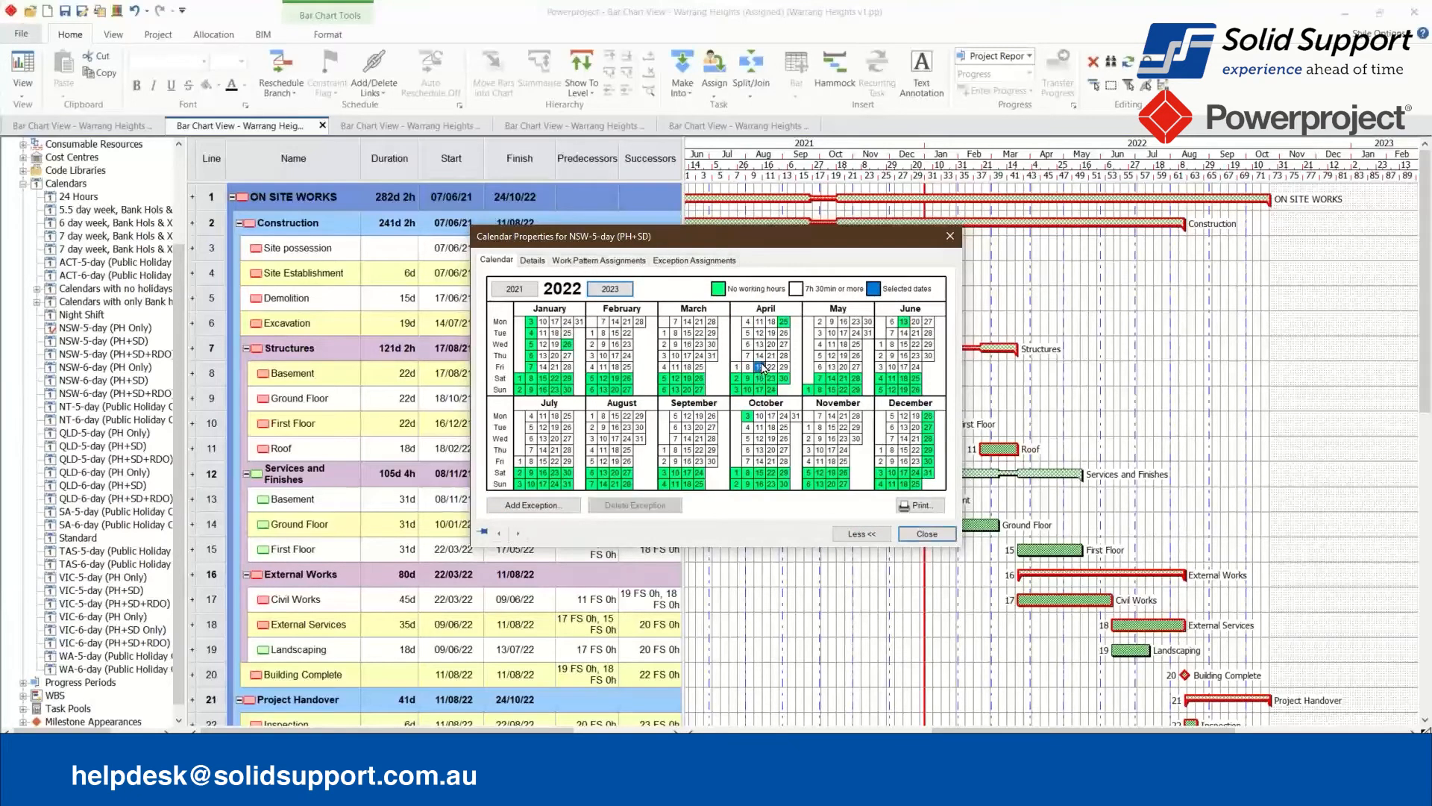
ctrl+click(772, 321)
click(522, 505)
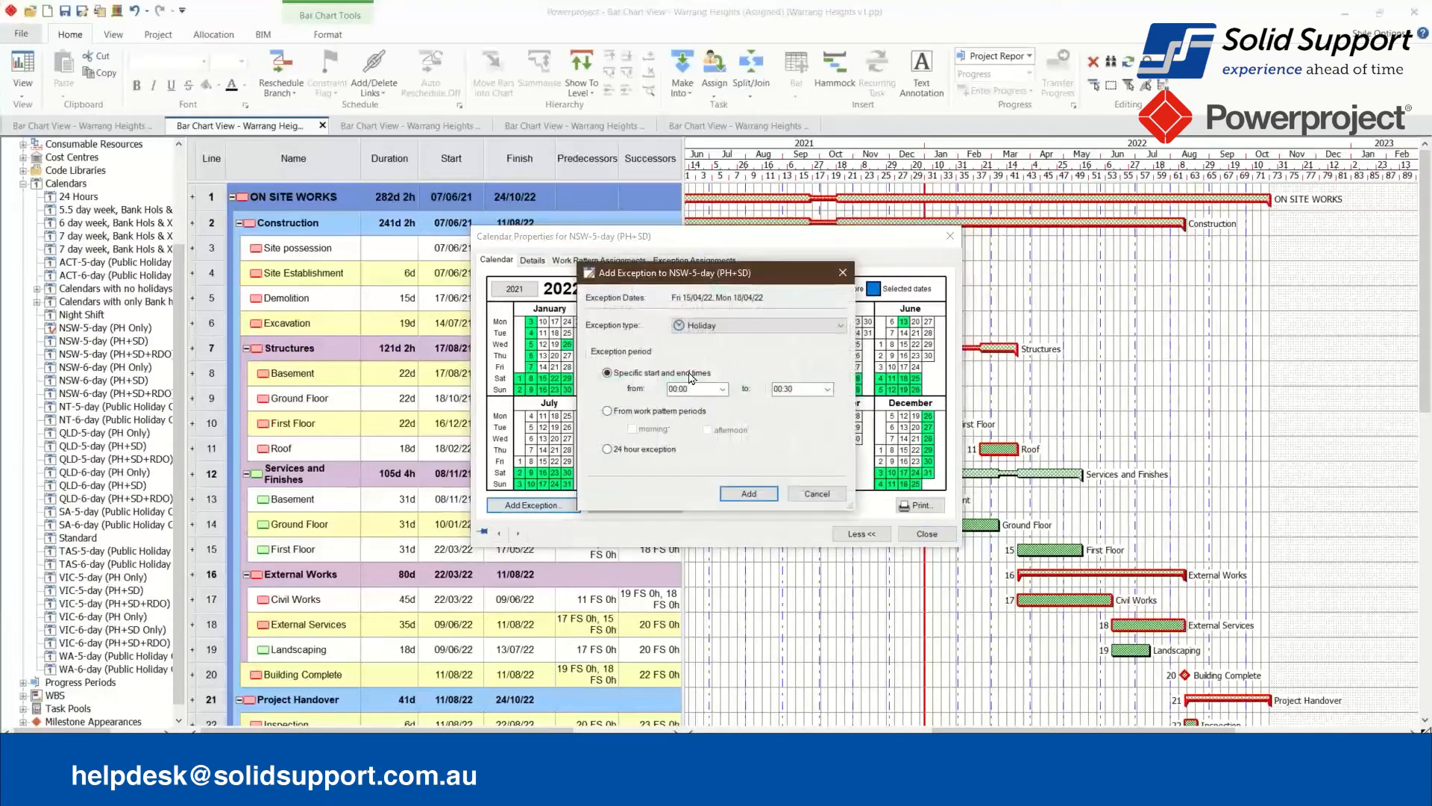
click(655, 450)
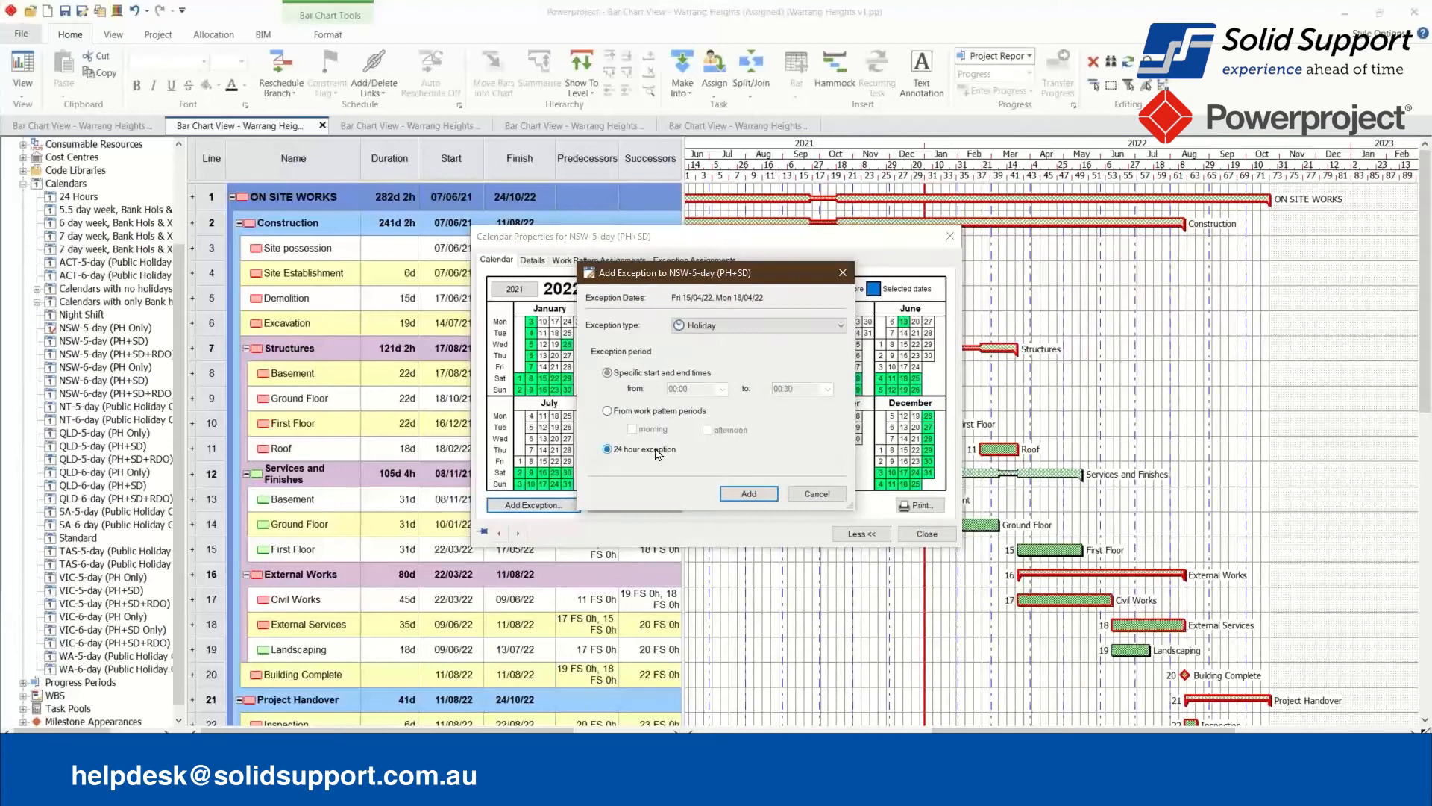
click(748, 494)
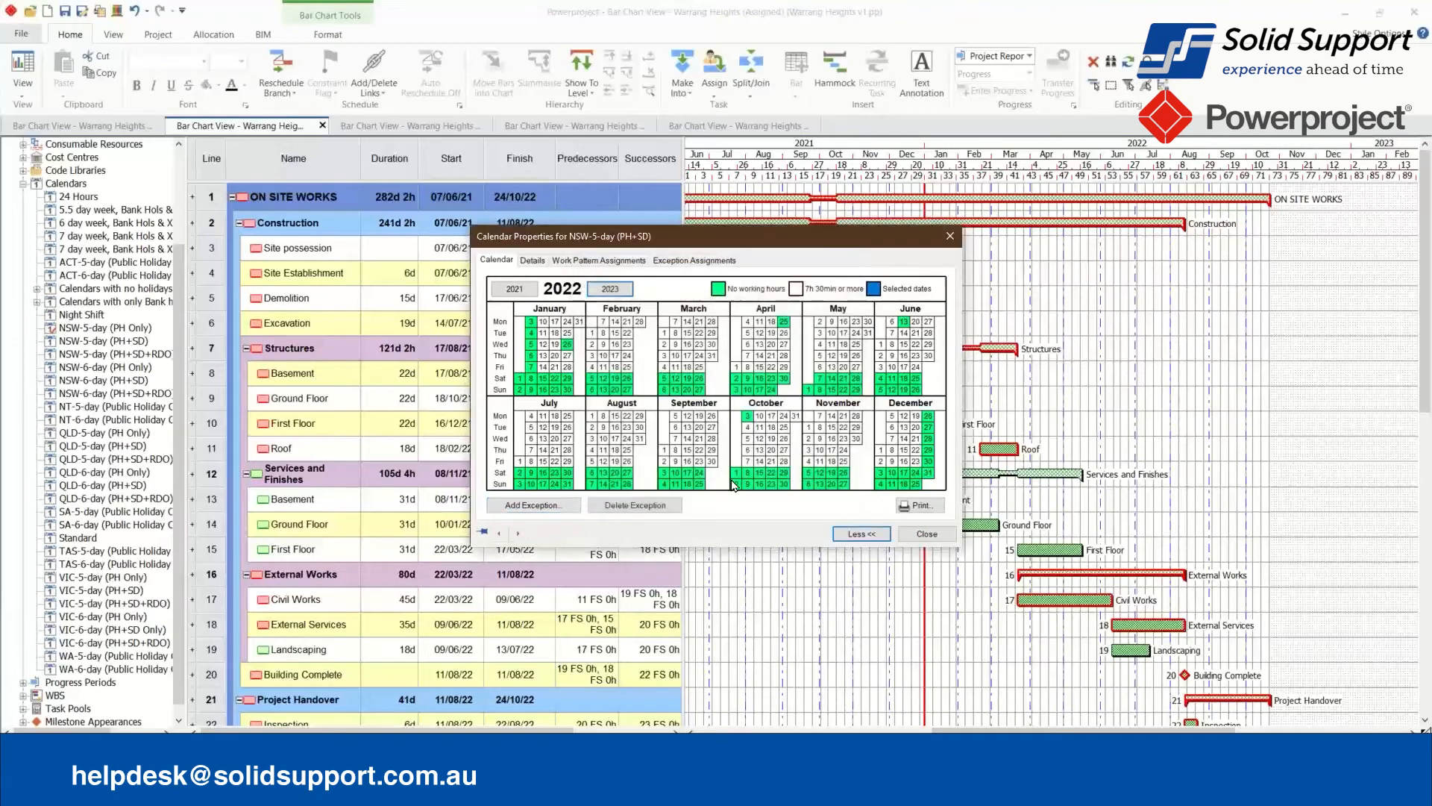
Add a 24-hour exception for Friday 7 and Monday 10 April 2023 to the NSW-5-day (PH+SD) calendar.
click(613, 293)
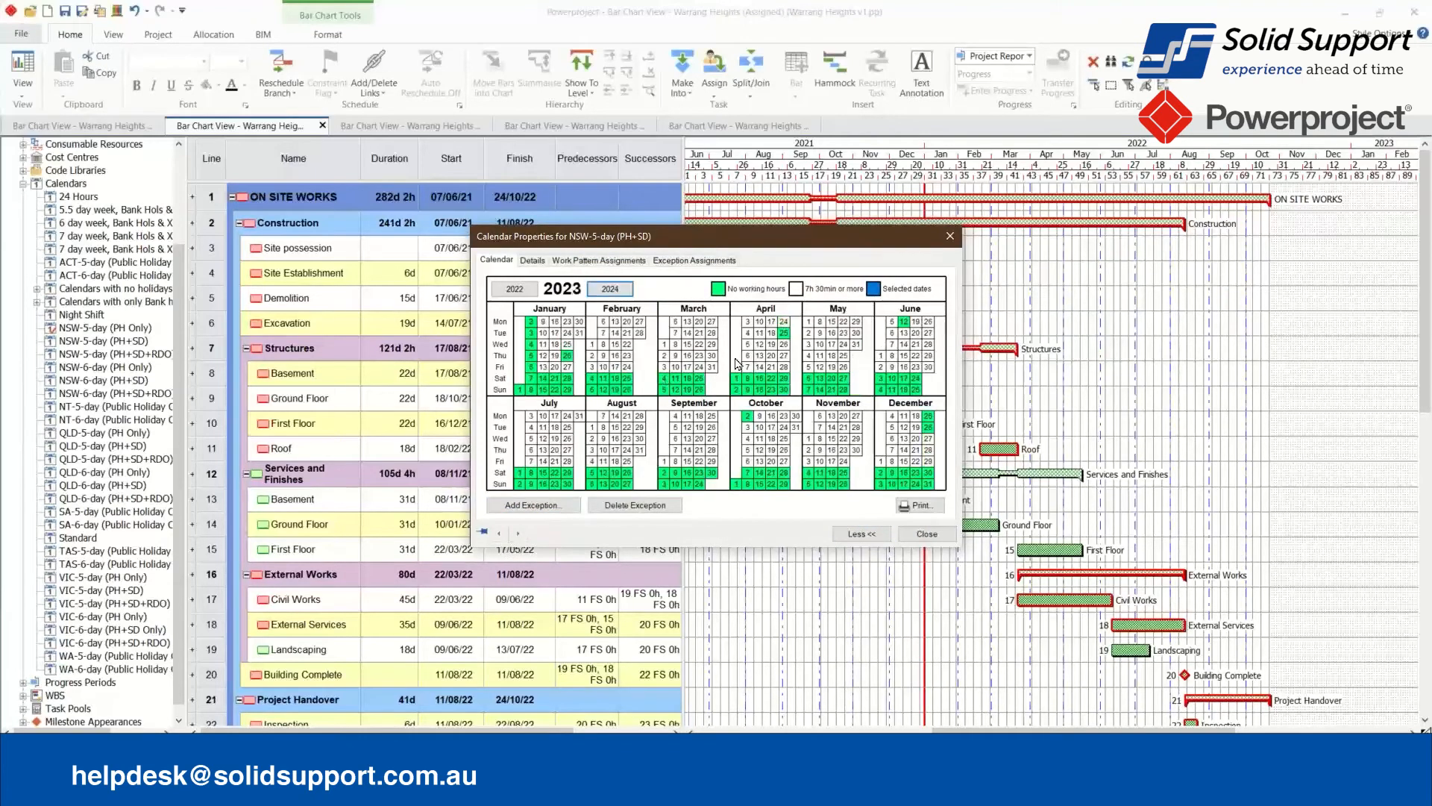
click(747, 367)
ctrl+click(759, 322)
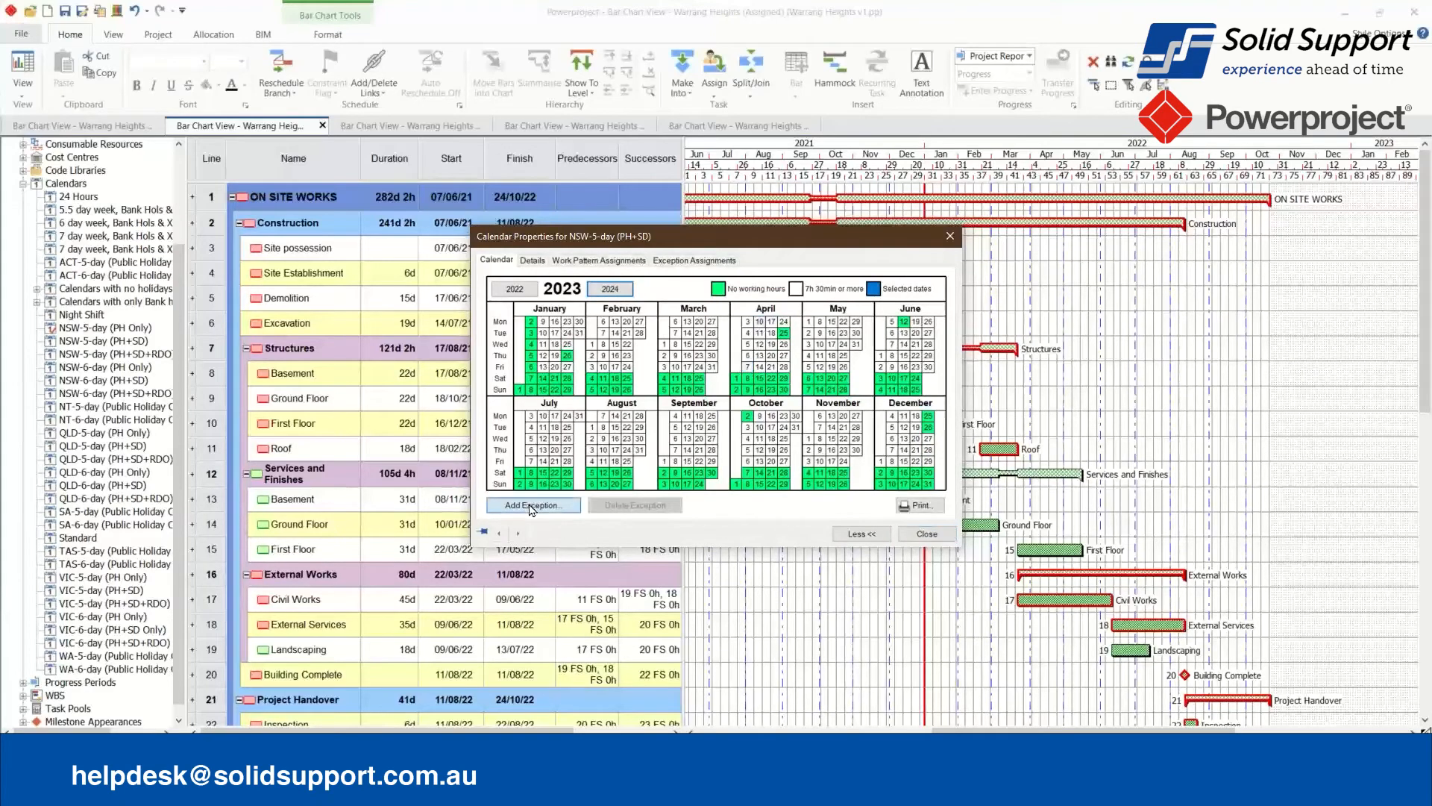
click(565, 502)
click(640, 450)
click(749, 493)
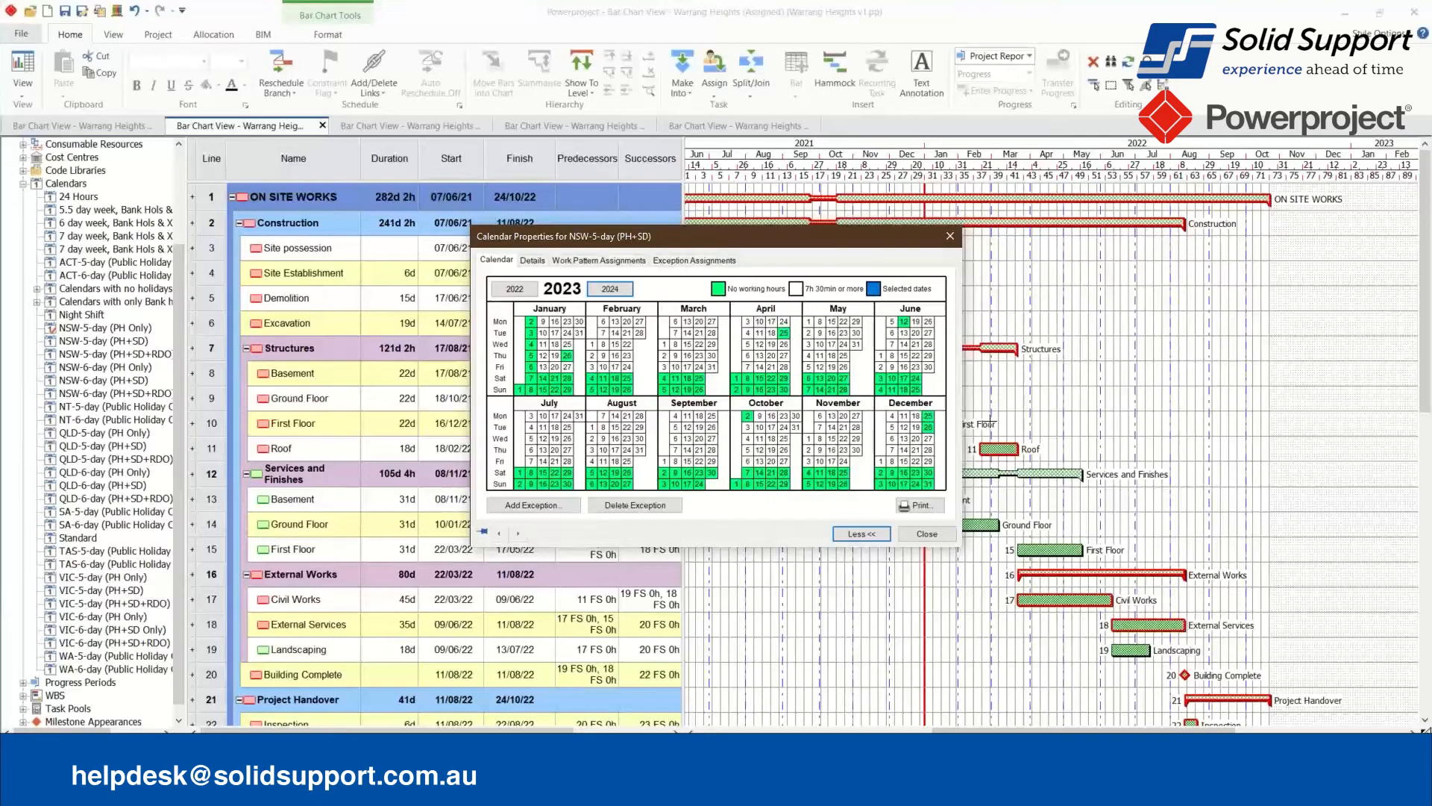
click(917, 506)
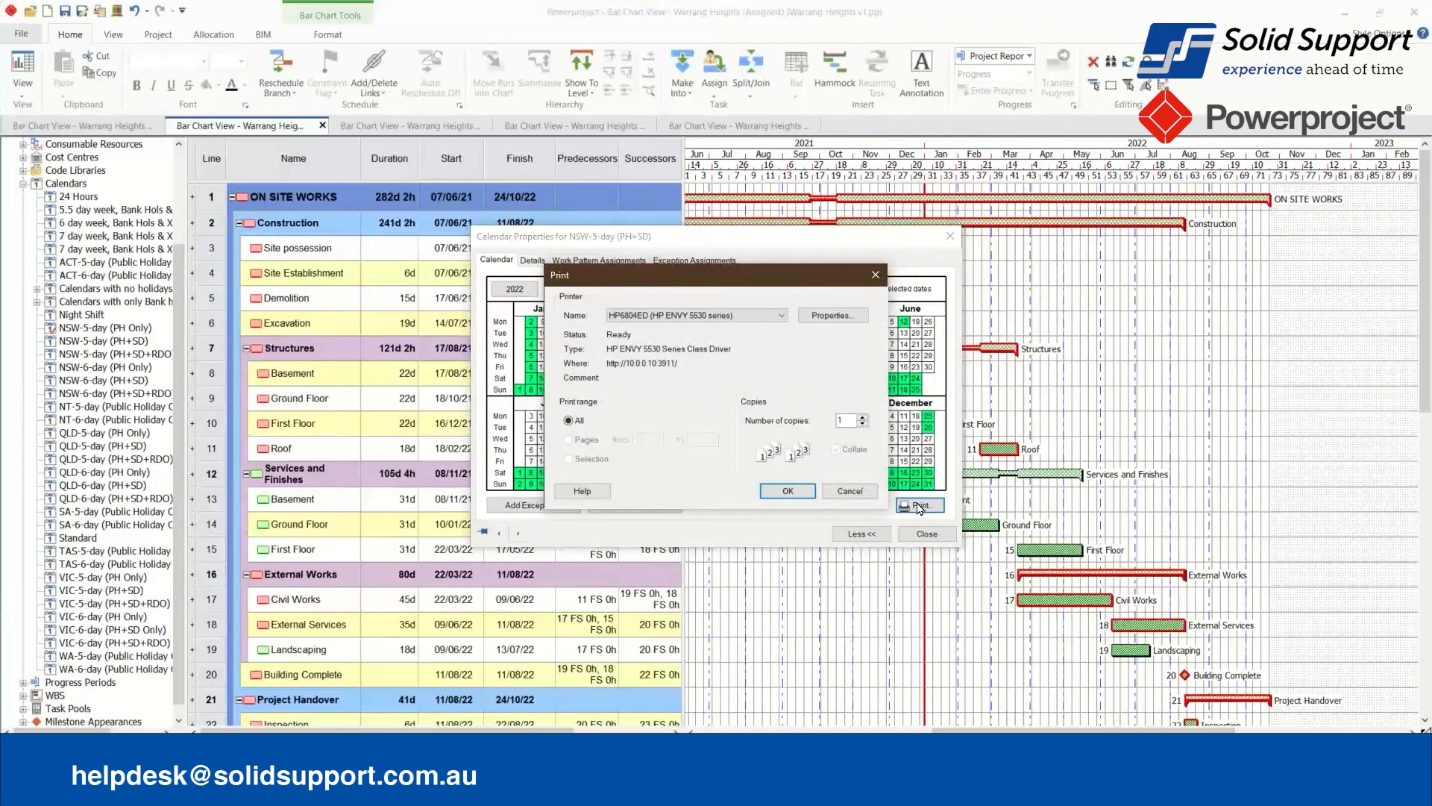
click(692, 316)
click(691, 327)
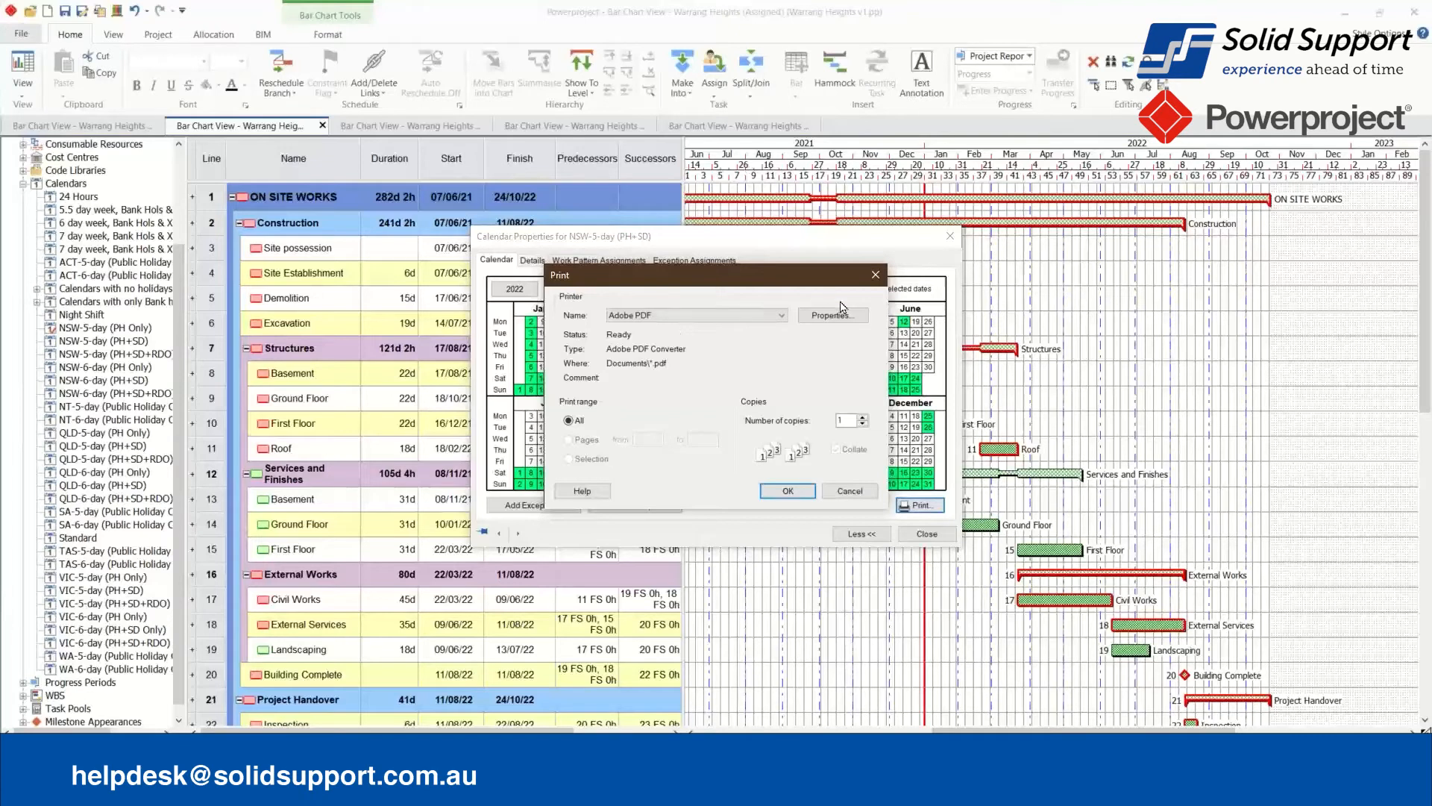
click(848, 491)
Close the calendar properties and make NSW-5-day (PH+SD) the task default, also applying it to the date zone folding and subheading calendars.
click(927, 533)
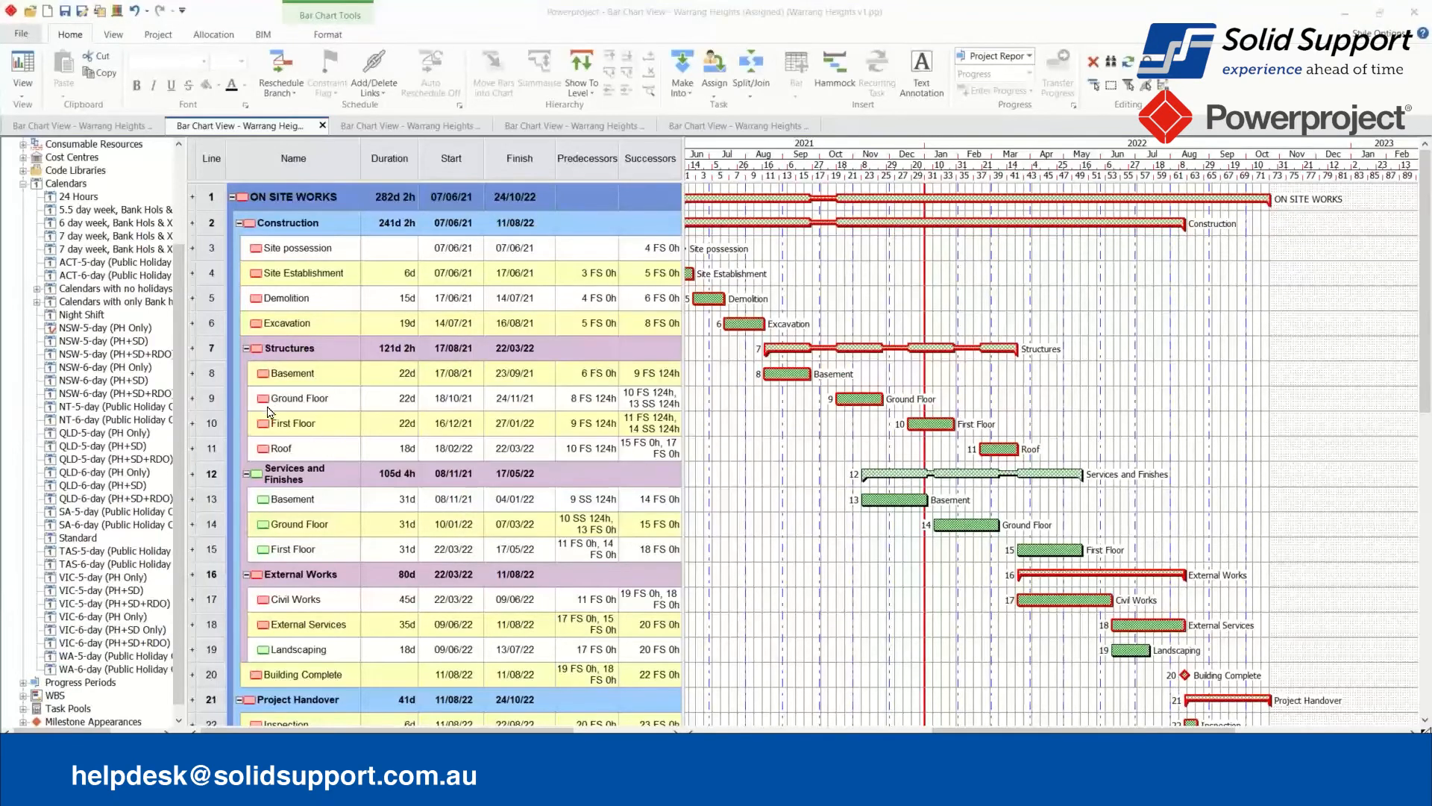
click(98, 351)
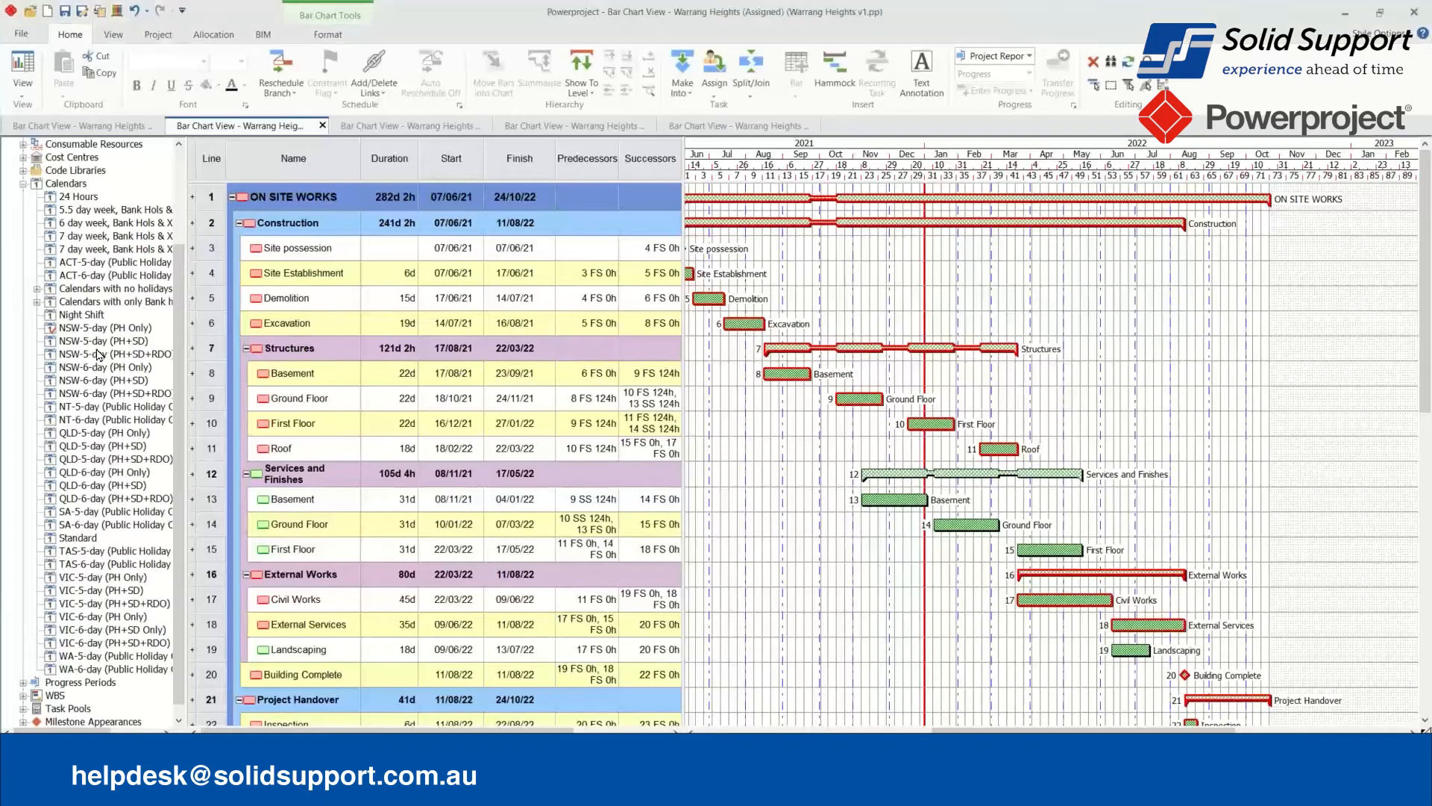
click(98, 346)
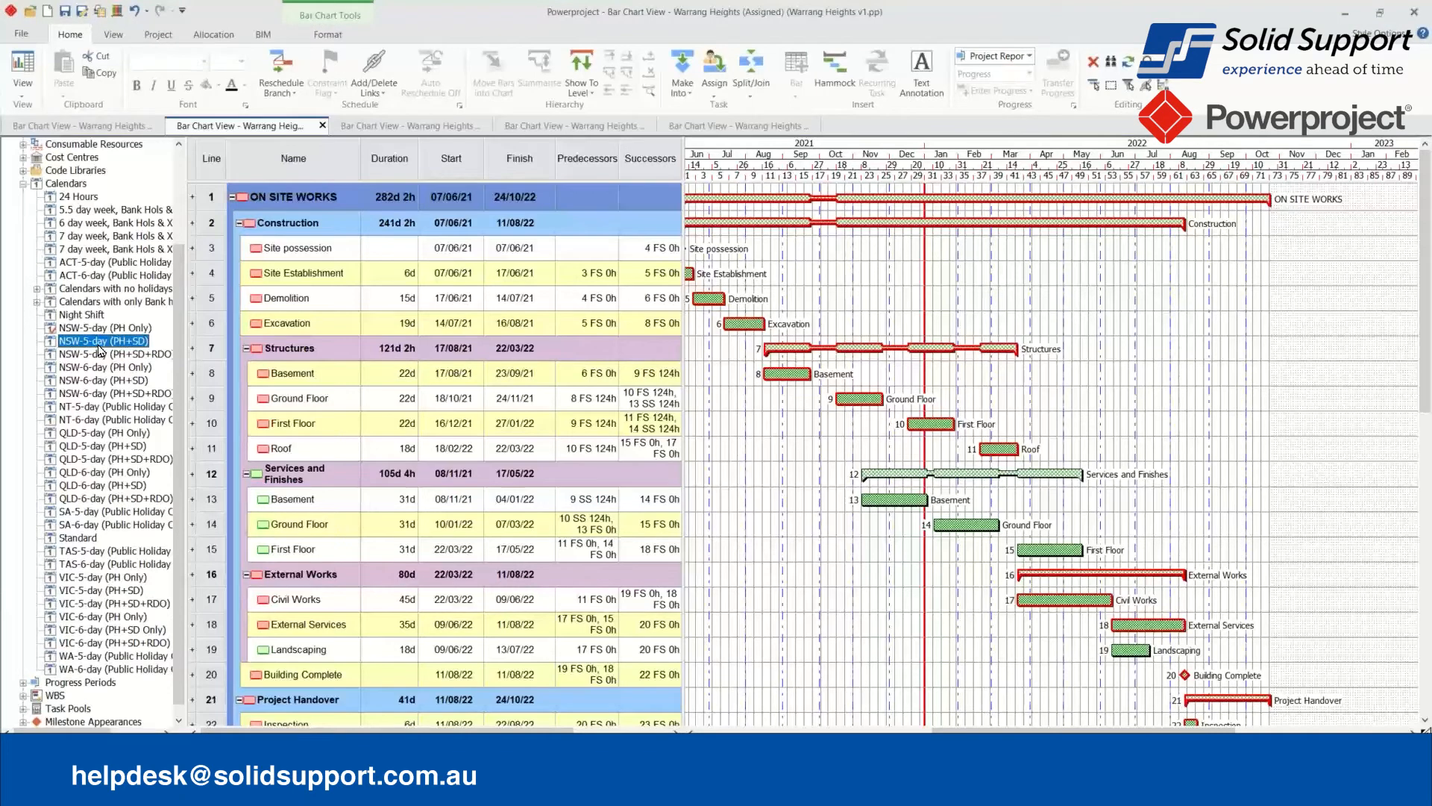
right_click(99, 349)
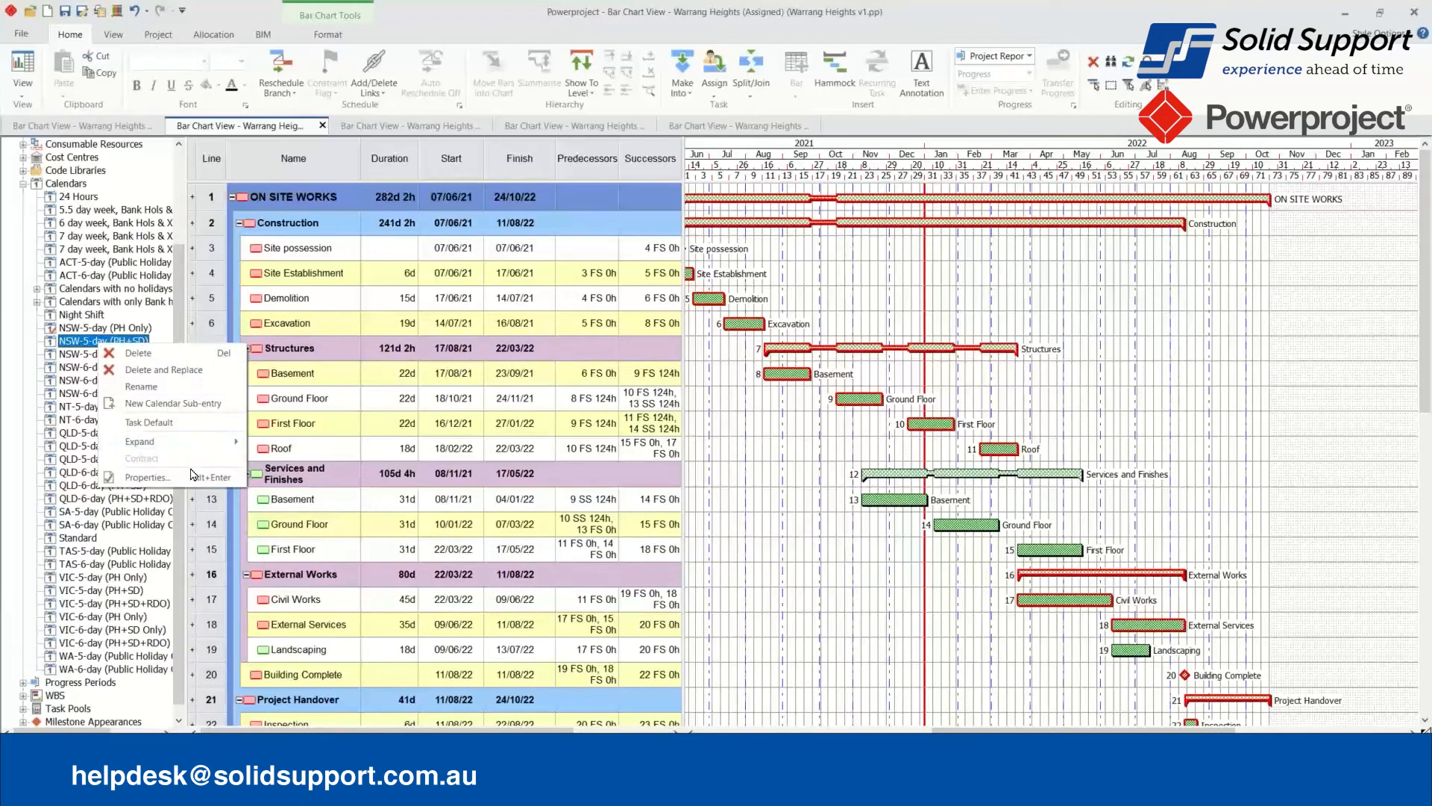
click(149, 422)
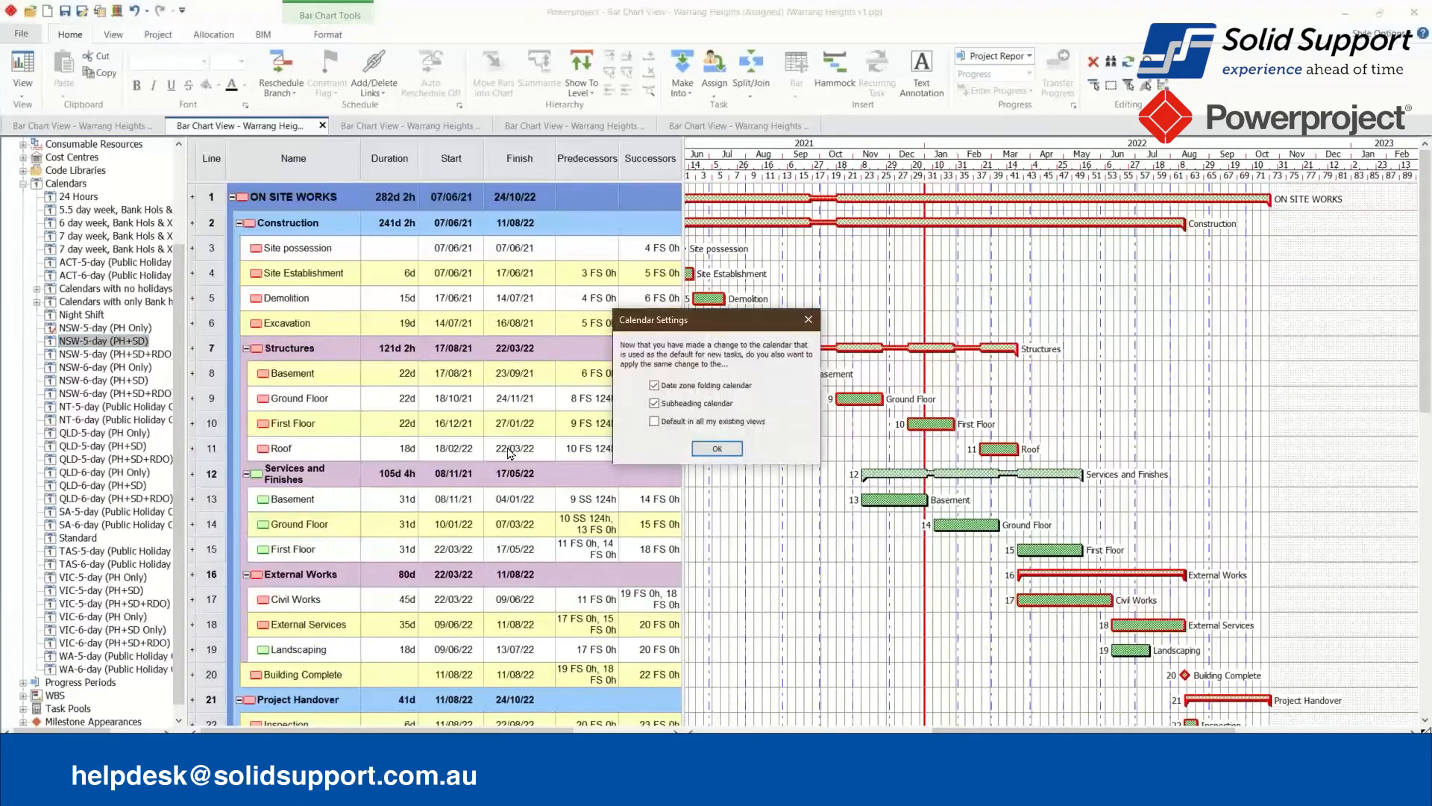
click(717, 449)
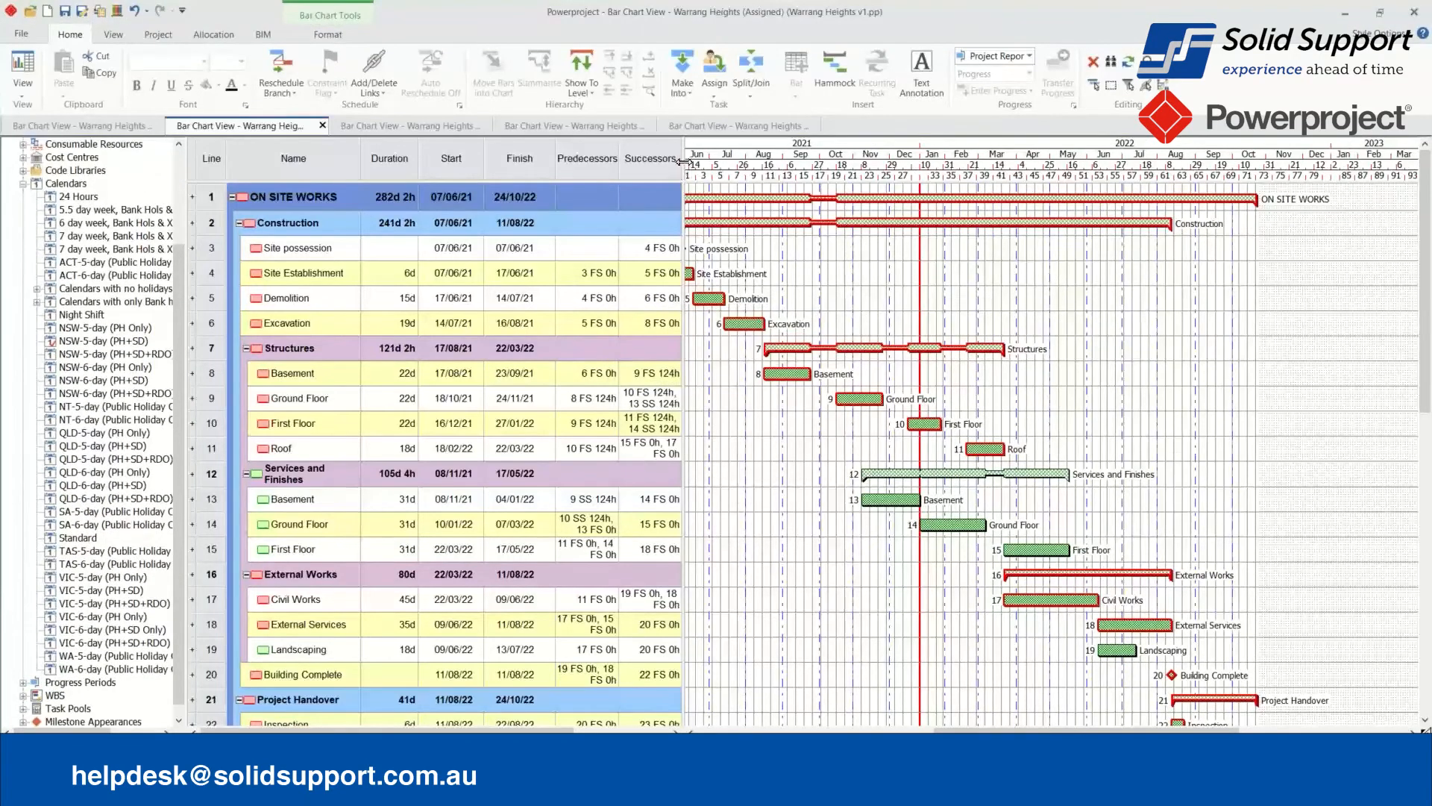
Reveal the Calendar column and assign NSW-5-day (PH+SD) to all tasks, retaining existing durations and changing dates if necessary.
drag(685, 164, 818, 206)
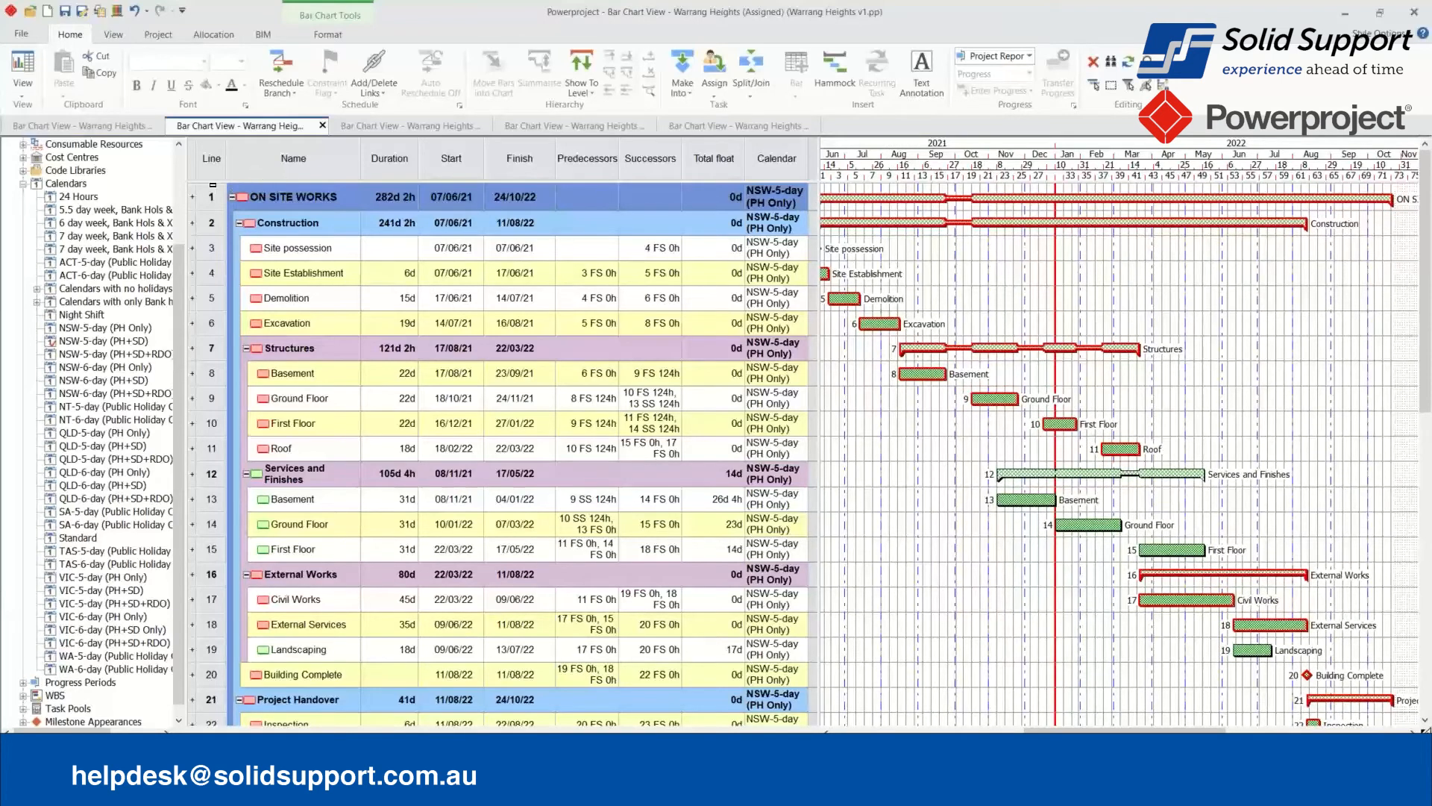
click(213, 198)
key(ctrl+a)
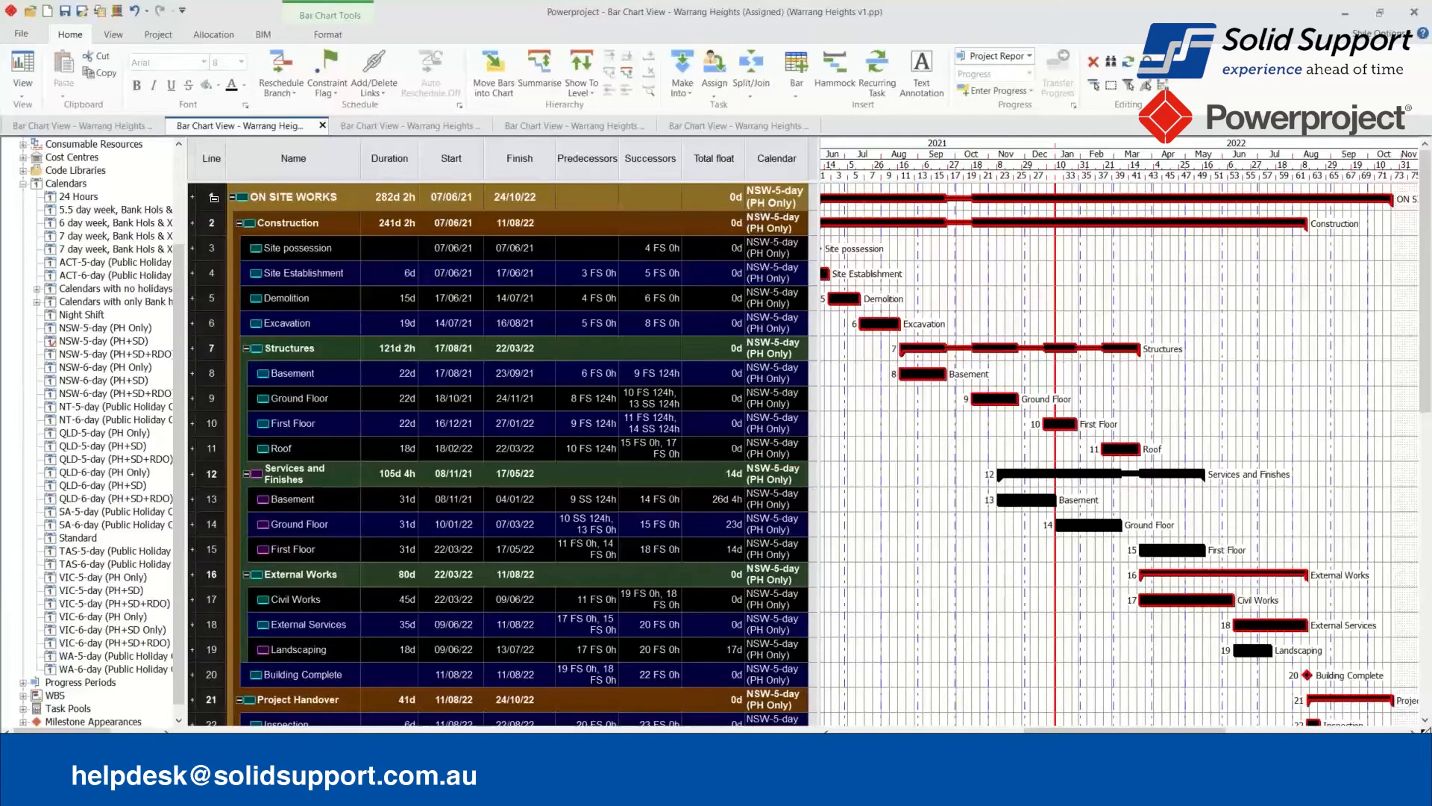
click(94, 342)
drag(94, 347, 895, 353)
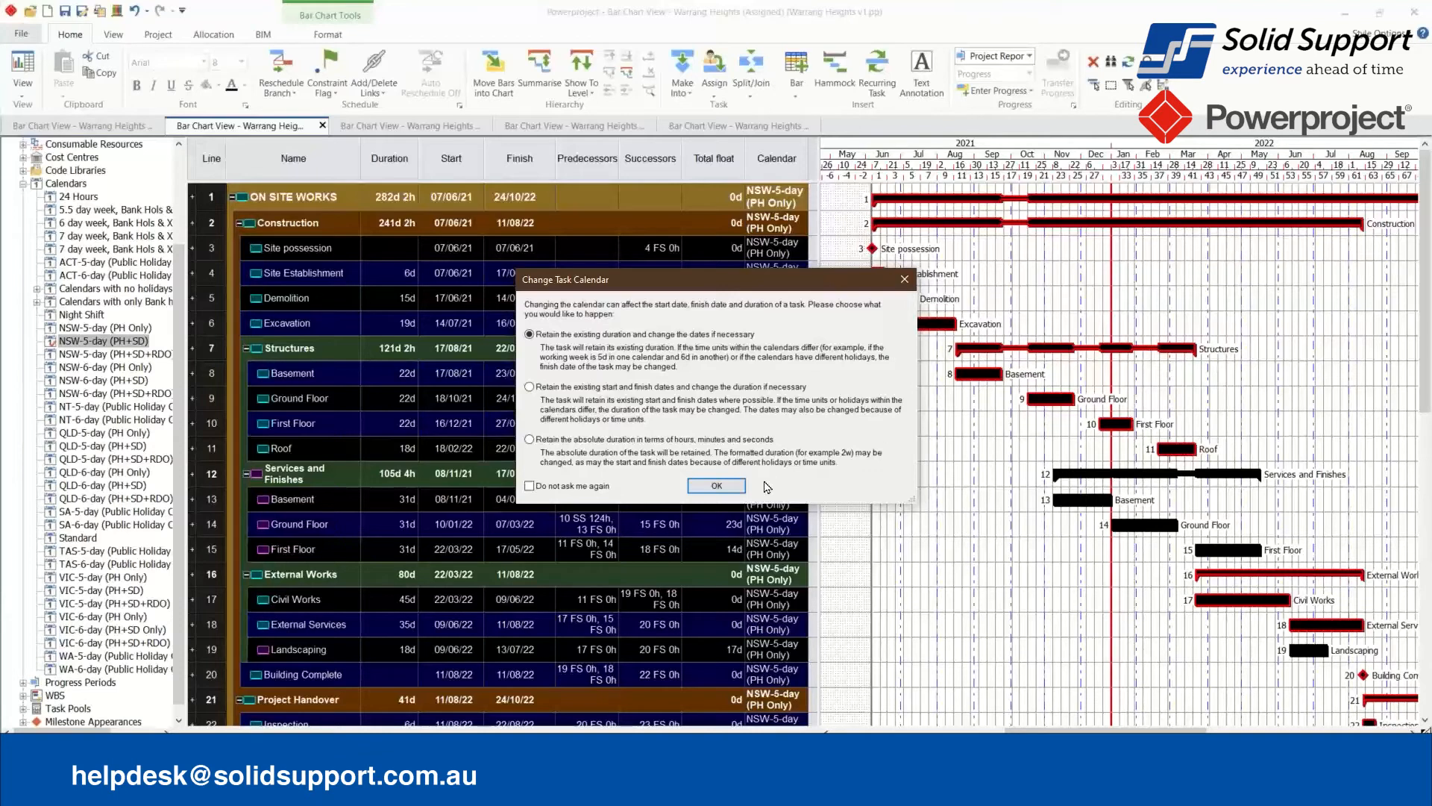
click(728, 490)
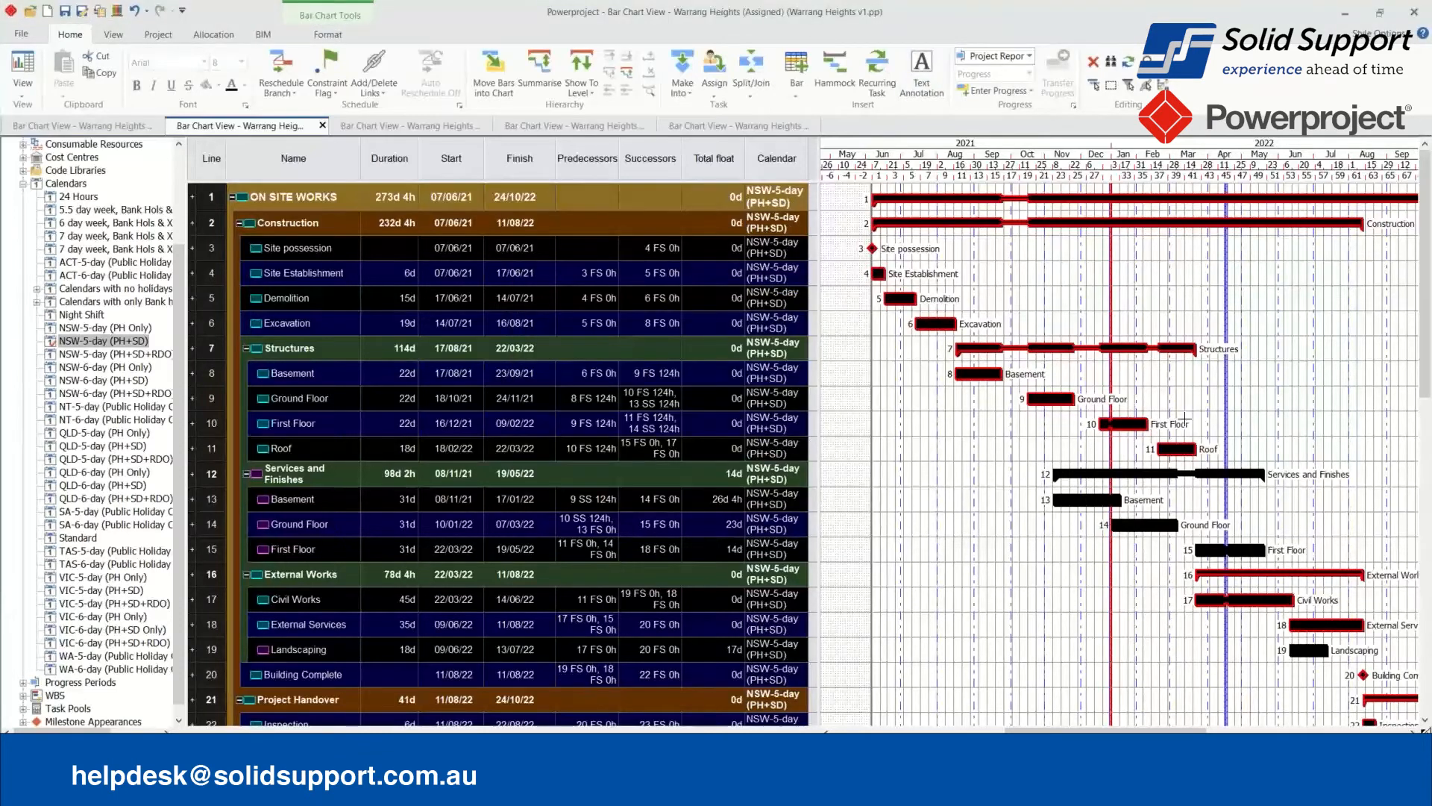
click(267, 230)
click(190, 382)
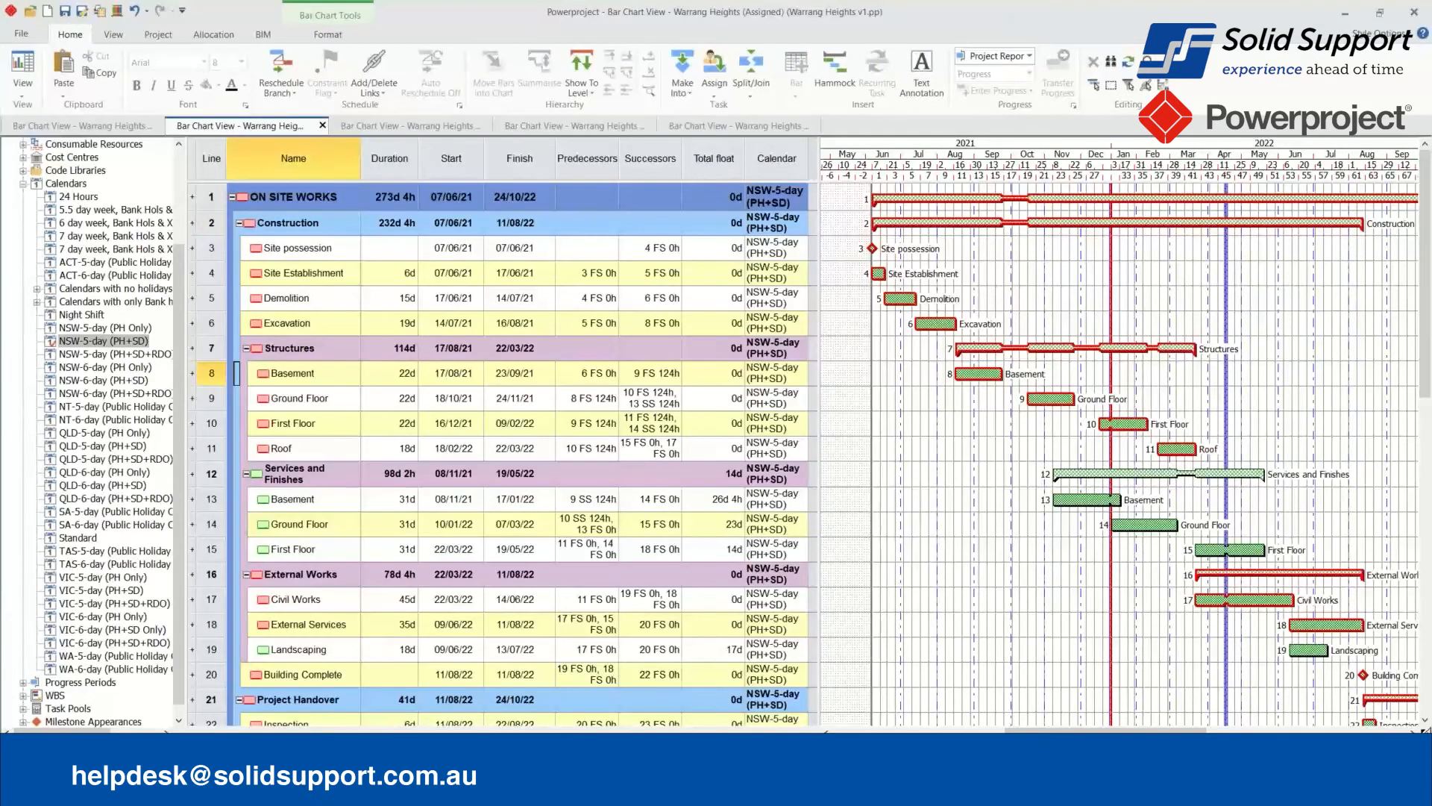
Switch to Adobe Acrobat and review the Calendar and Project Dates items in the Quick Programming Checklist infographic.
scroll(373, 416, down, 3)
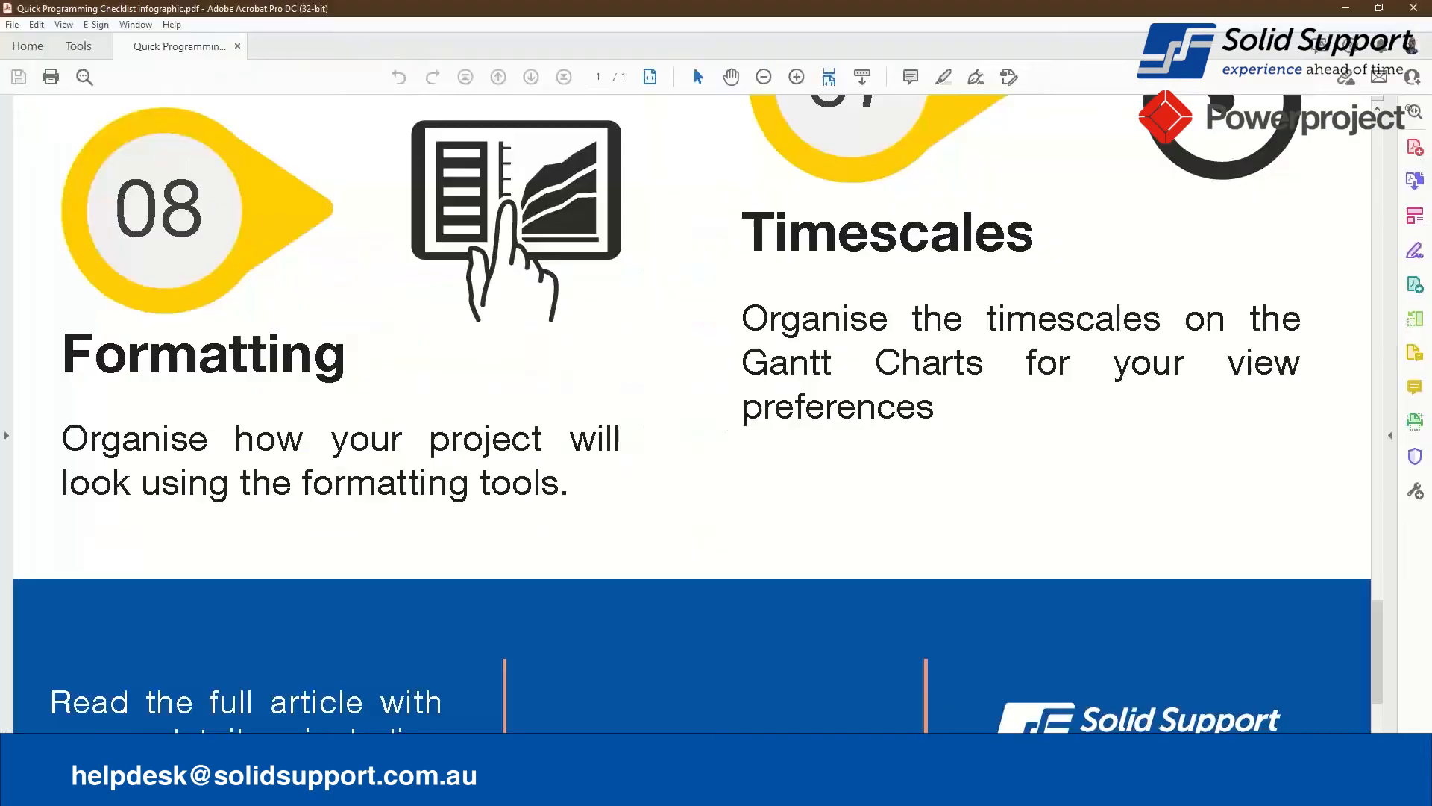
scroll(472, 389, up, 10)
scroll(654, 196, up, 3)
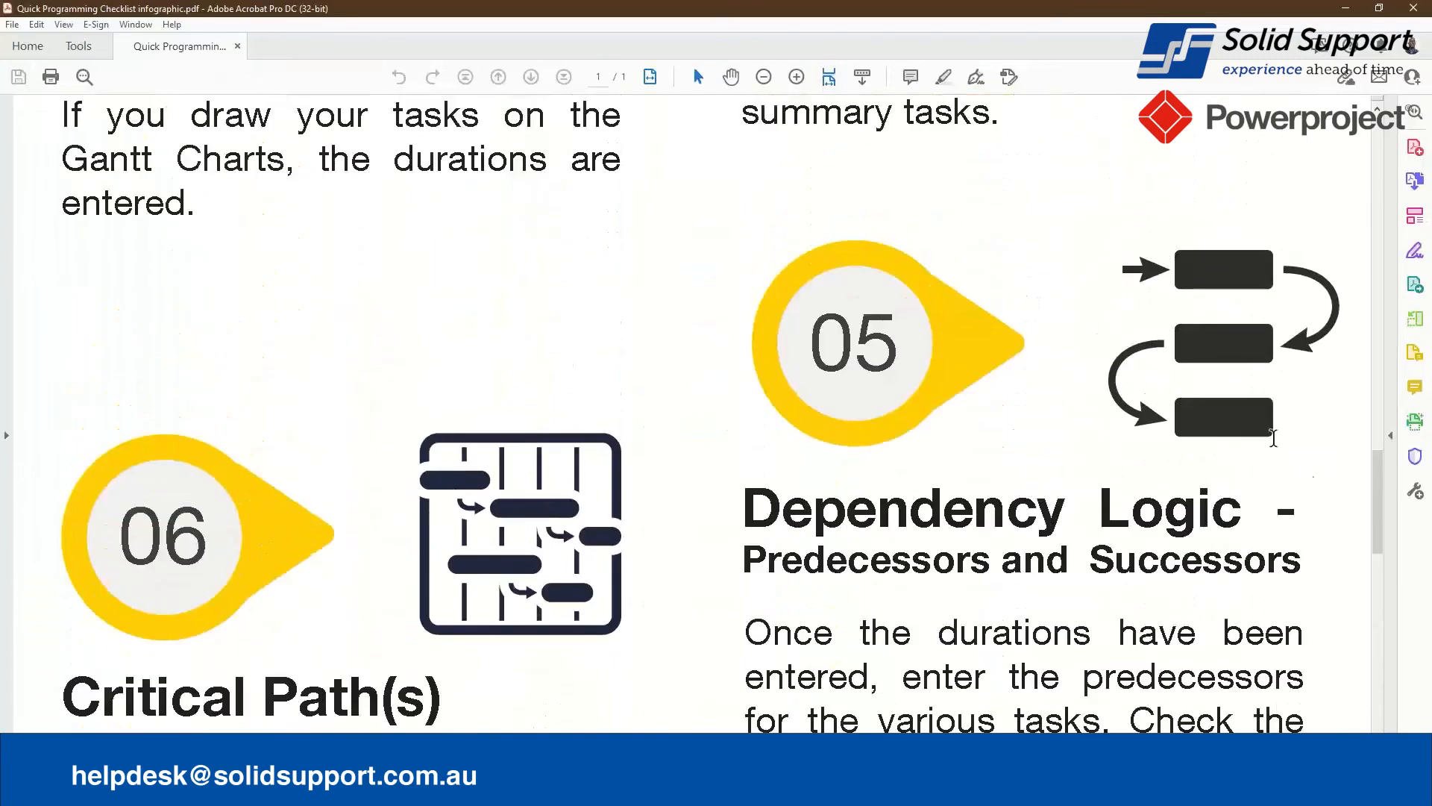
drag(1392, 288, 1378, 328)
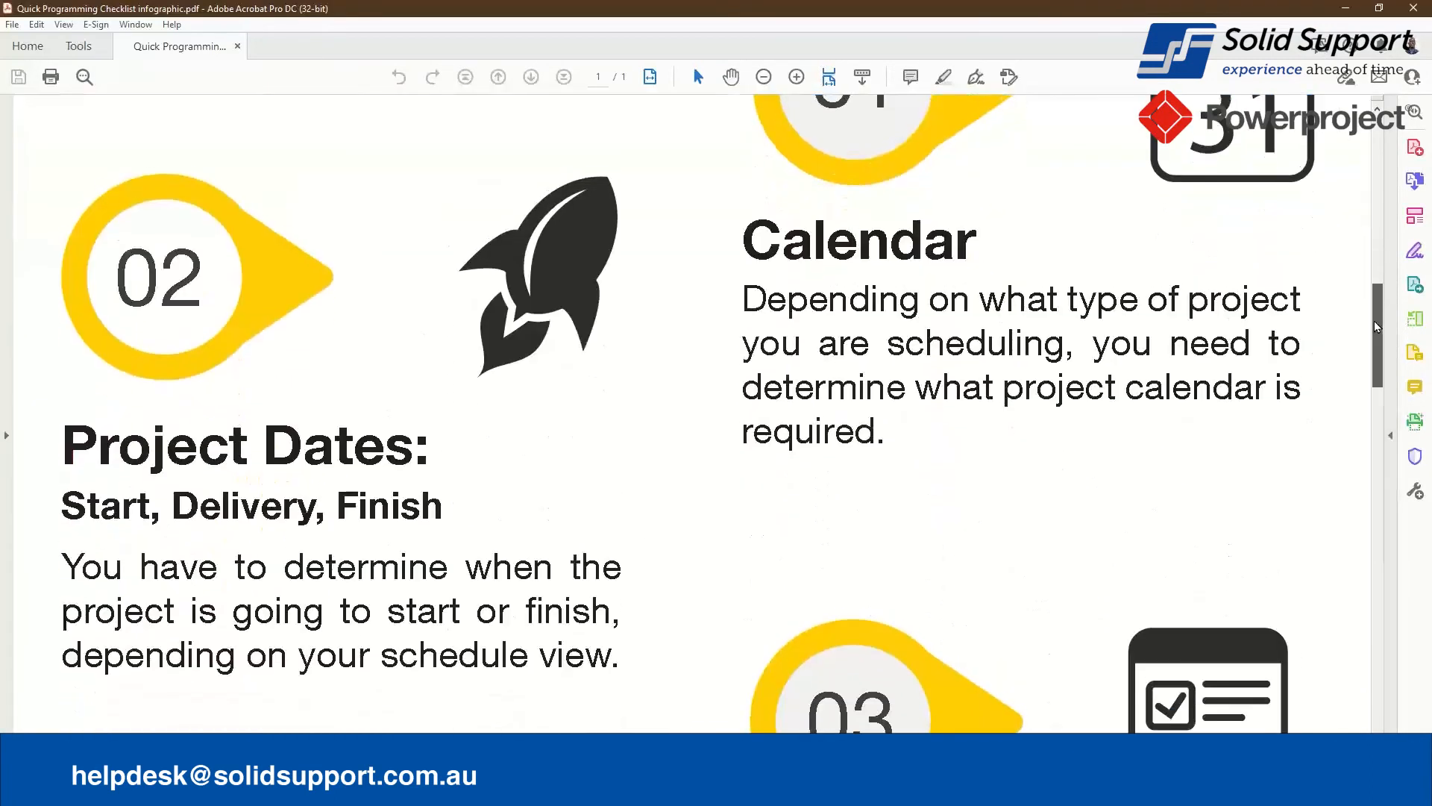
drag(1375, 321, 1362, 321)
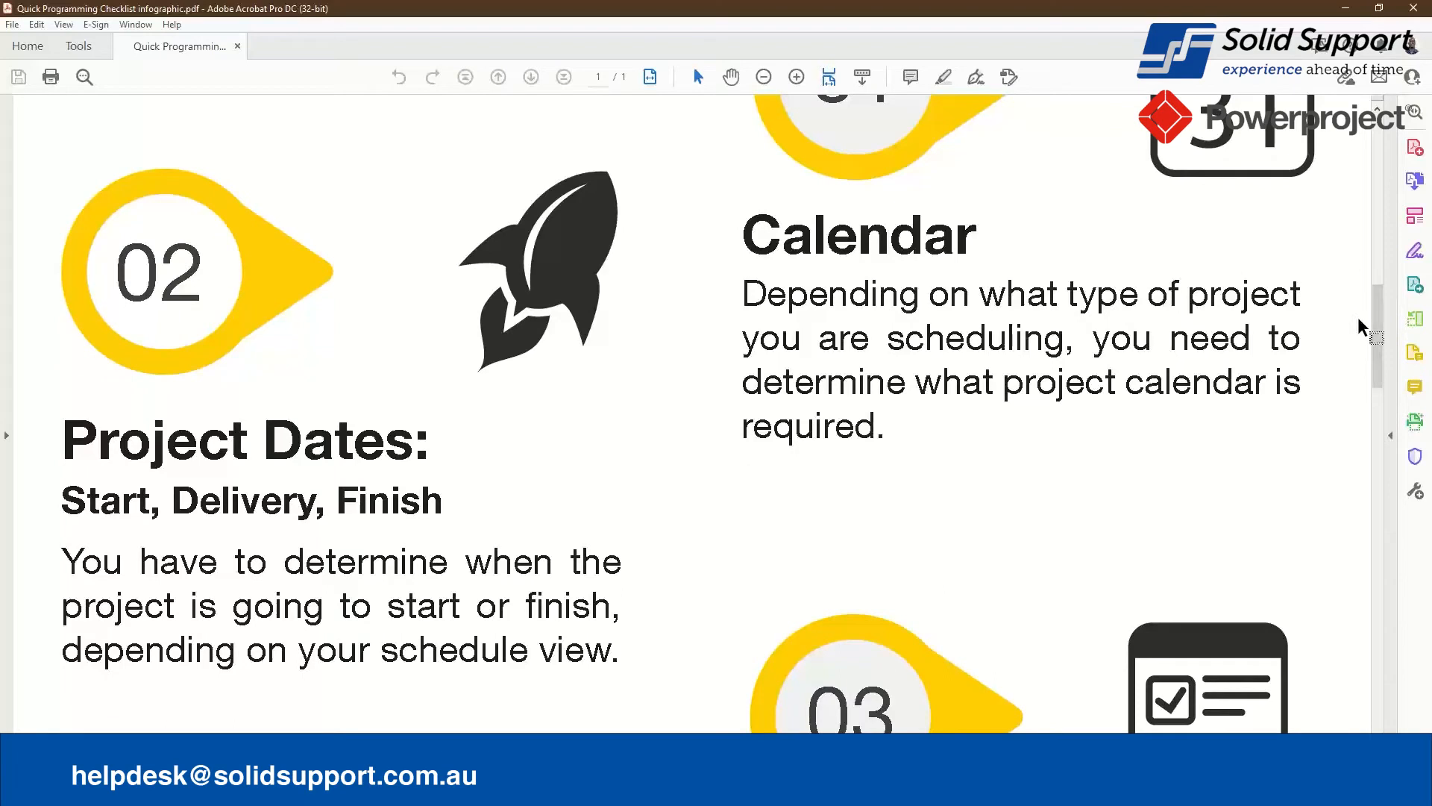
scroll(1044, 448, down, 4)
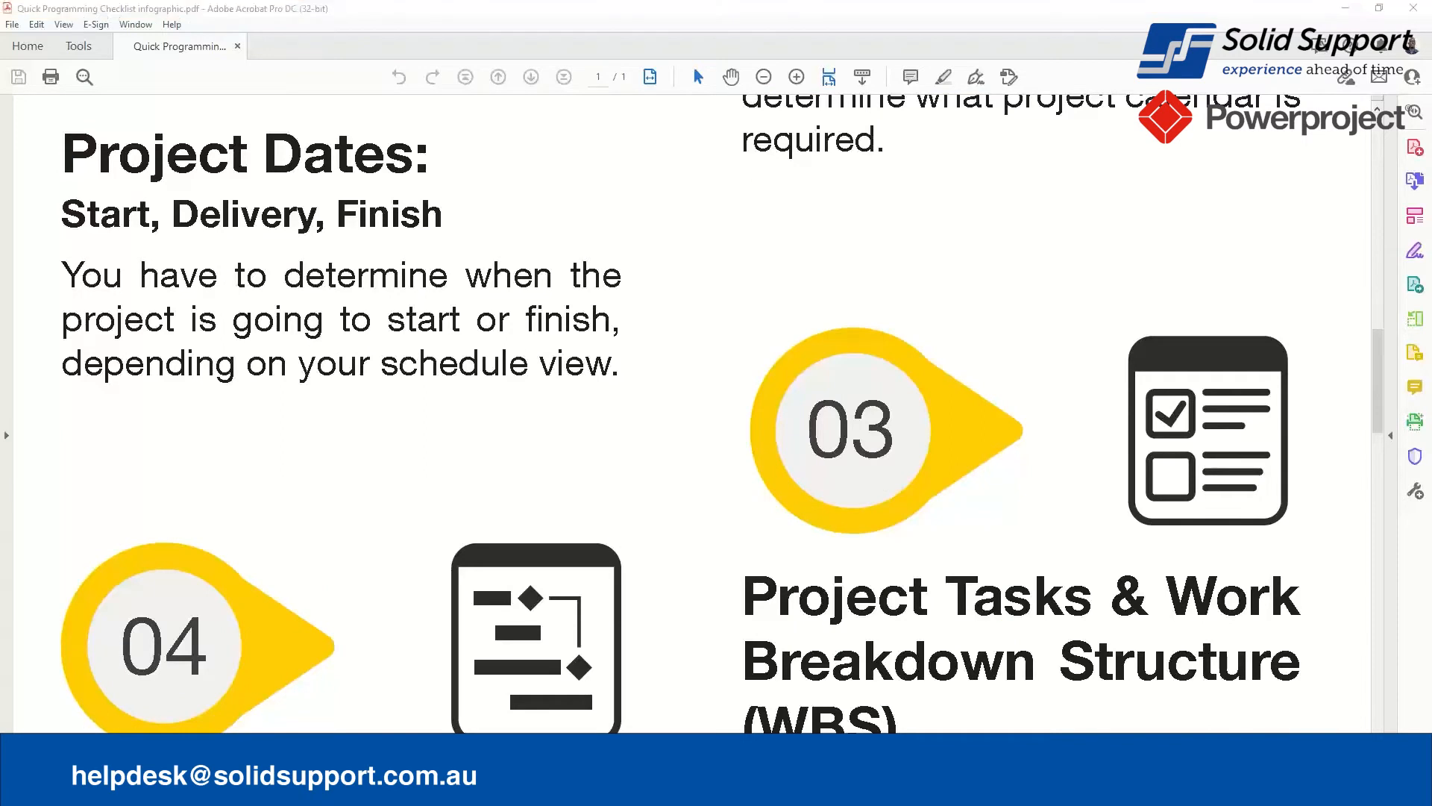
Switch back to Powerproject and open the project properties to examine the Warrang Heights project dates.
key(alt+Tab)
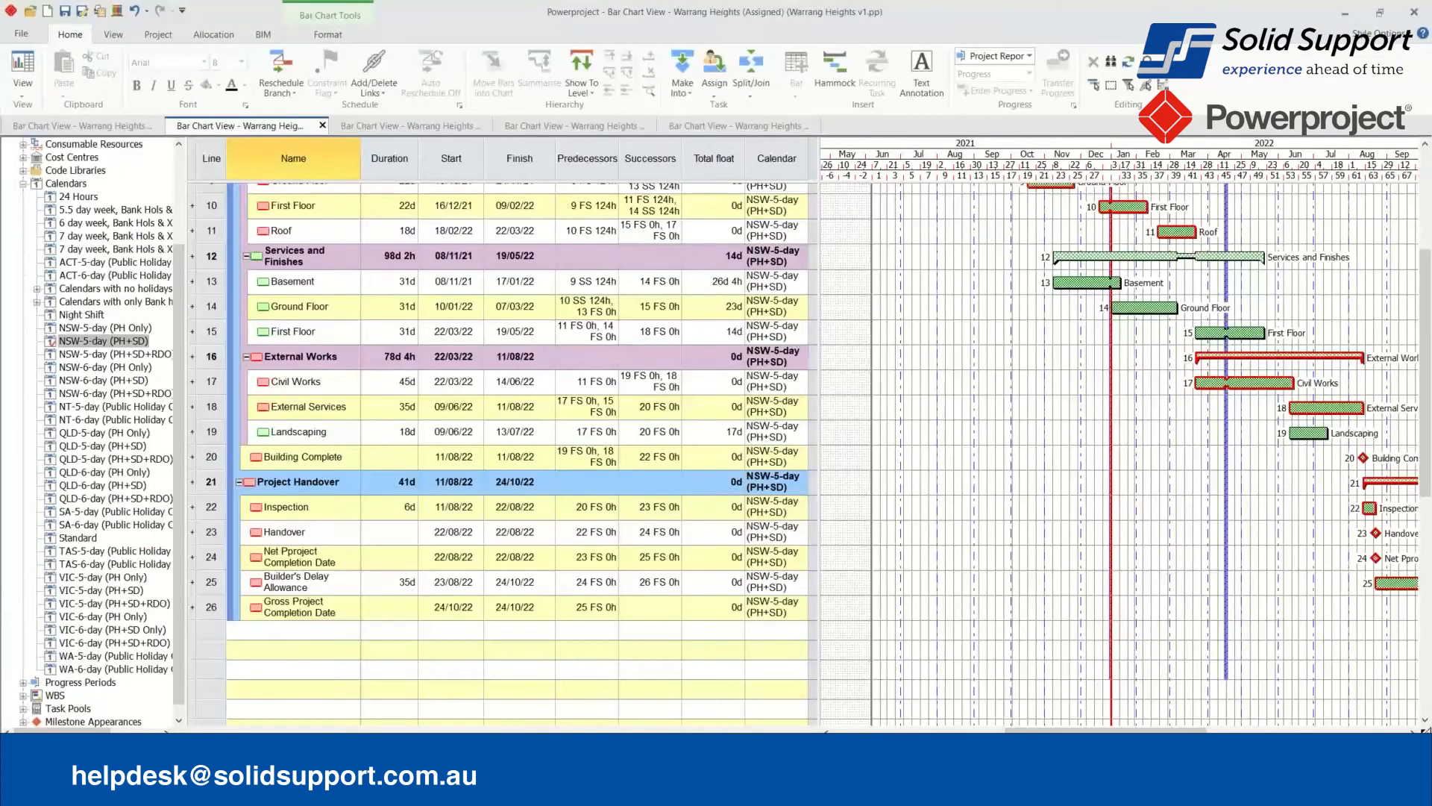
click(23, 33)
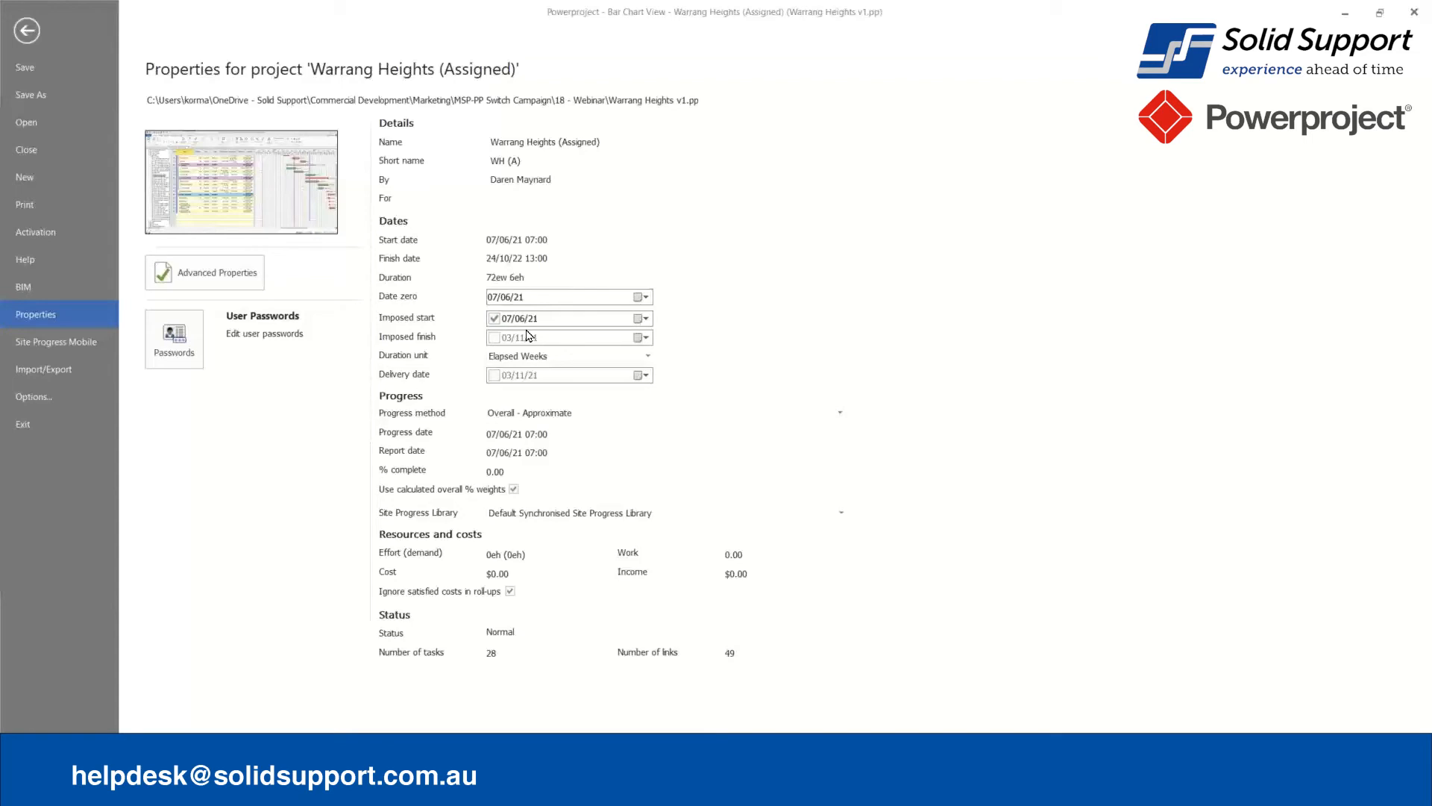
Enter Warrang Land Council as who the project is for and return to the bar chart.
click(610, 159)
click(517, 196)
text(Warrang Land Council)
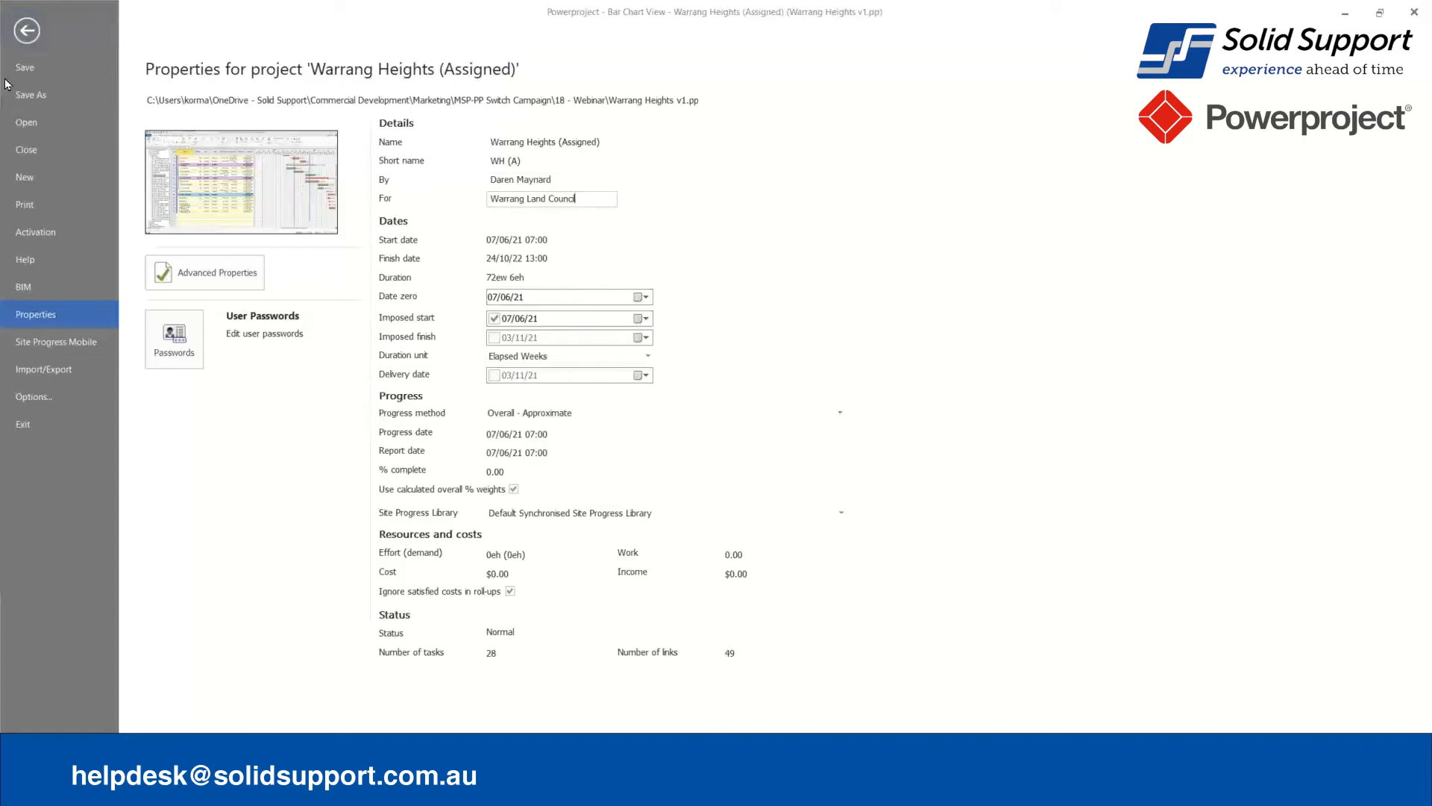
click(26, 31)
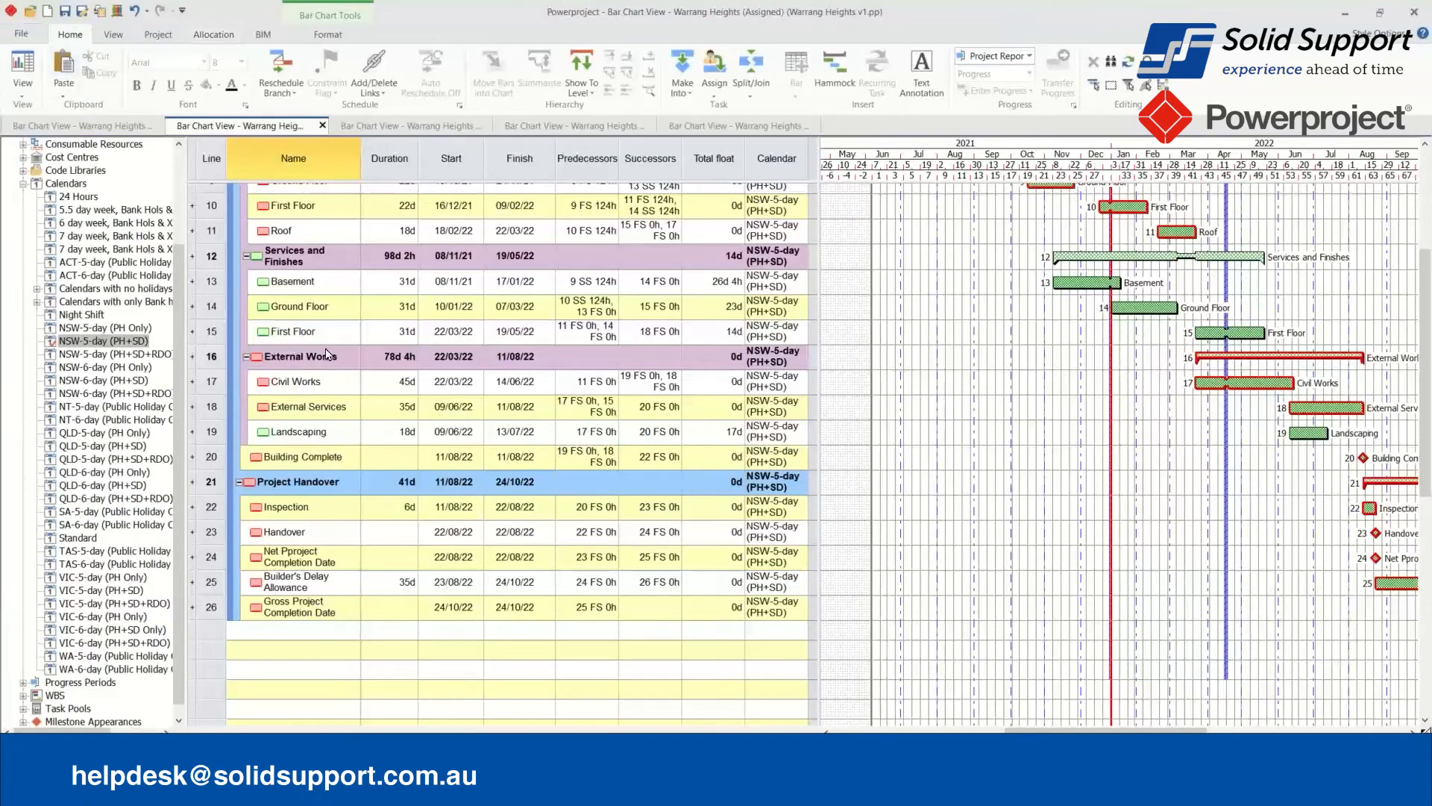
Insert a bar above Handover named Final Clean and Defects Rectification with a duration of 5 days.
click(213, 534)
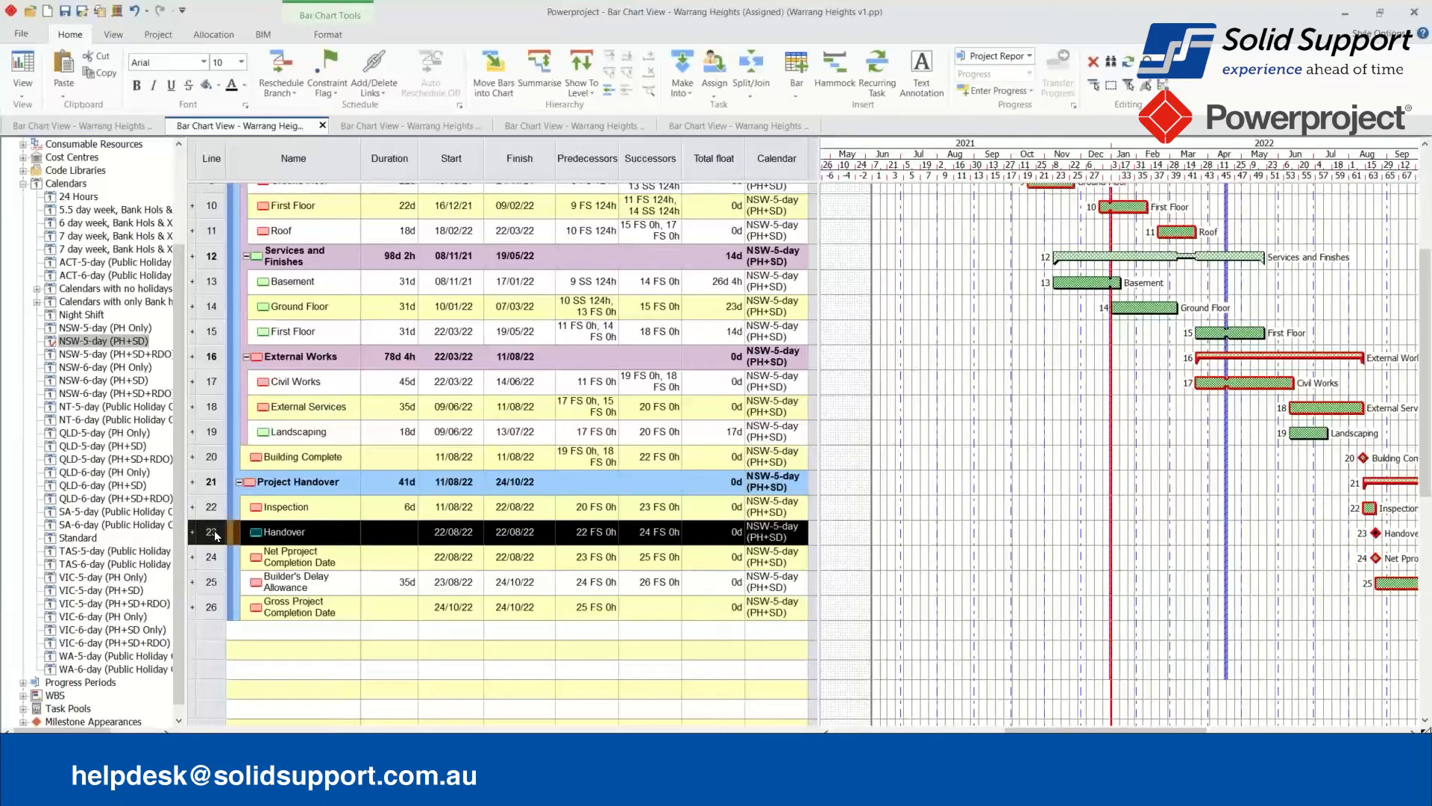
right_click(215, 534)
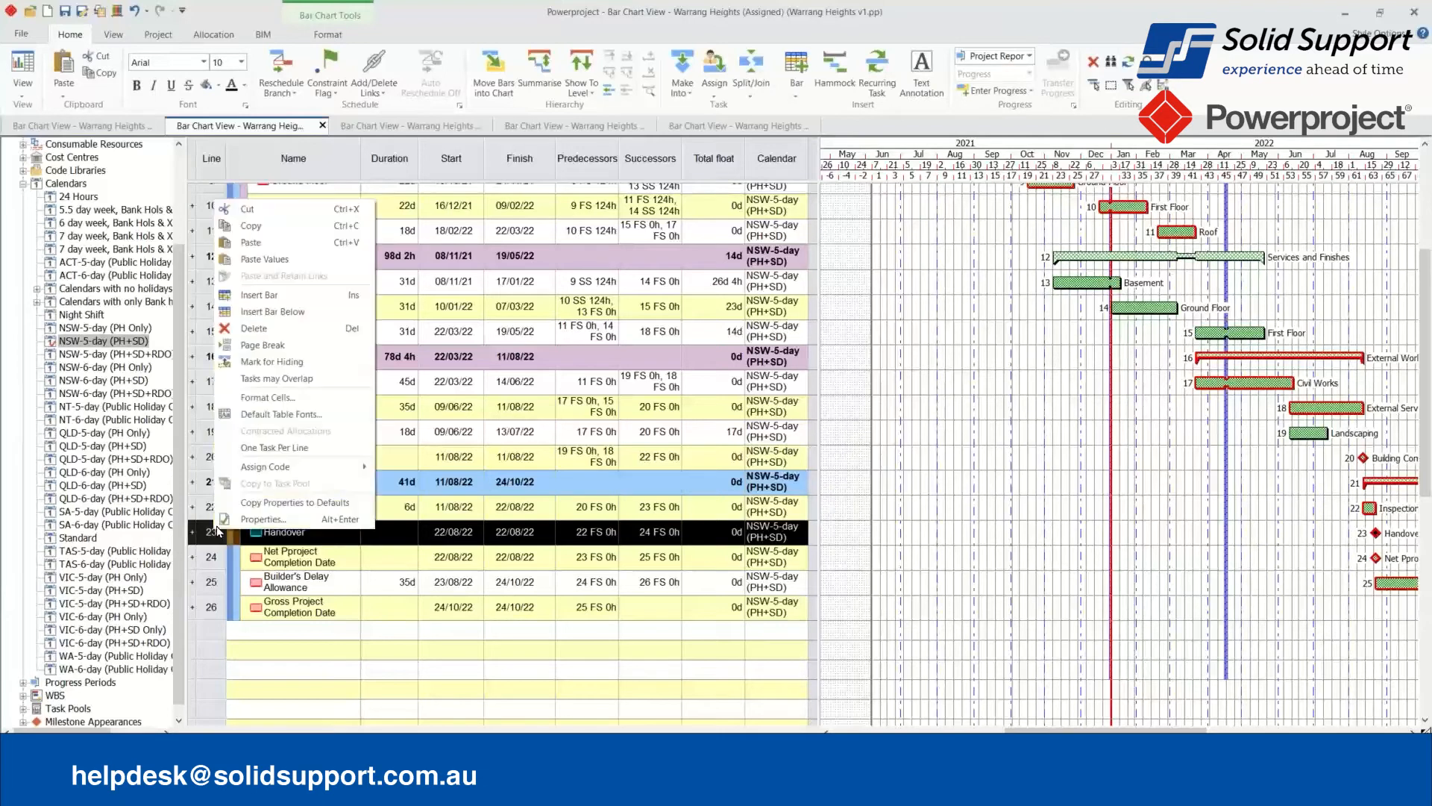
click(279, 295)
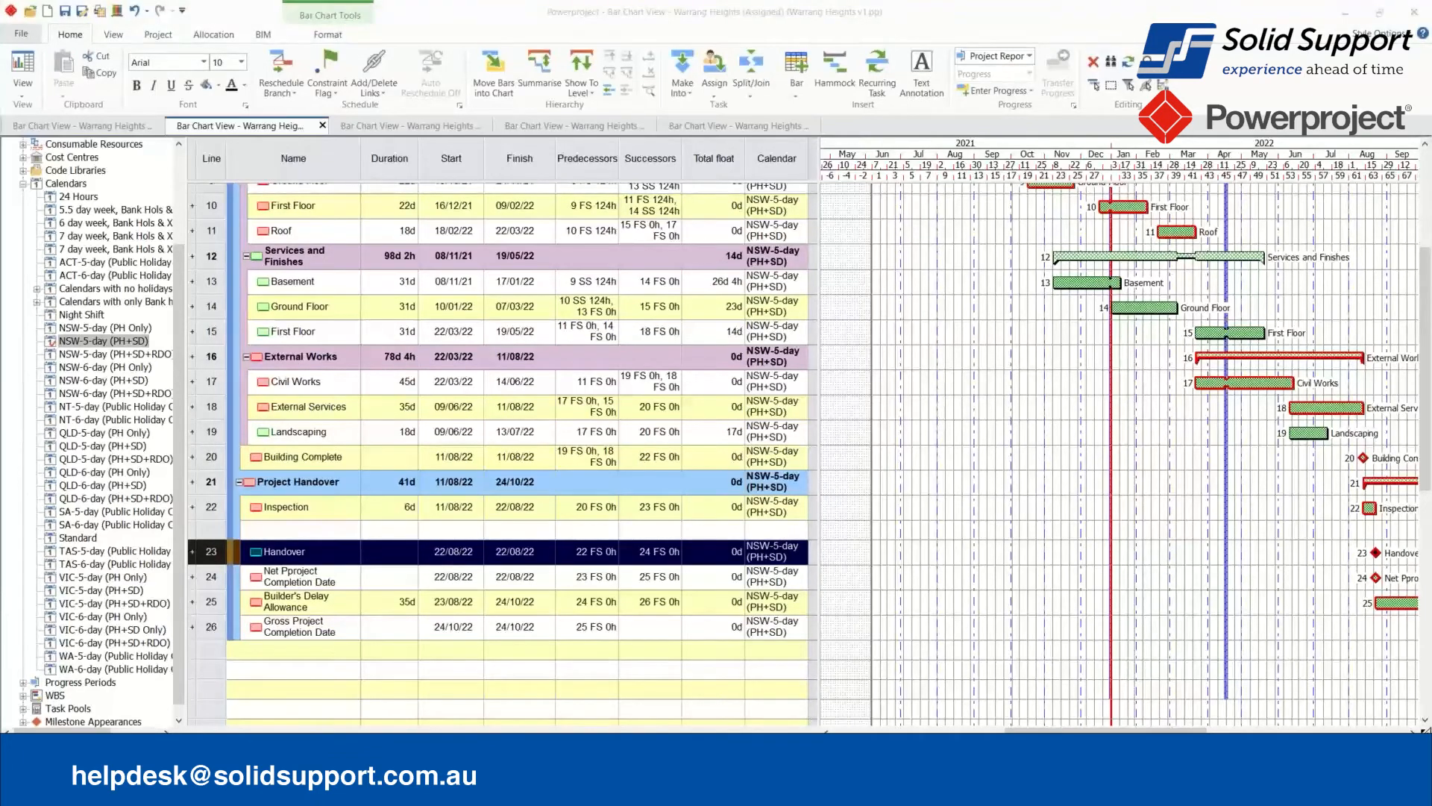
click(270, 529)
text(Defects Rectification)
click(376, 535)
key(Return)
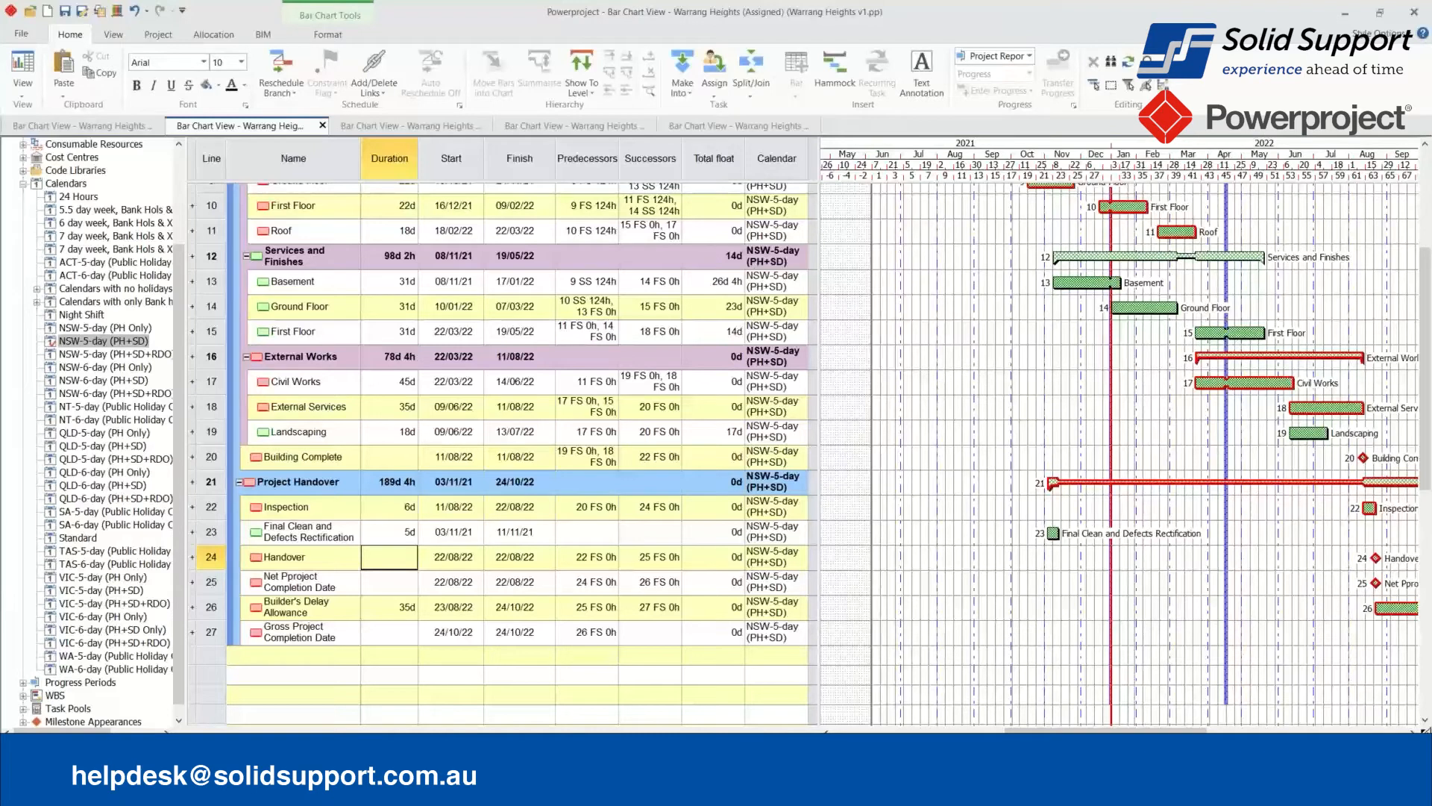
Remove the existing link between the Inspection and Handover tasks.
click(306, 505)
click(297, 558)
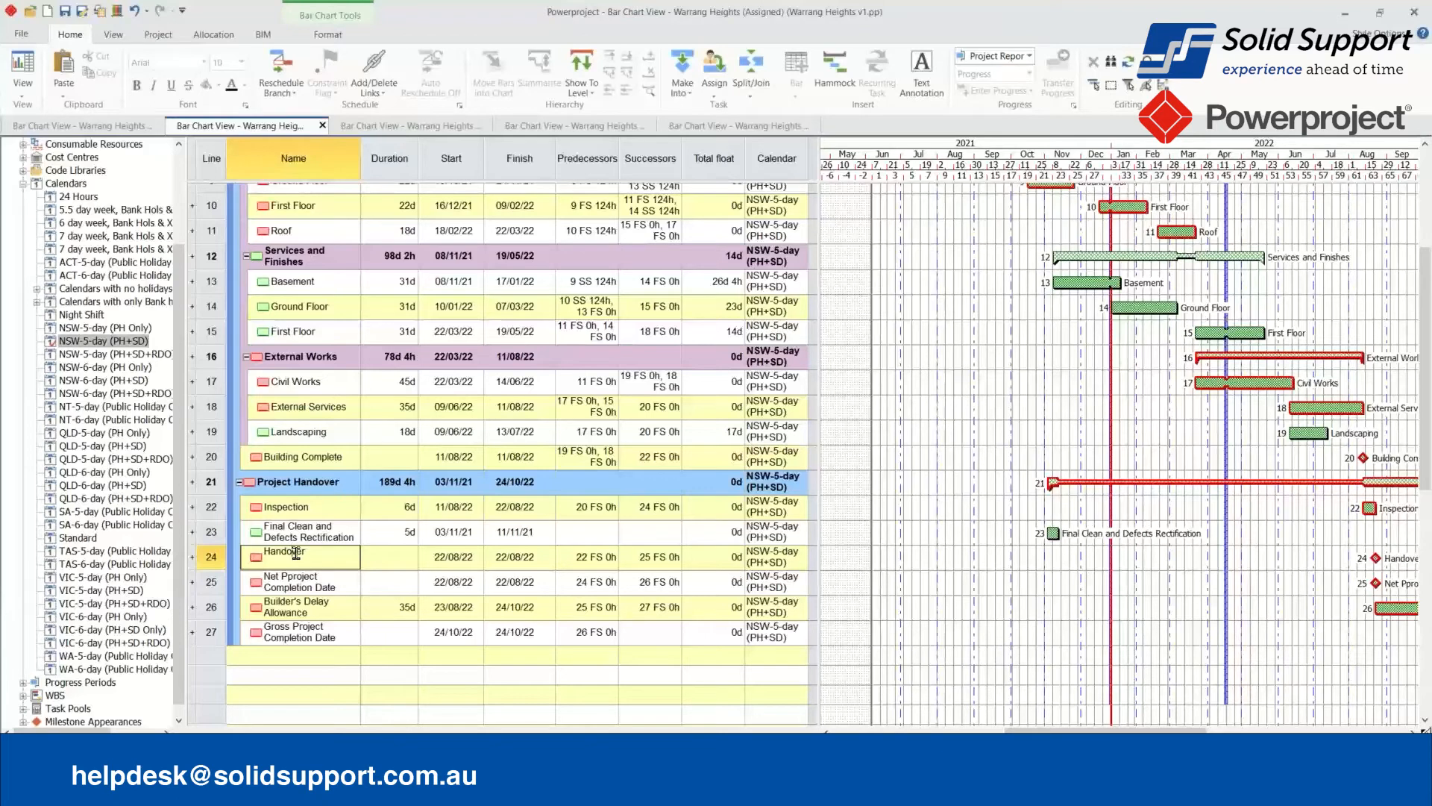
click(562, 505)
key(Delete)
key(Escape)
key(Escape)
click(644, 513)
key(Delete)
click(640, 551)
Set the predecessors to 22 FS 0d for Final Clean and Defects Rectification and 23 FS 0d for Handover.
click(589, 529)
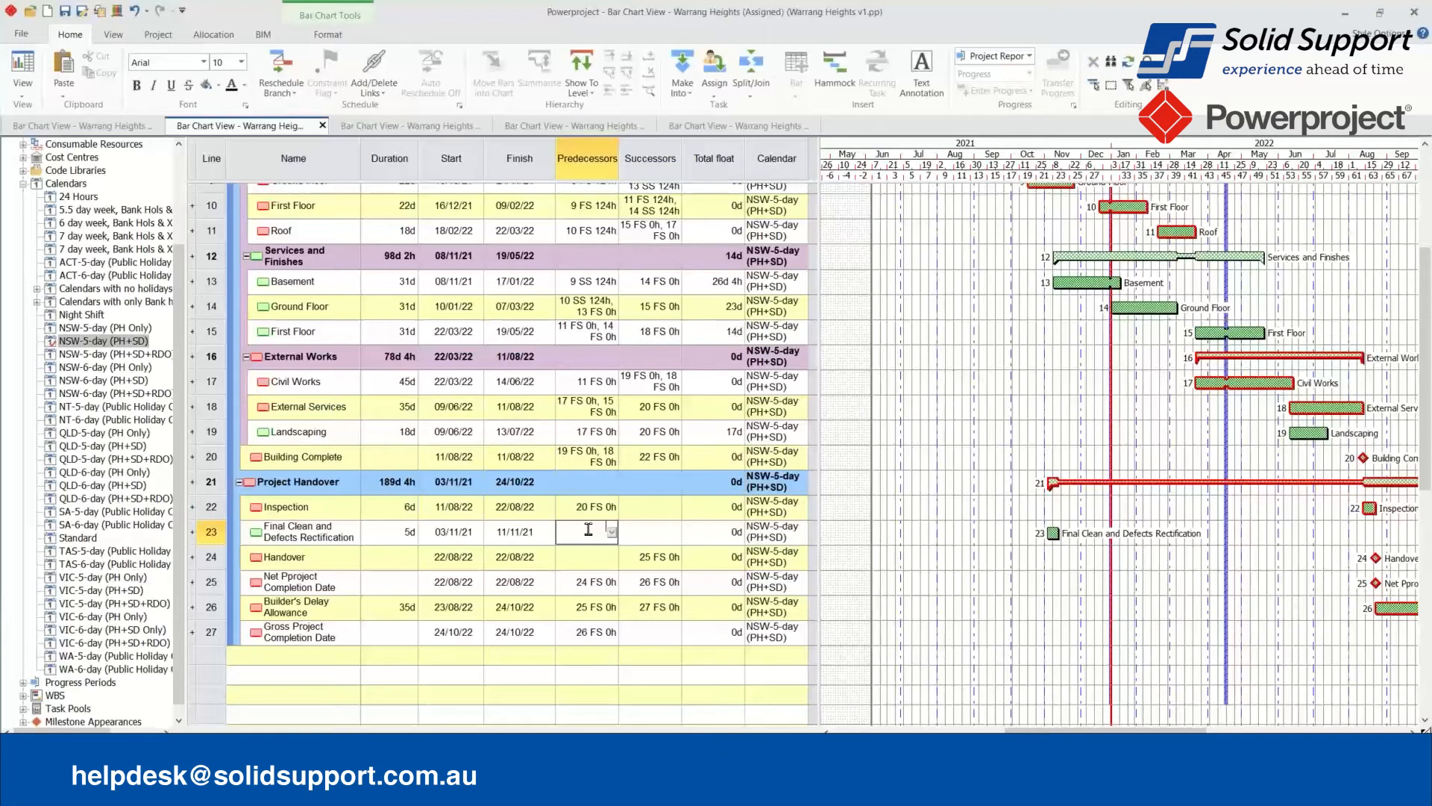
text(22 FS 0d)
key(Return)
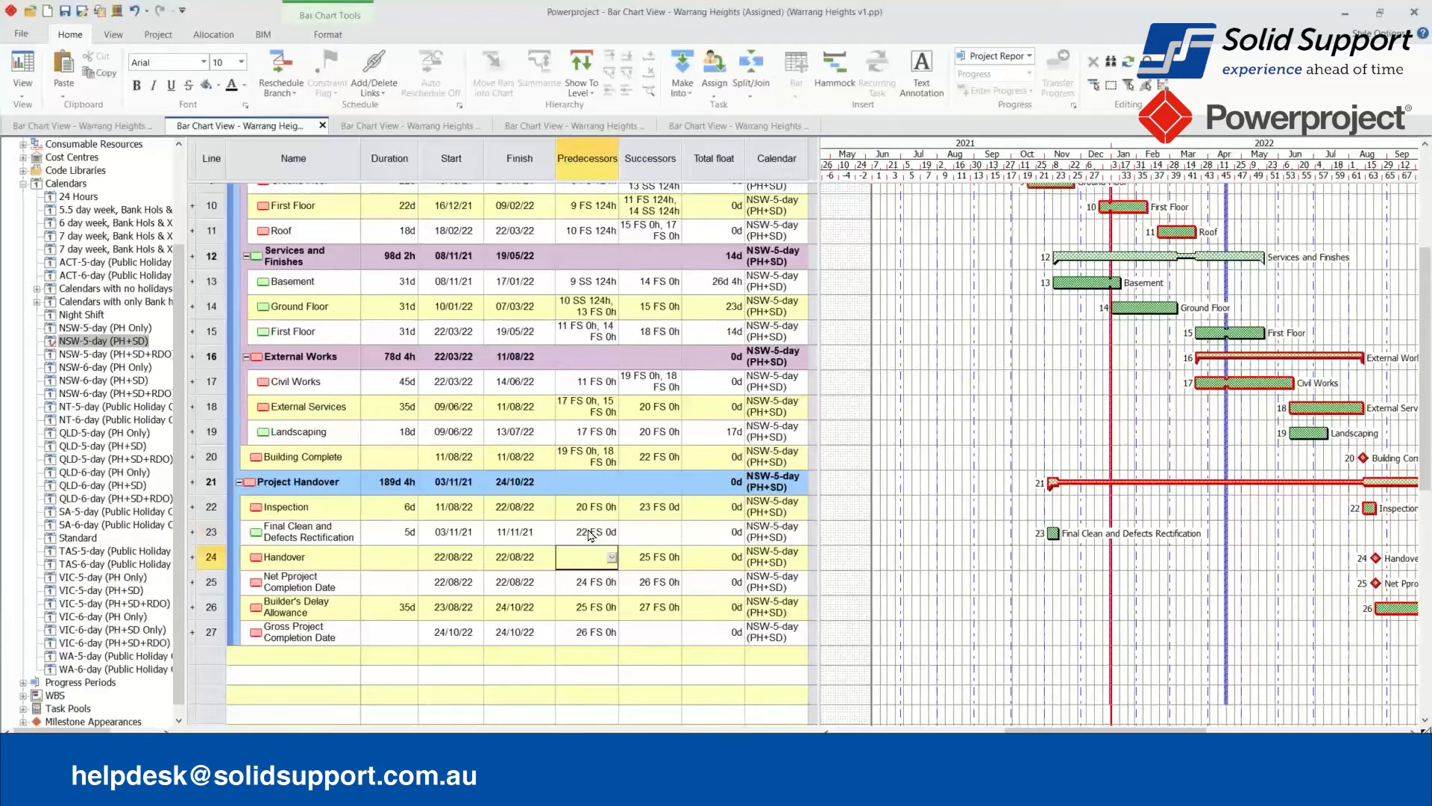
text(23 d)
key(BackSpace)
text(fs 0d)
key(Return)
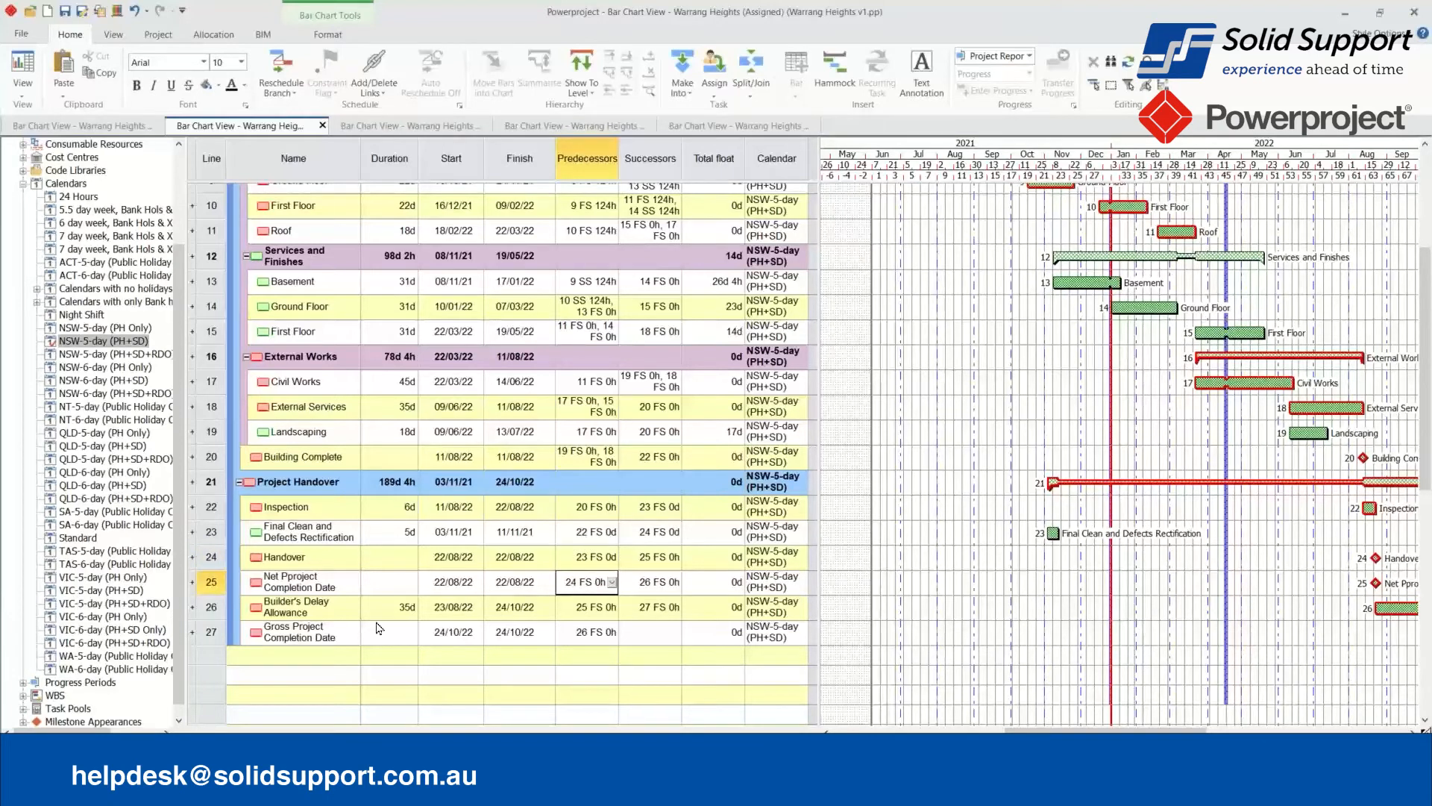
Open the Link From/To dialog to examine its link criteria, and close it without adding a link.
click(442, 558)
click(443, 557)
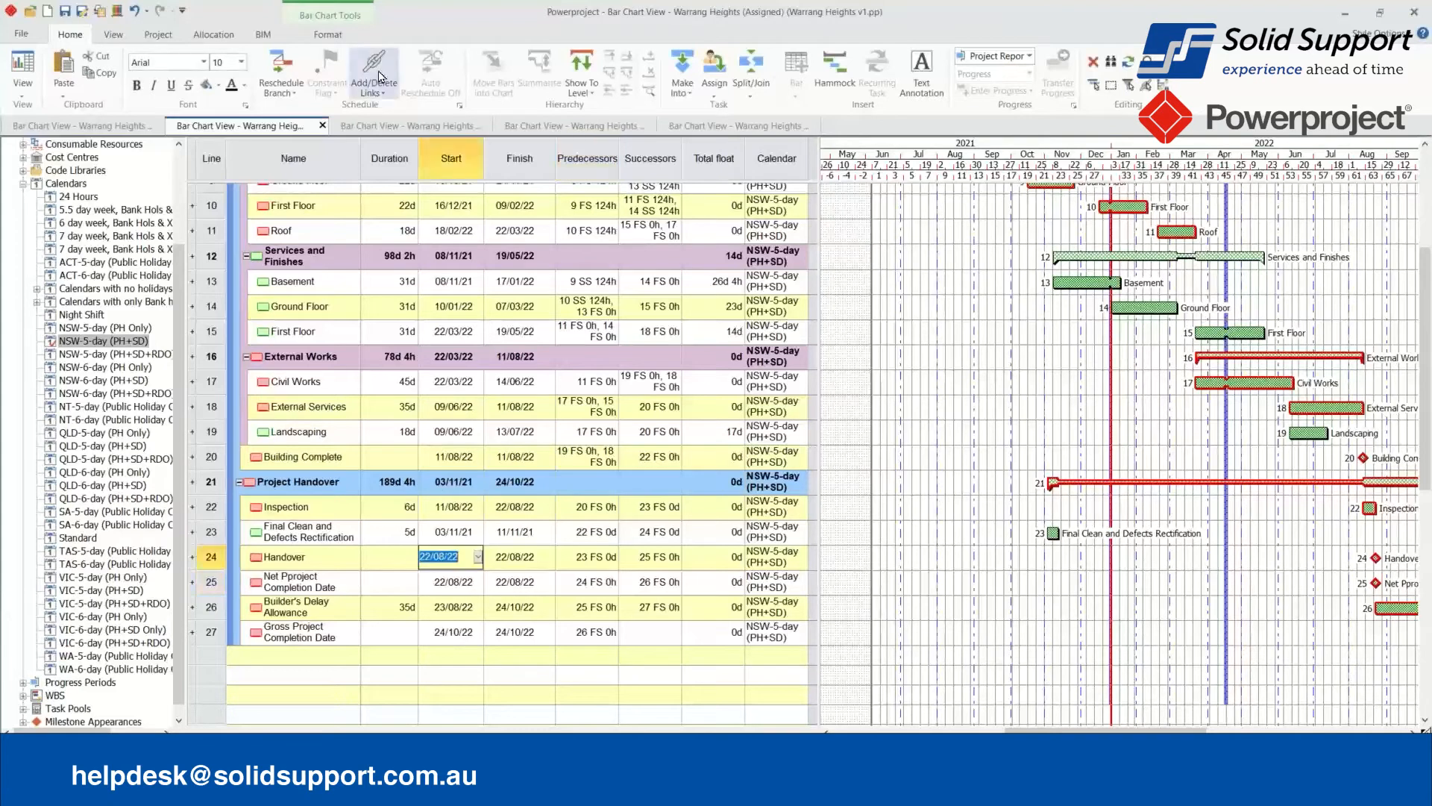
click(376, 65)
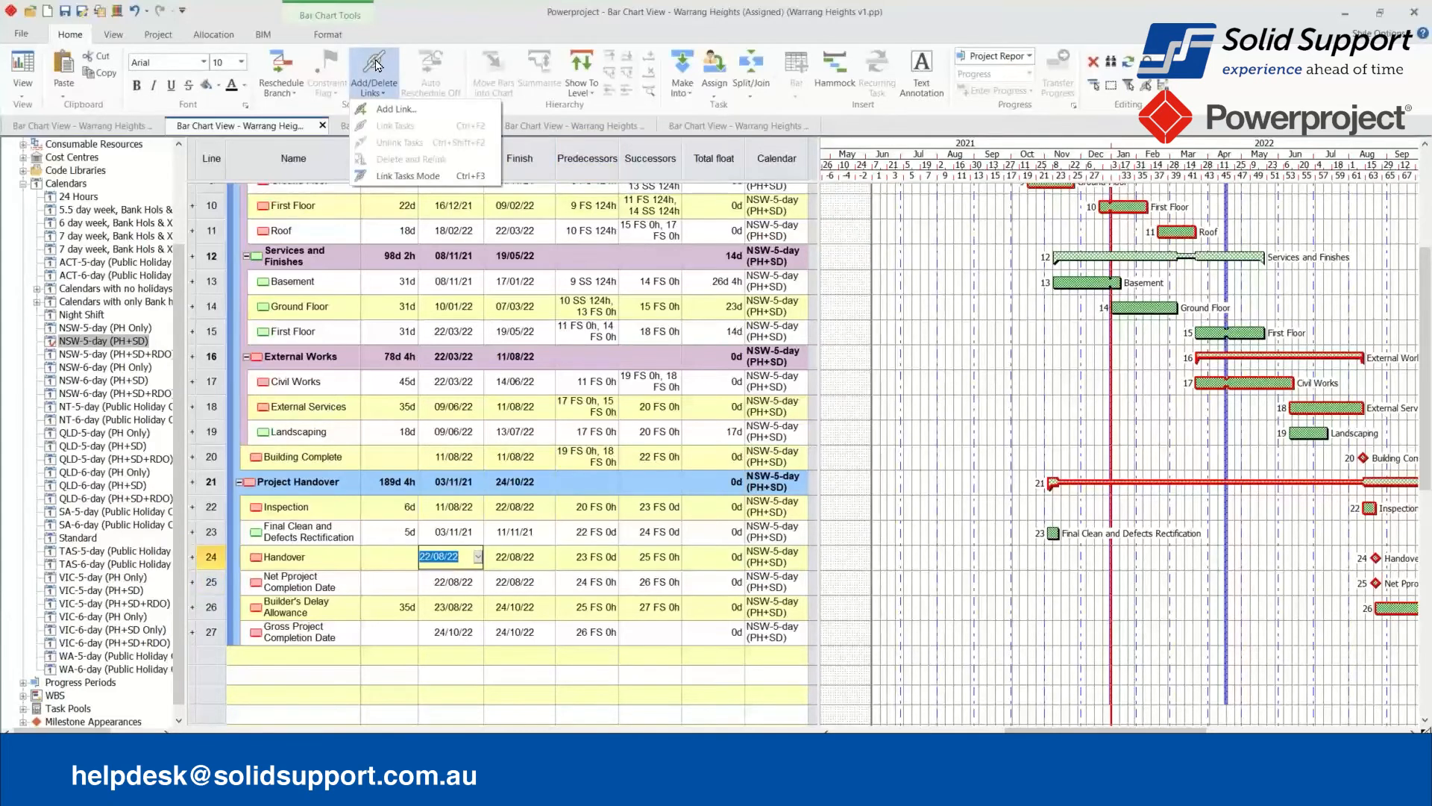
click(394, 110)
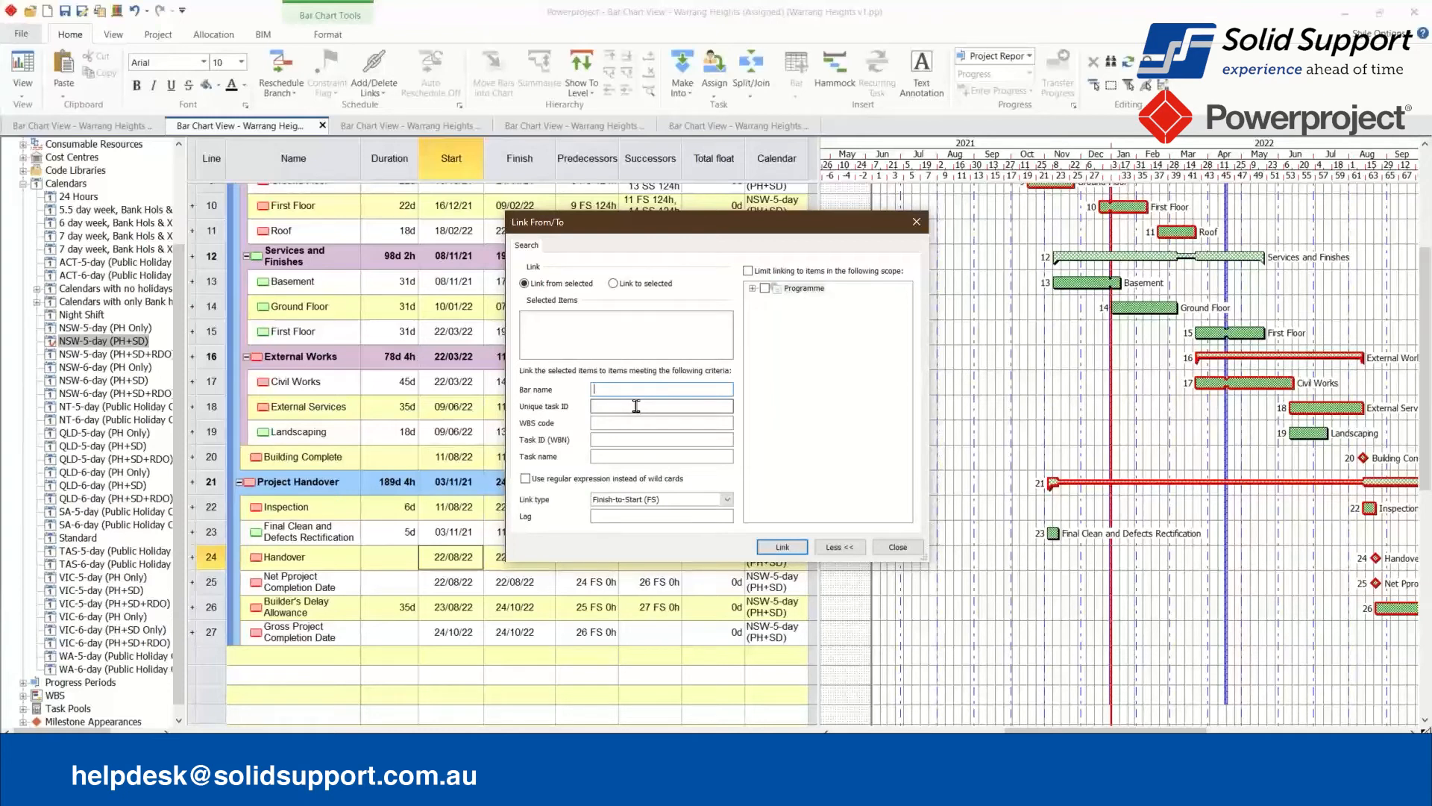
drag(737, 235, 805, 236)
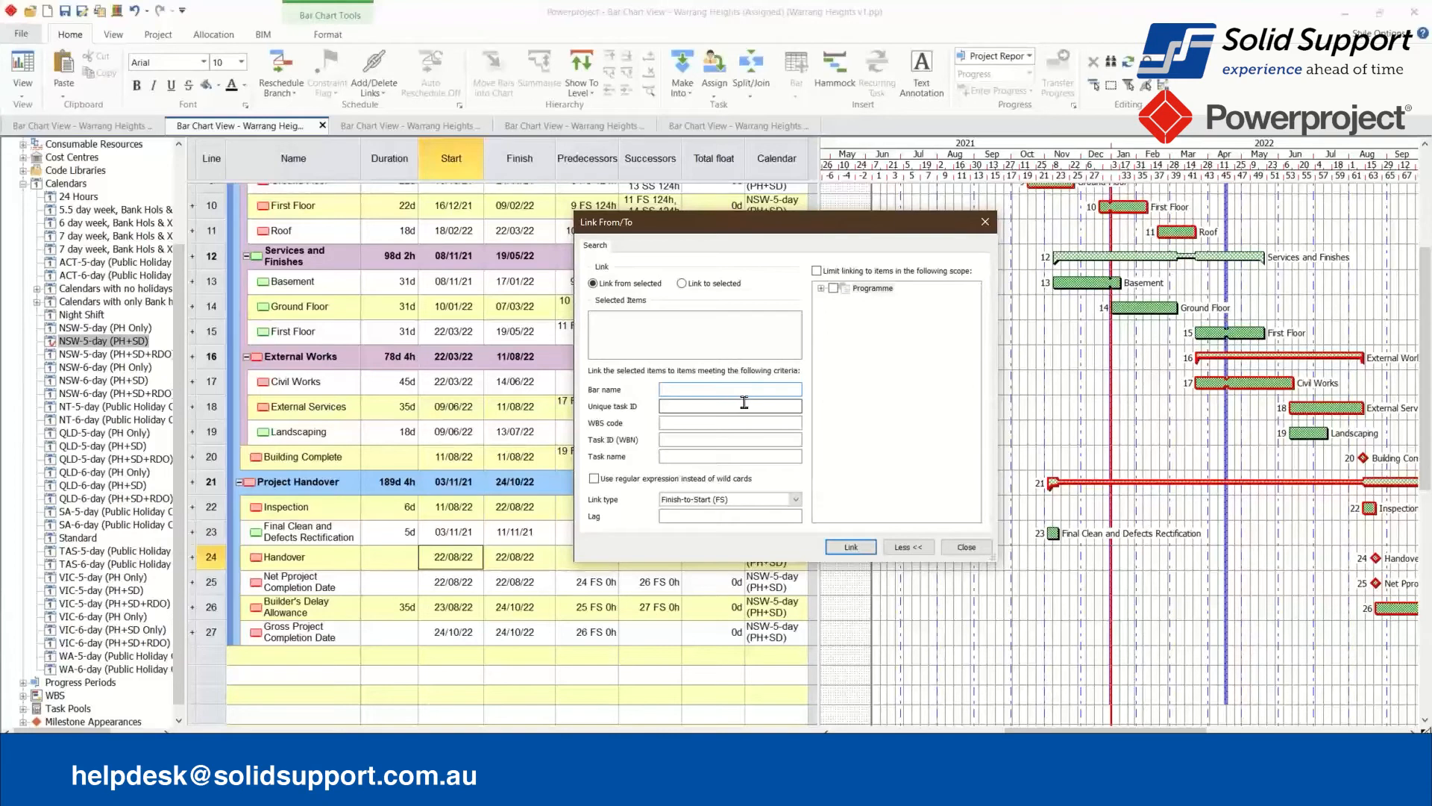
click(948, 552)
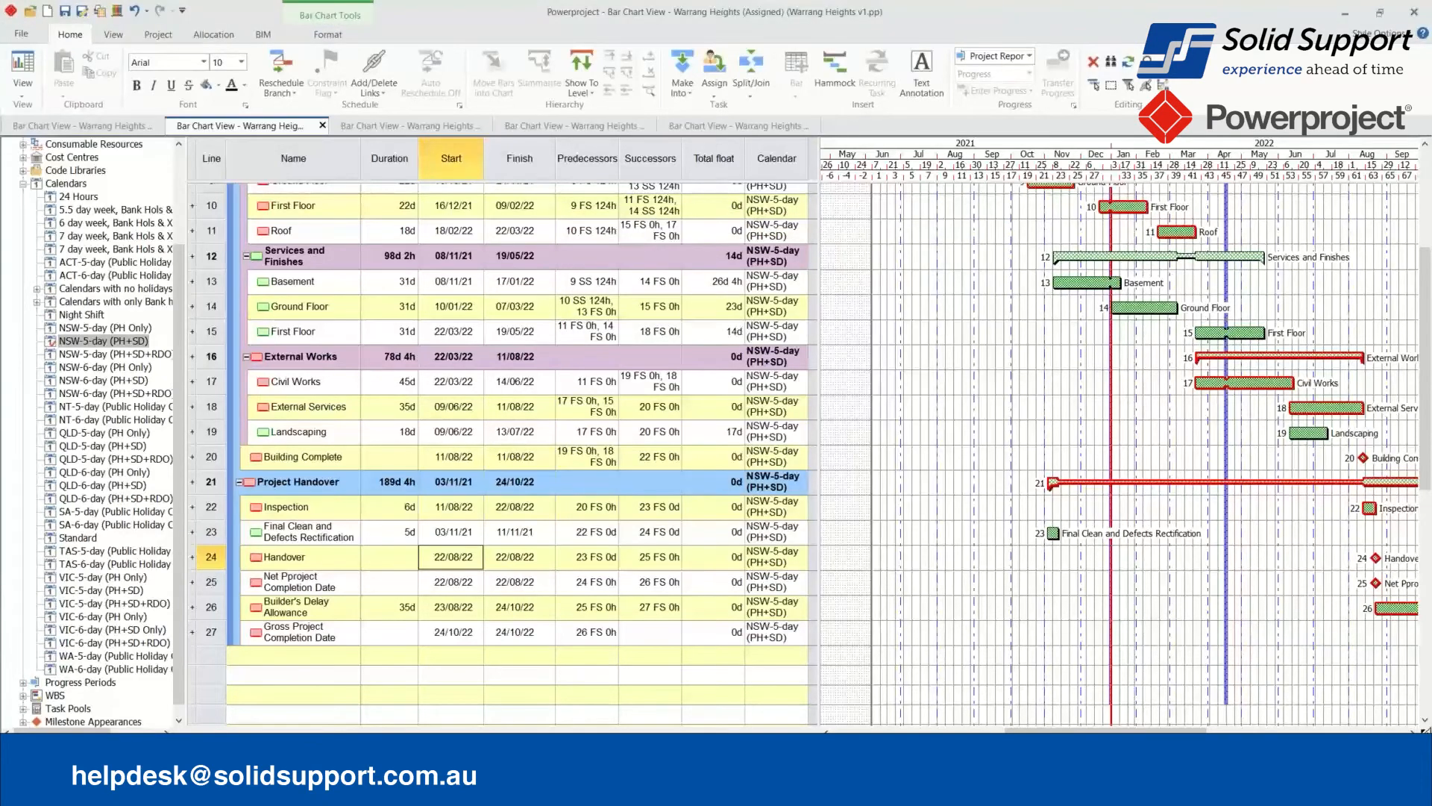
Set the Builder's Delay Allowance duration to 0.
click(332, 640)
click(375, 616)
key(BackSpace)
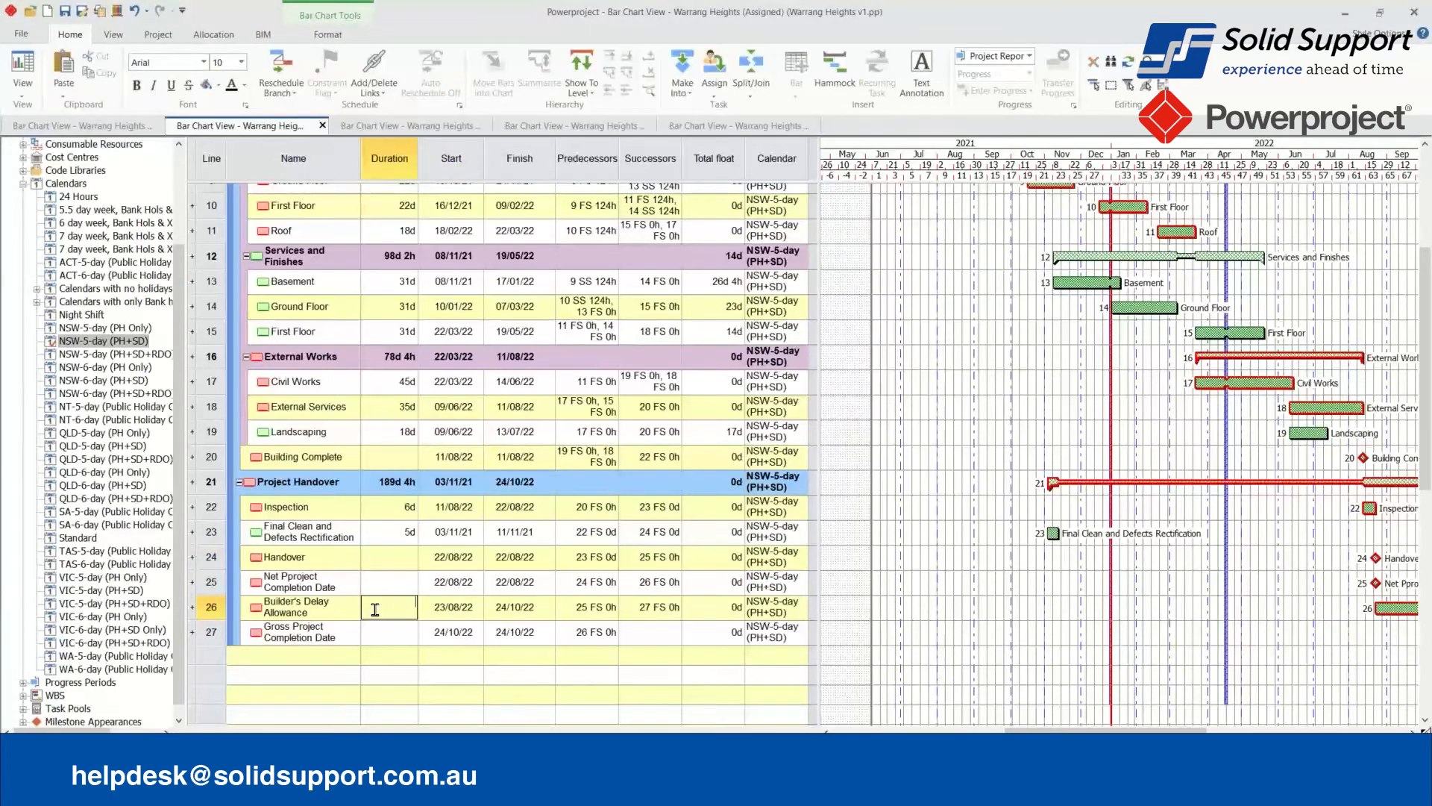
text(0)
key(Return)
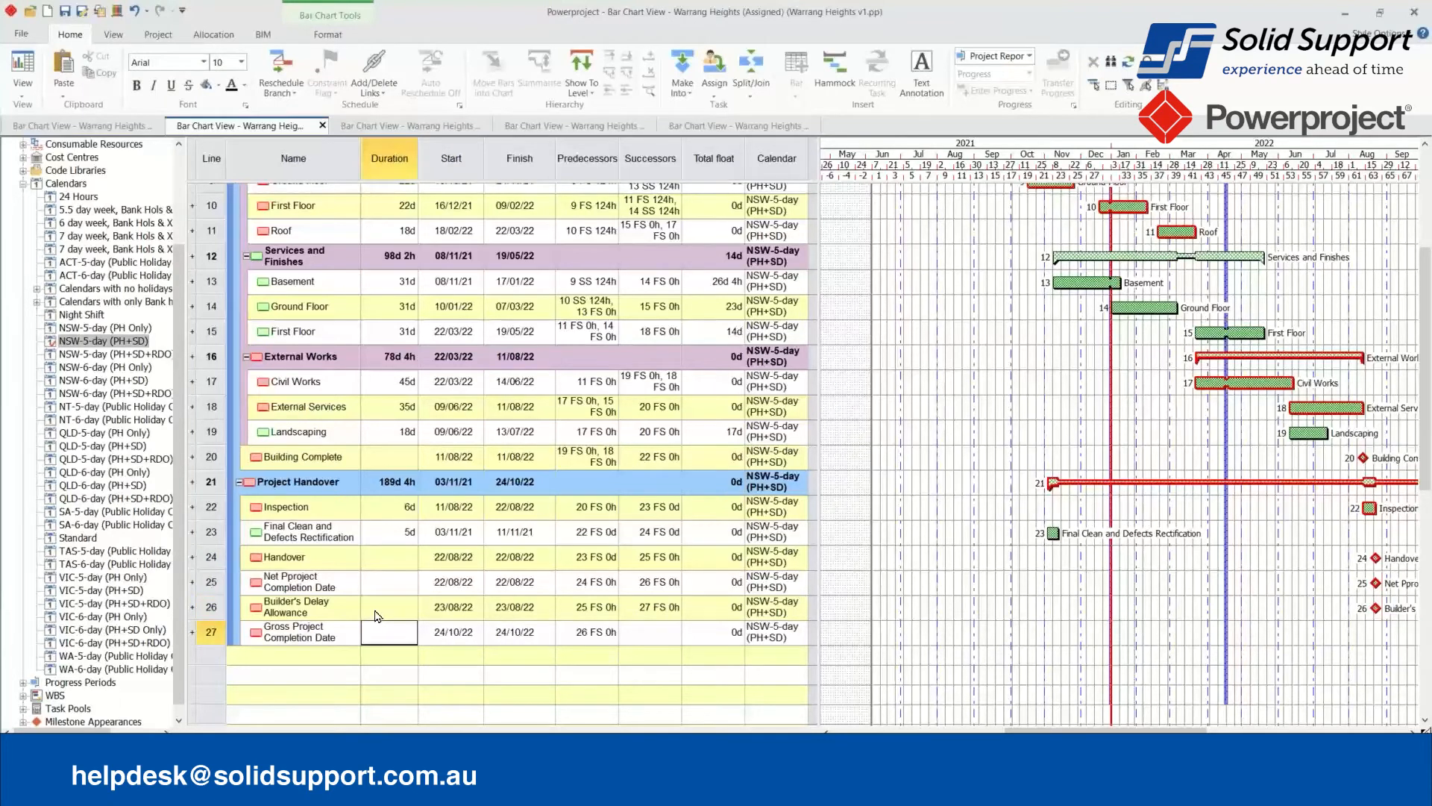
Reschedule all tasks with the straighten progress period left at None, and review the dates across the programme.
click(277, 90)
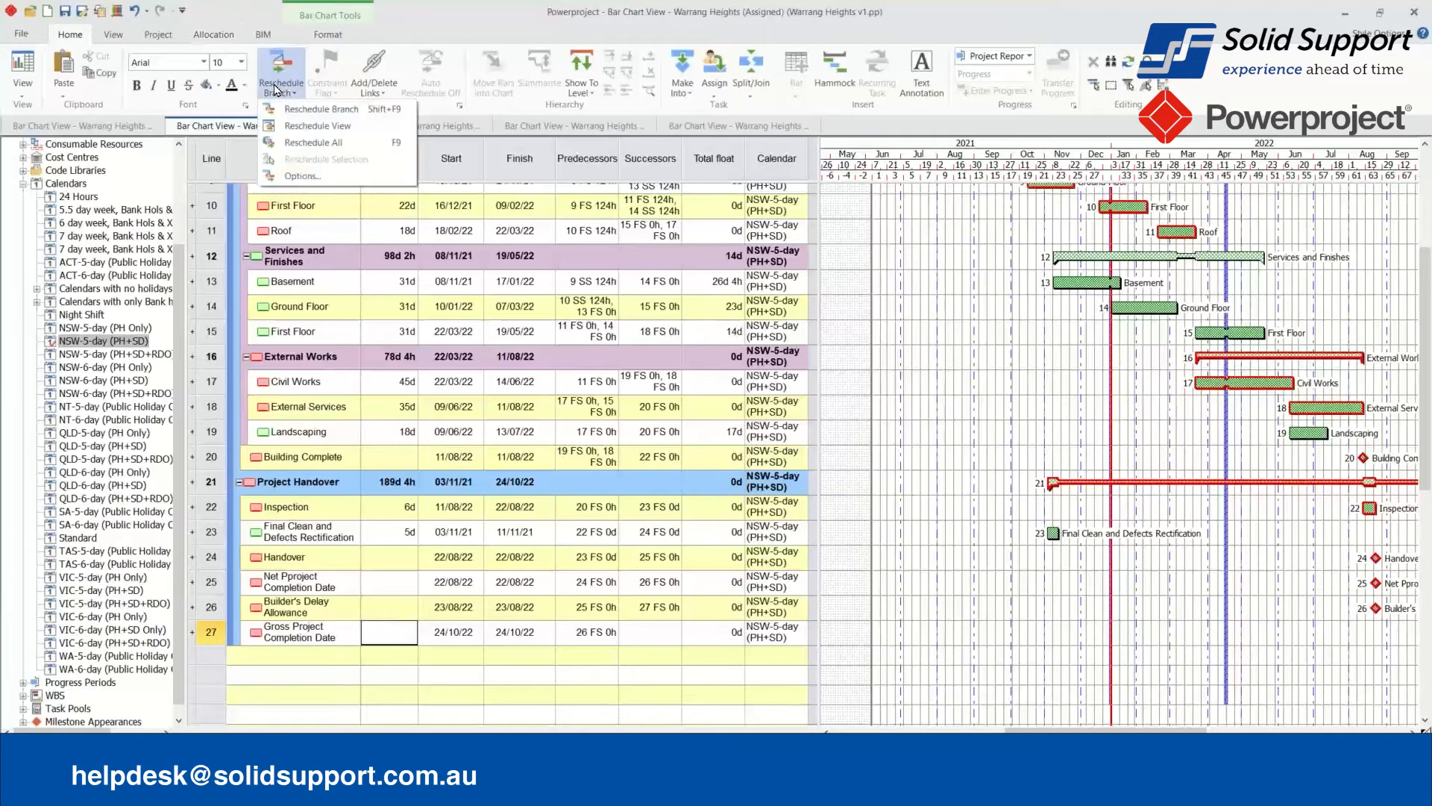
click(347, 144)
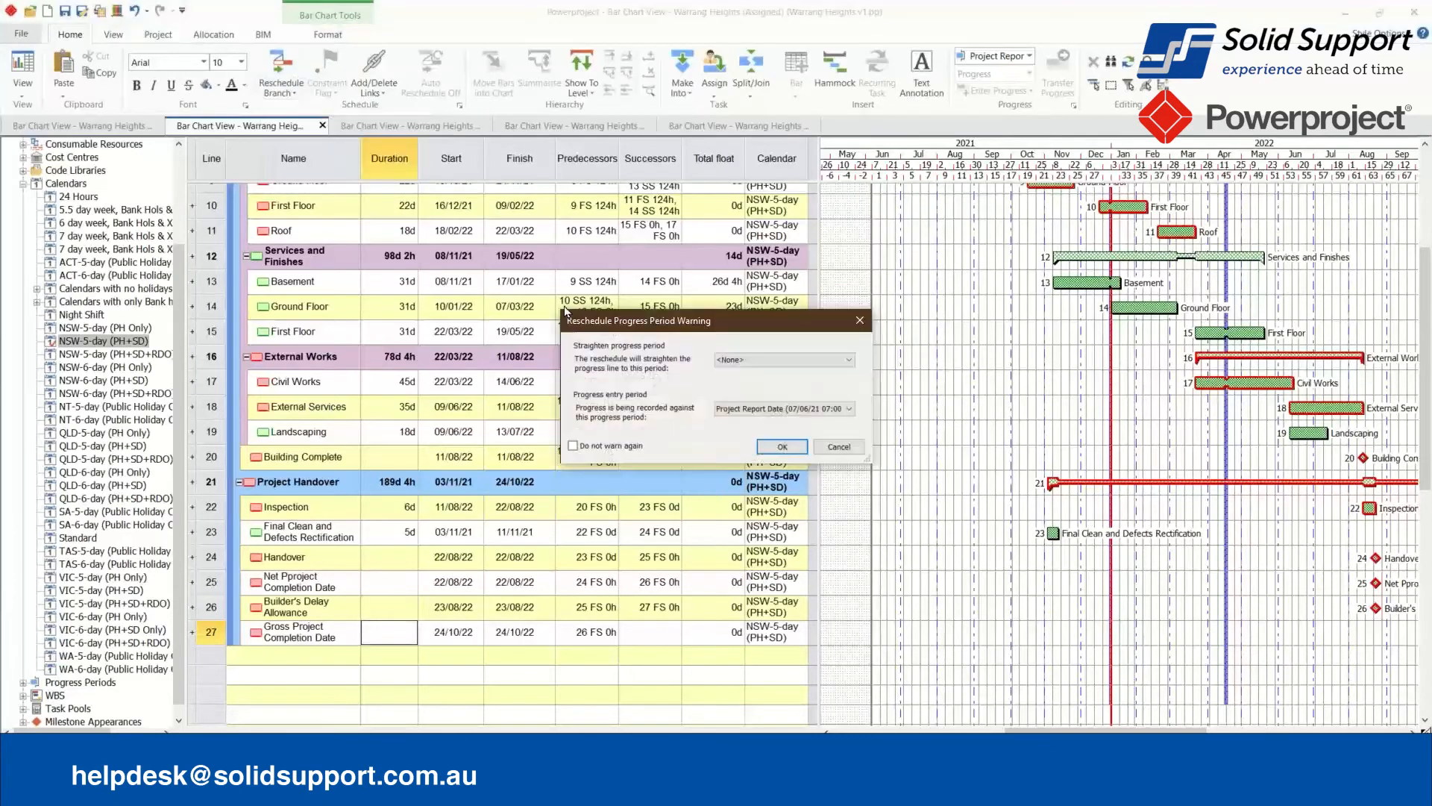
click(779, 447)
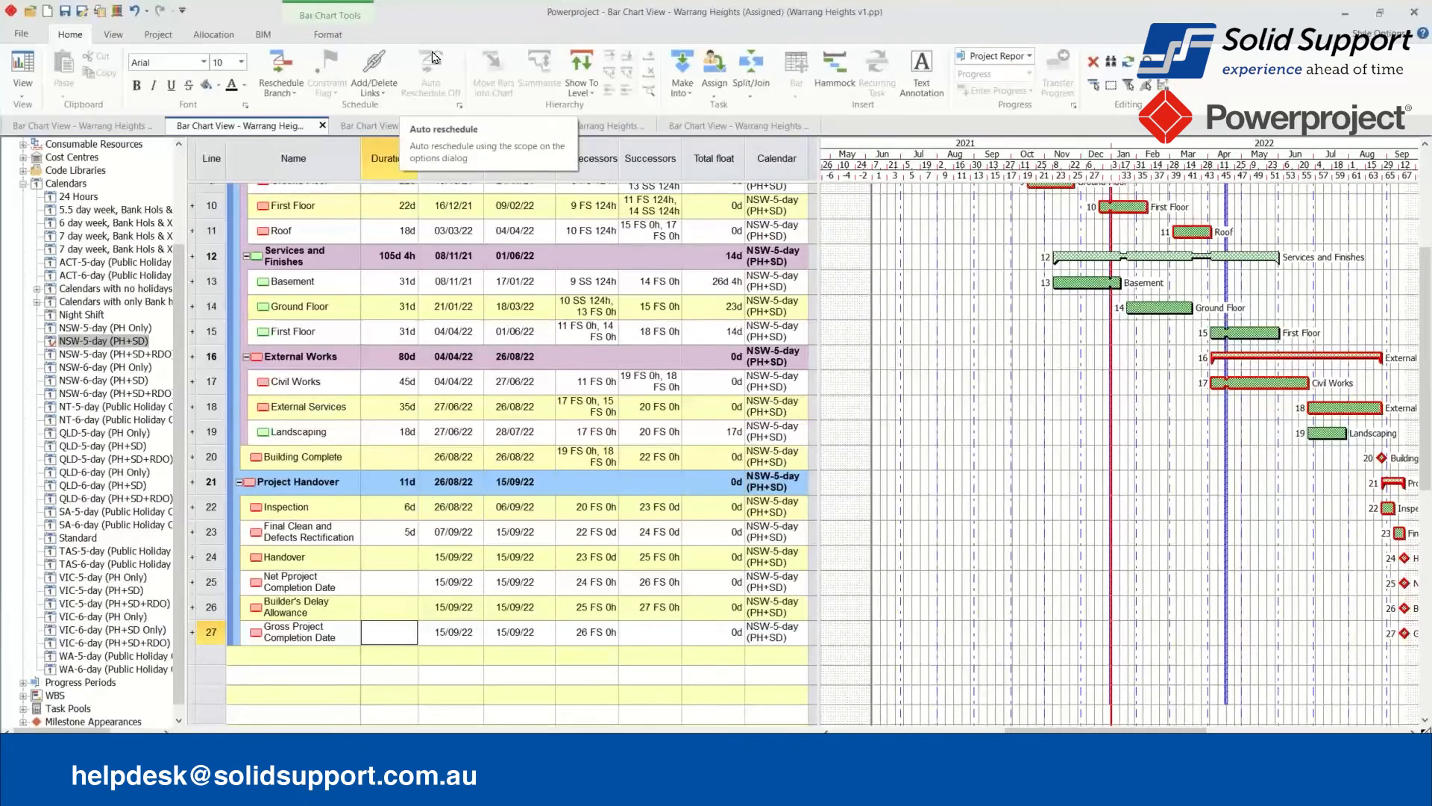
scroll(430, 314, up, 3)
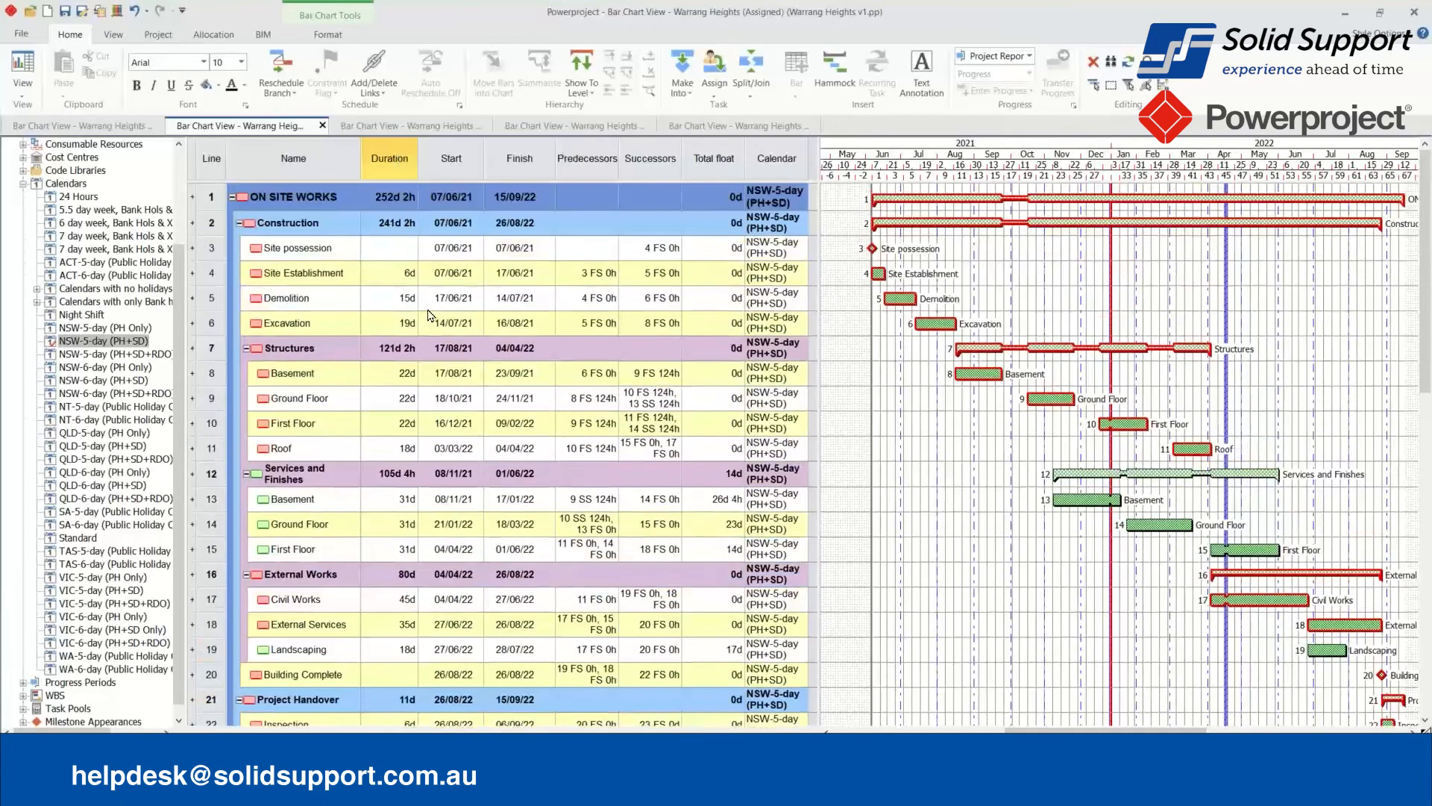
scroll(430, 313, down, 5)
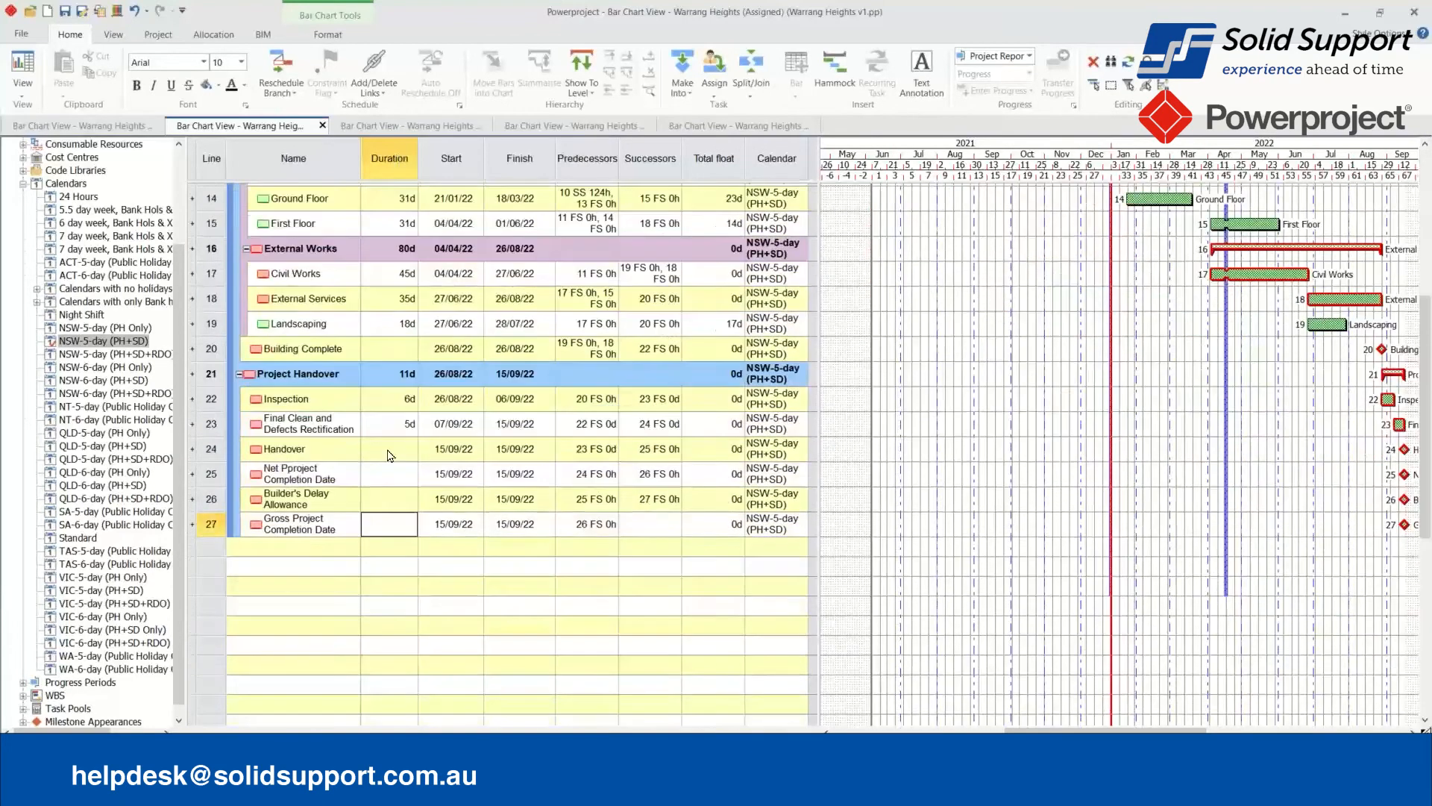
Set the Builder's Delay Allowance duration to 25 days and reschedule all tasks.
click(387, 497)
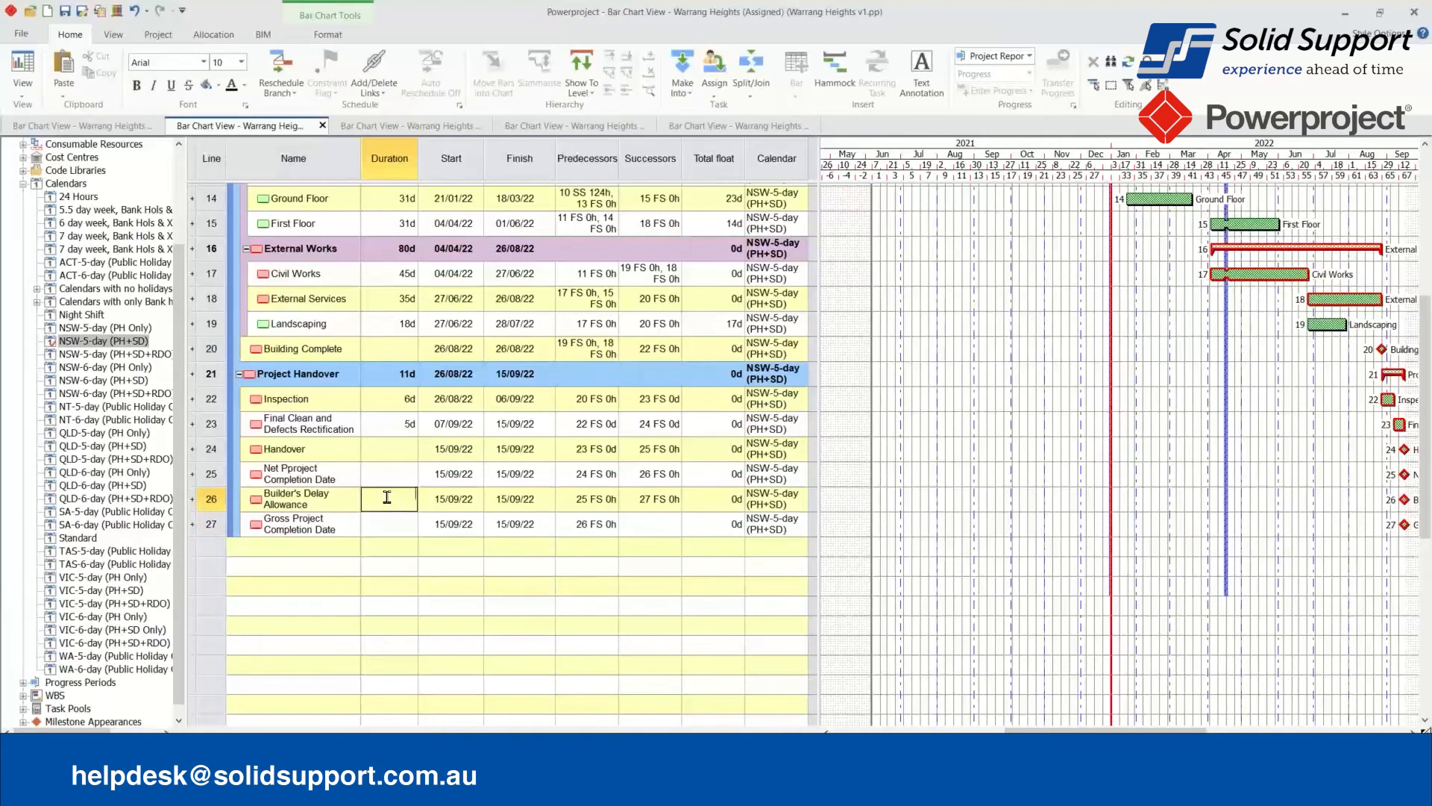
text(25)
key(Return)
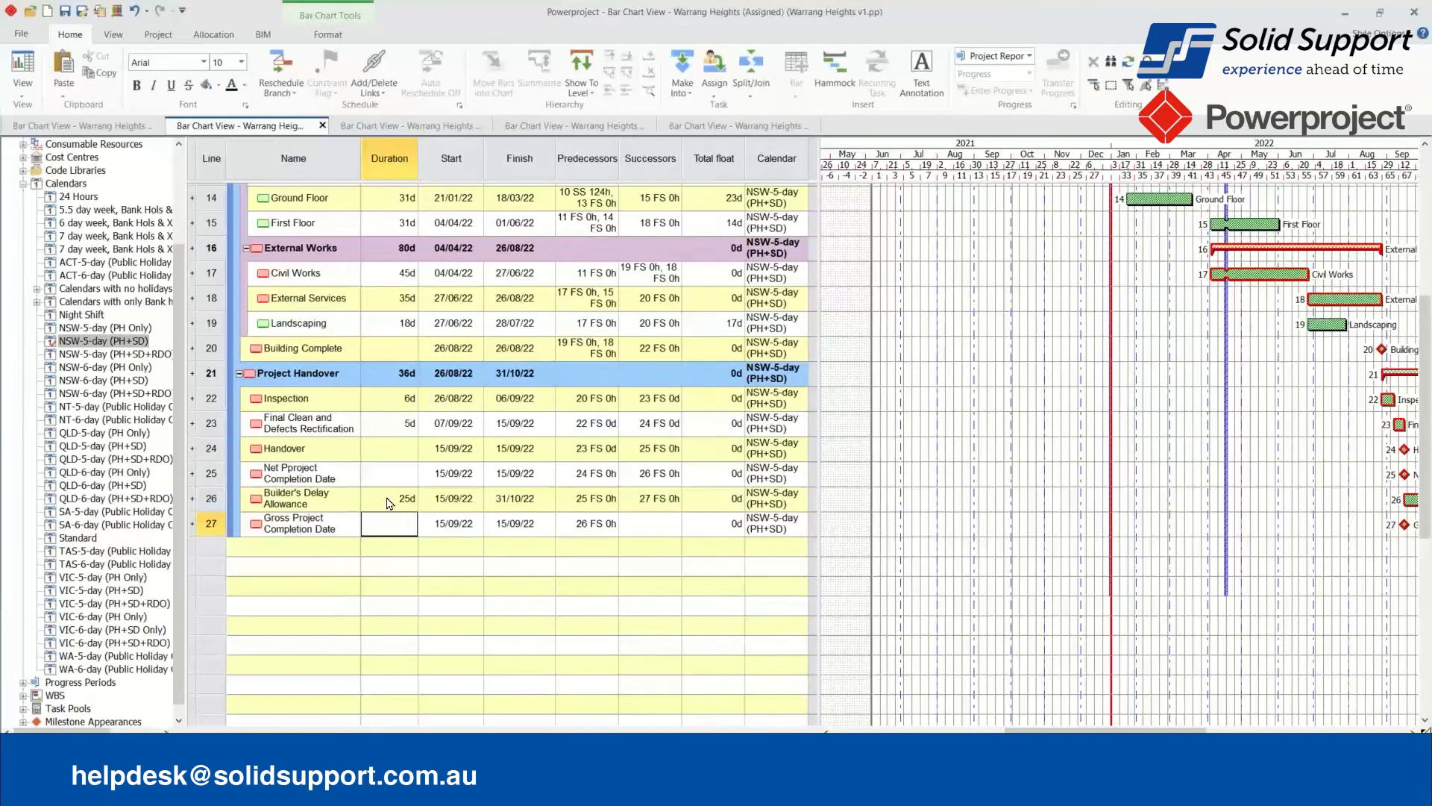
key(F9)
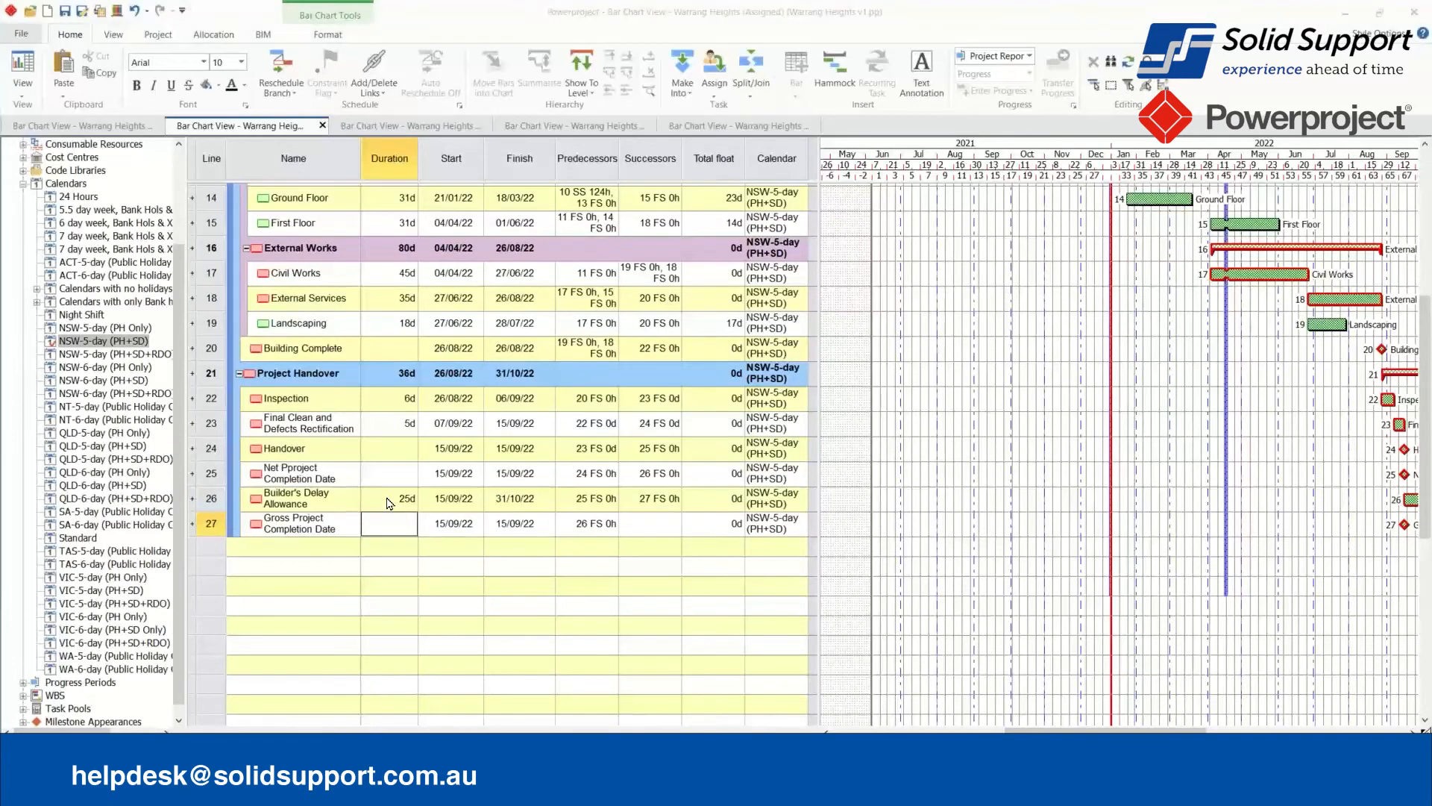
key(Return)
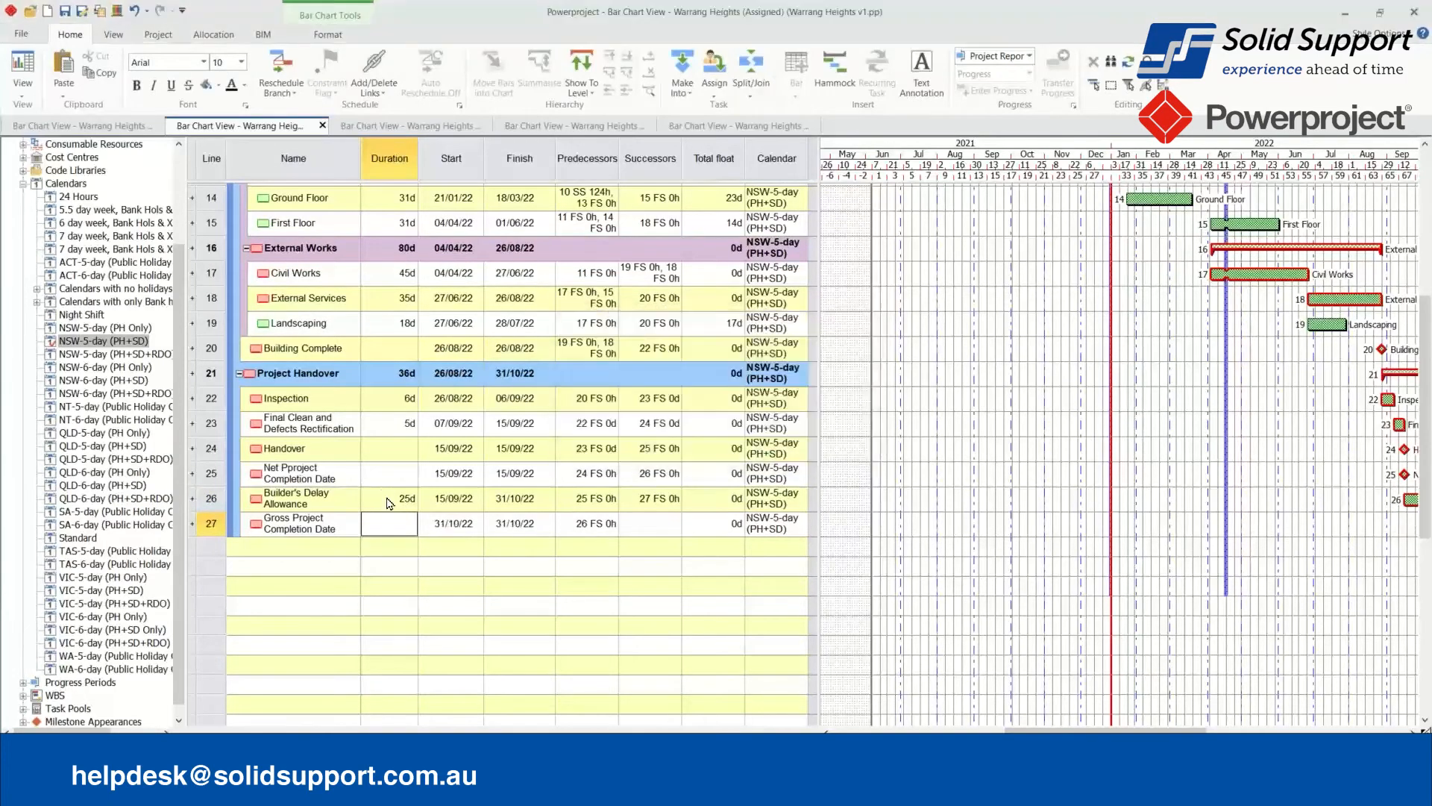
Narrow the table so Finish is its last visible column and fit all bars to the window.
scroll(388, 504, up, 4)
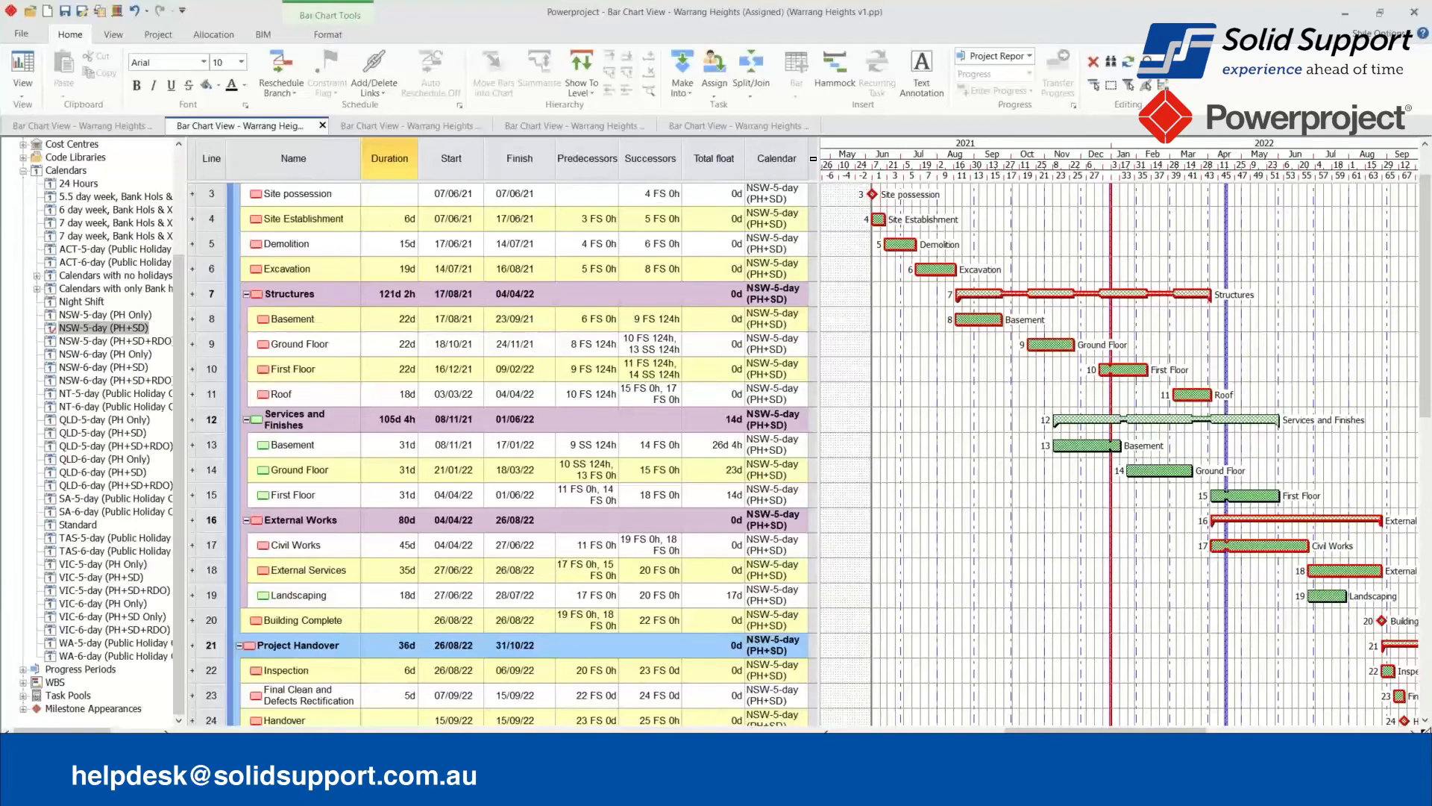
drag(818, 160, 555, 148)
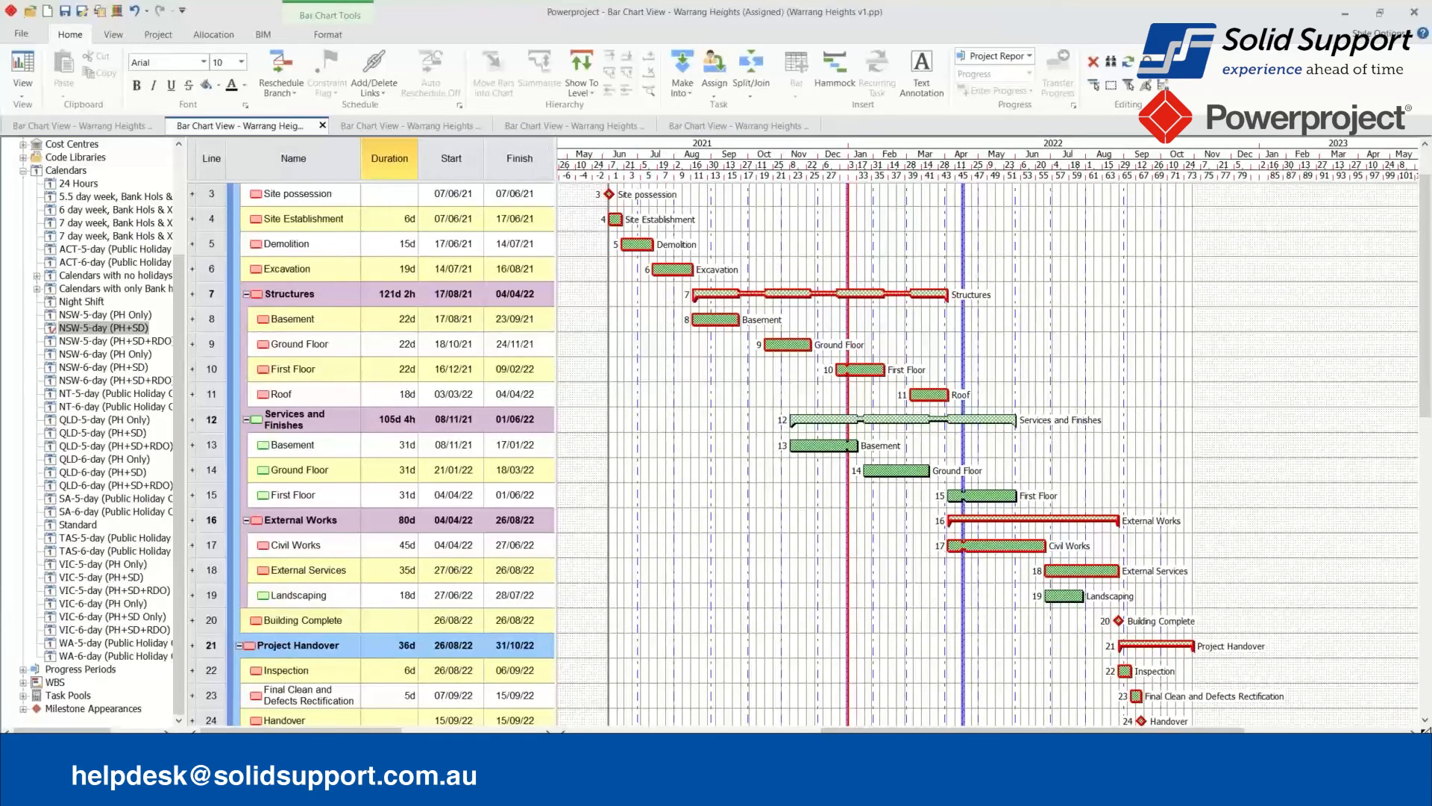
click(113, 35)
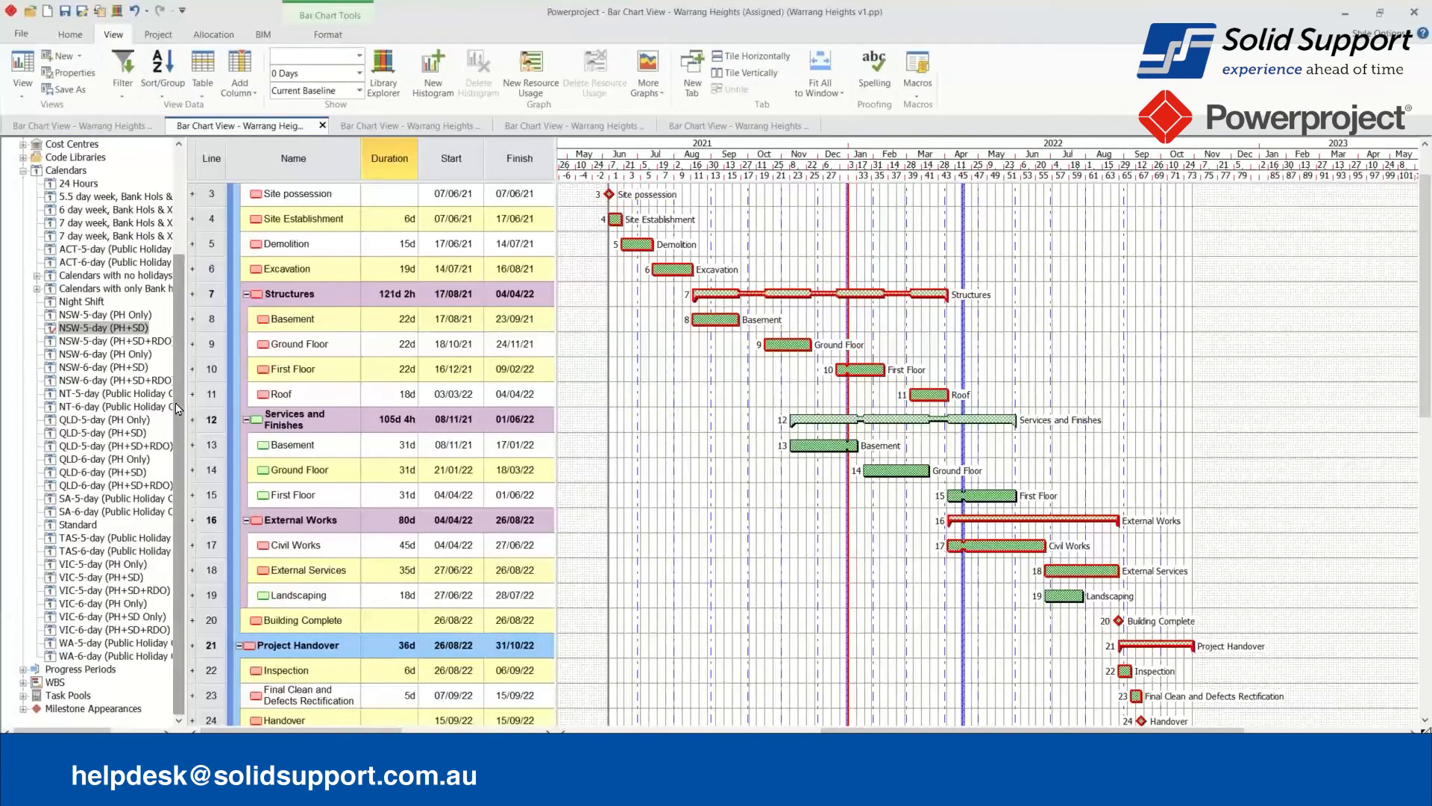
click(808, 91)
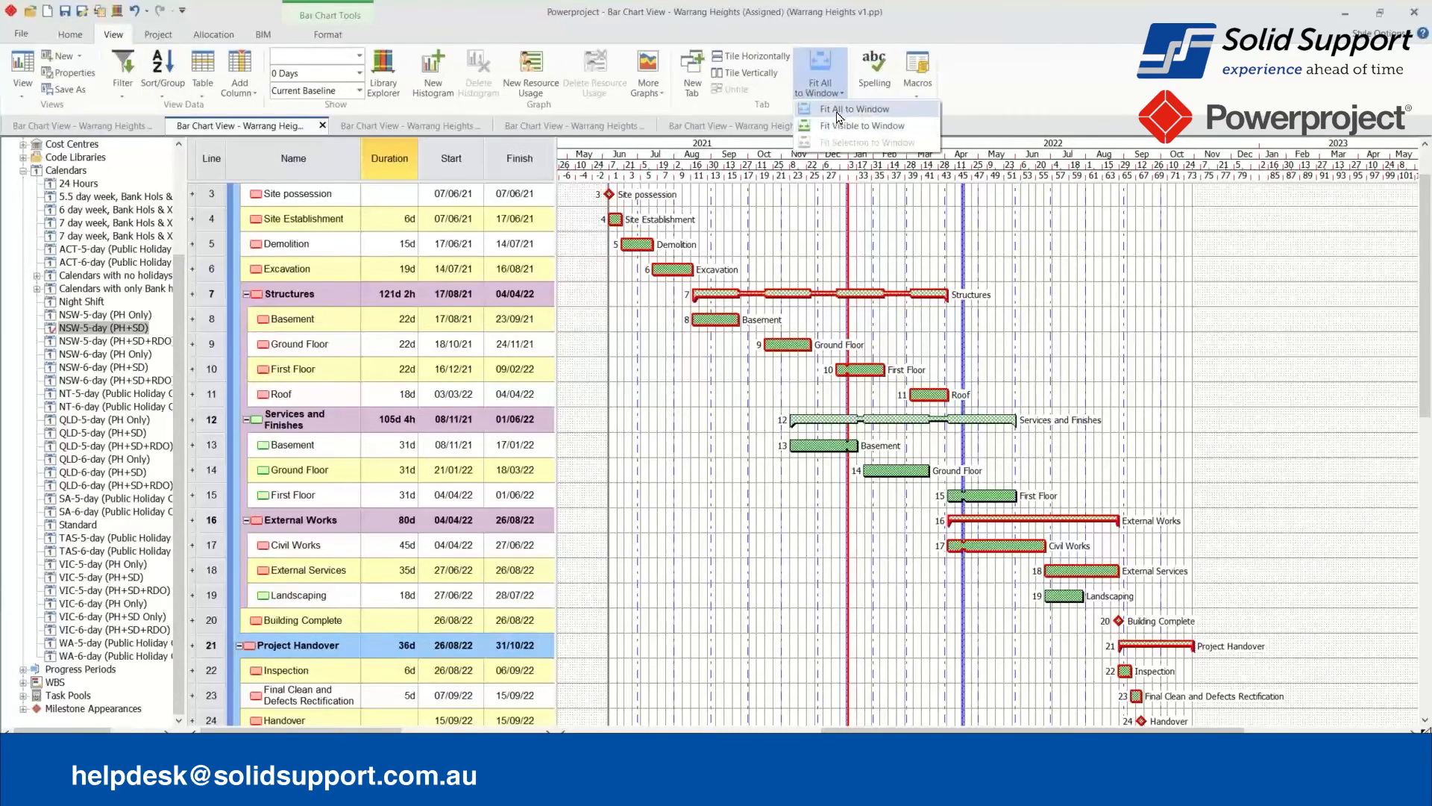
click(839, 110)
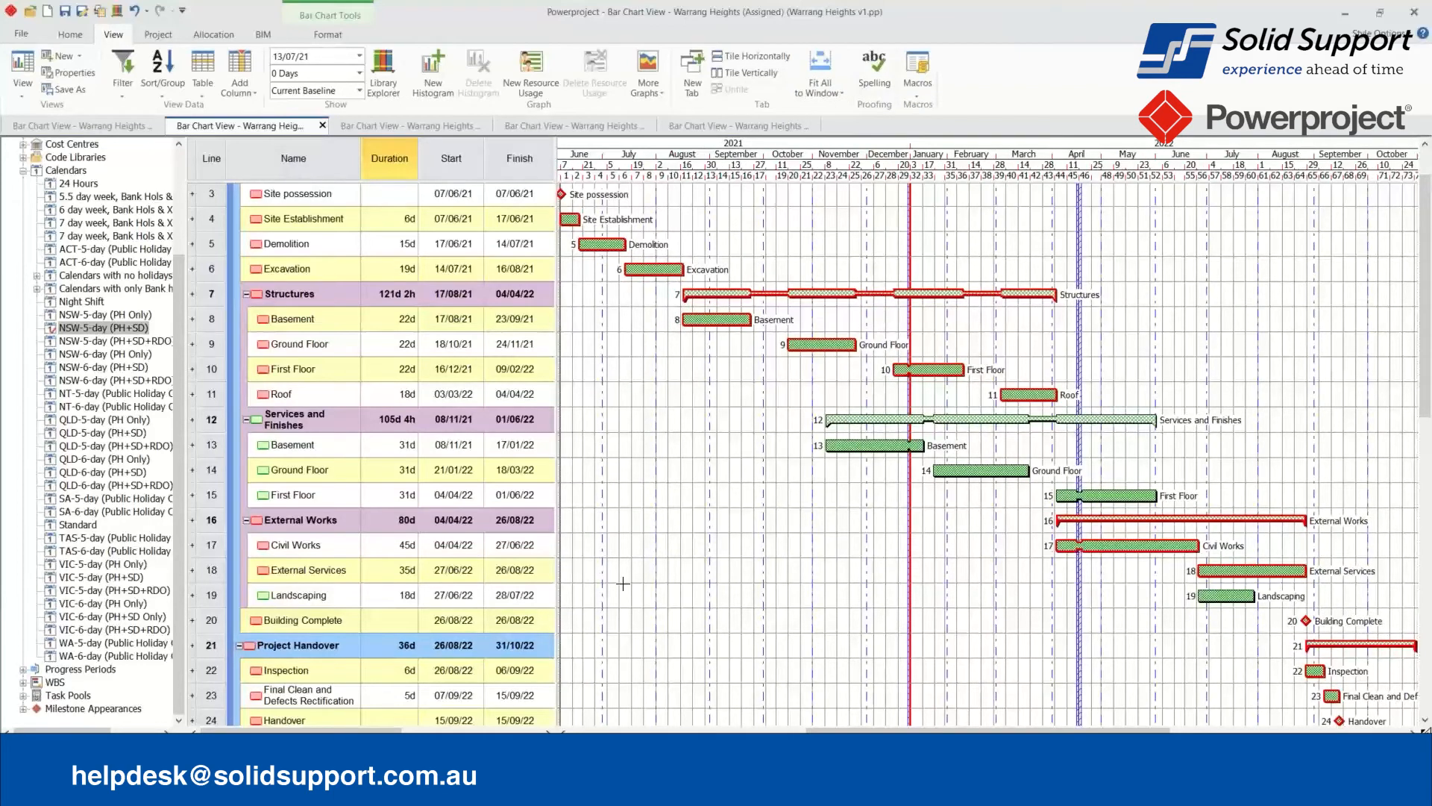
Open the Date Zone Properties to examine the folding calendar and date line units, and close the dialog.
right_click(1114, 163)
click(1146, 262)
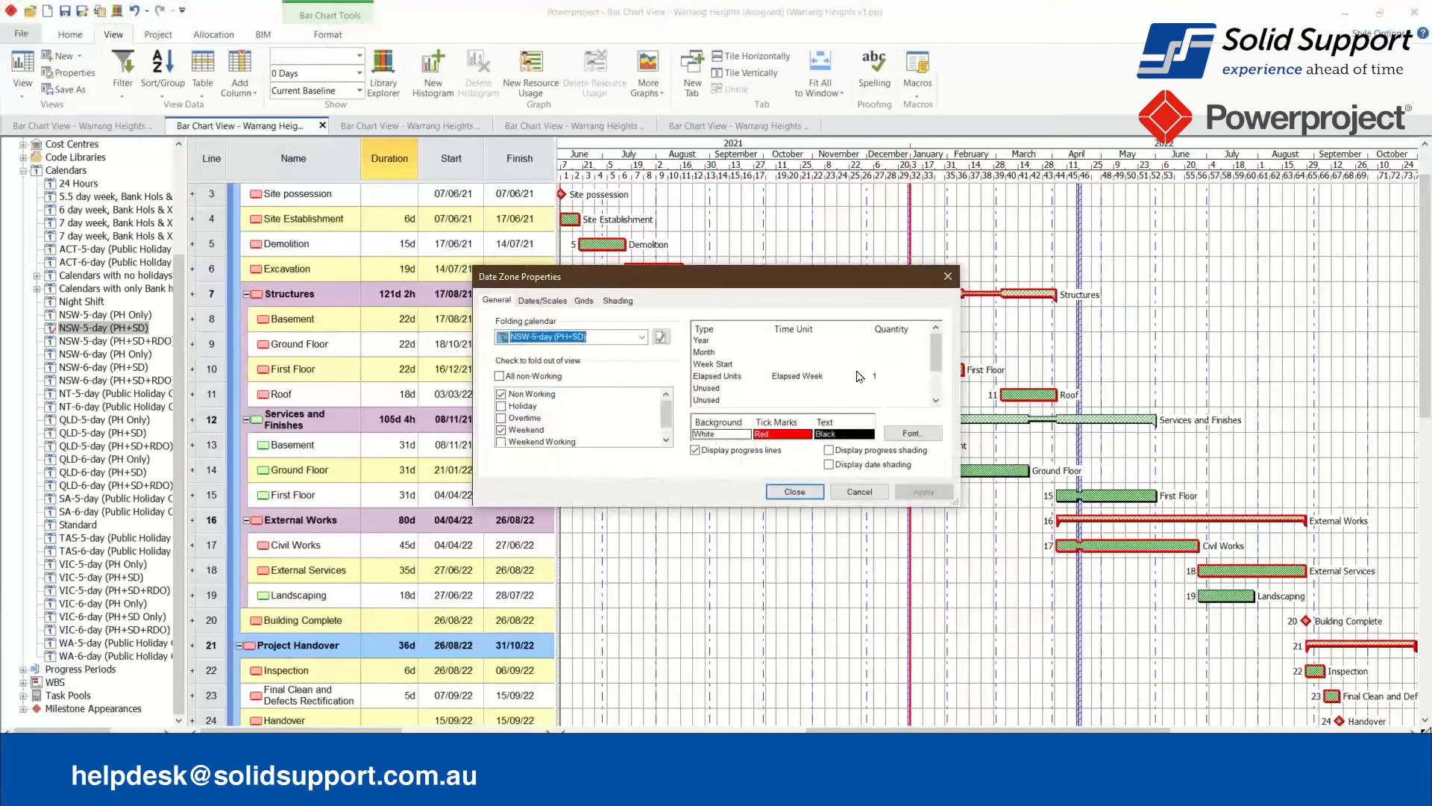
mouse_move(937, 372)
mouse_down()
mouse_move(938, 395)
mouse_move(936, 344)
mouse_up()
click(796, 492)
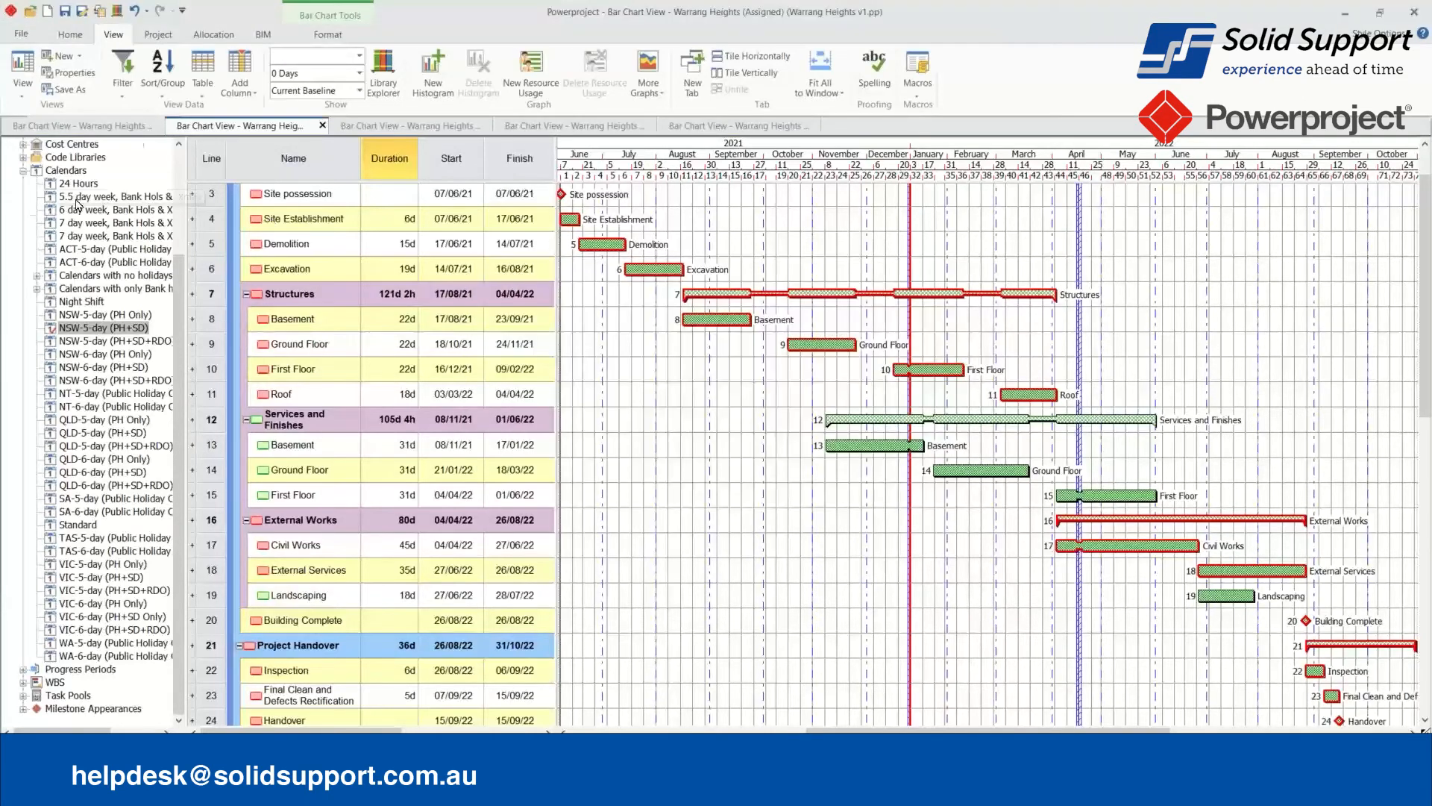
Set both the issue date and the revision date in the Programme's chart properties to 03/11/21.
scroll(16, 251, up, 4)
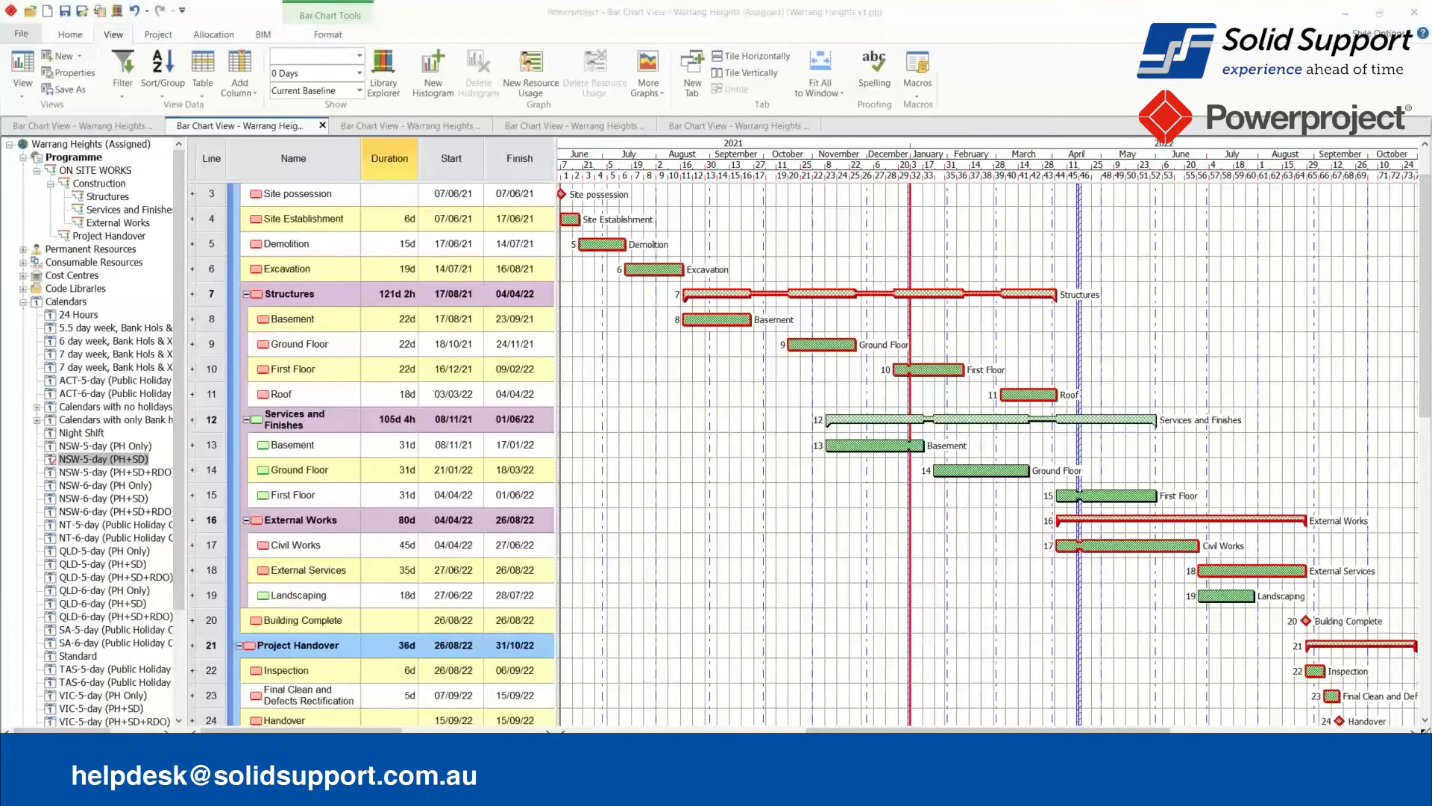
right_click(71, 162)
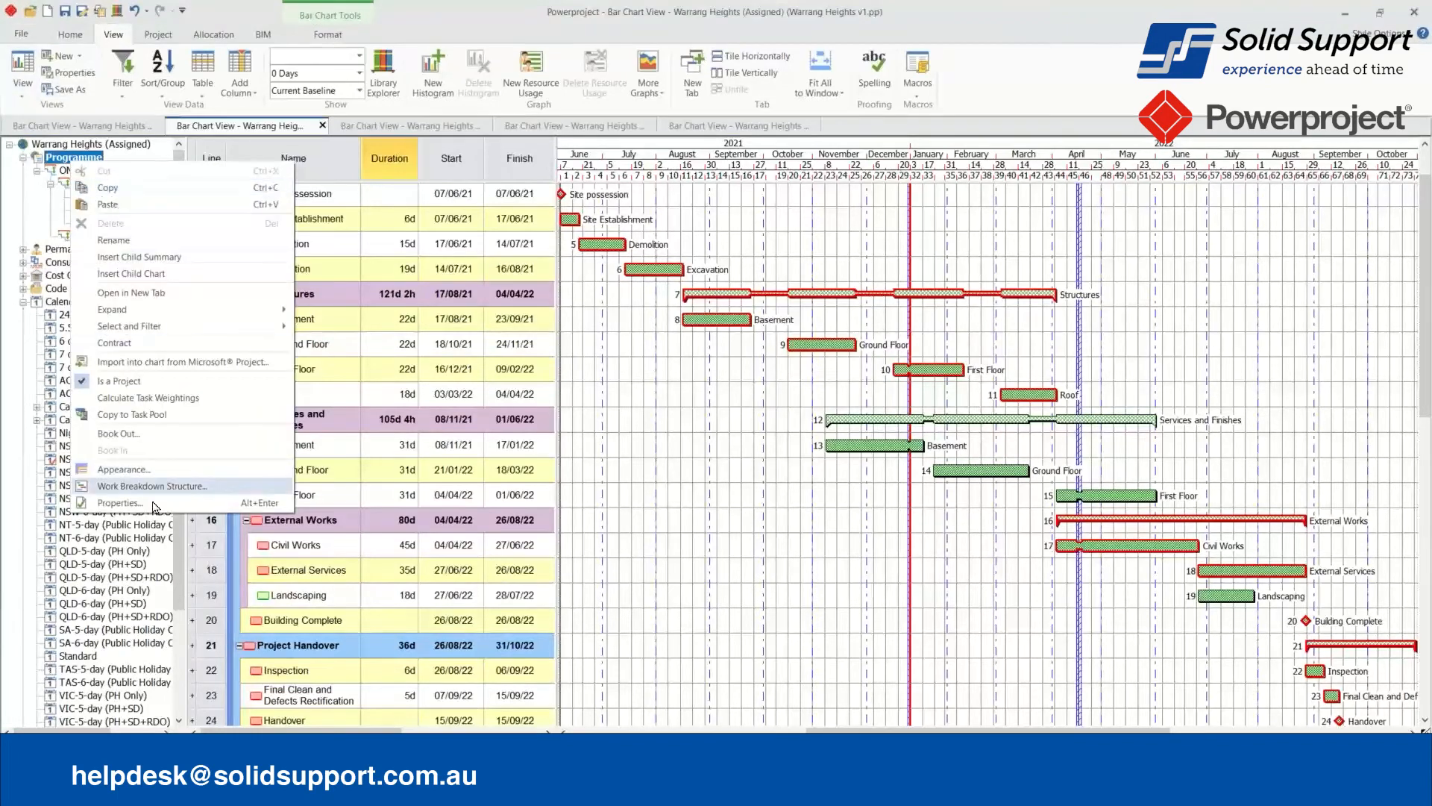
click(152, 510)
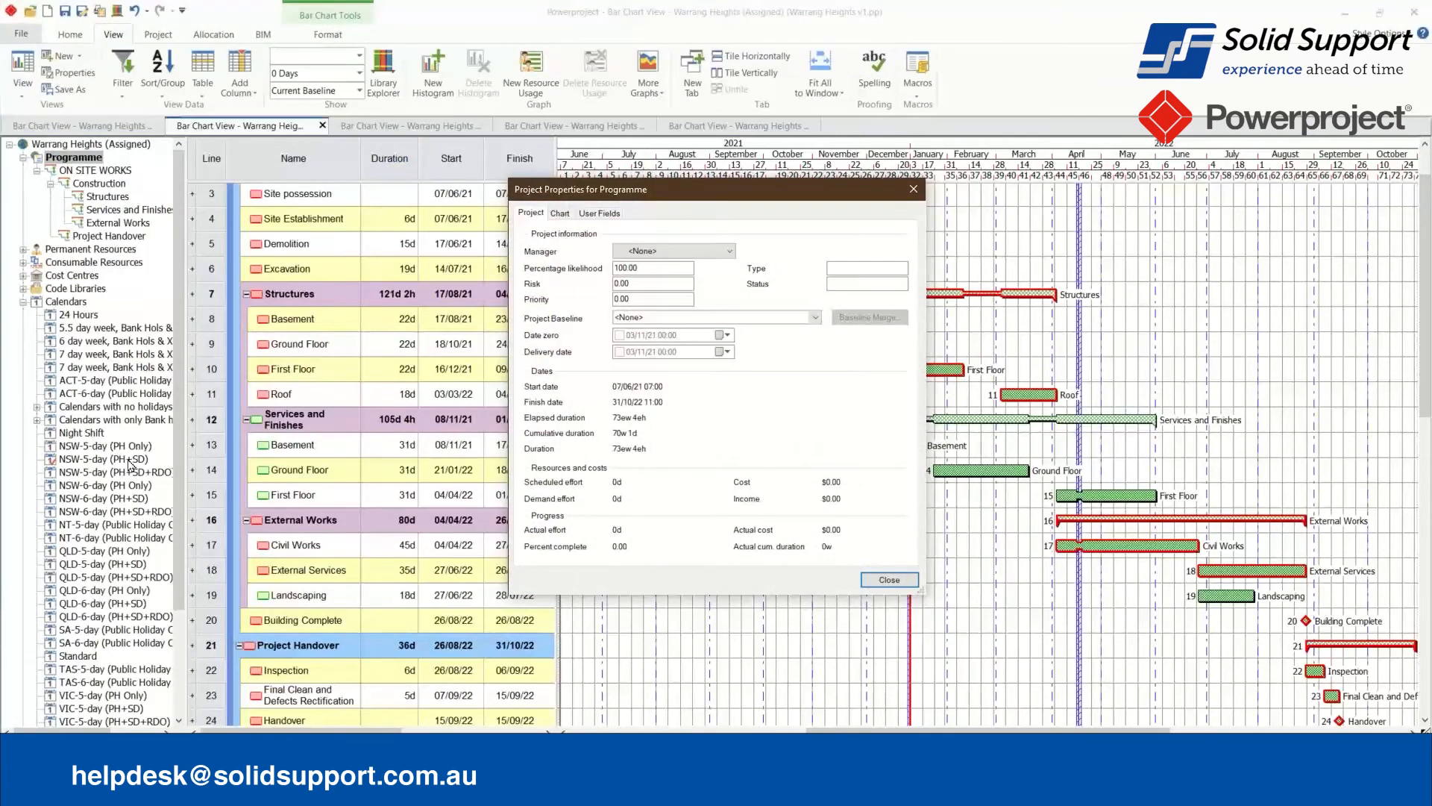
click(565, 218)
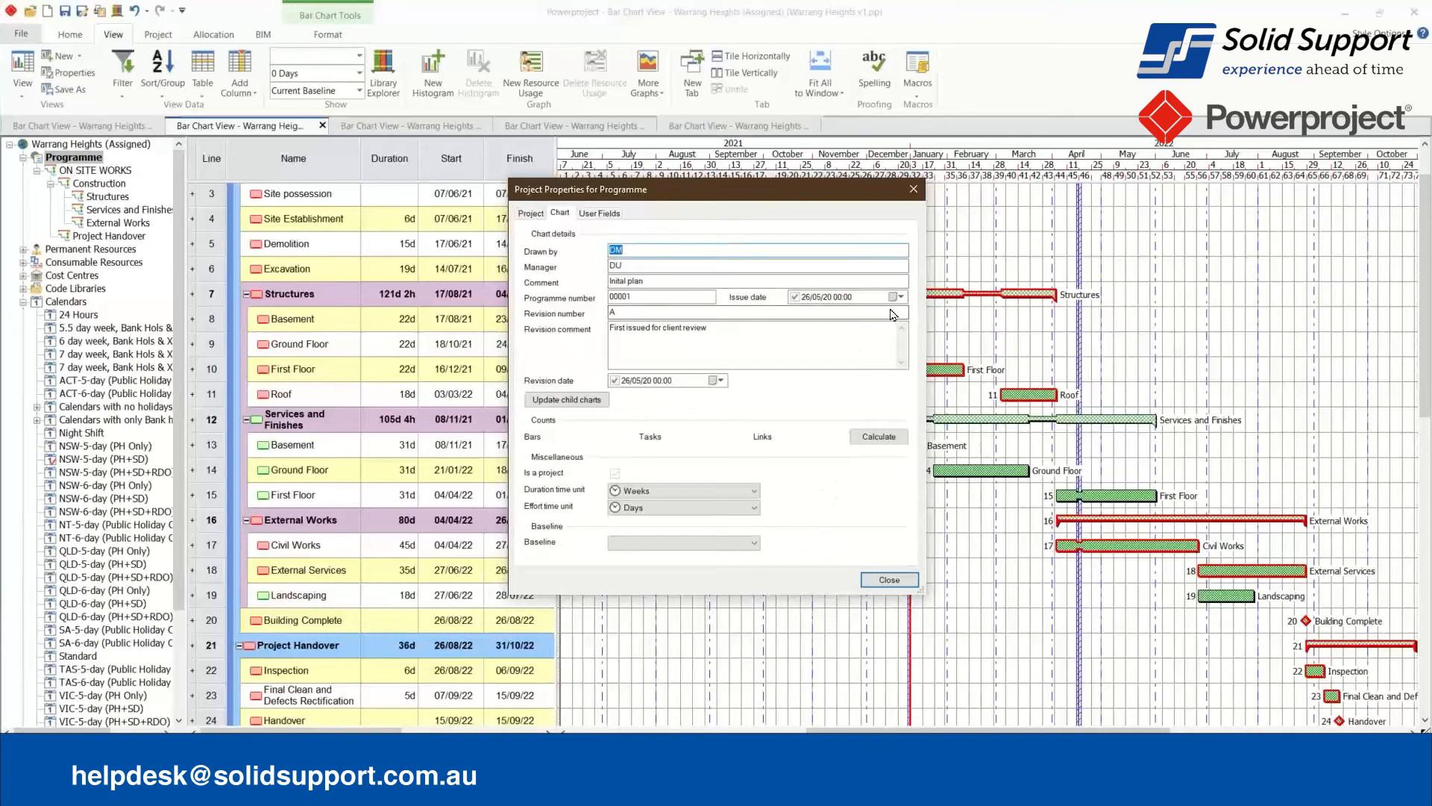
click(900, 296)
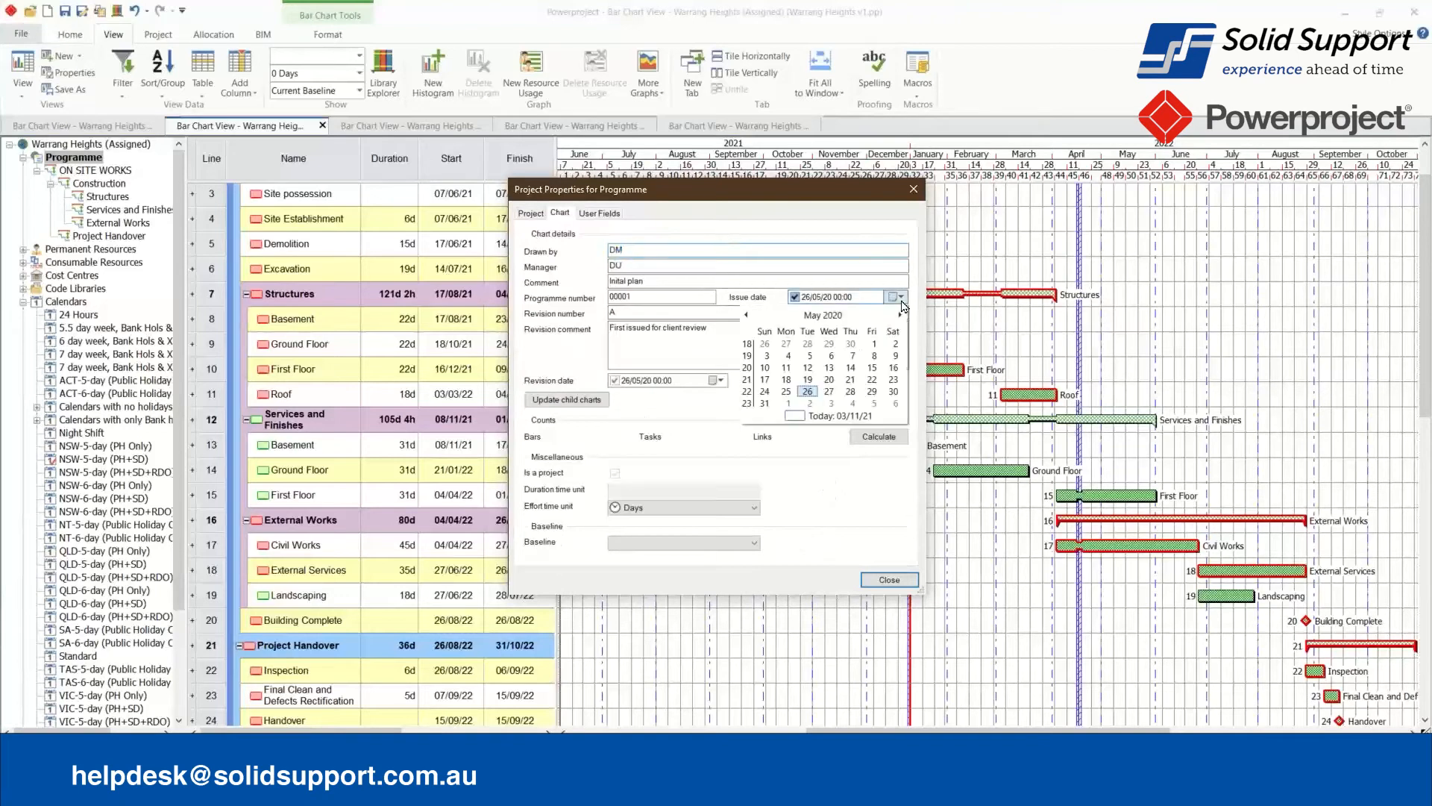
click(823, 415)
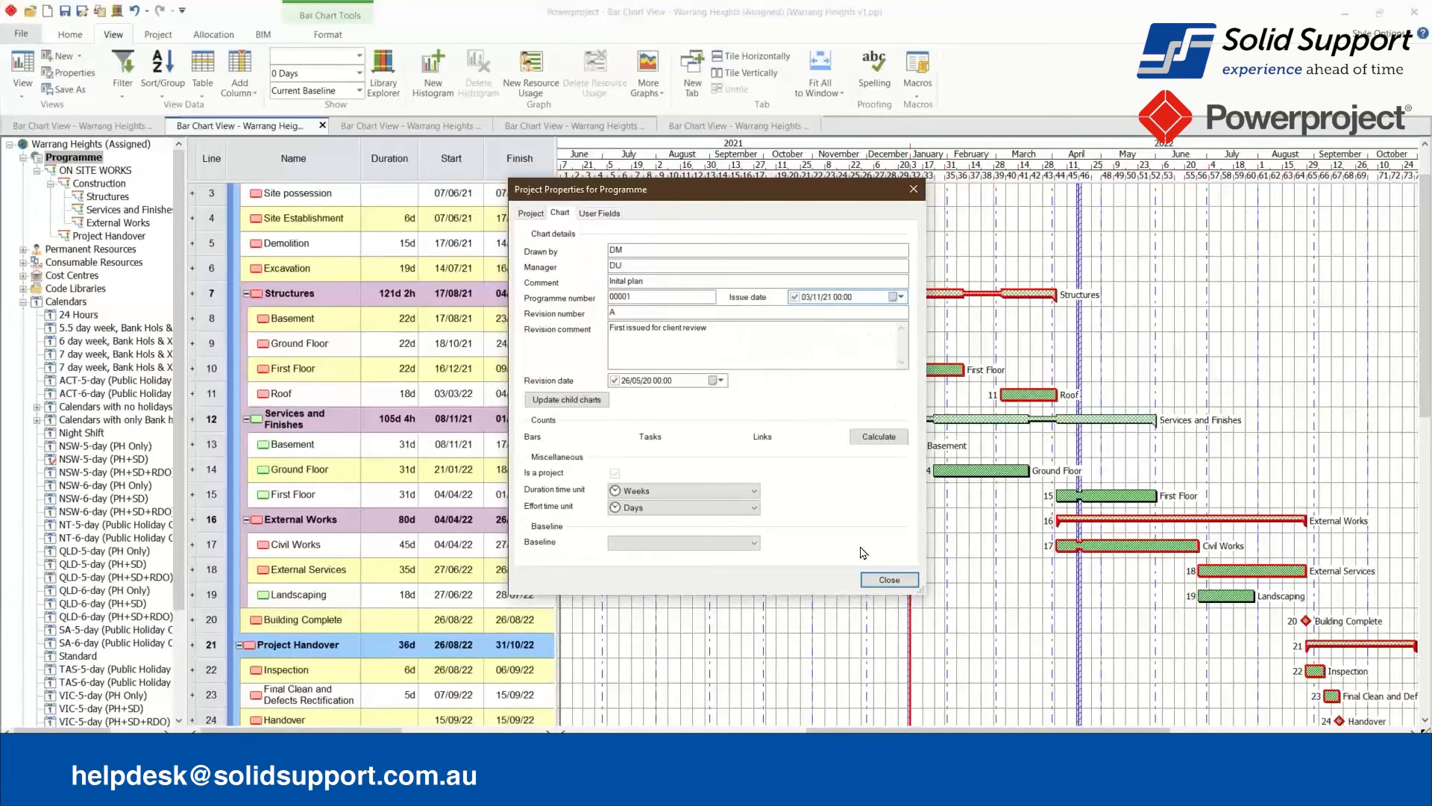
click(666, 380)
click(710, 383)
click(648, 497)
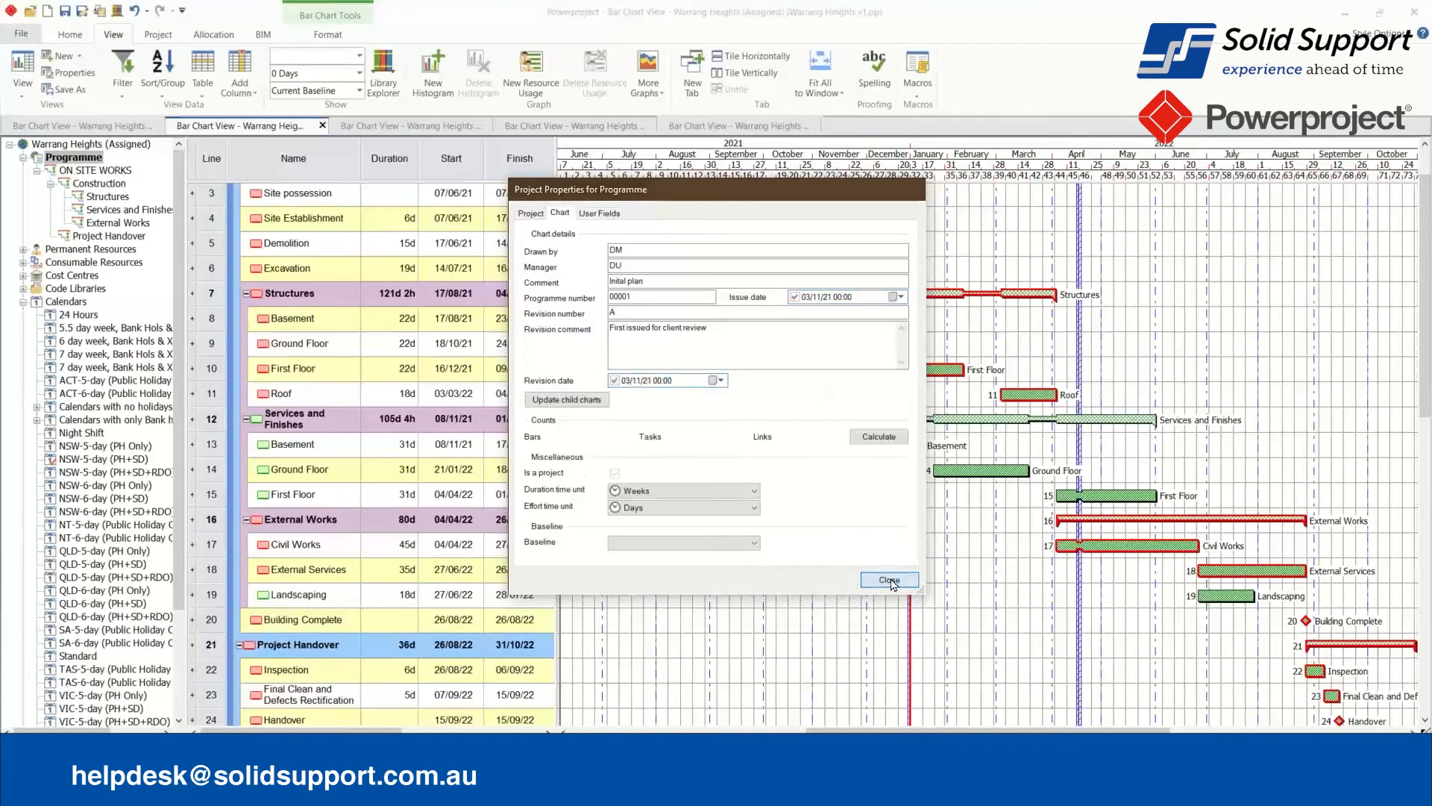
click(890, 581)
Preview the bar chart's print output with the A3 landscape border, close the preview, and save the project.
key(alt+Tab)
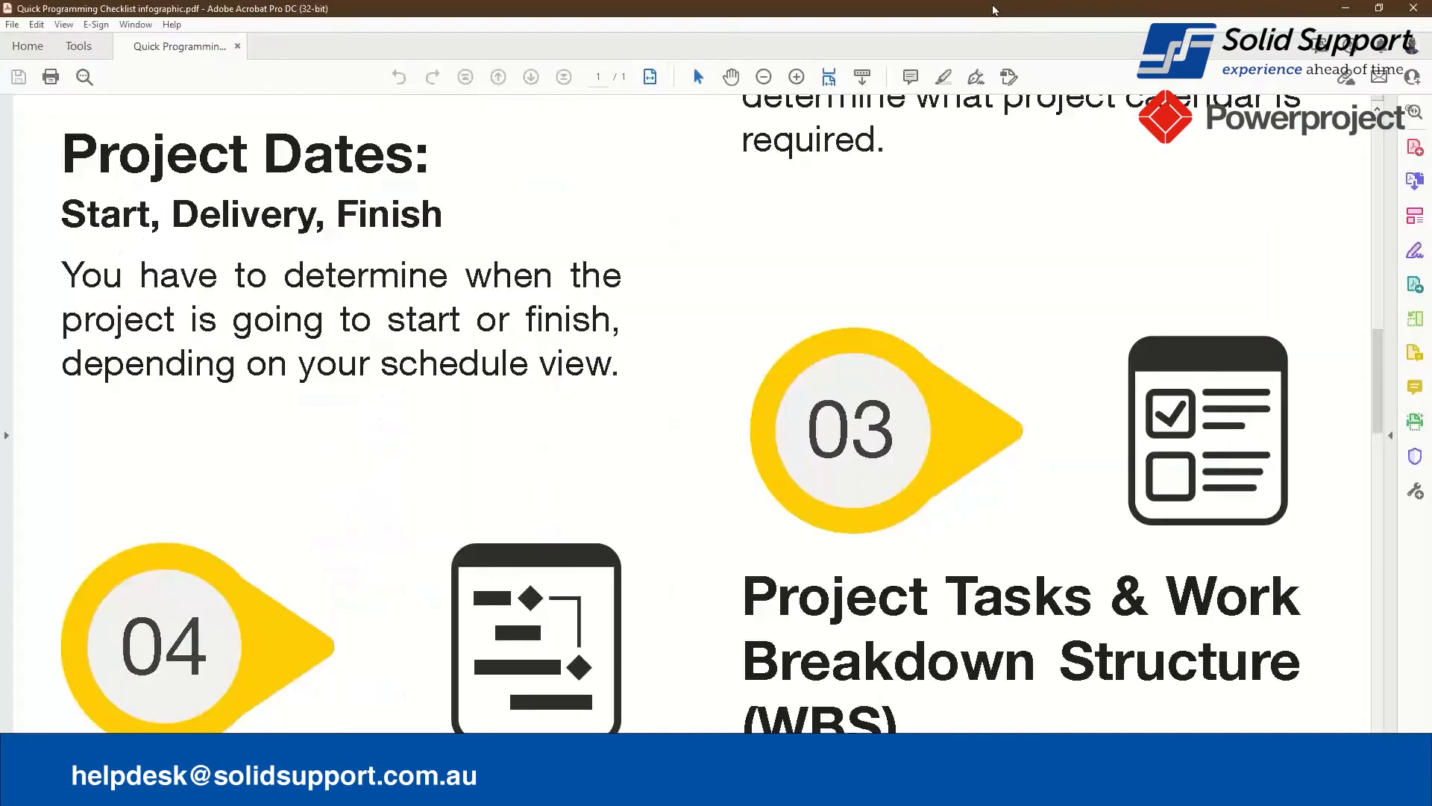
key(alt+Tab)
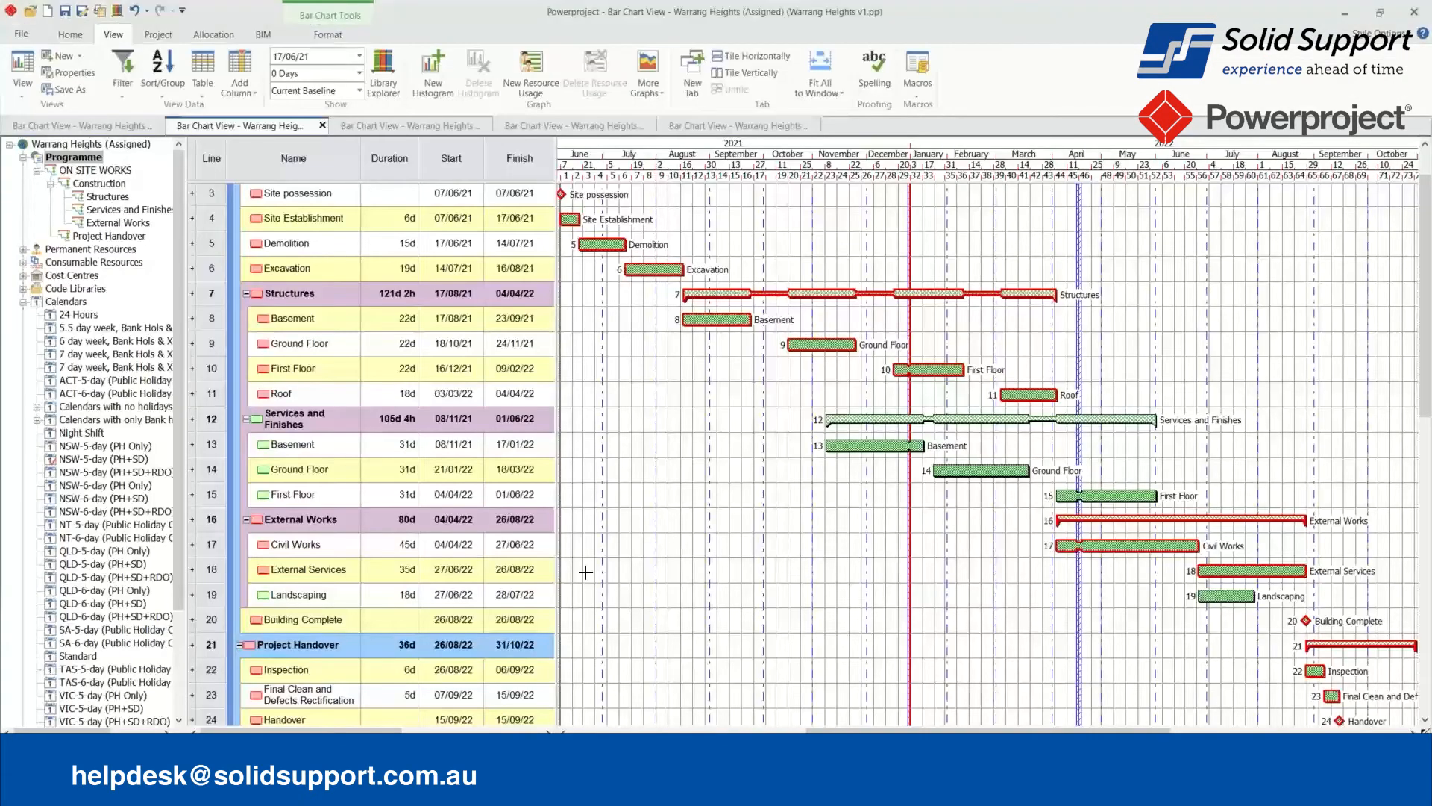
key(ctrl+p)
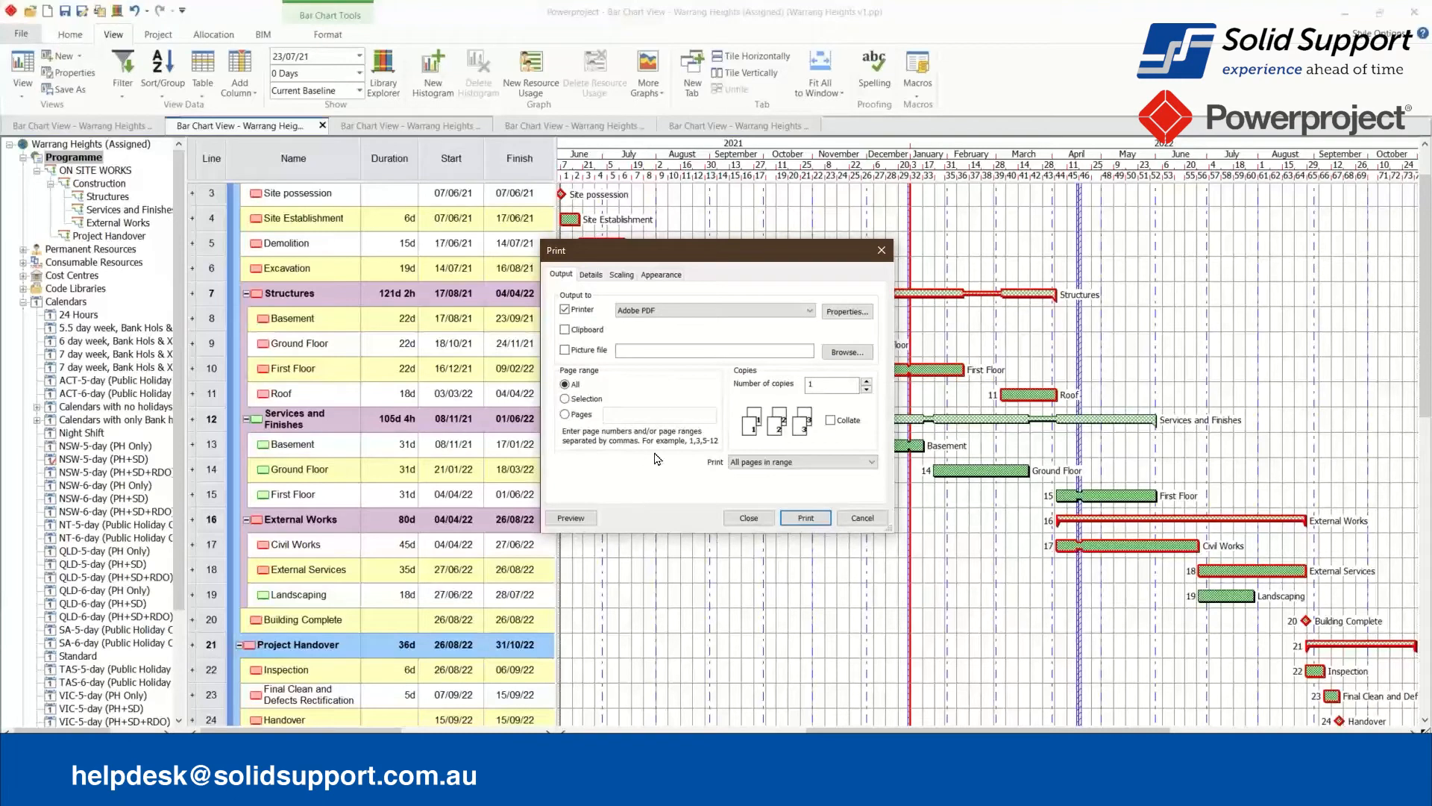
click(591, 275)
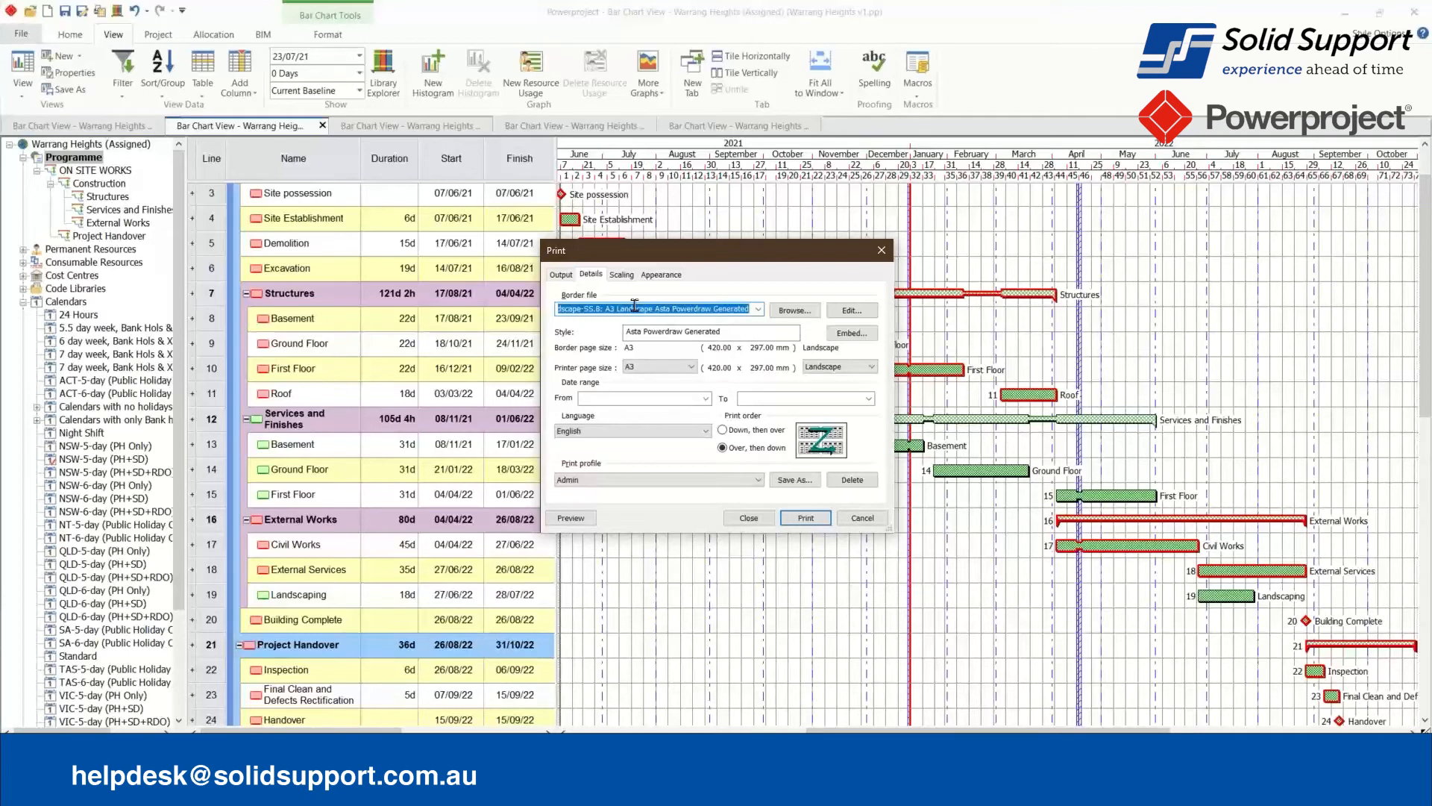
click(571, 518)
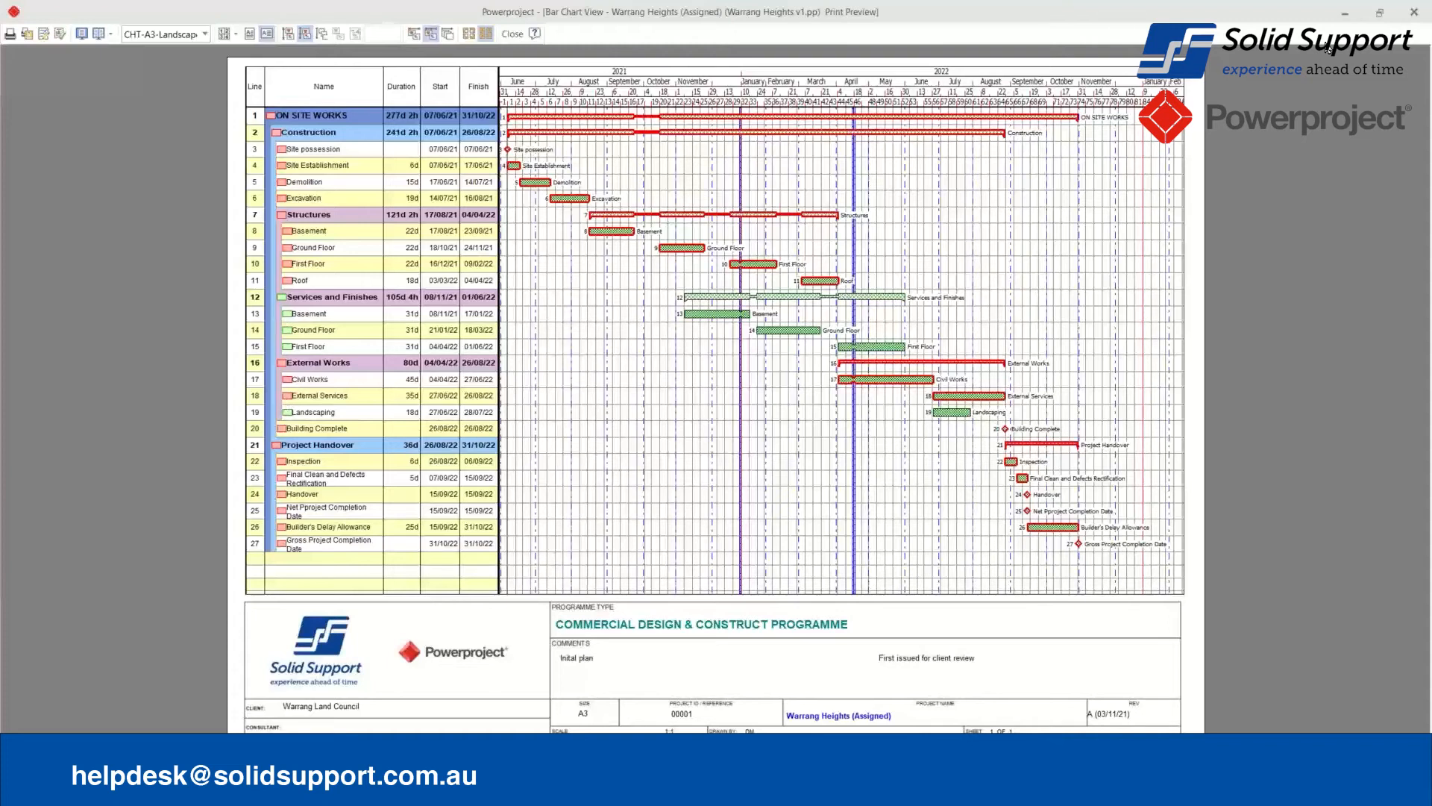
click(516, 34)
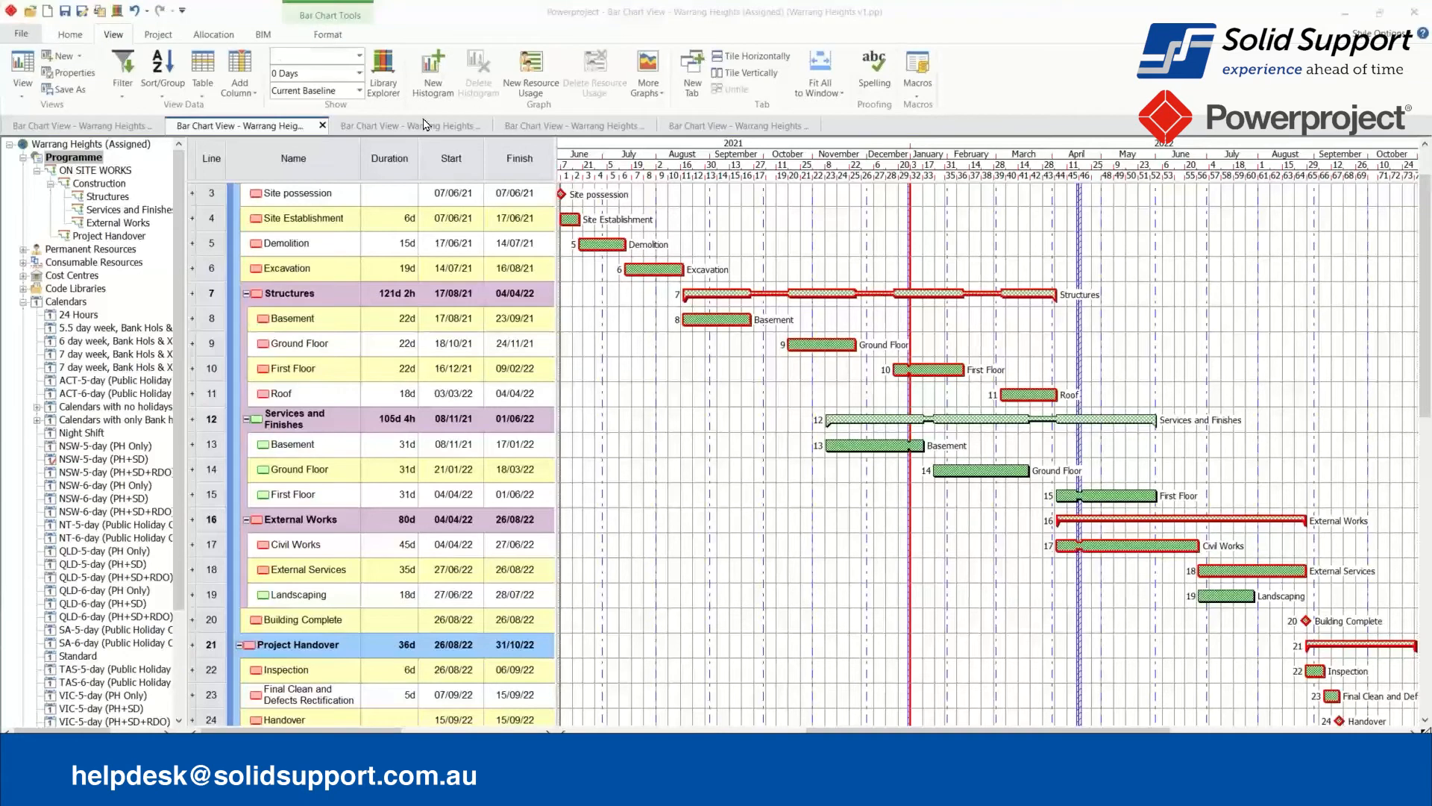
click(66, 12)
In the Warrang Heights (Baseline) chart, fit all bars to the window and create a baseline named Baseline 0 with the description "Initial client check".
click(352, 125)
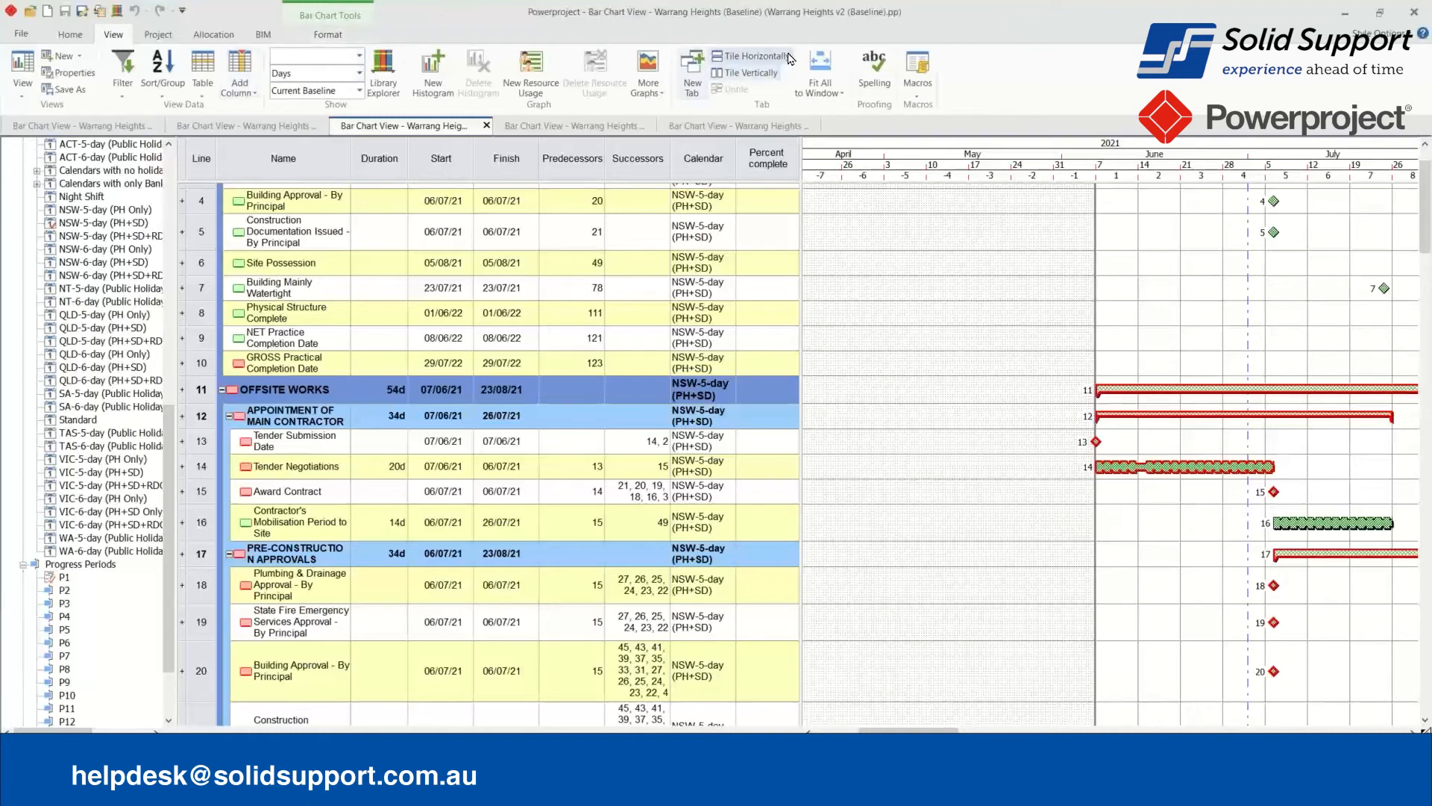
click(820, 66)
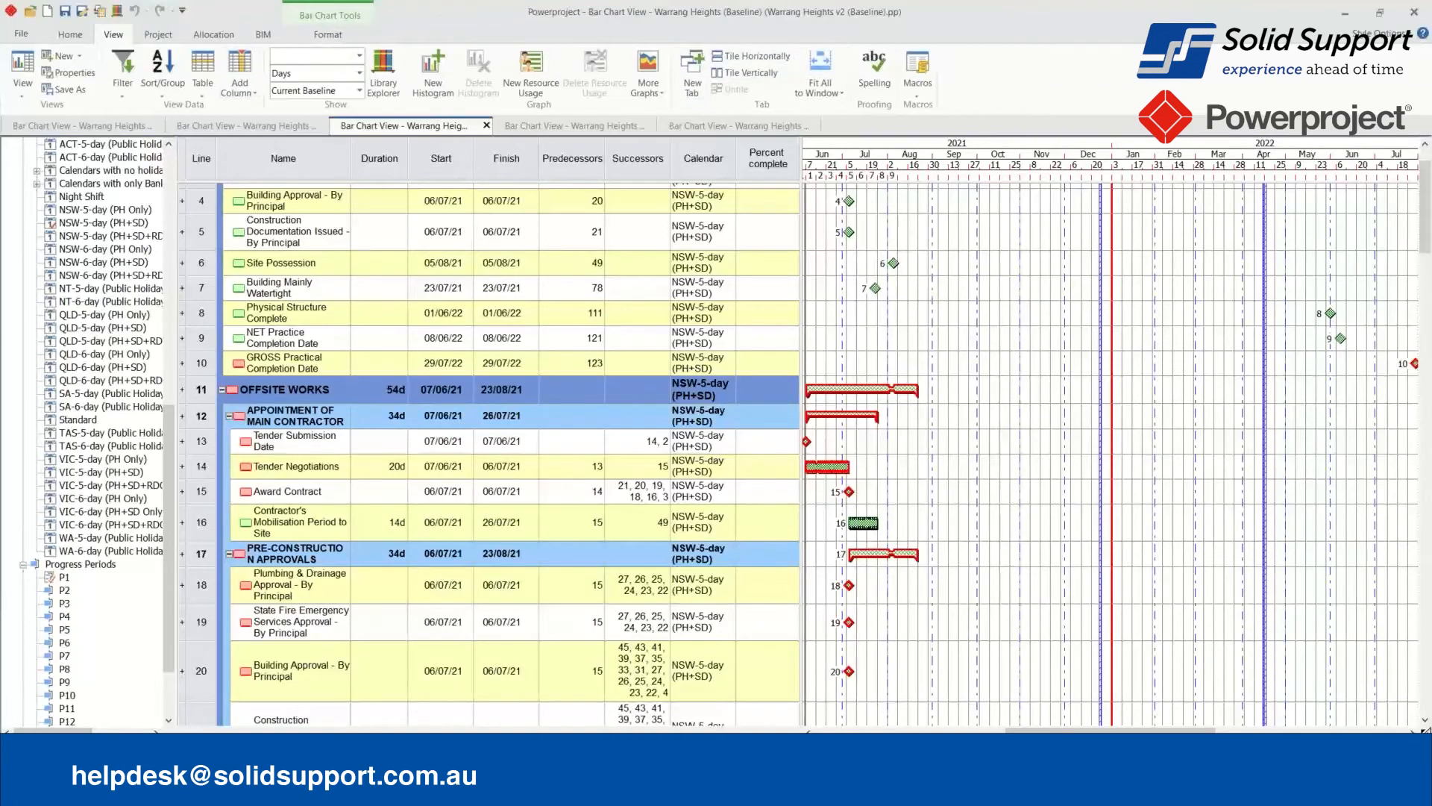
click(154, 37)
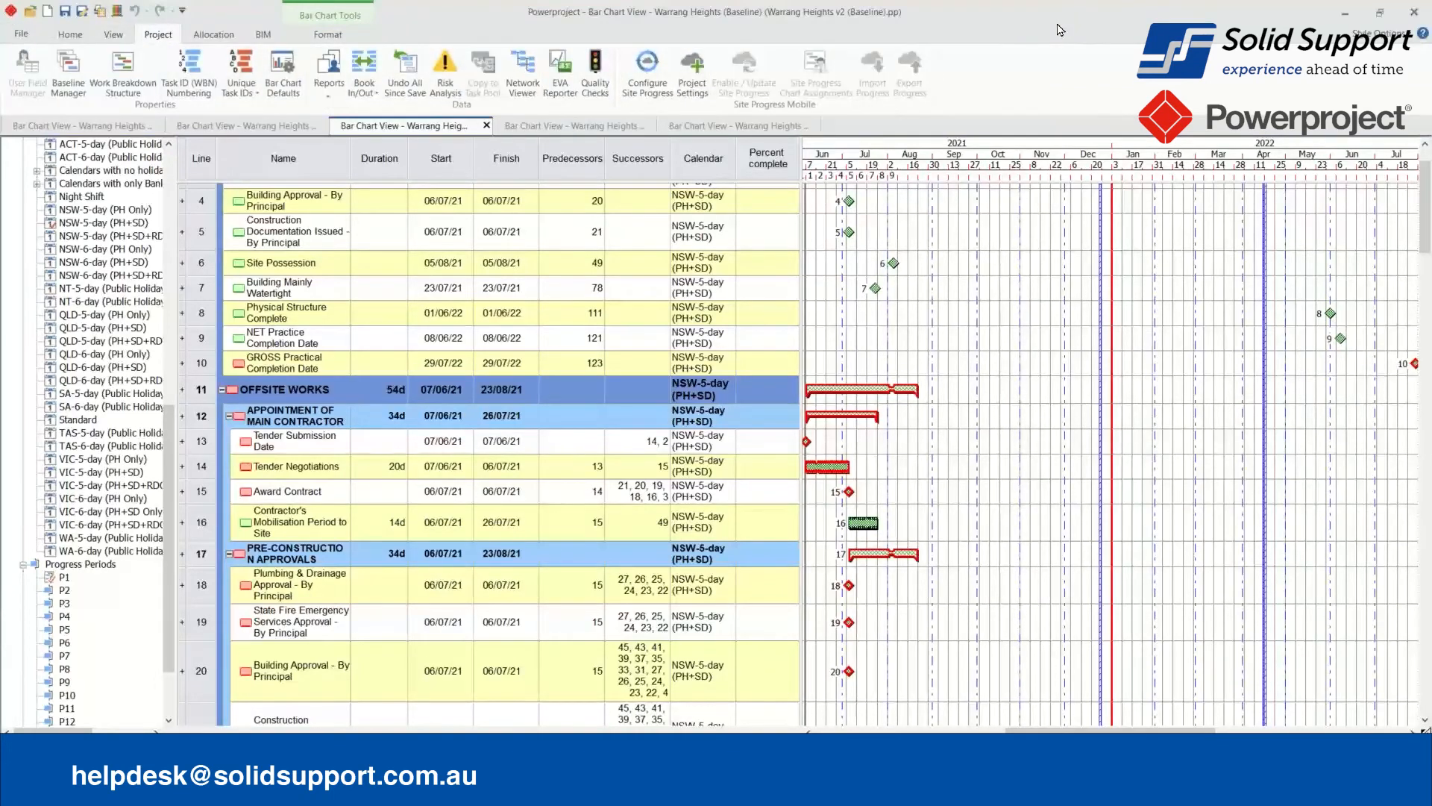
click(72, 78)
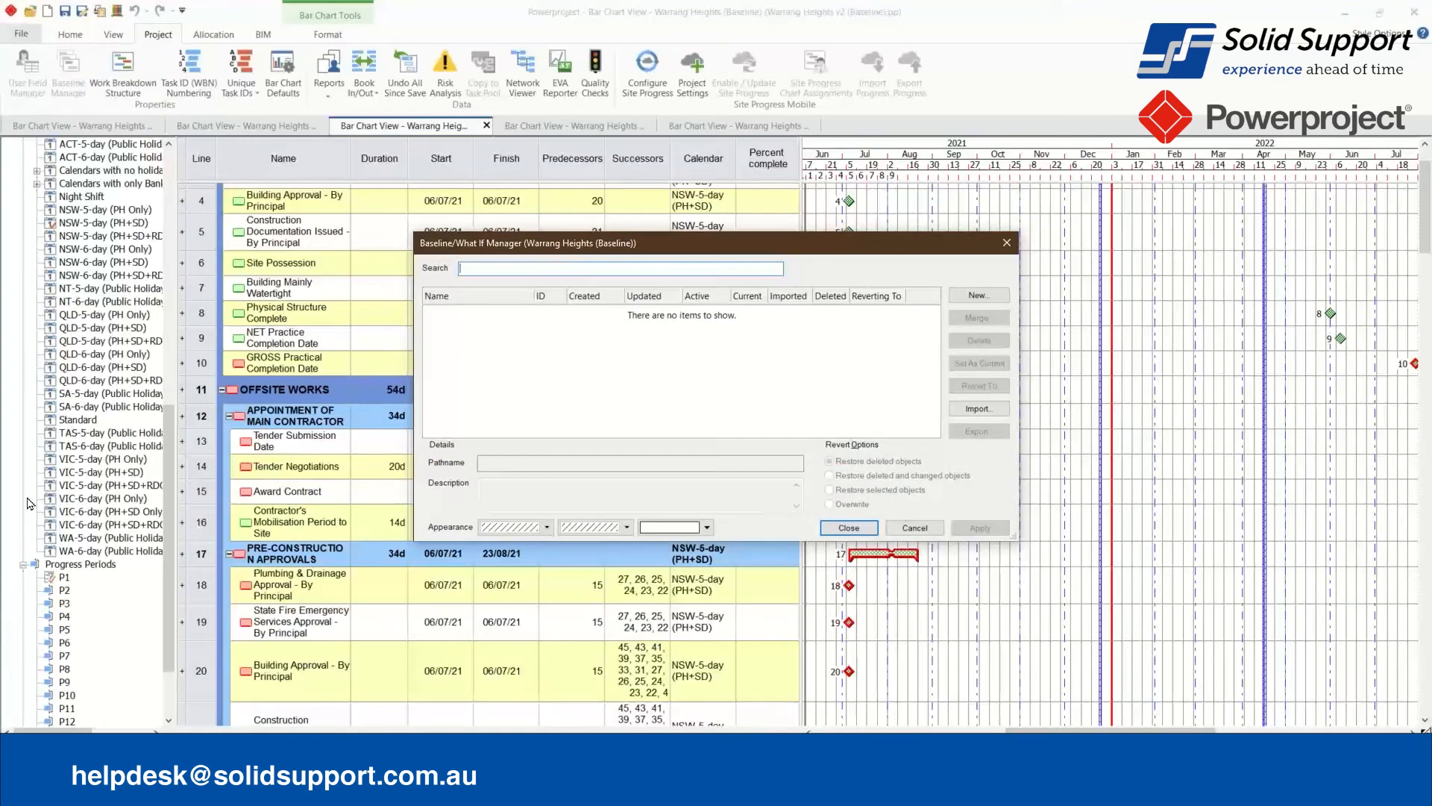
click(978, 295)
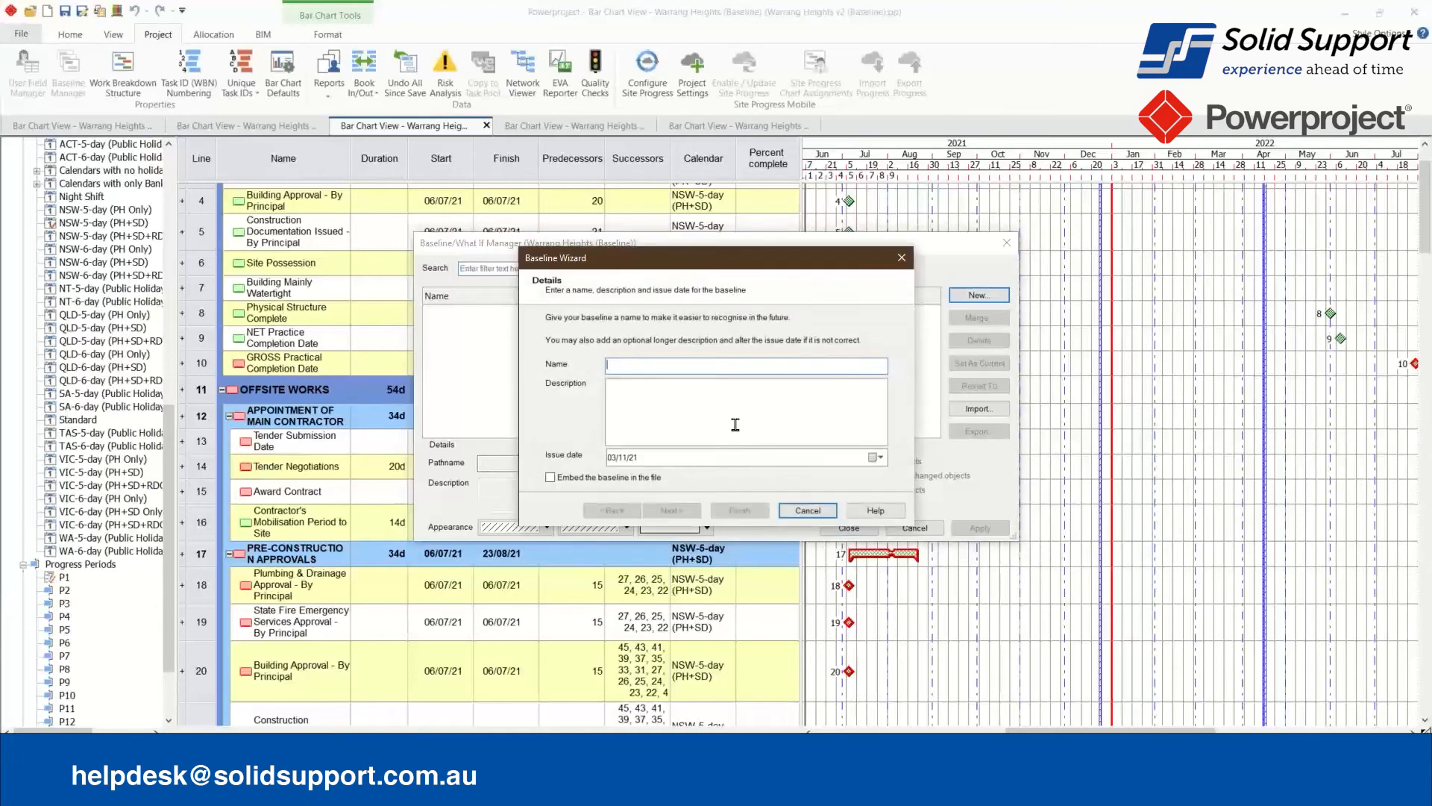
text(Baseli)
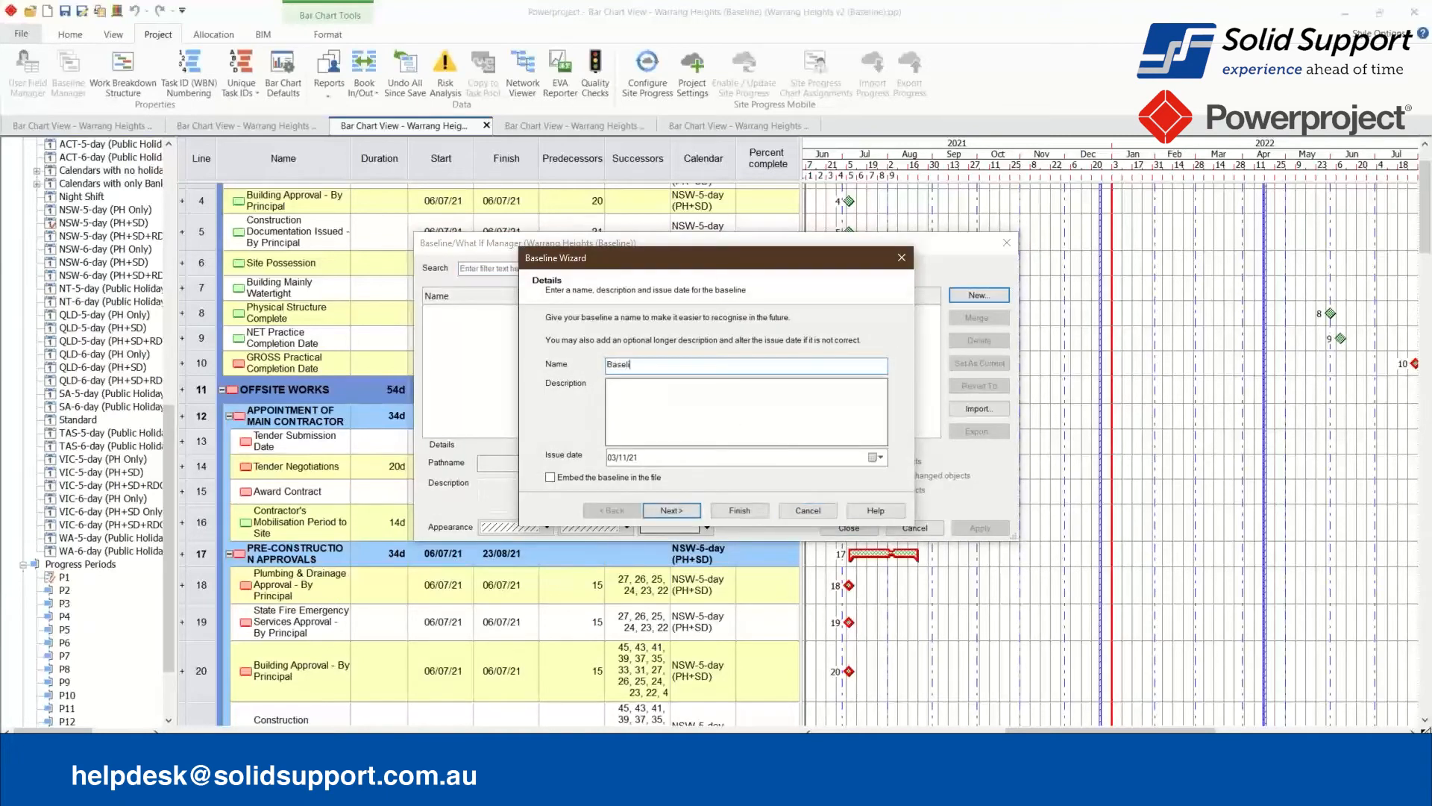
text(ne 0)
click(696, 405)
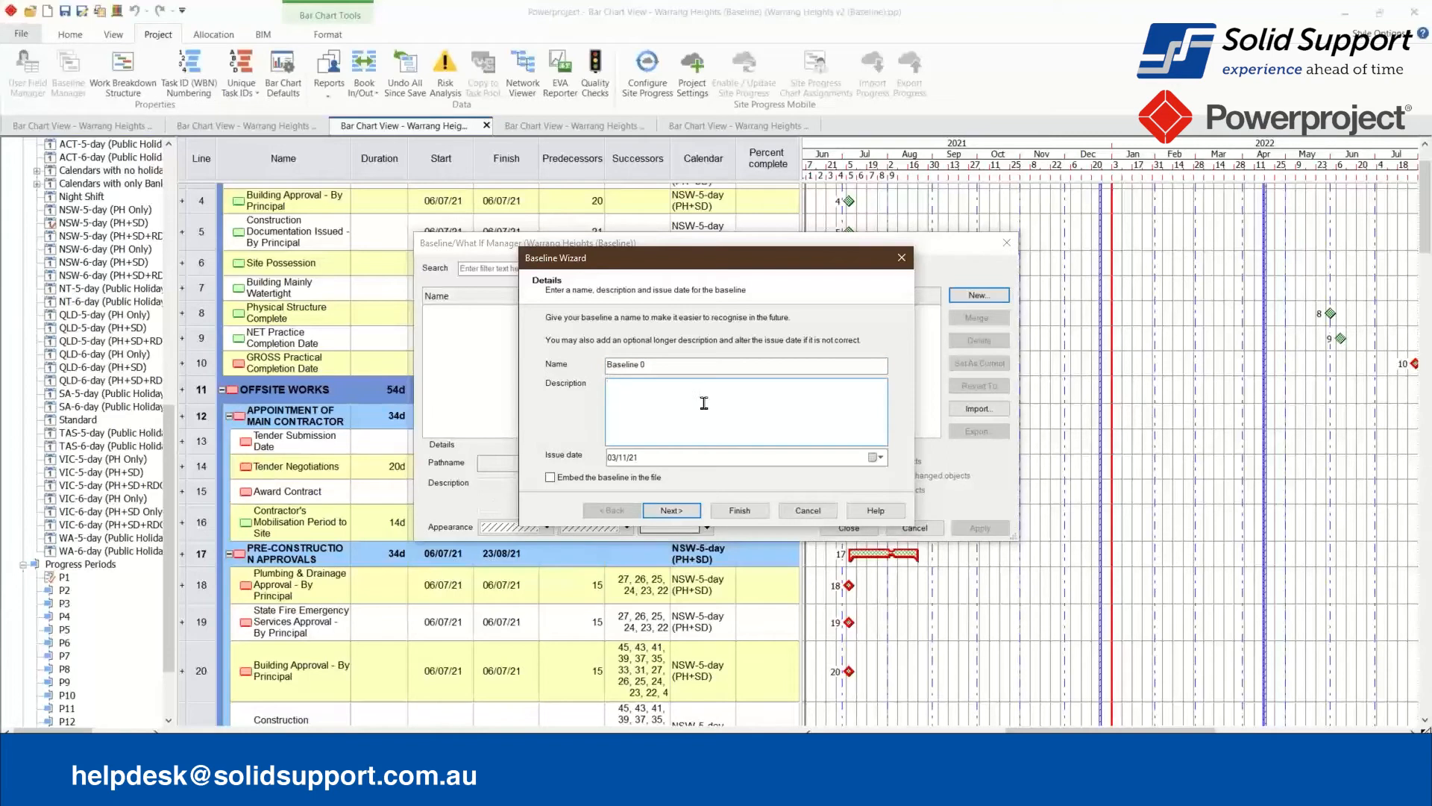
text(Initial client check)
click(738, 511)
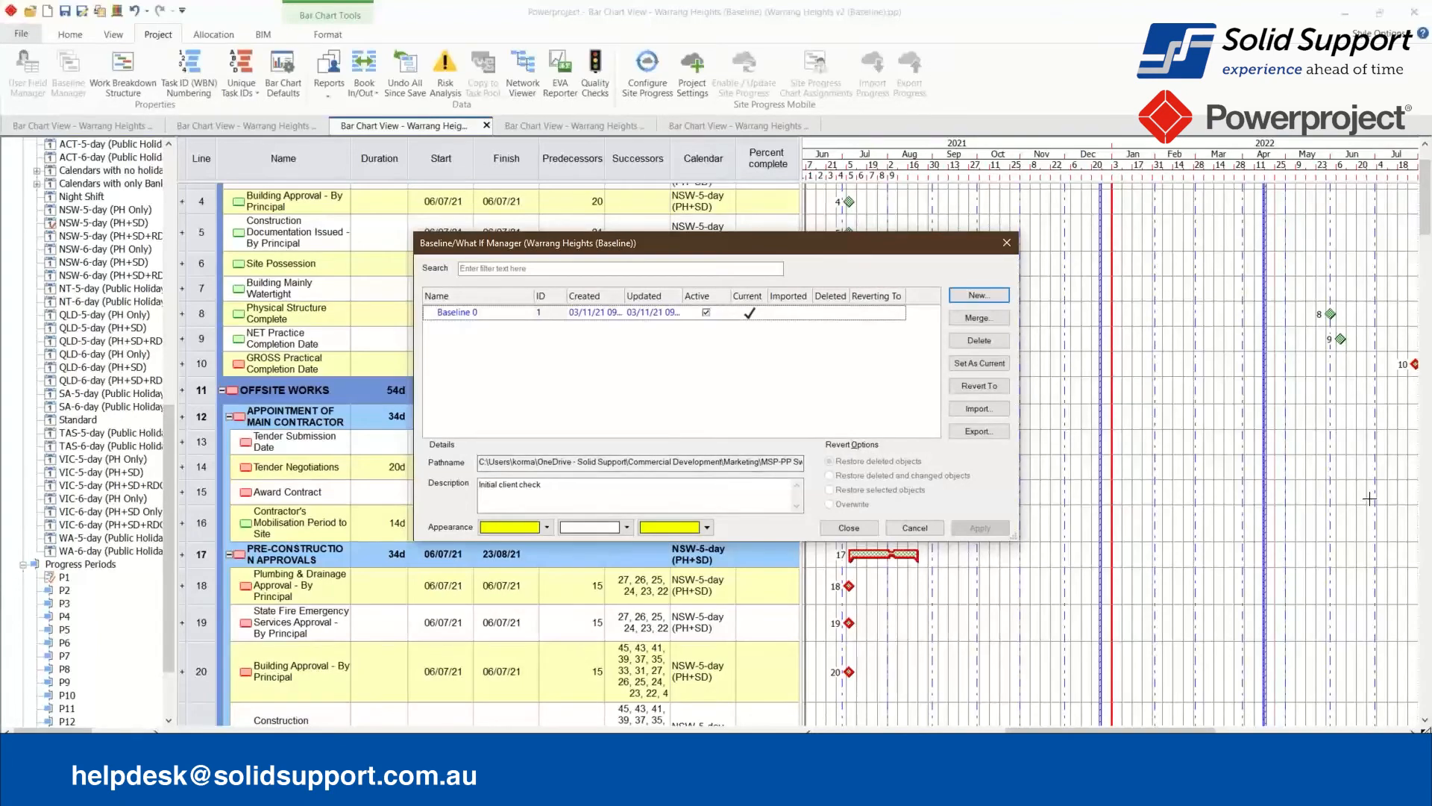
click(838, 529)
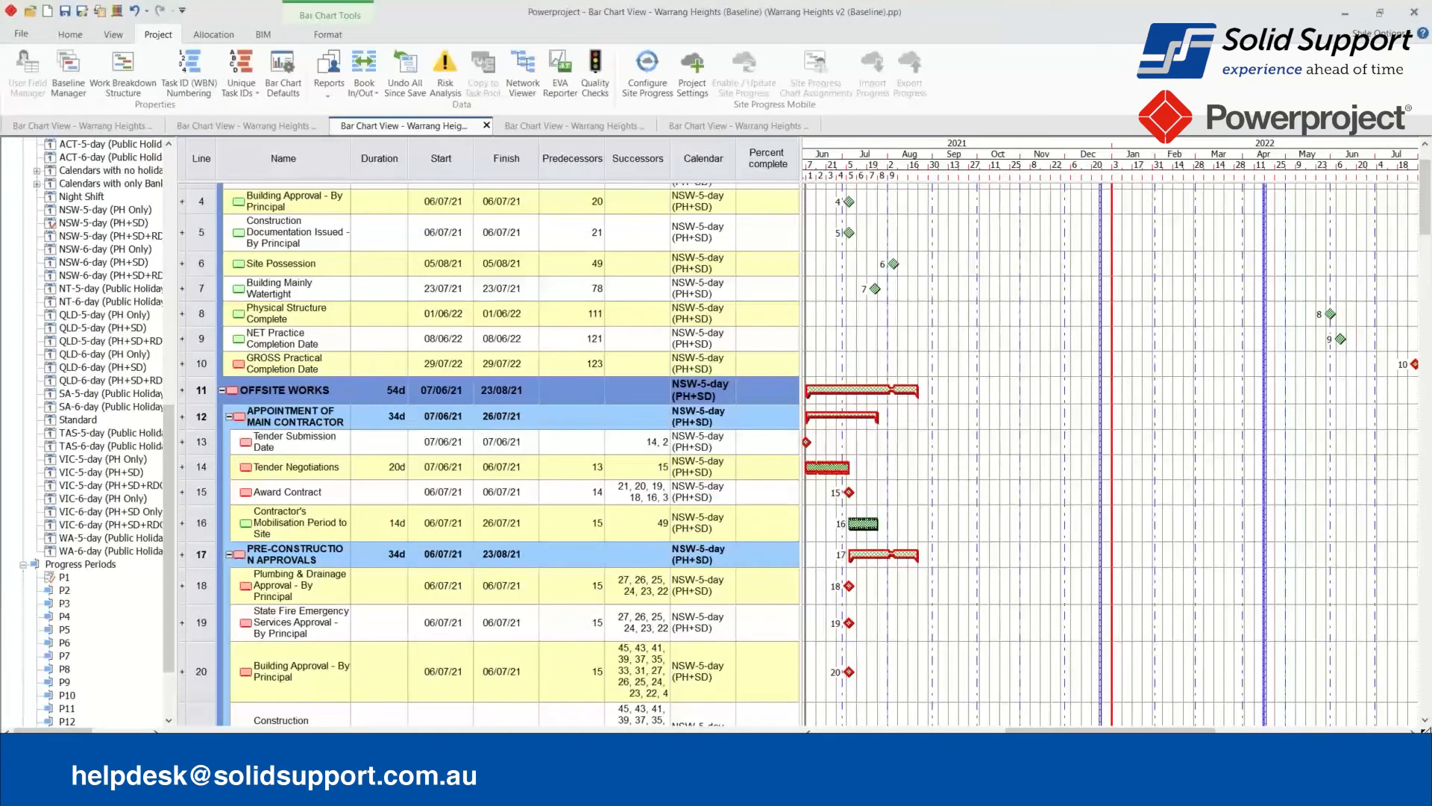
Show the baseline bars beneath the task bars and fit the bars to the window.
click(343, 37)
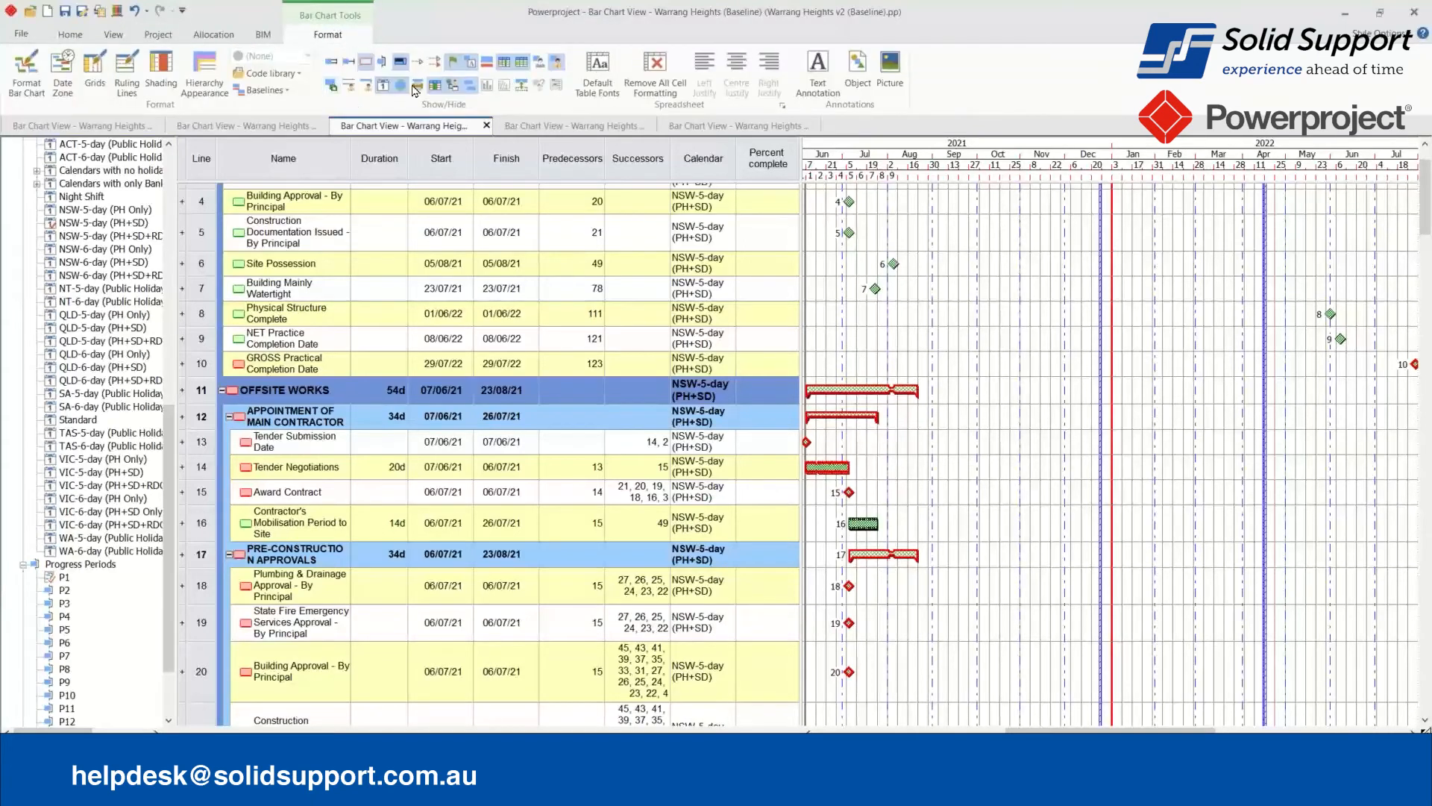
click(486, 61)
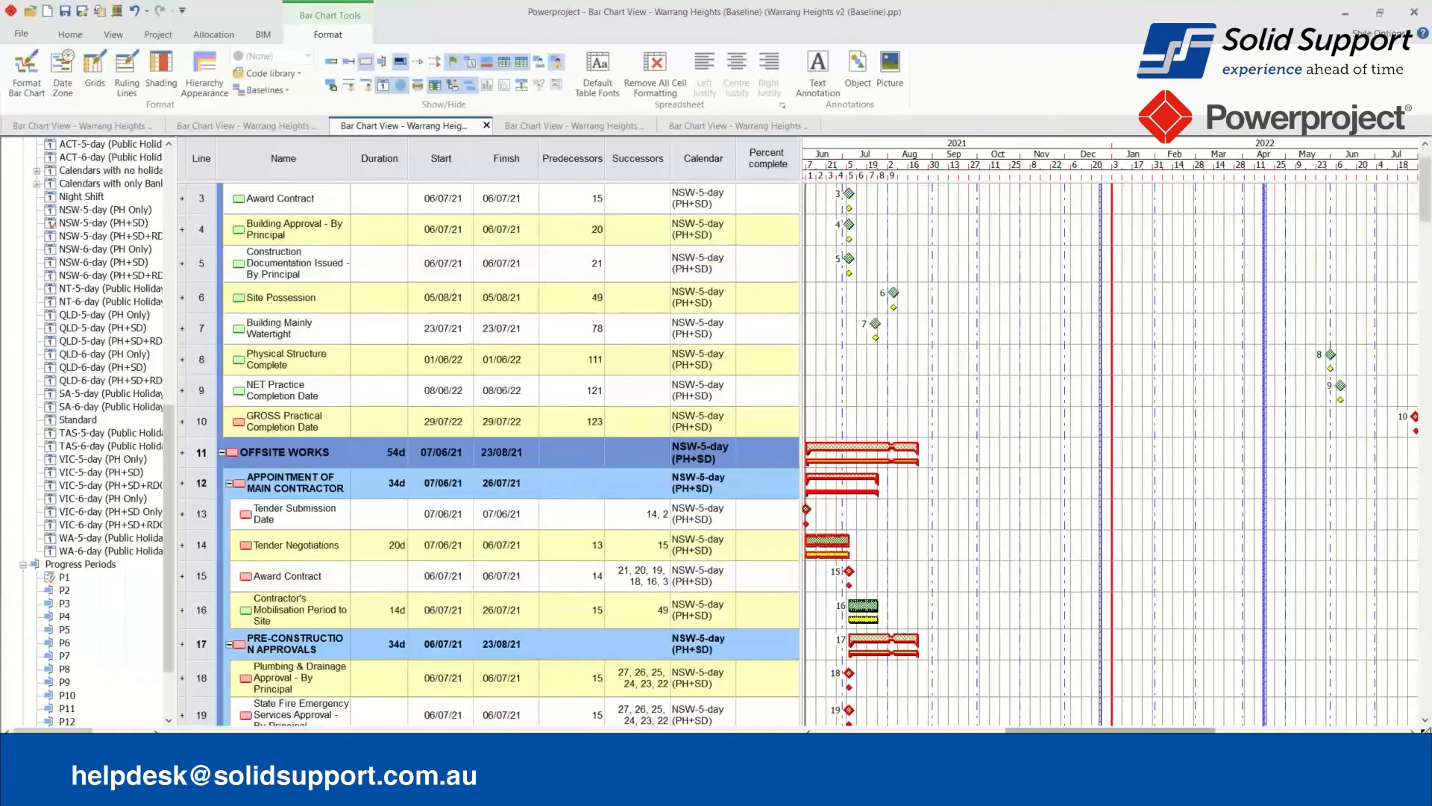
click(123, 35)
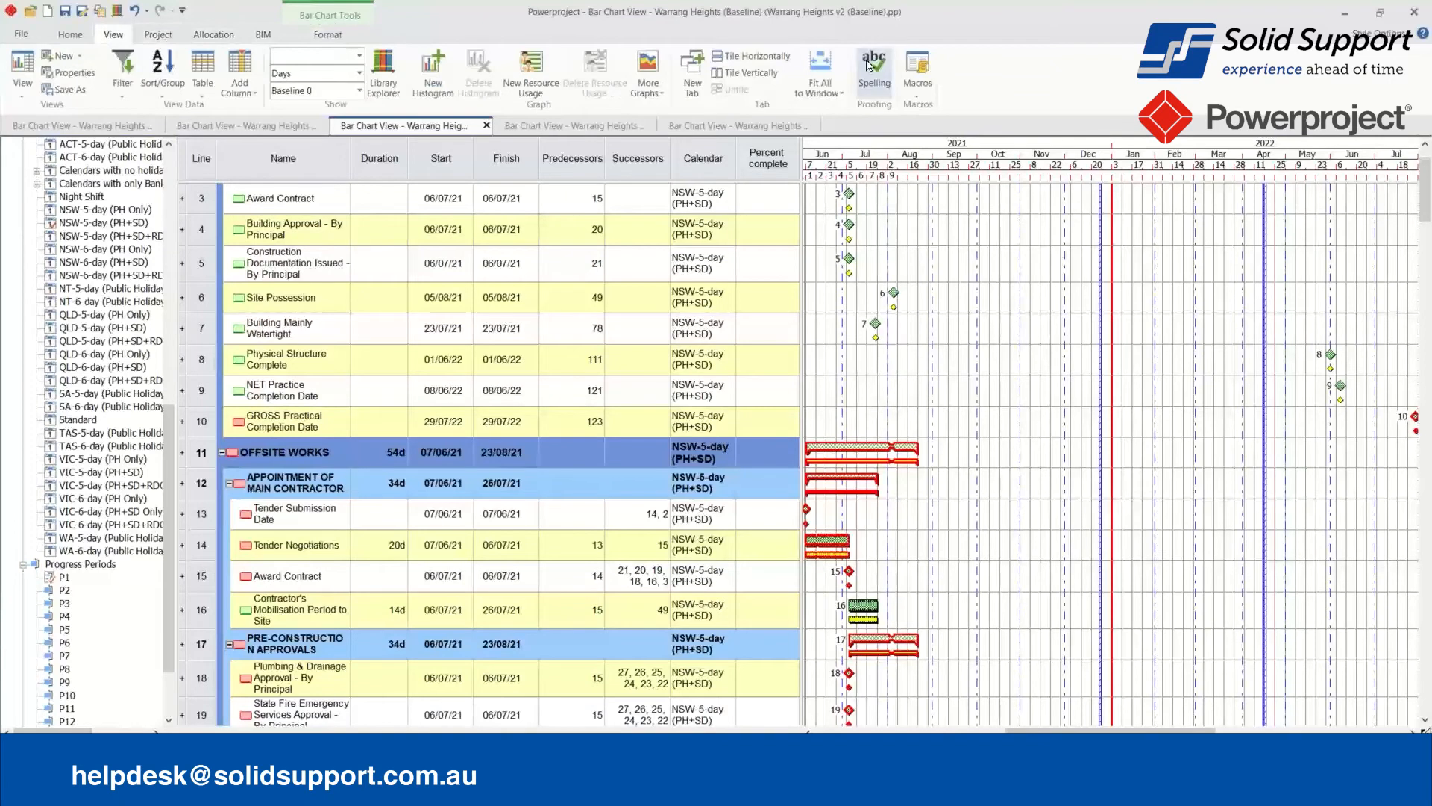
drag(1111, 729, 1088, 729)
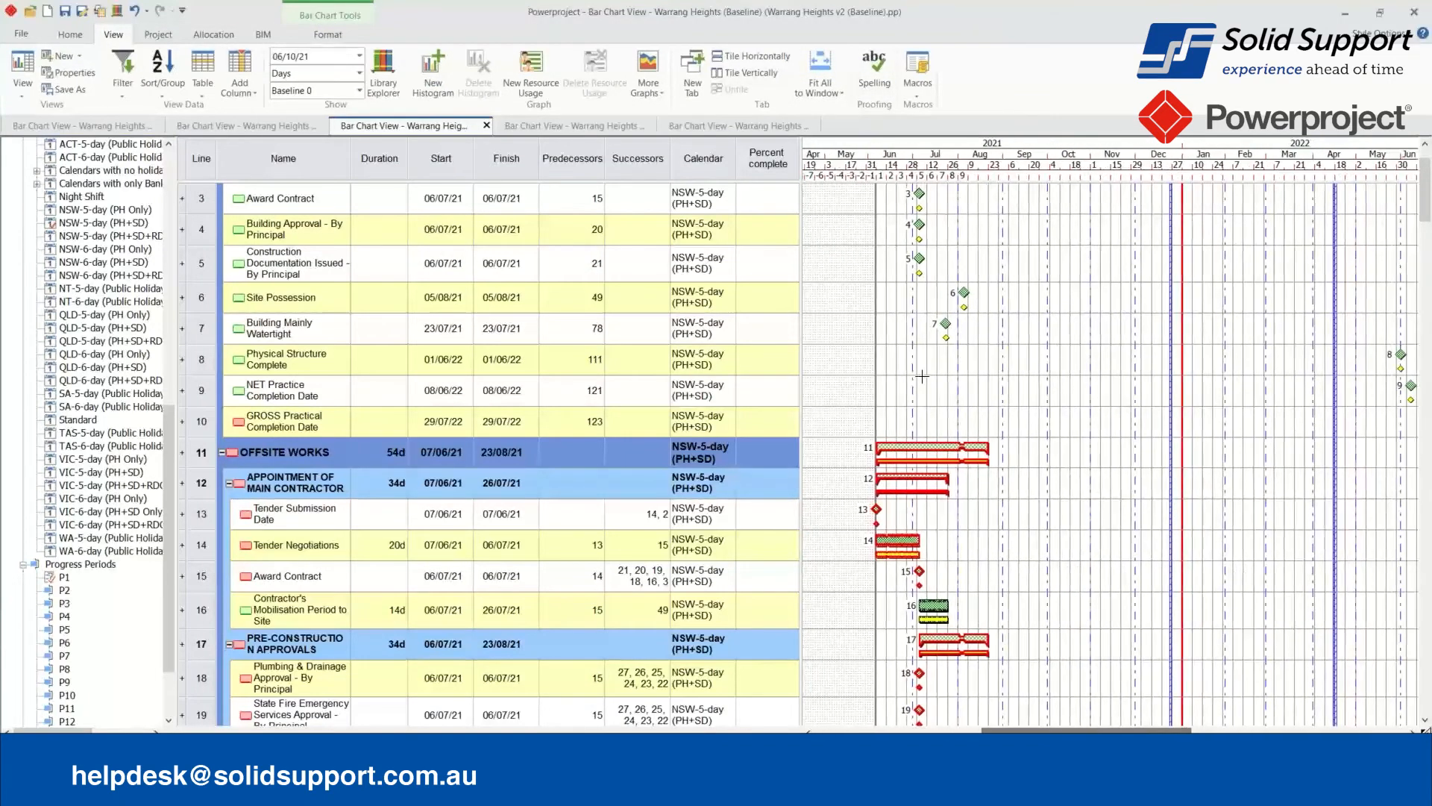
click(820, 92)
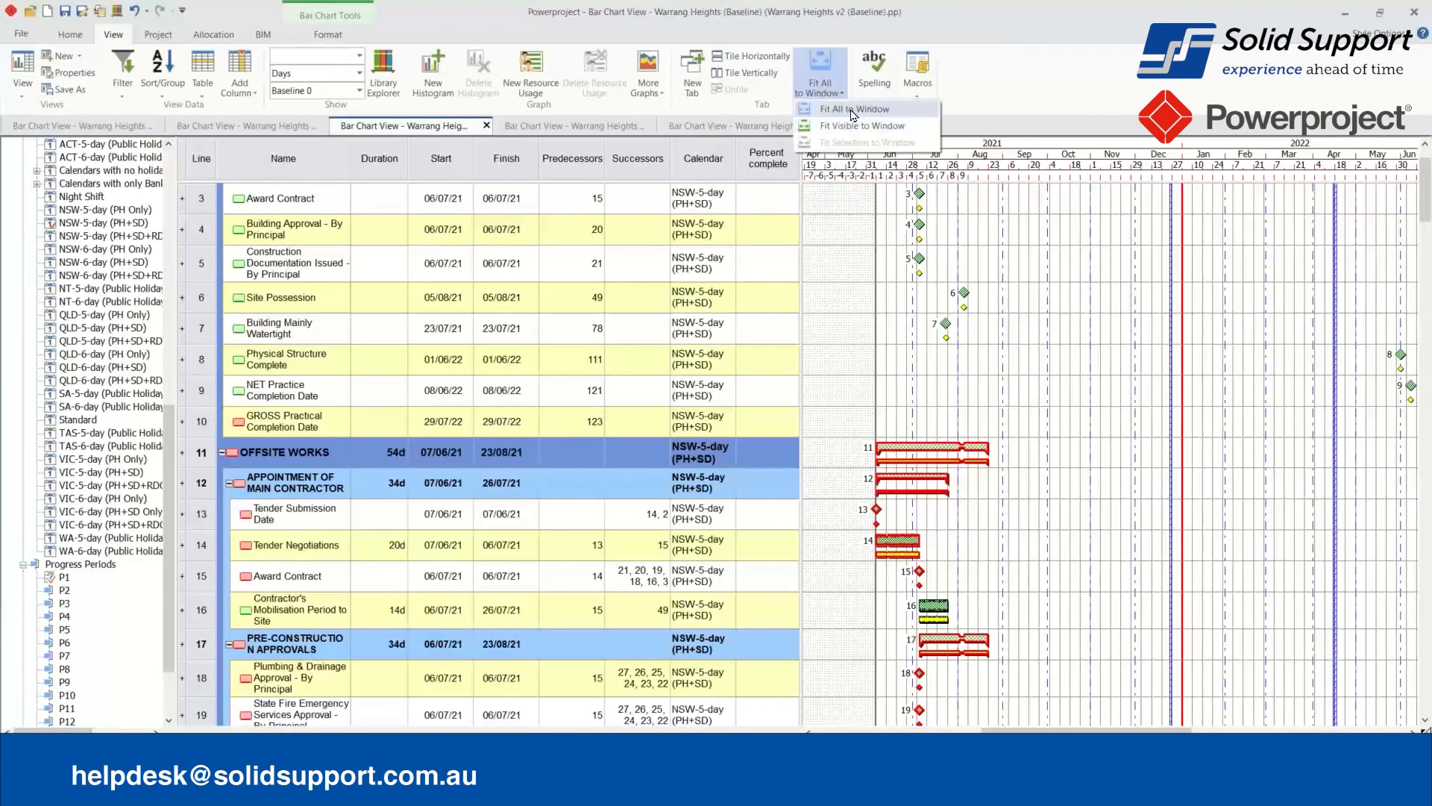
click(850, 126)
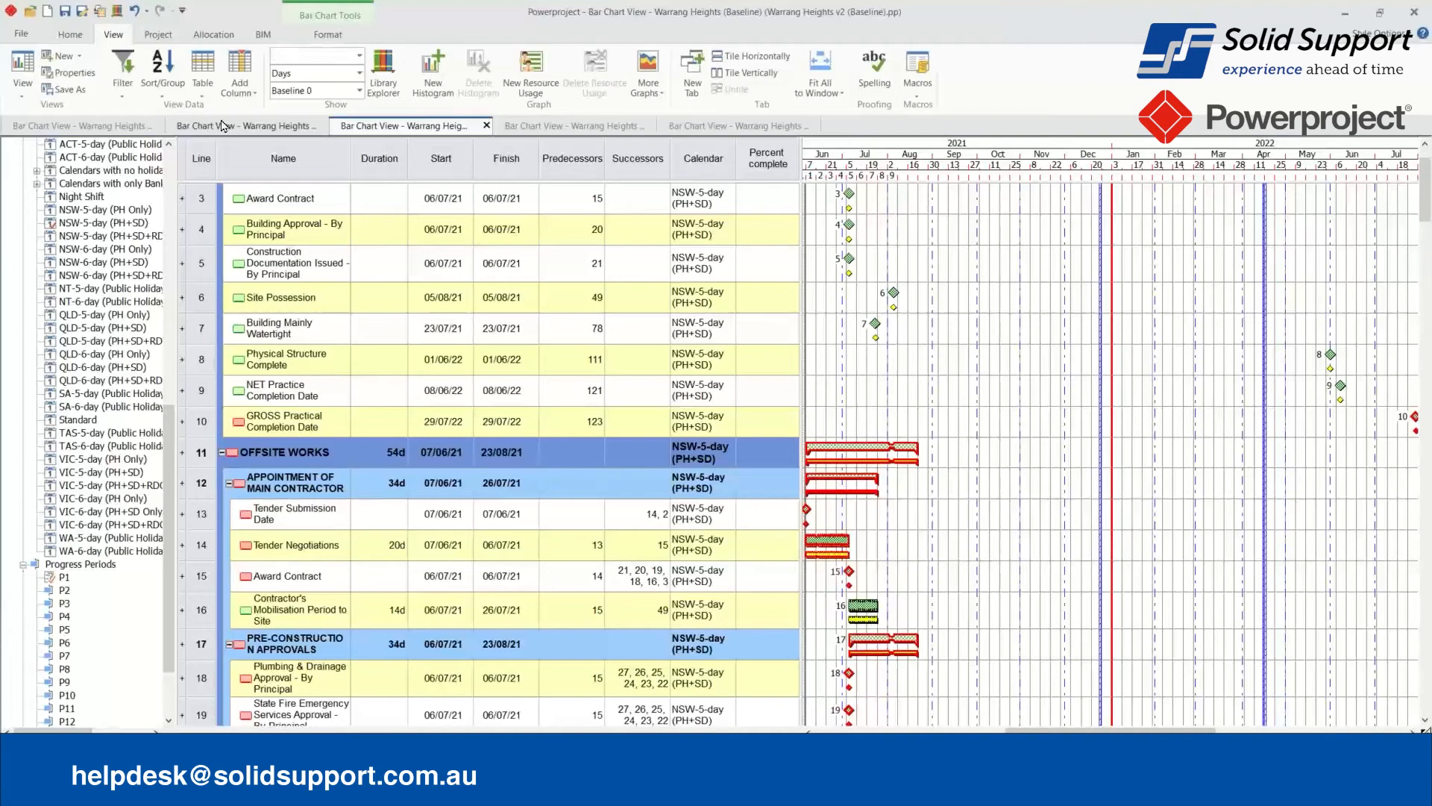
Display the progress line on the bar chart and set the current progress period to P2.
click(327, 35)
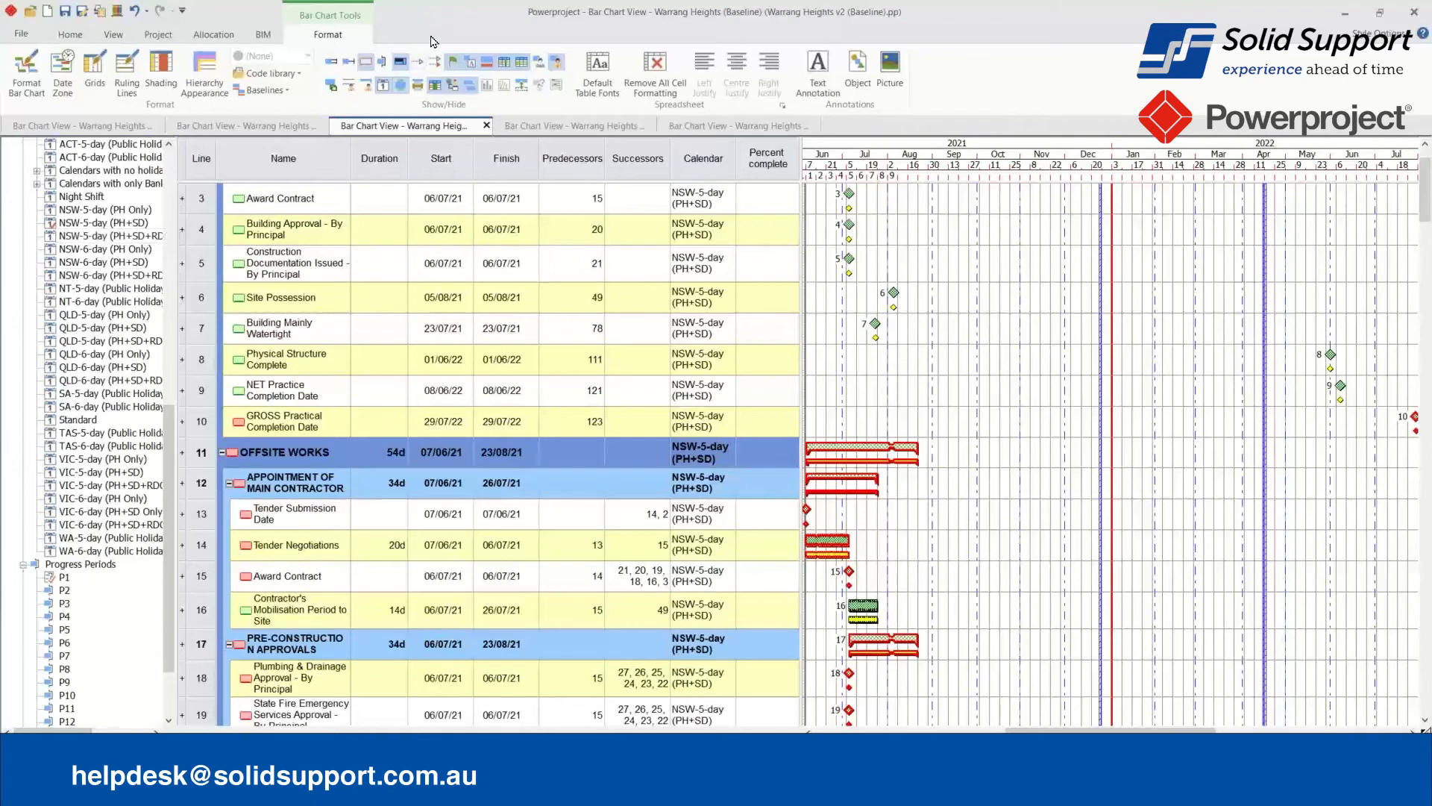
click(382, 67)
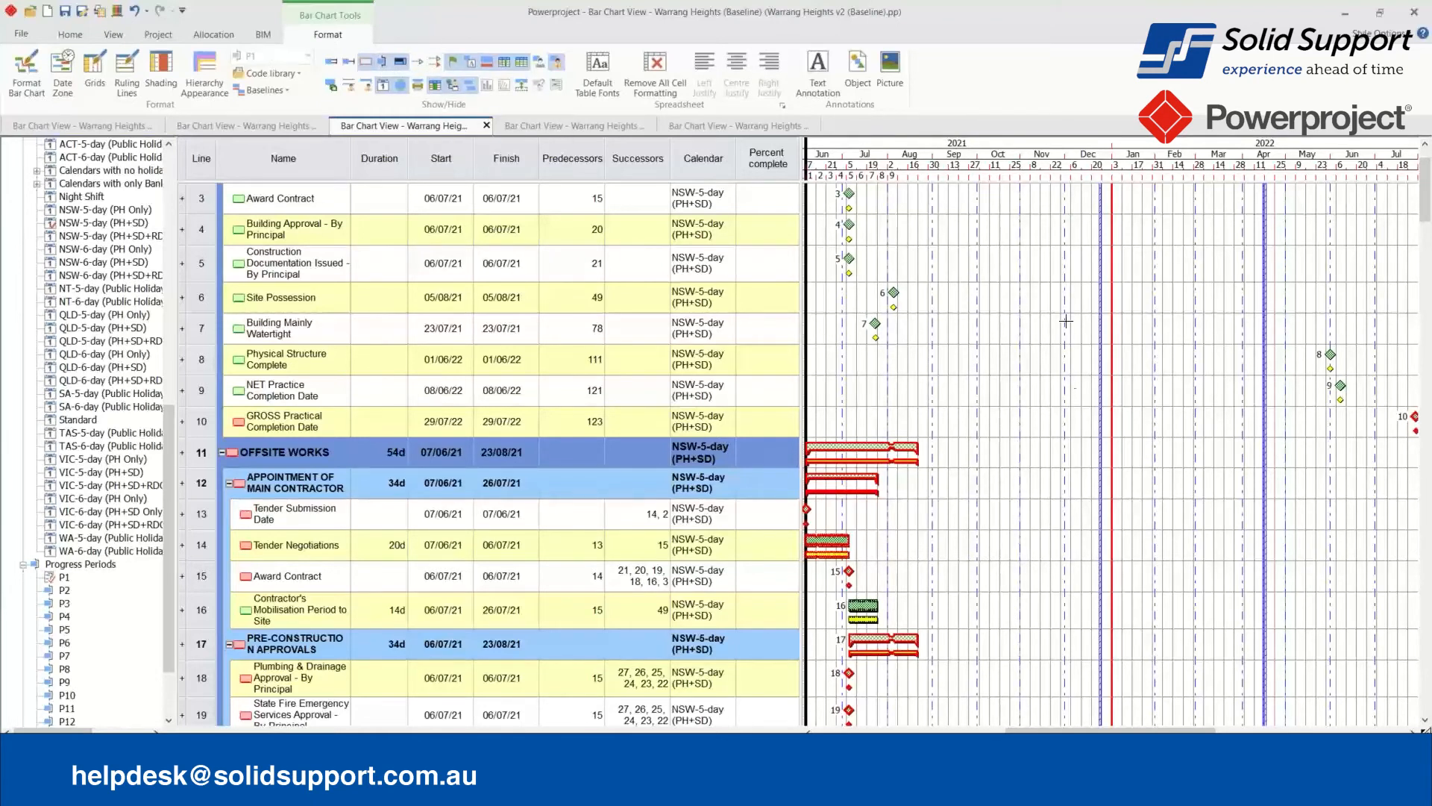
scroll(1247, 279, up, 2)
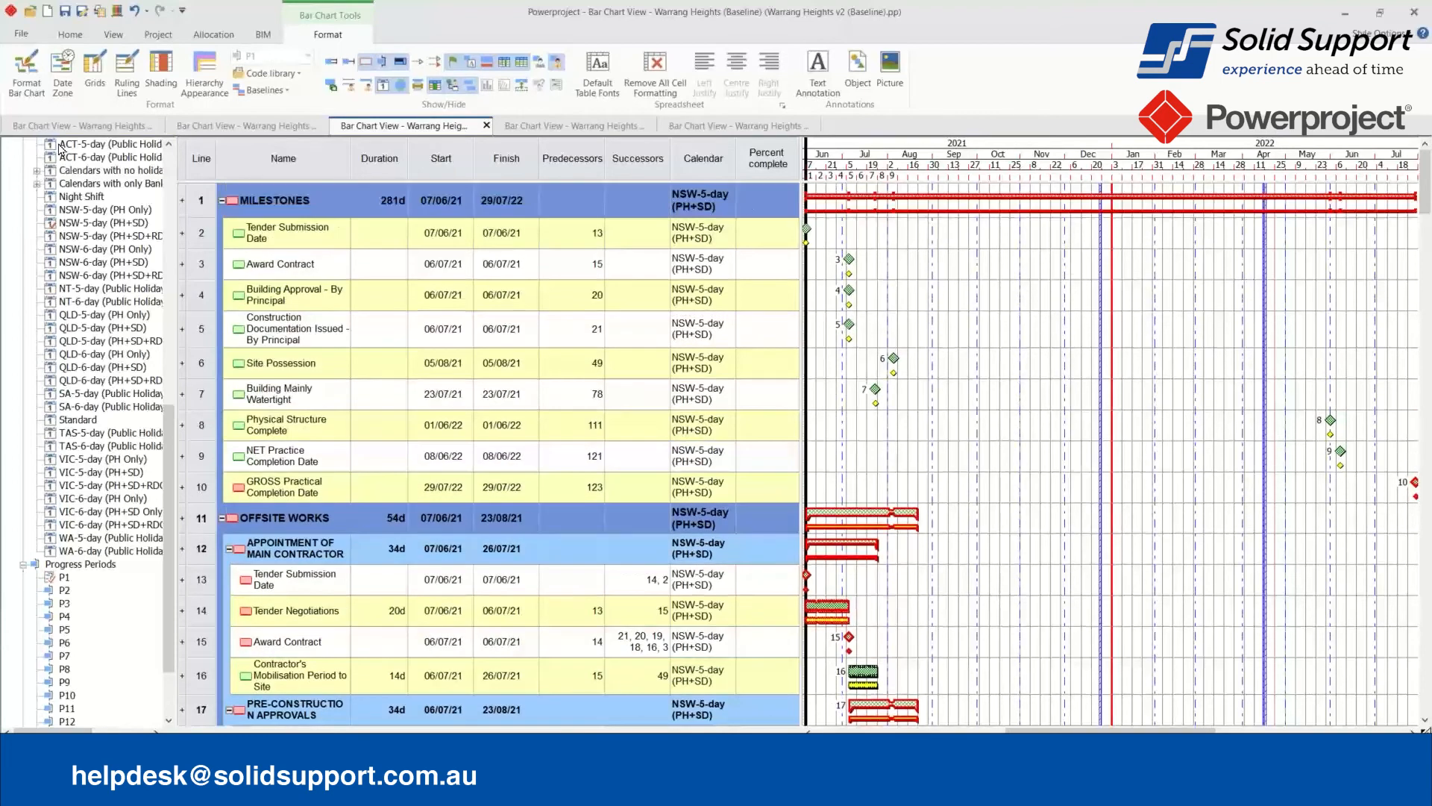
click(70, 34)
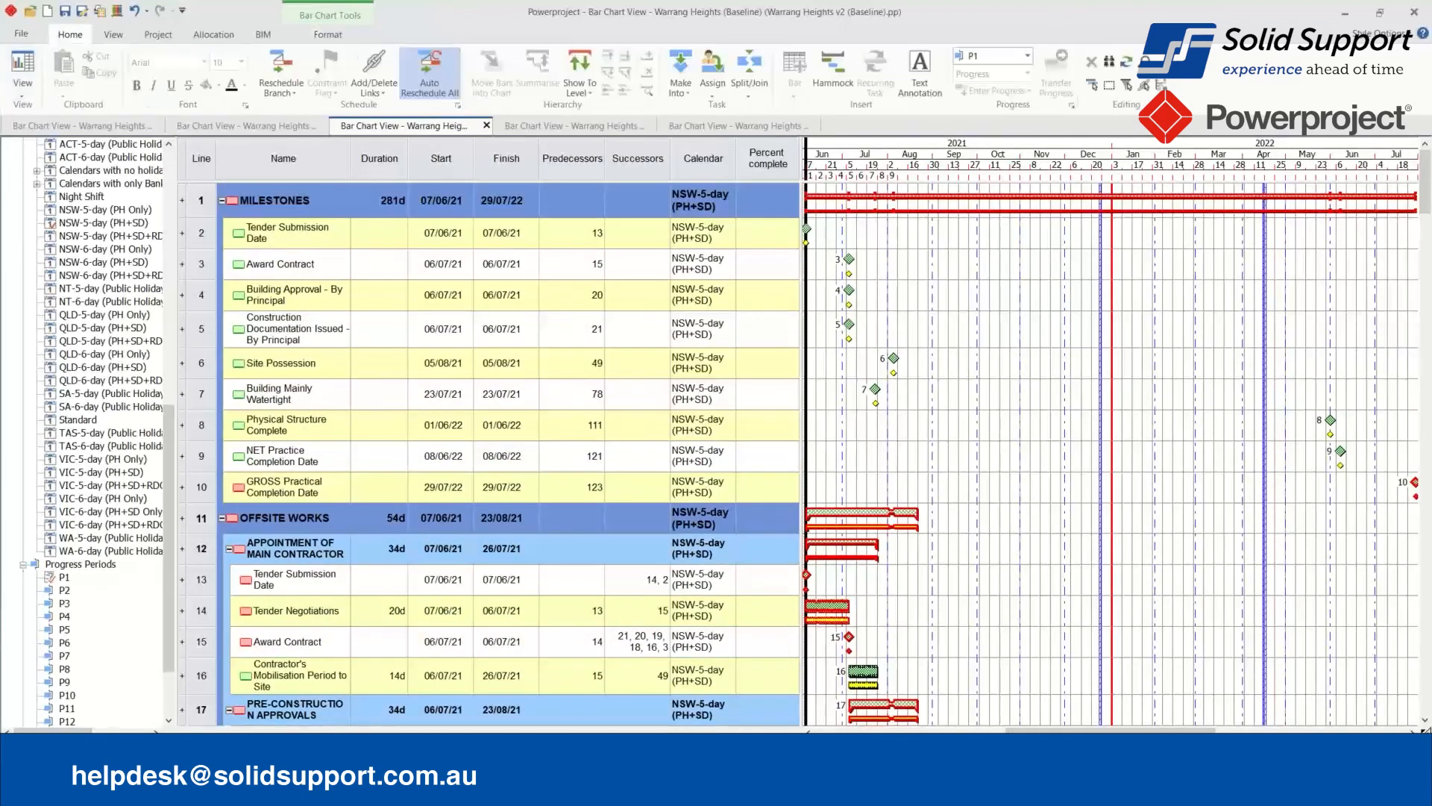
scroll(82, 583, down, 1)
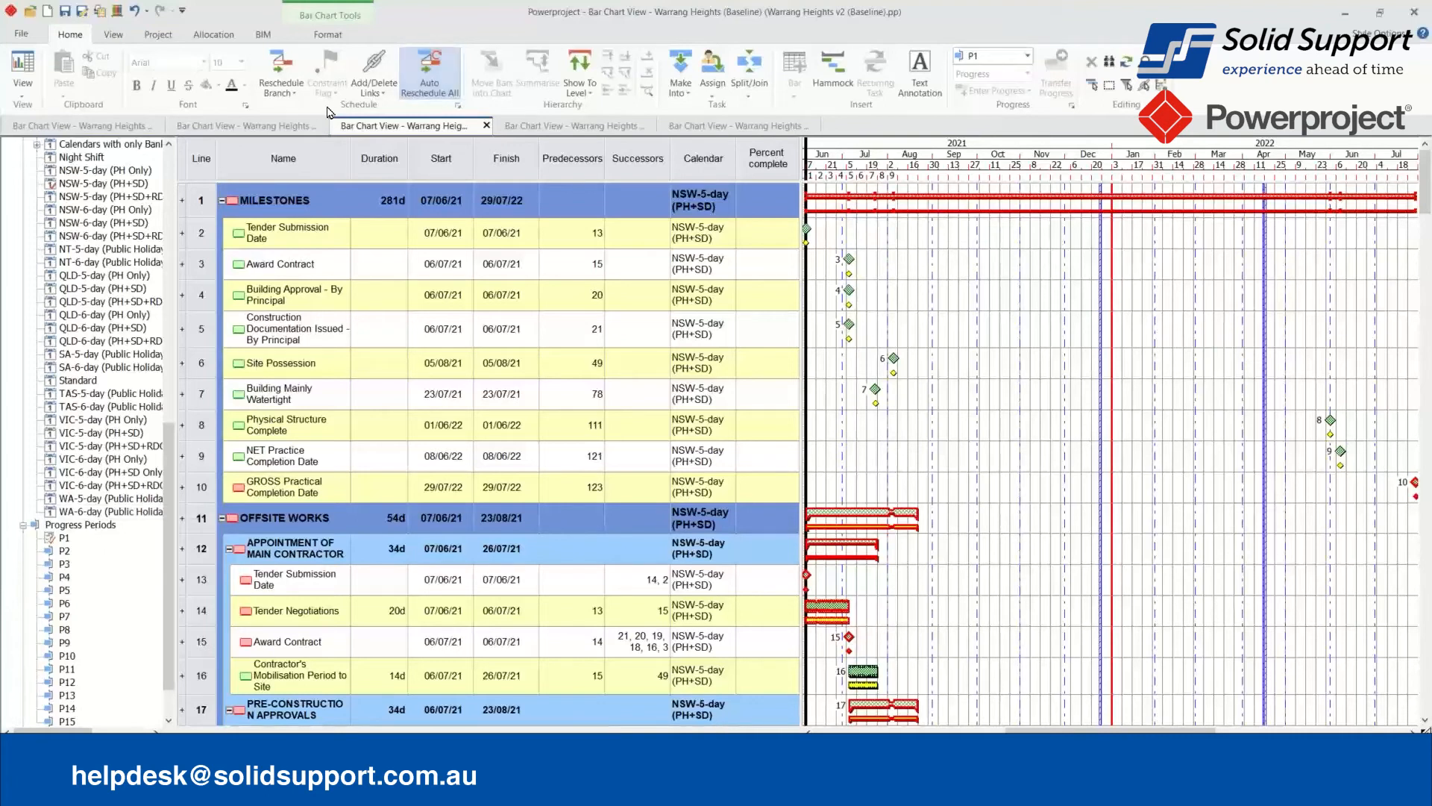
click(1028, 56)
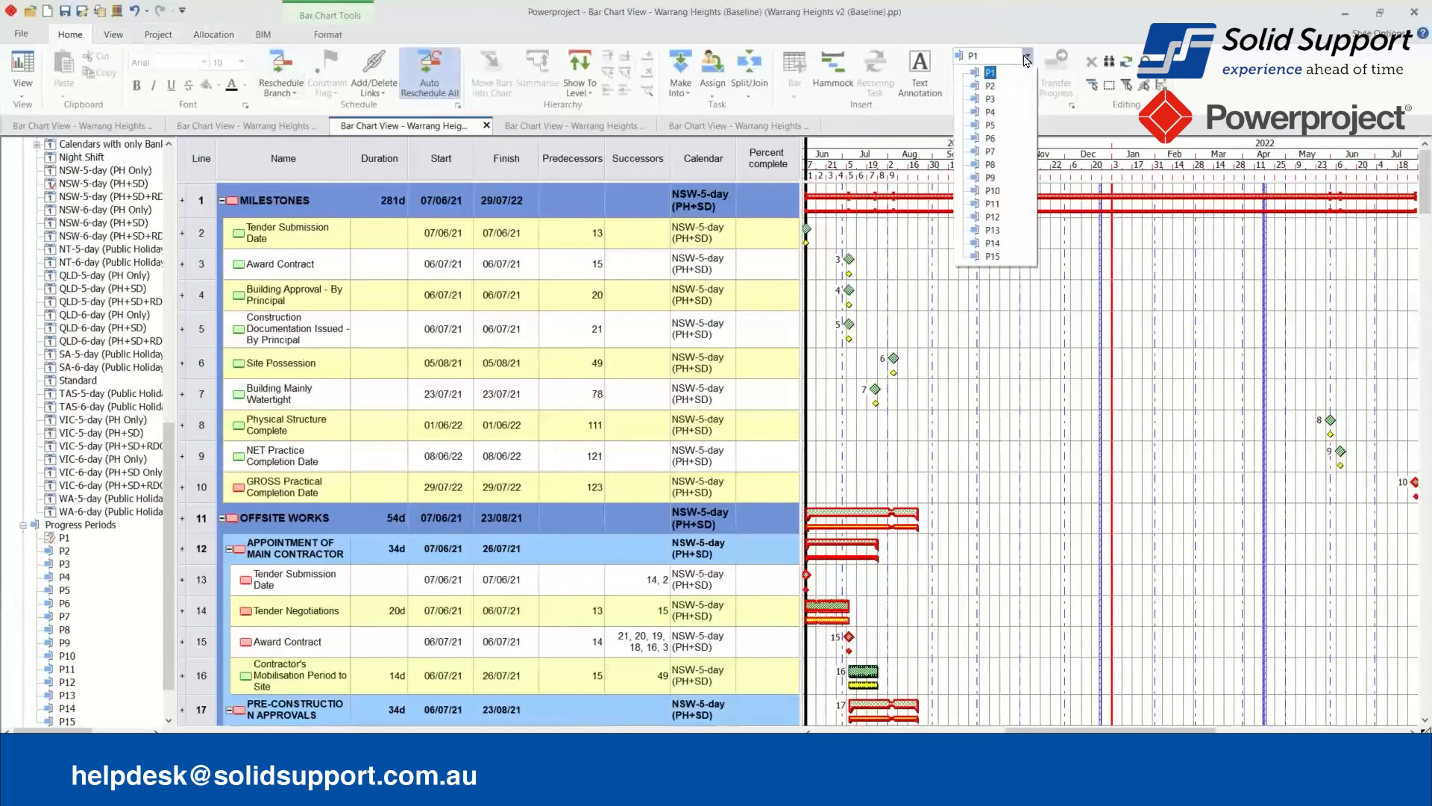
click(990, 86)
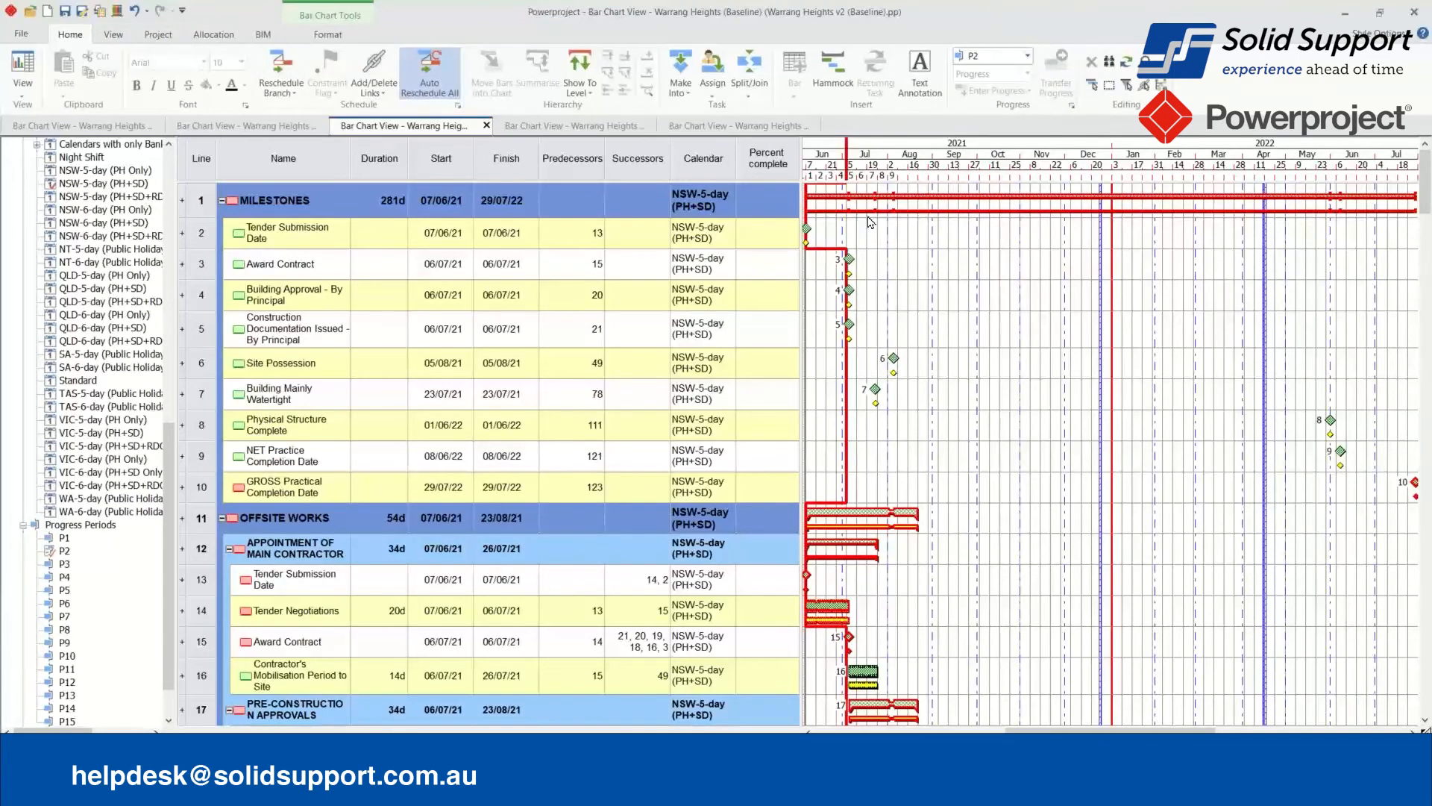
Change the baseline chart's current progress period to P3, followed by P4, to compare the progress lines.
click(1028, 56)
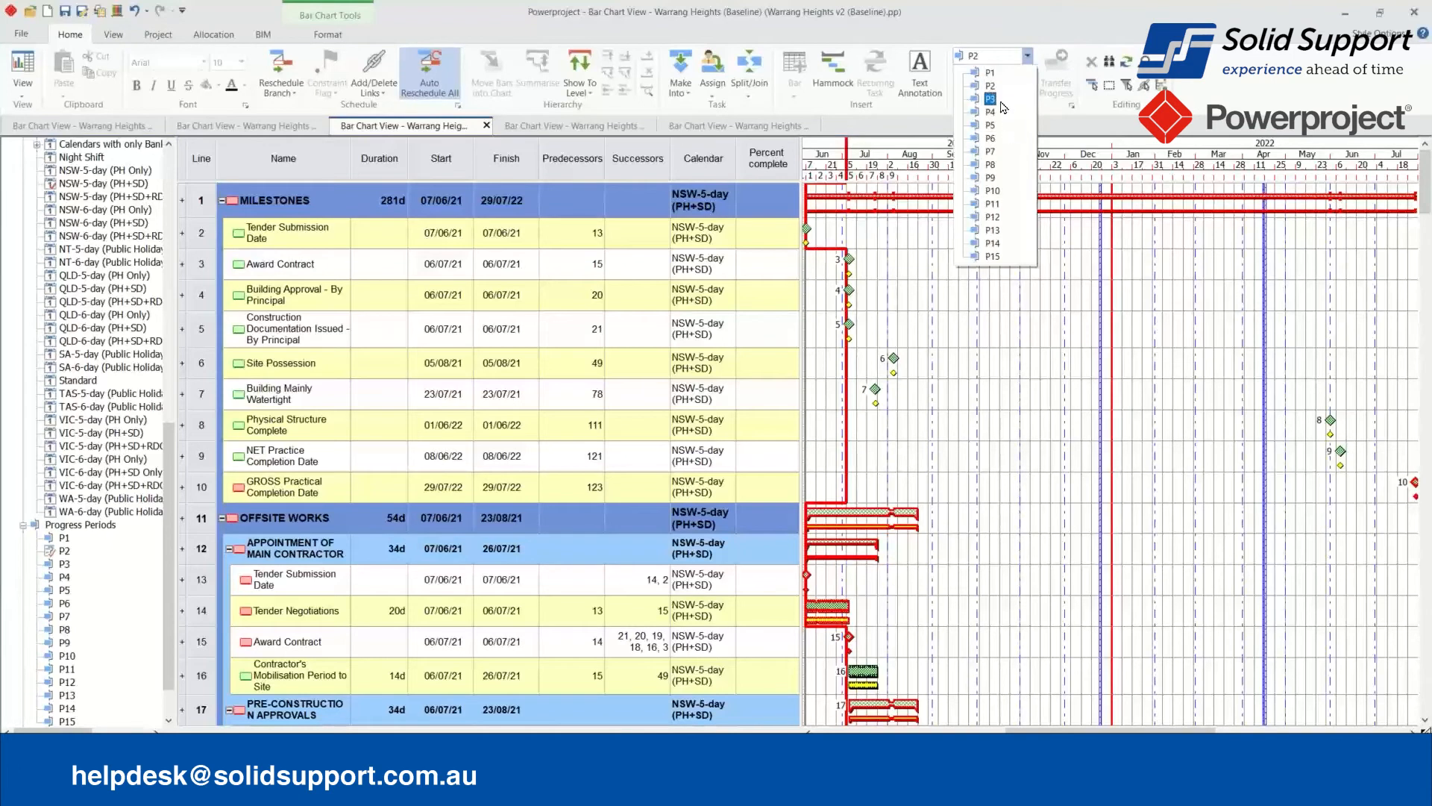
click(1000, 103)
click(1028, 56)
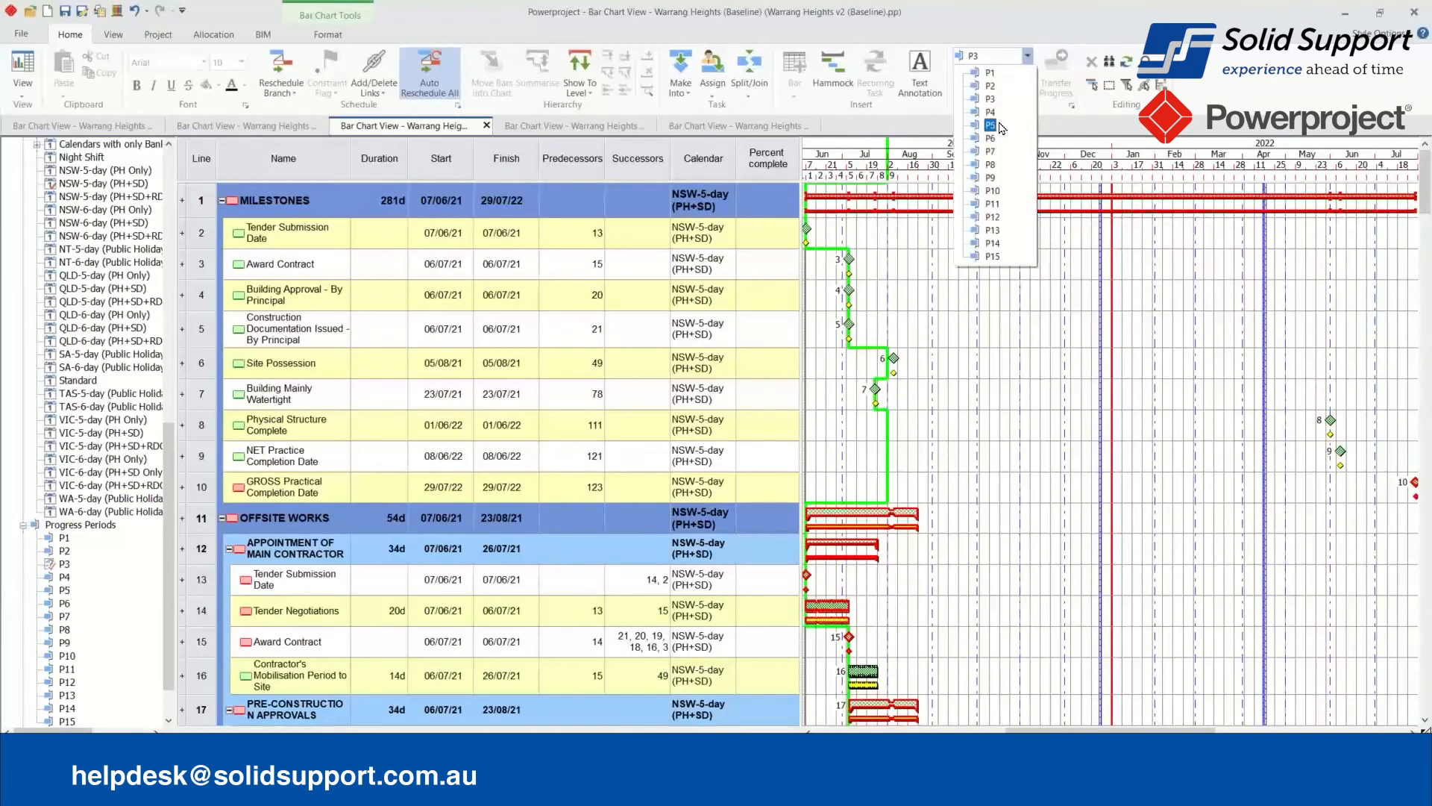
click(996, 120)
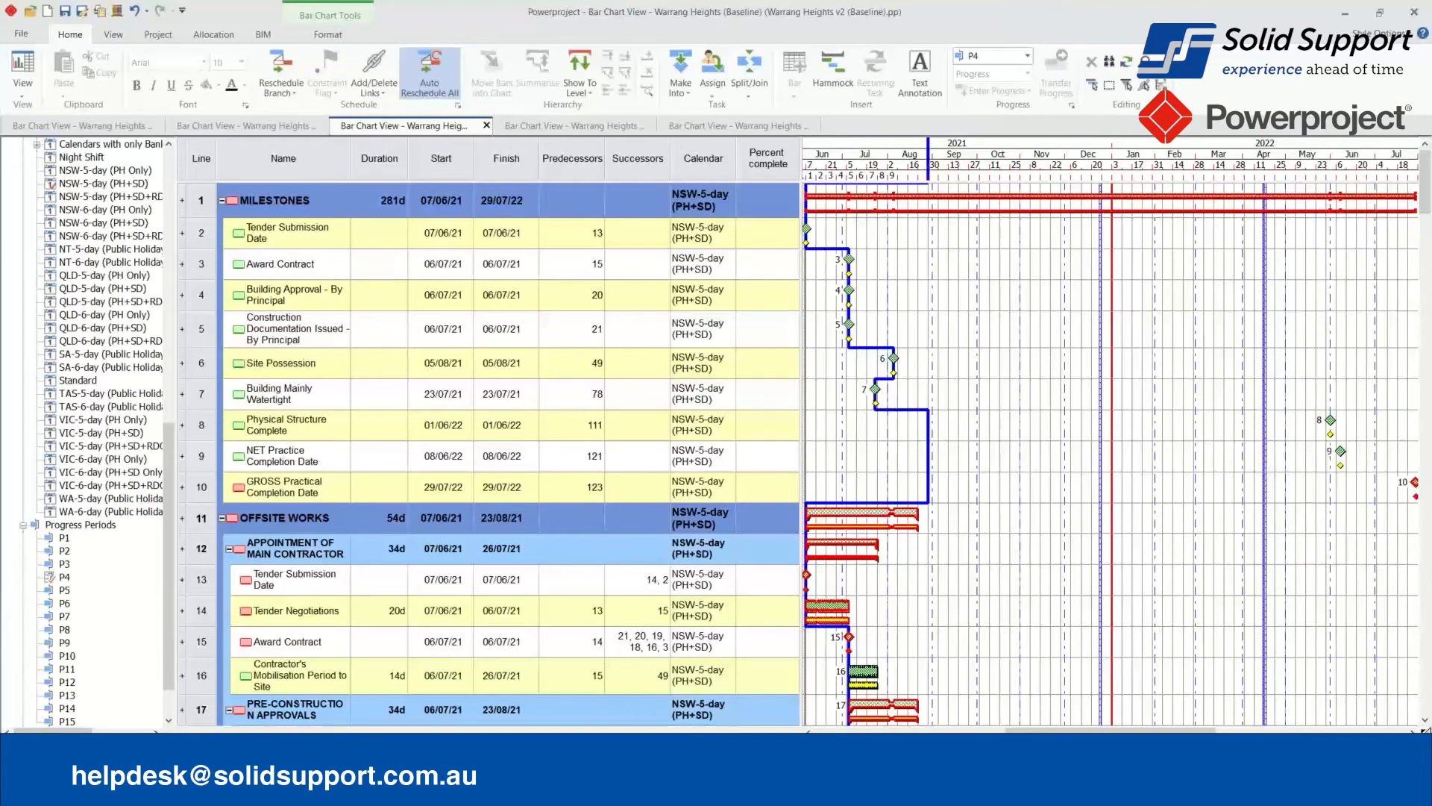
In the Warrang Heights (Status 4) chart, widen the table area and add a Percent complete column after Total float.
click(574, 126)
scroll(737, 271, up, 5)
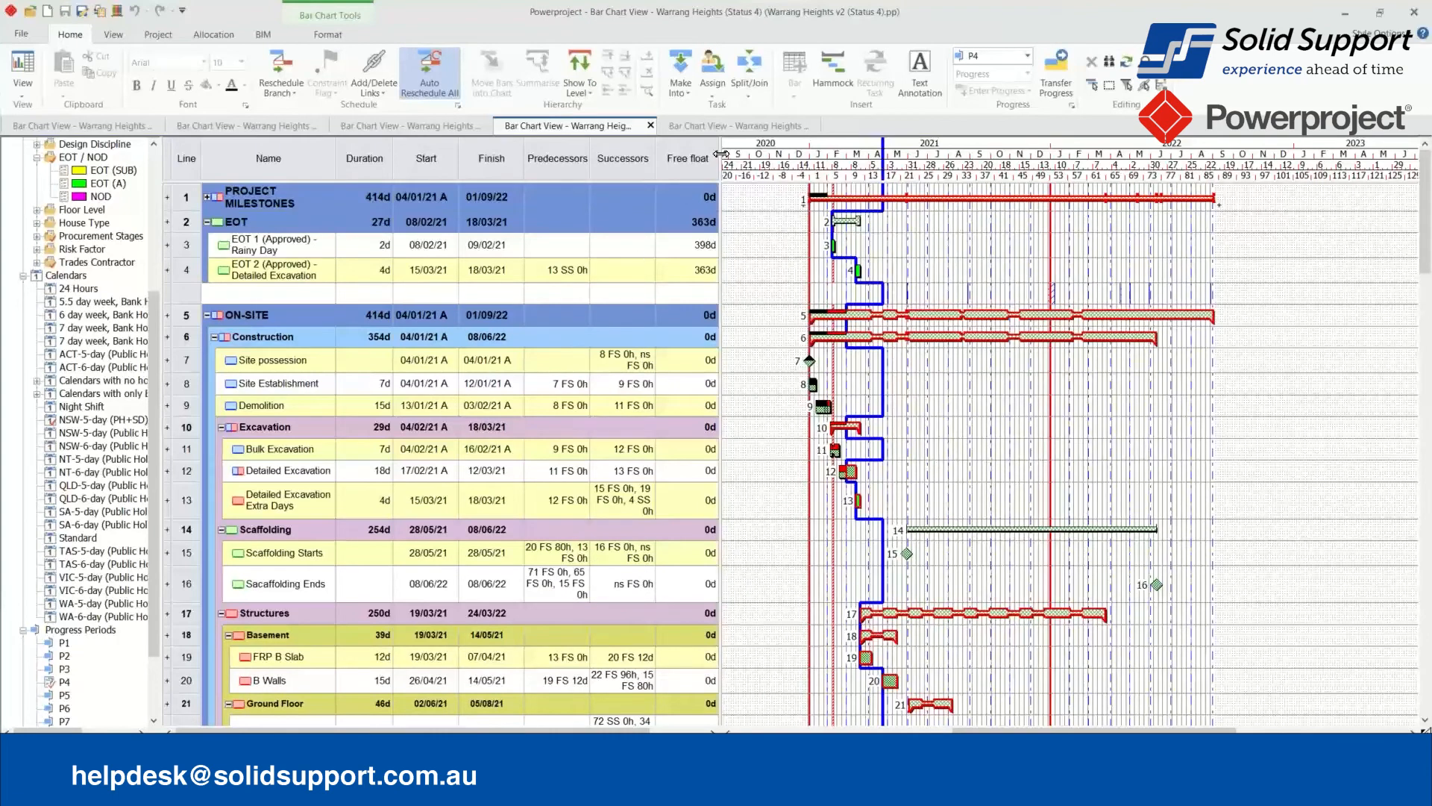
drag(720, 154, 894, 154)
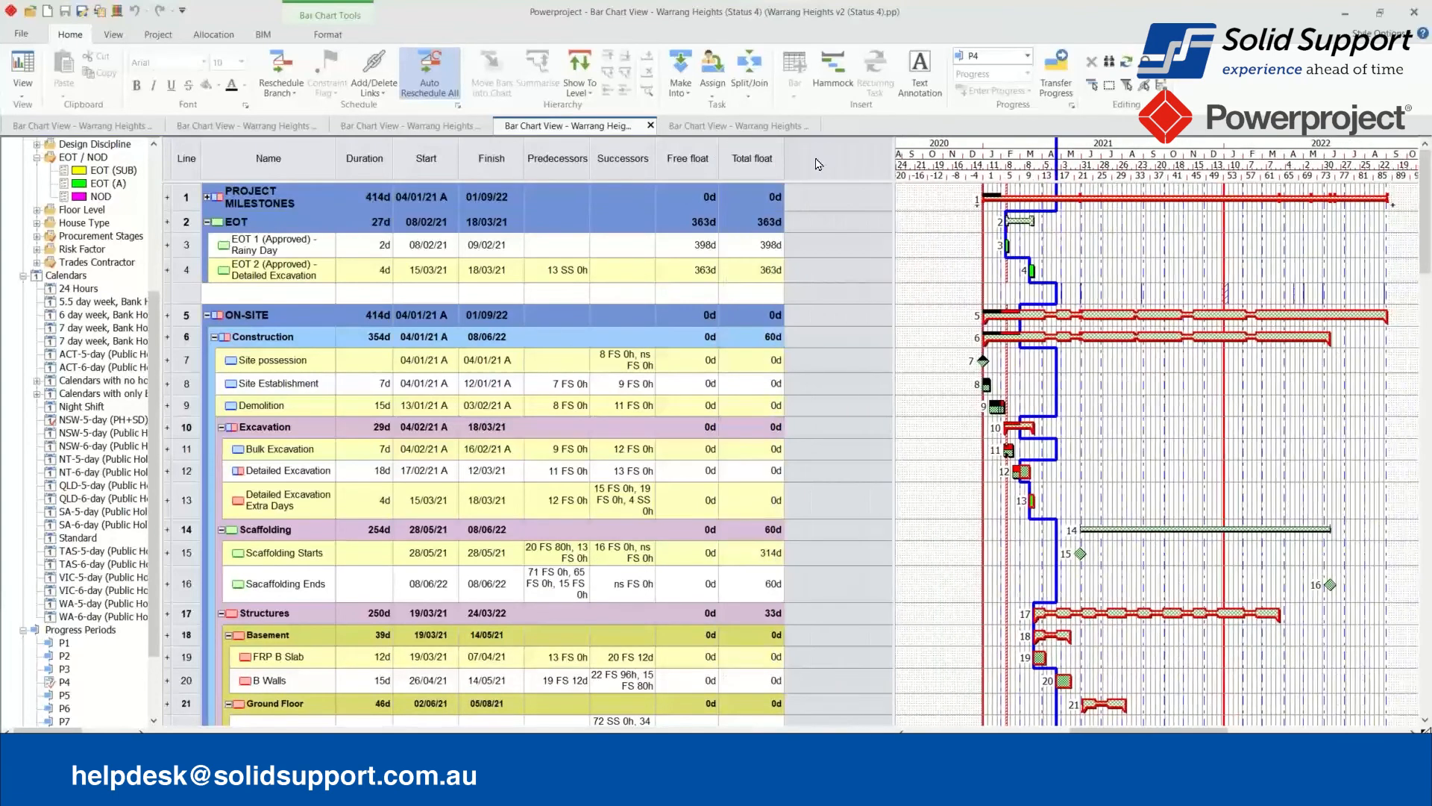
right_click(819, 164)
mouse_move(865, 306)
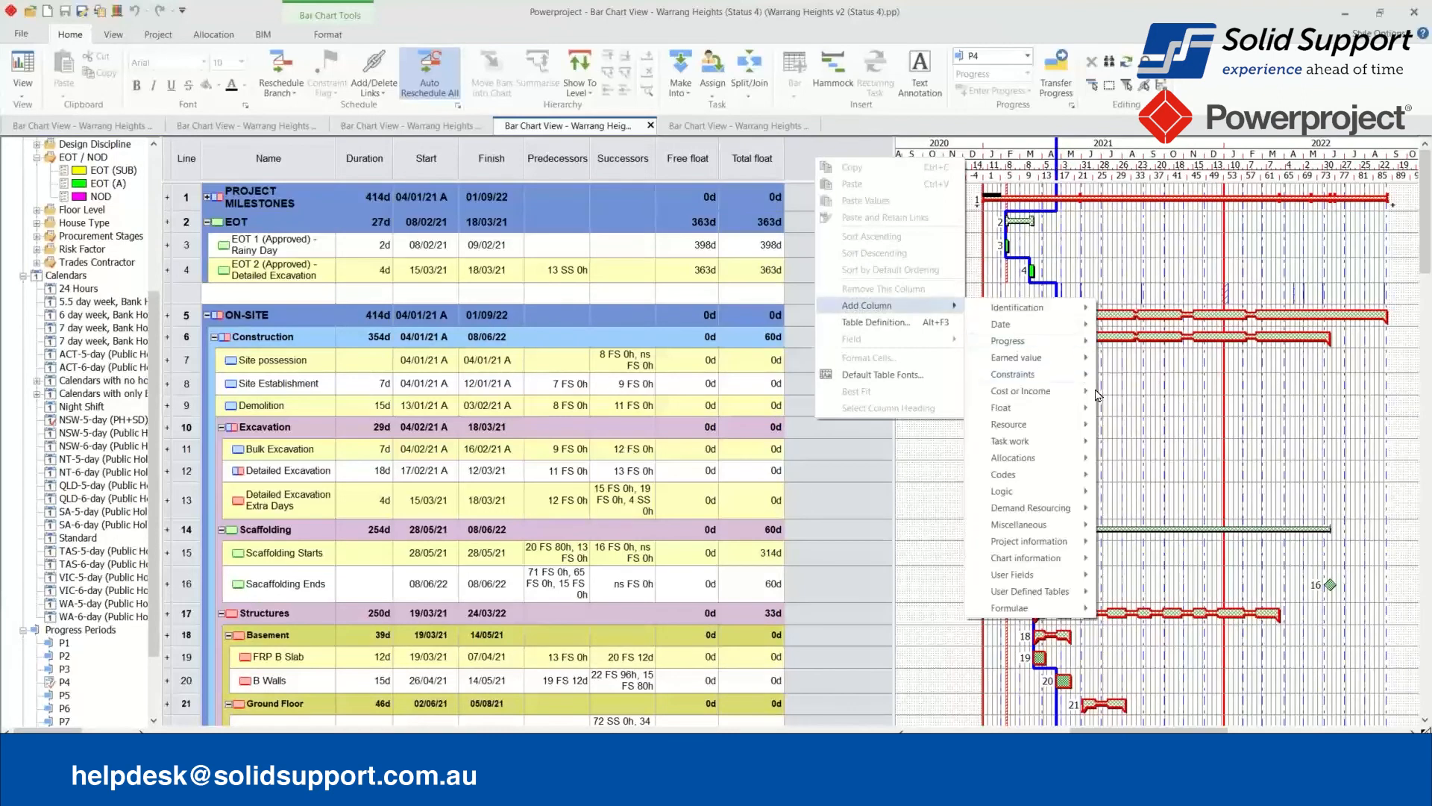
mouse_move(1030, 341)
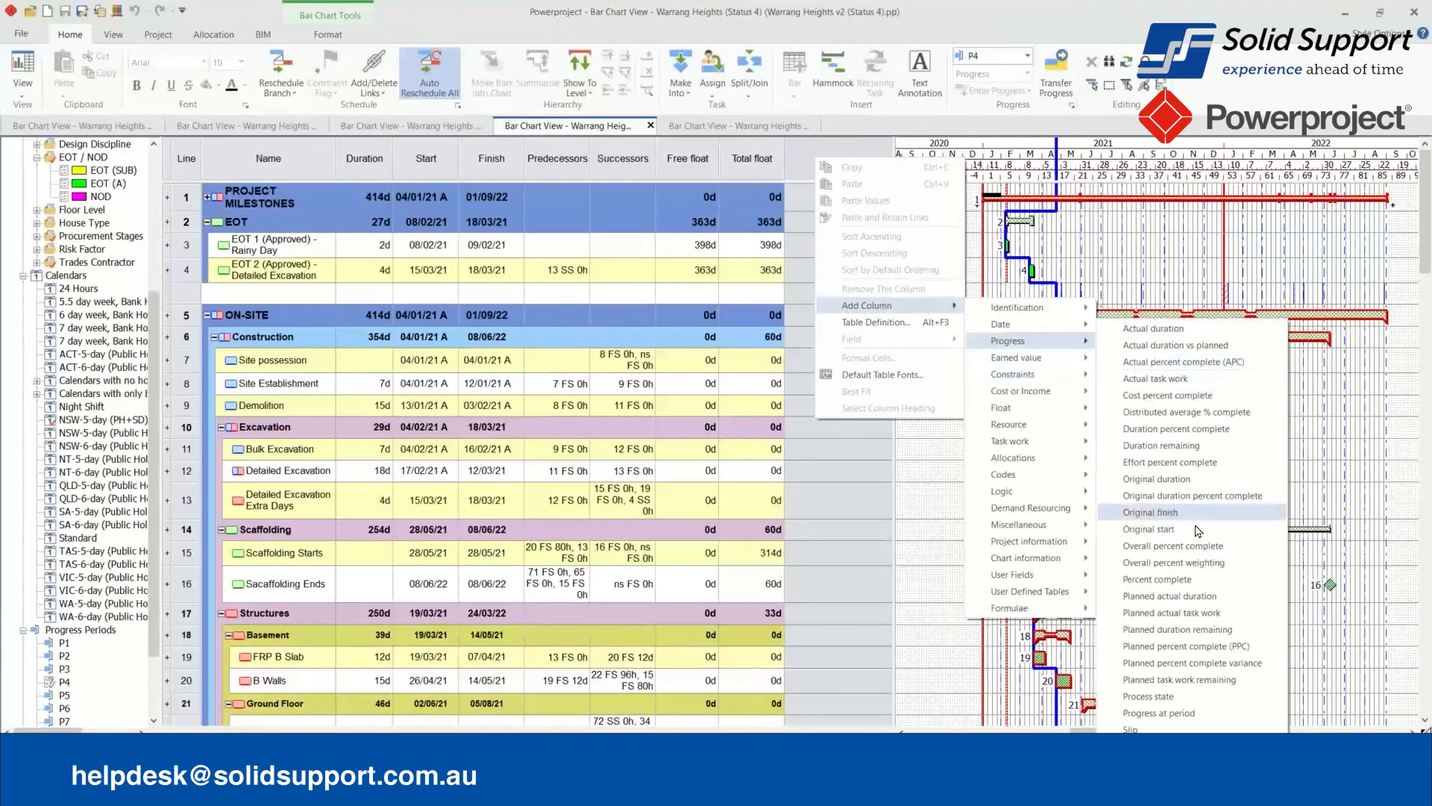
click(1198, 580)
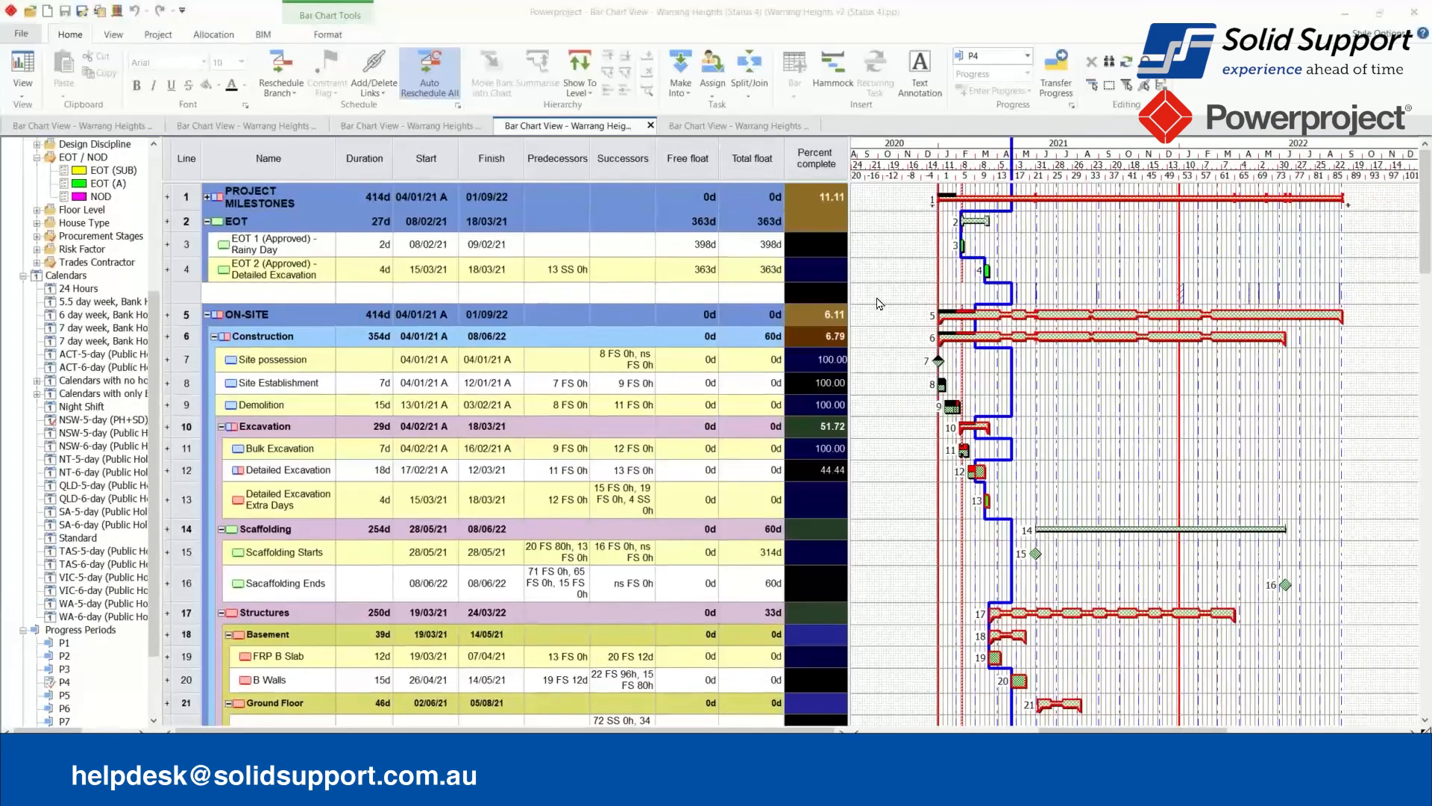
Move the Percent complete column directly after Finish and narrow the table so it ends at that column.
click(789, 550)
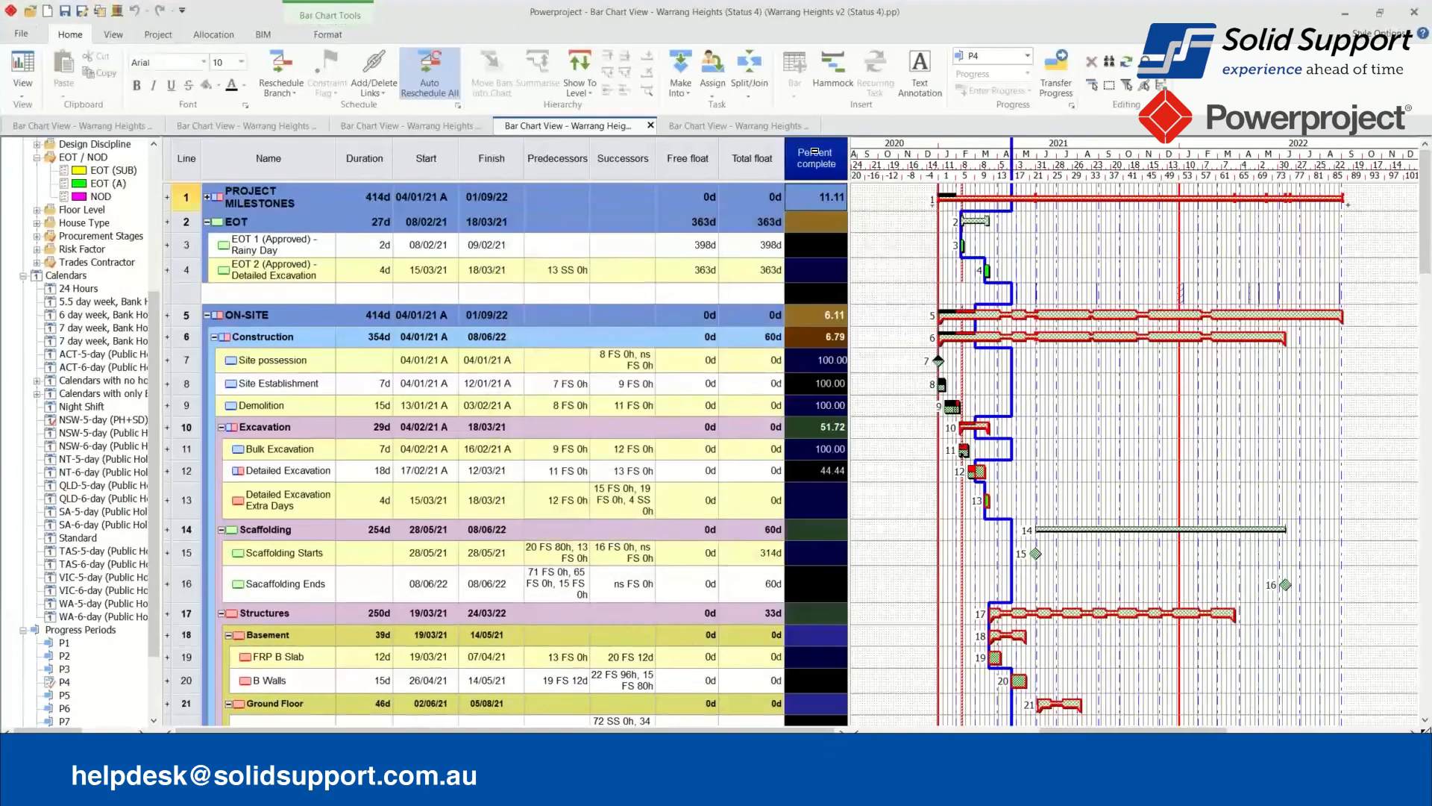
click(802, 158)
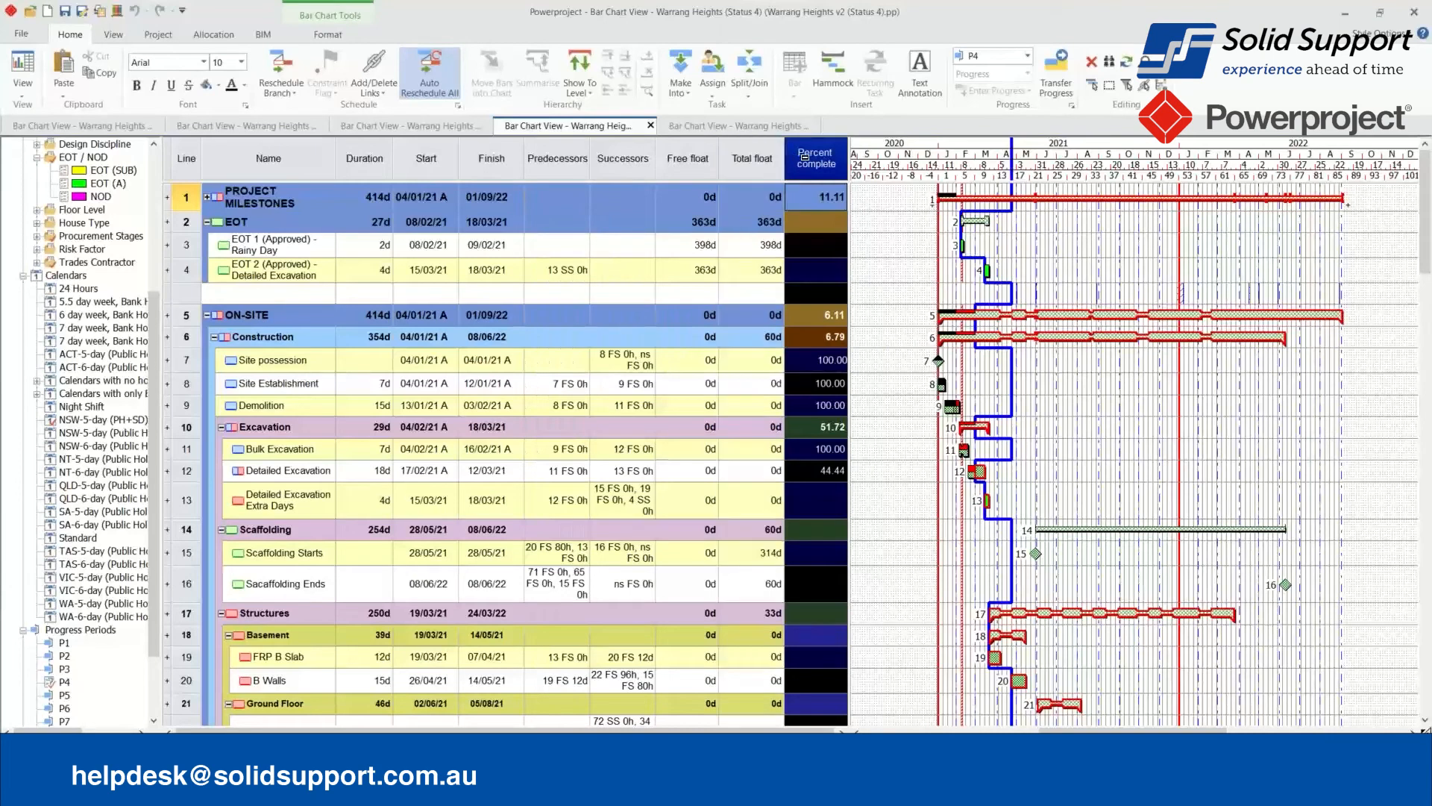
drag(813, 147, 531, 157)
drag(851, 158, 589, 160)
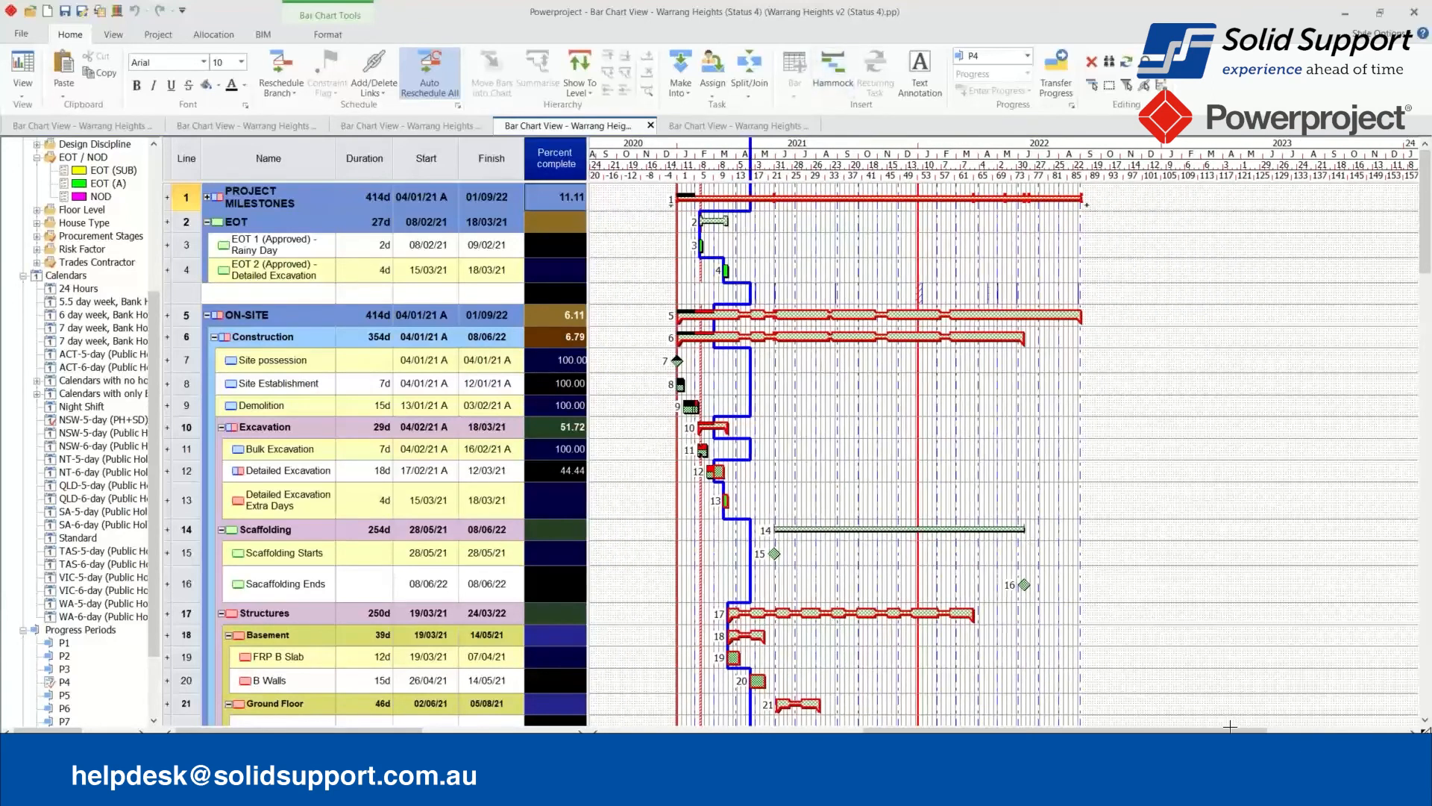
Enlarge the chart display and delete the blank row between EOT 2 (Approved) and ON-SITE.
click(1406, 746)
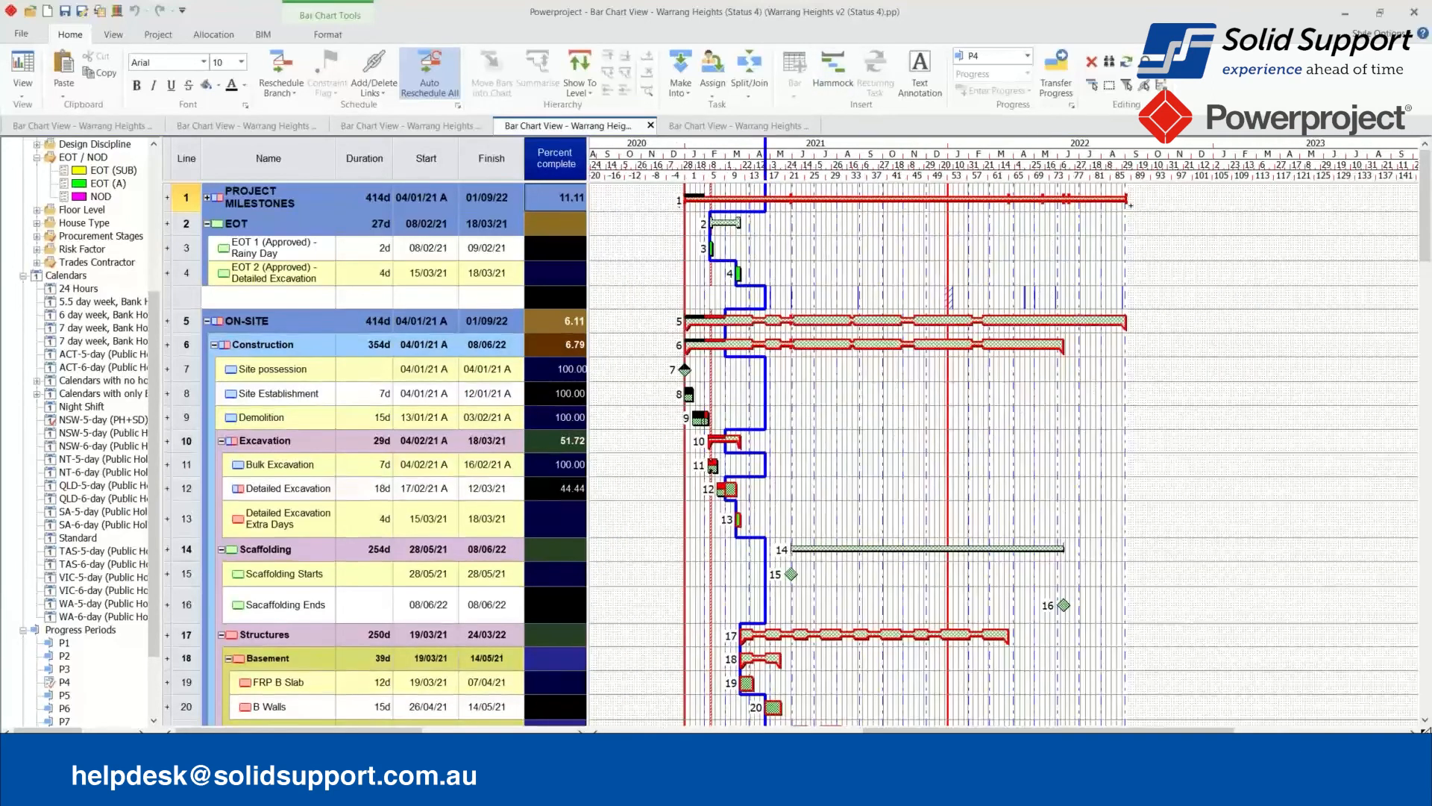
click(1406, 746)
click(1406, 746)
drag(1040, 730, 982, 727)
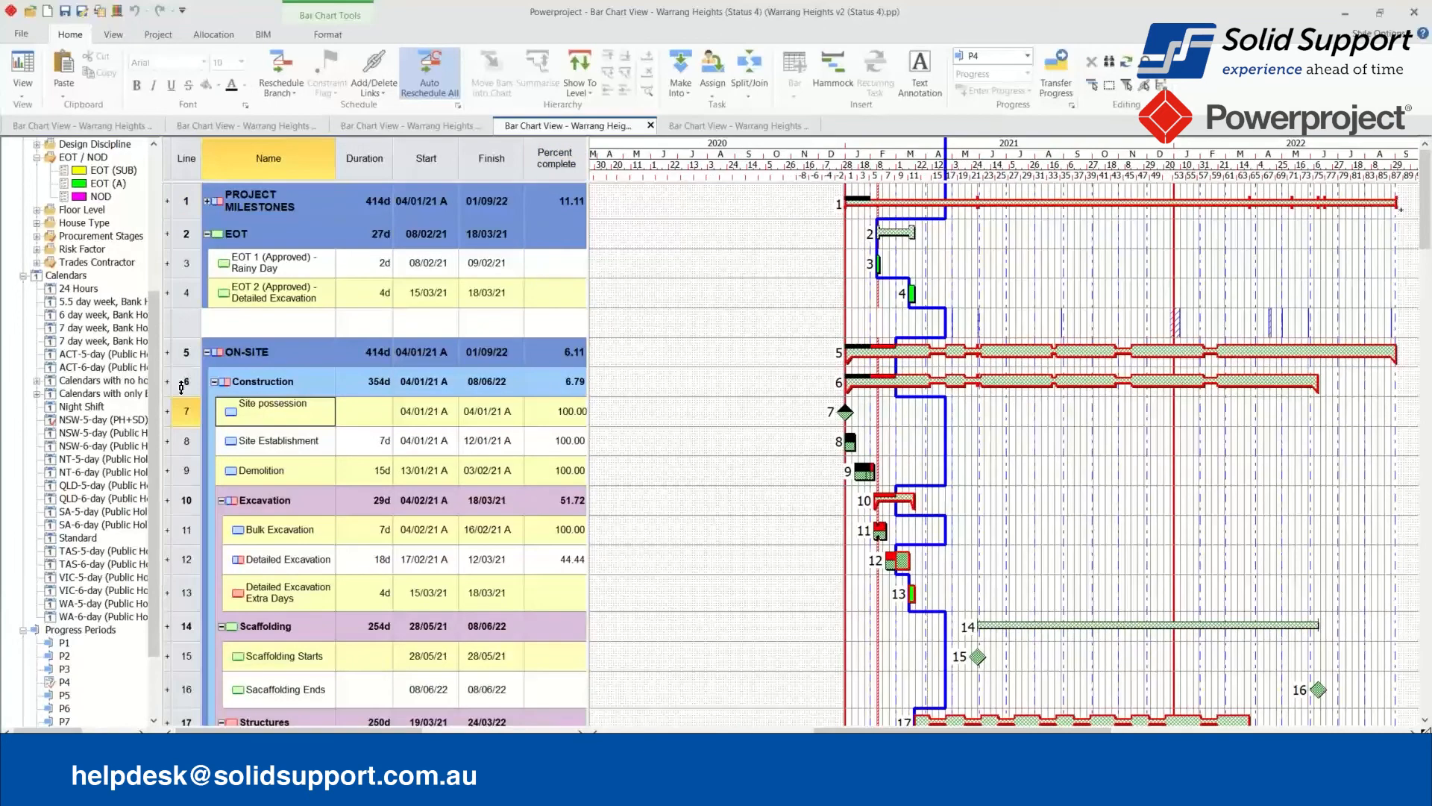
click(172, 329)
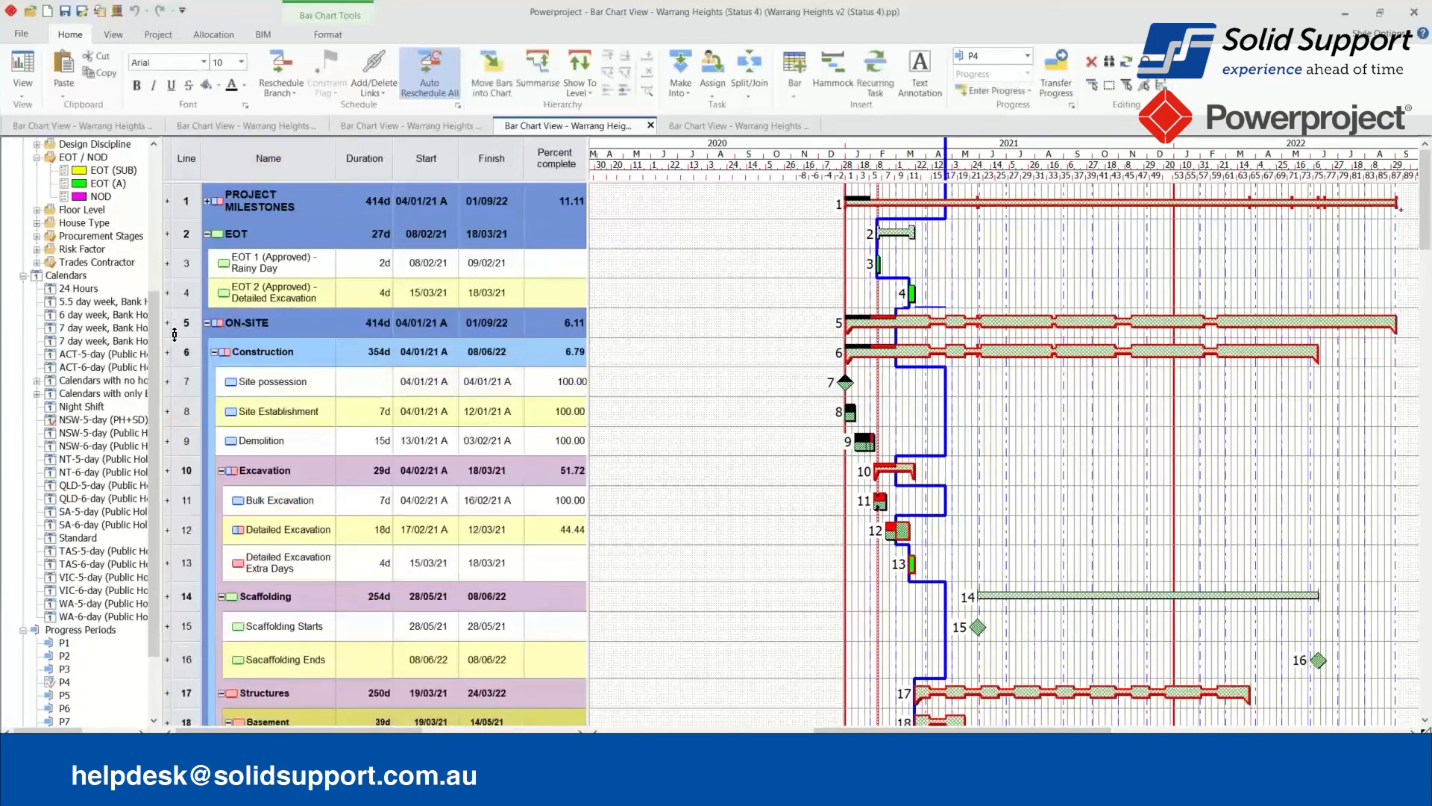
key(Delete)
Select the rows from ON-SITE to Detailed Excavation Extra Days, fit the selection to the window, and clear the selection.
drag(180, 332, 184, 562)
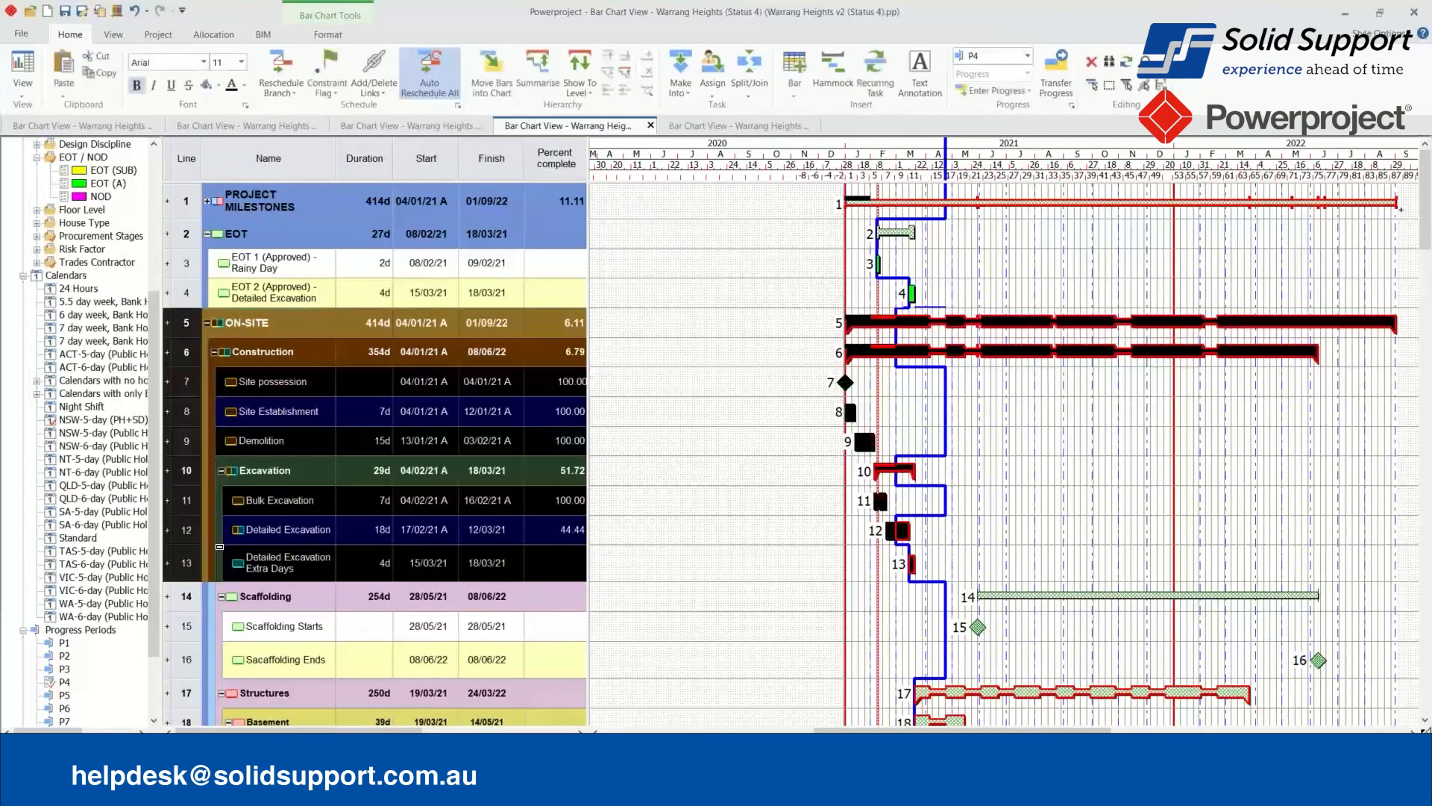
click(113, 35)
click(804, 87)
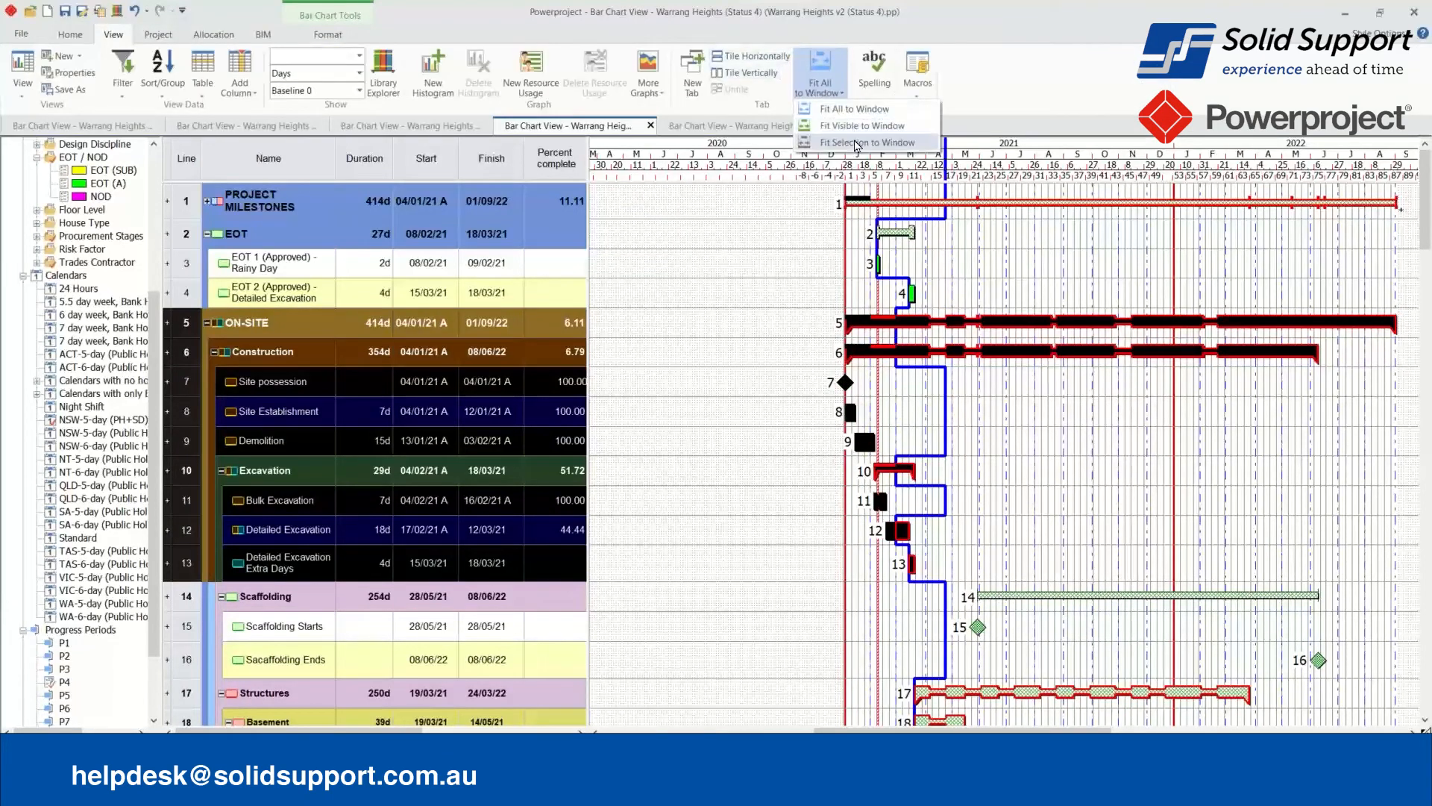
click(858, 148)
click(951, 511)
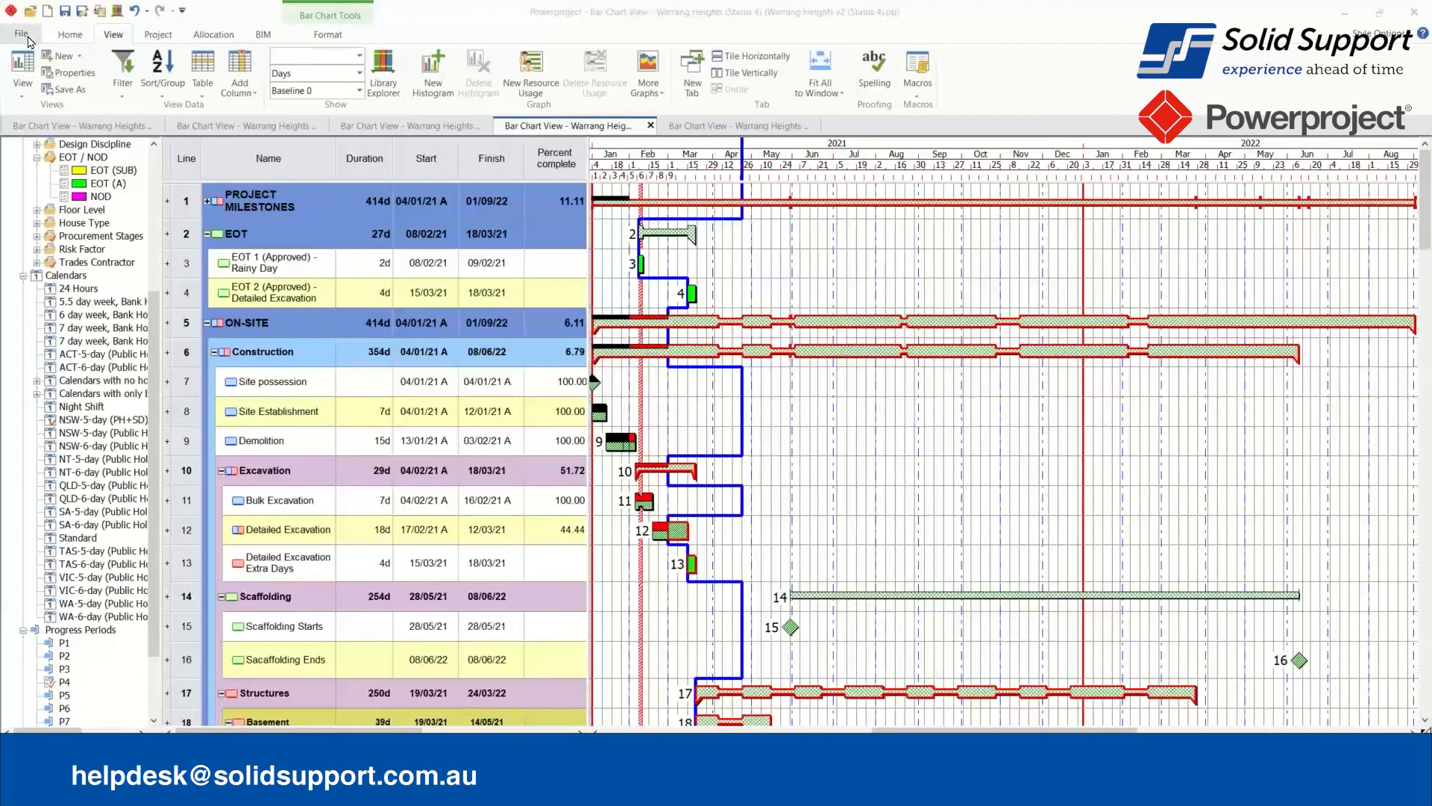
Switch the Status 4 chart's current progress period through P1, P2 and P3 to compare the progress lines.
click(70, 35)
click(1027, 56)
click(1008, 73)
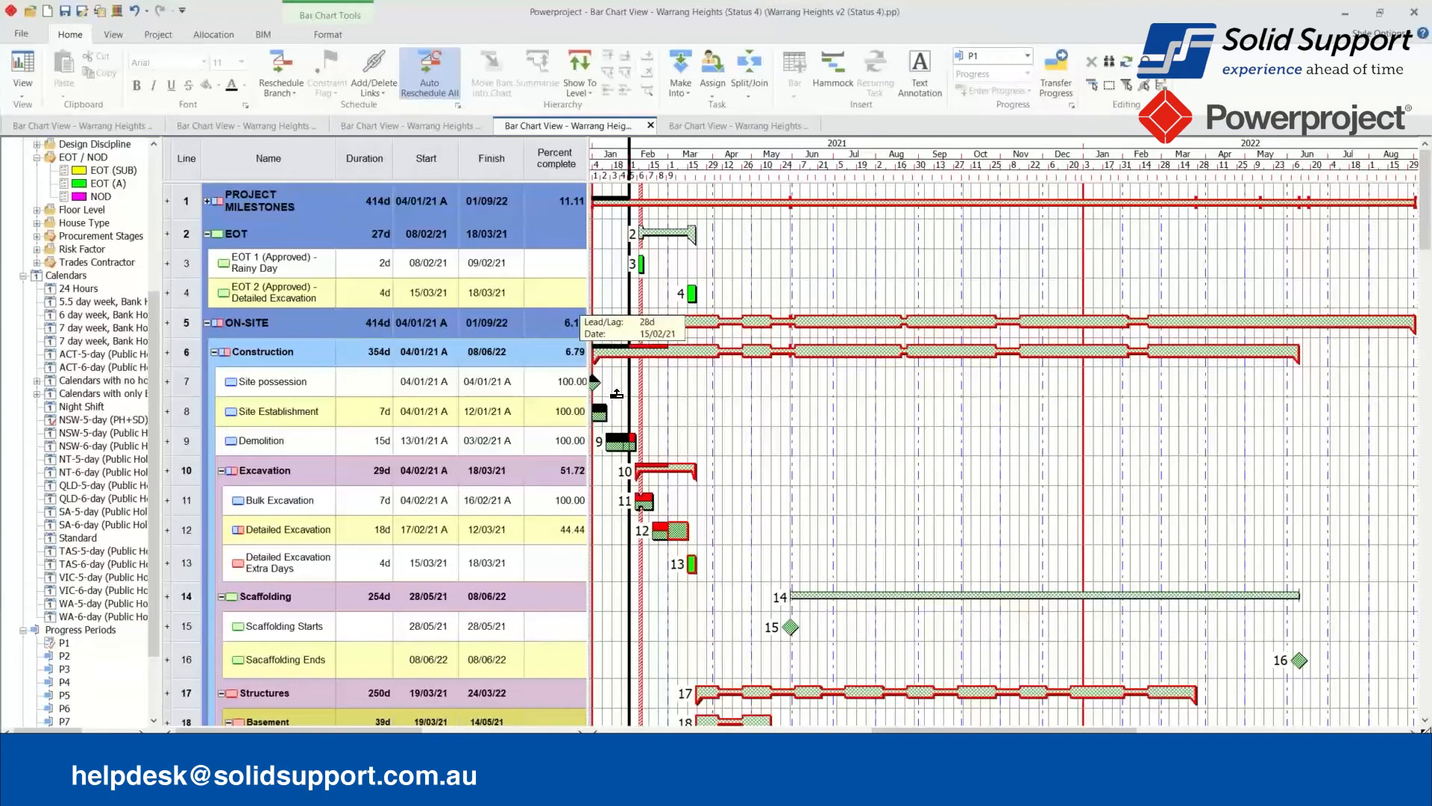
click(1027, 56)
click(1020, 87)
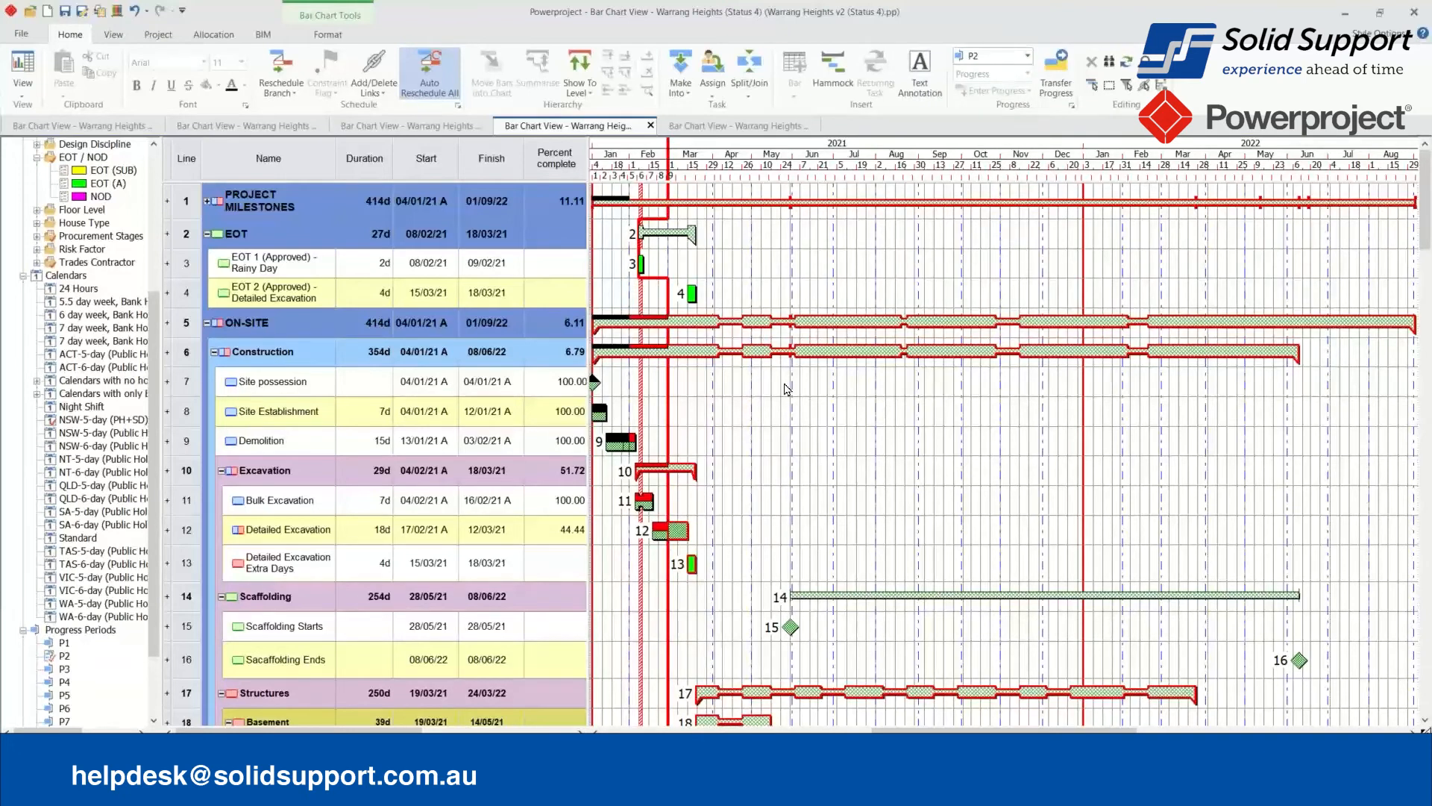
click(1027, 56)
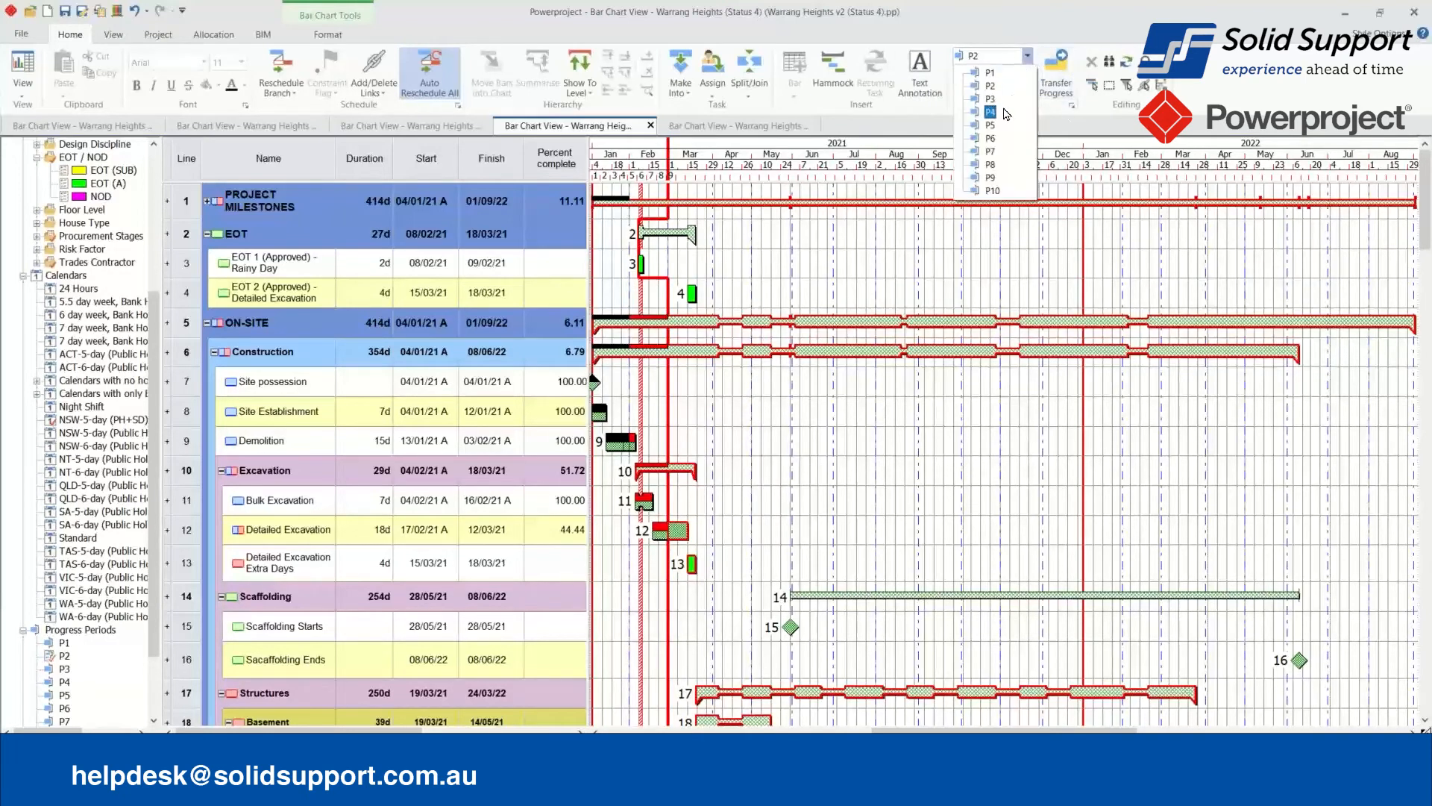
click(1004, 100)
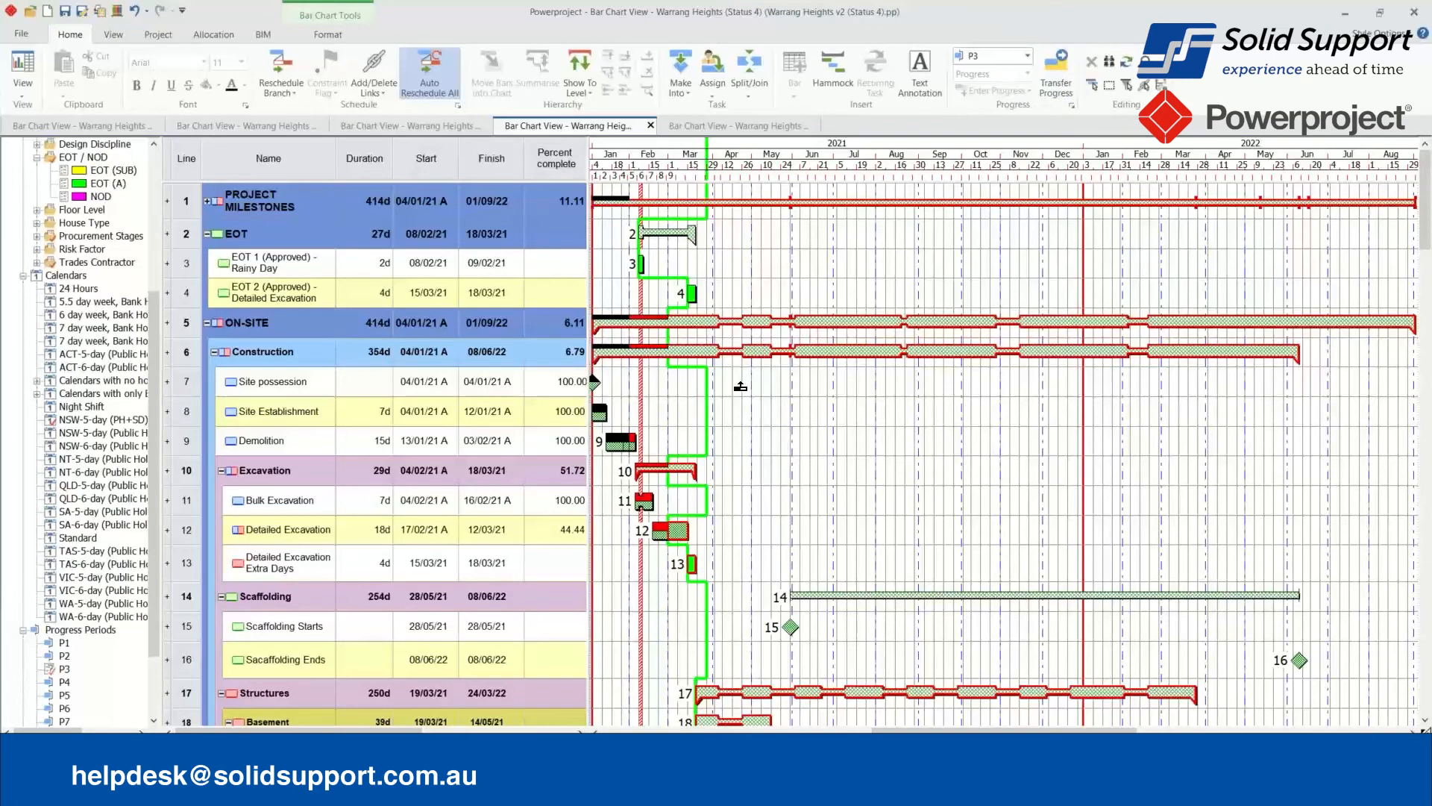
Review the Status 4 tasks and open the code breakdown structure for the EOT (A) code.
scroll(690, 452, down, 5)
scroll(694, 496, up, 2)
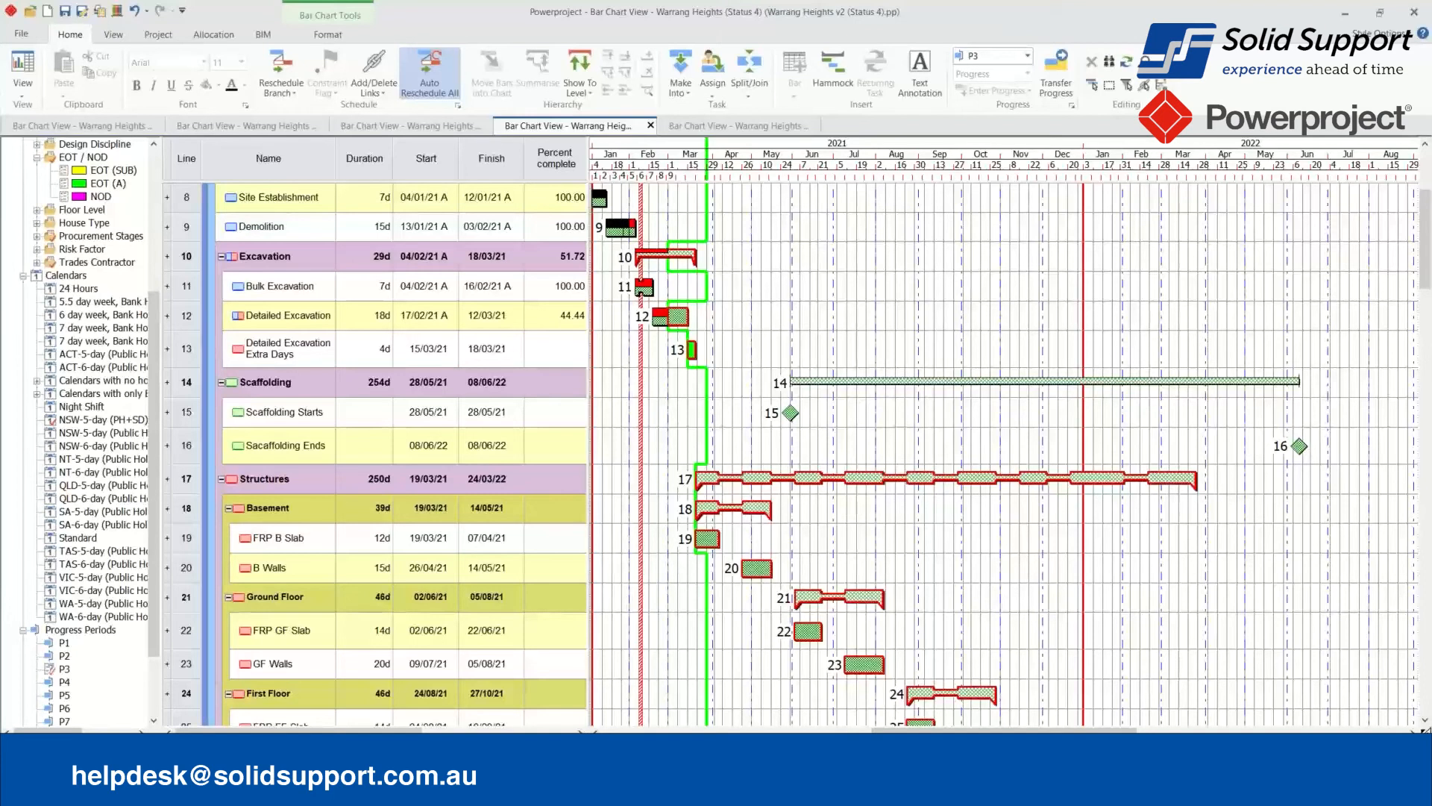
scroll(373, 329, up, 3)
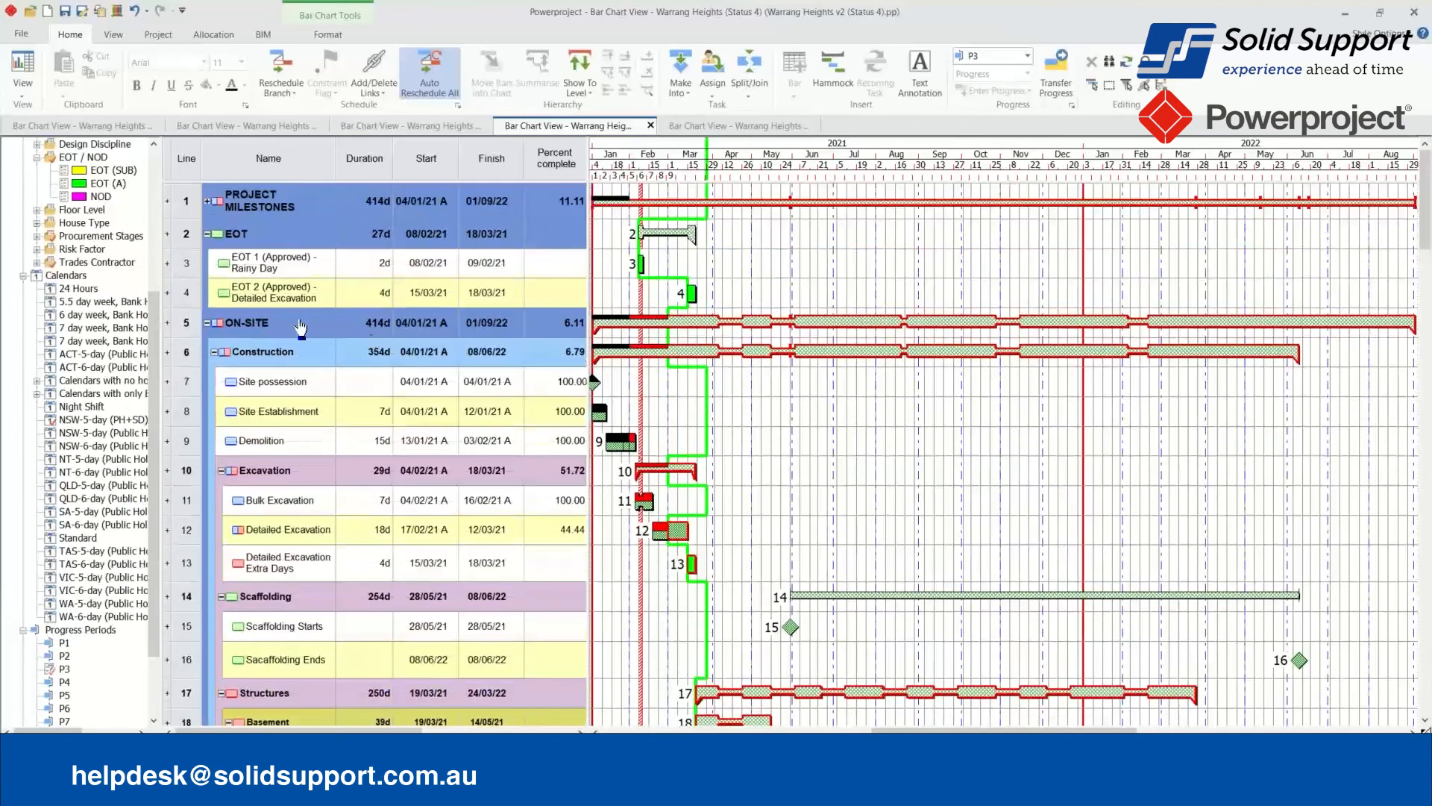
scroll(73, 200, up, 1)
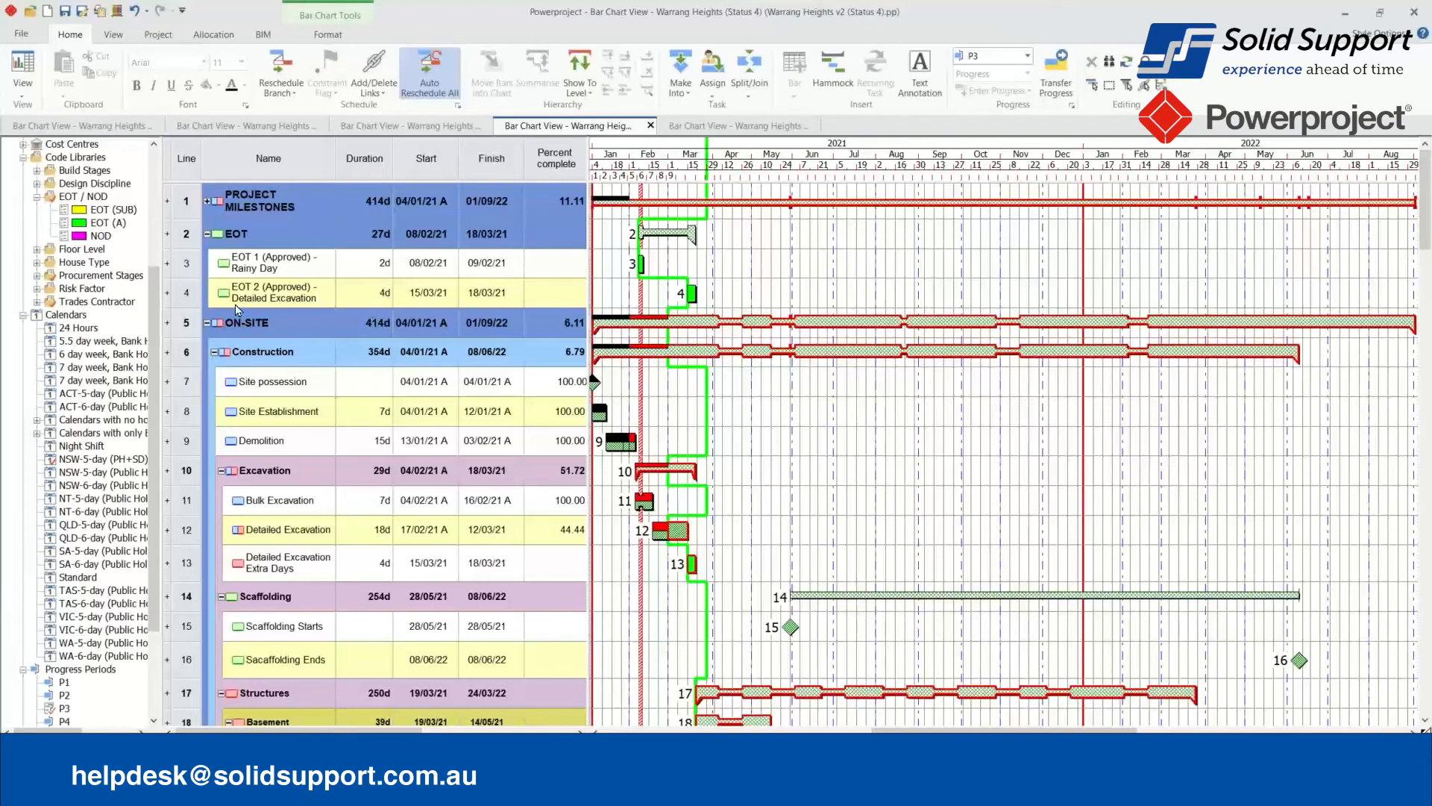
right_click(103, 224)
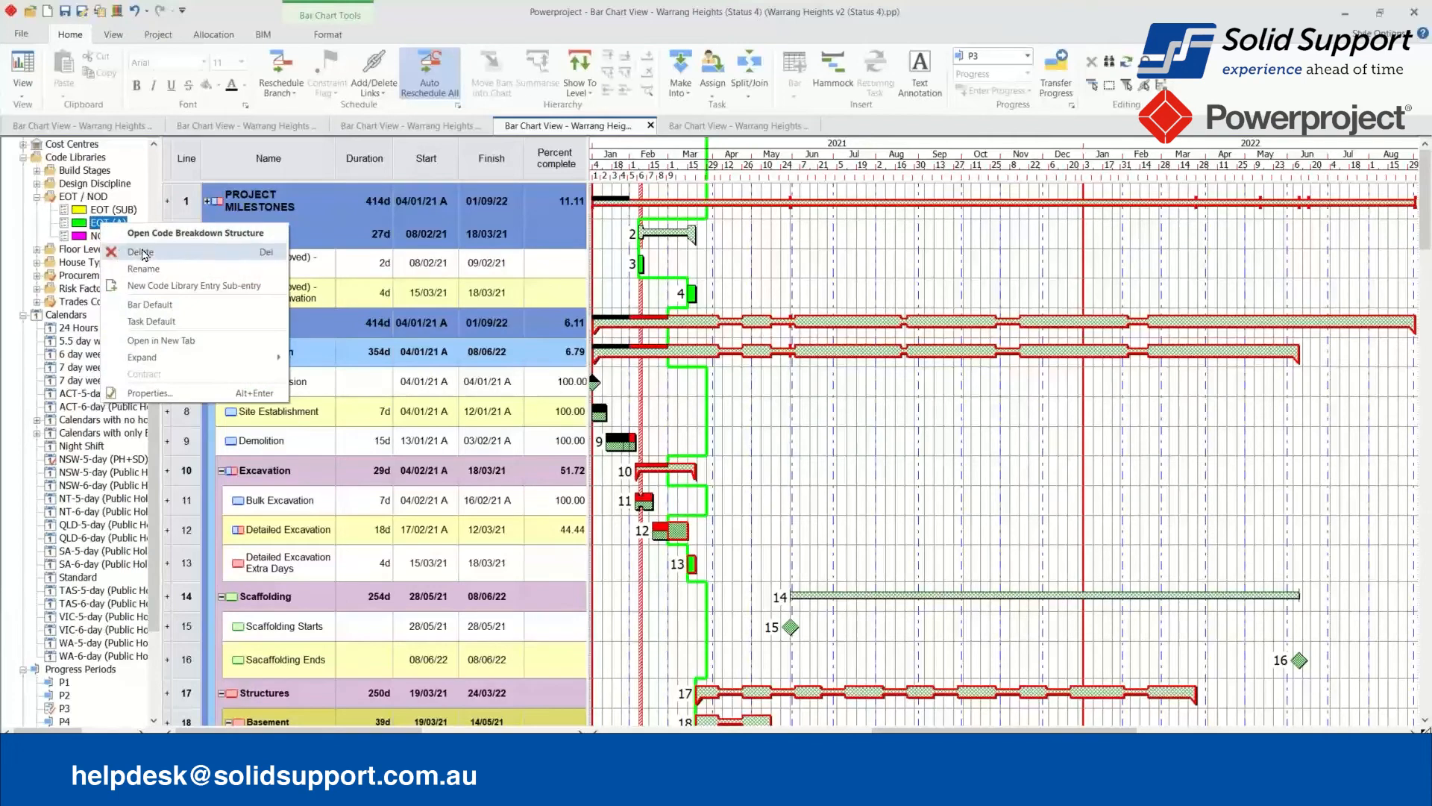
click(145, 237)
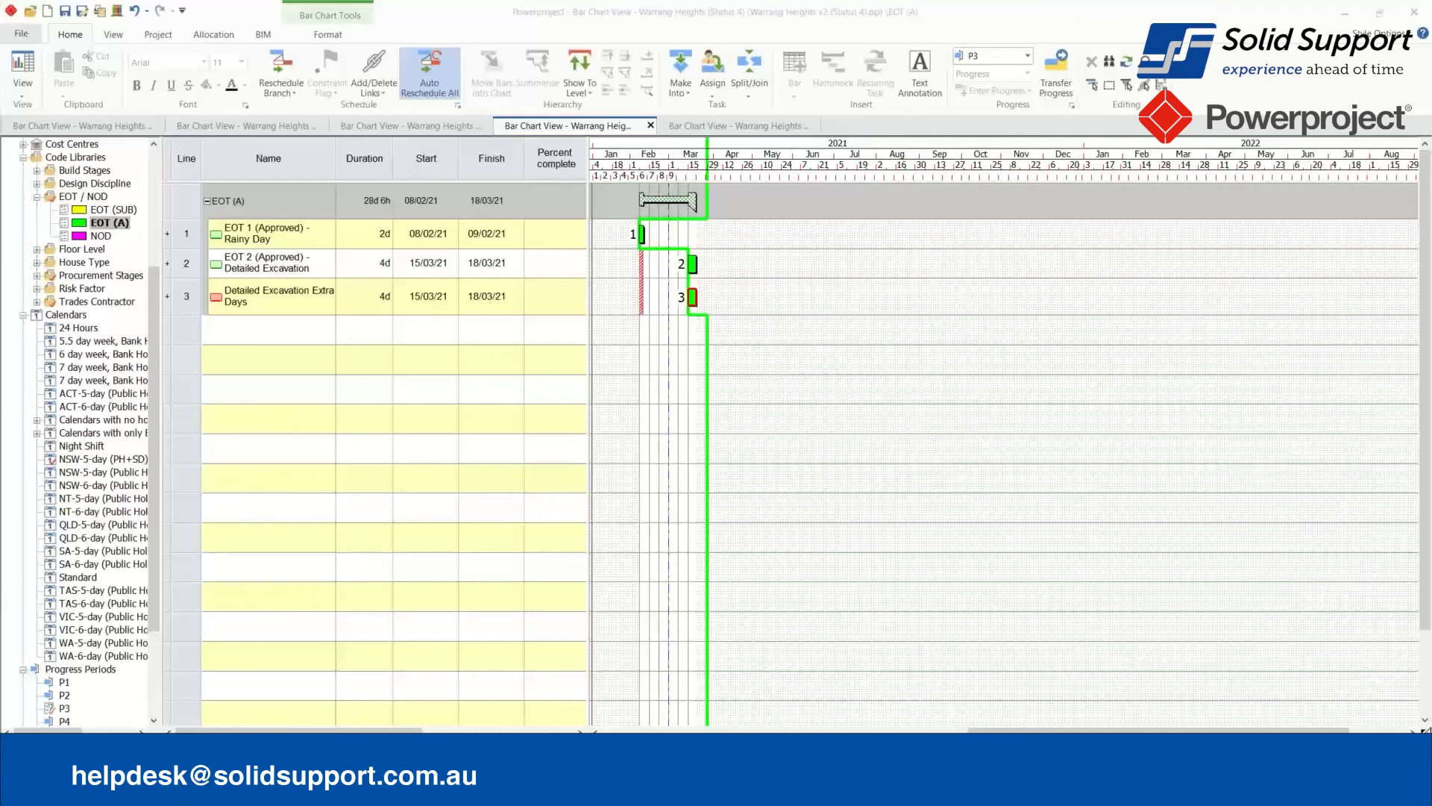
In the Warrang Heights v0 chart, enter a 2-day duration for each task from Exacavation to First Floor.
click(84, 126)
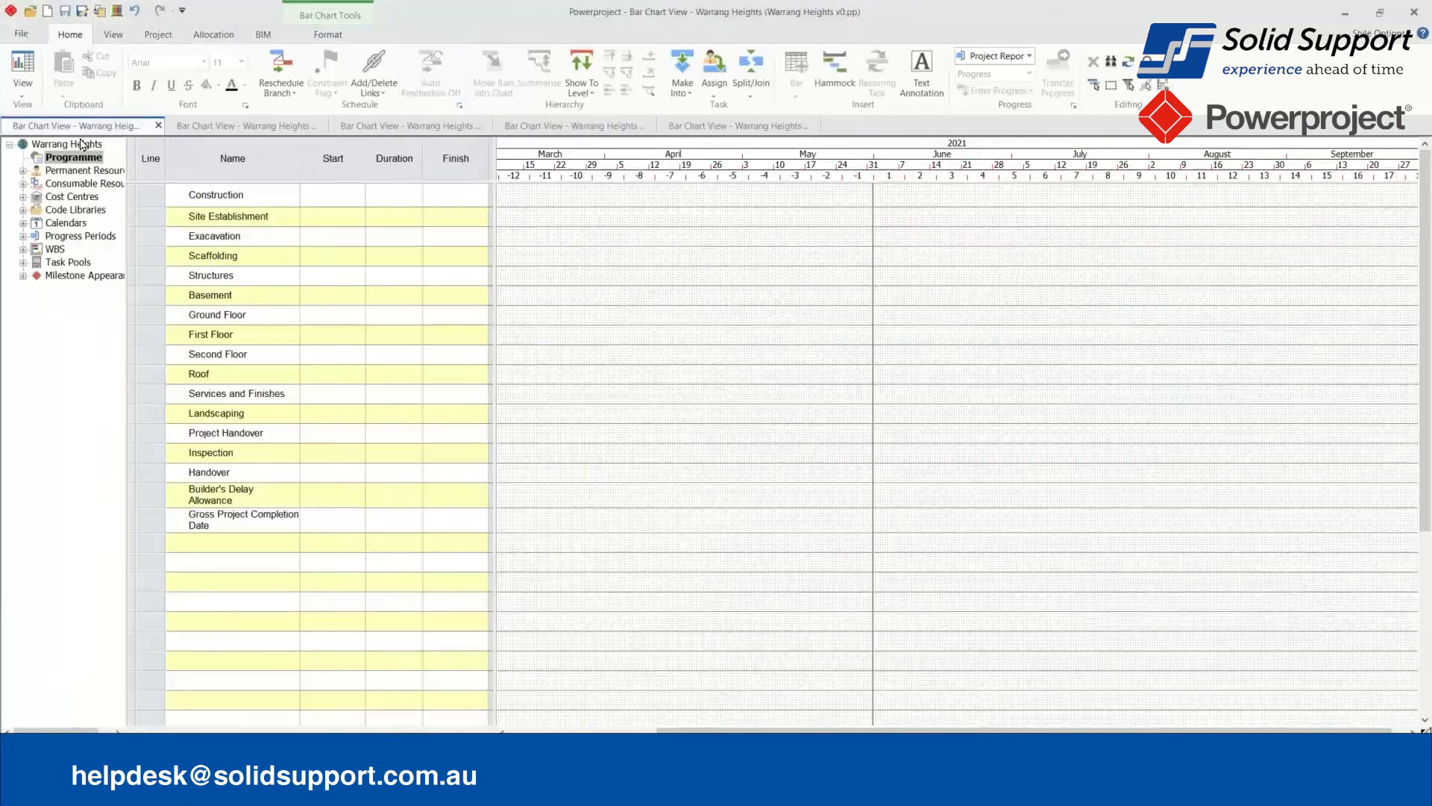
click(388, 240)
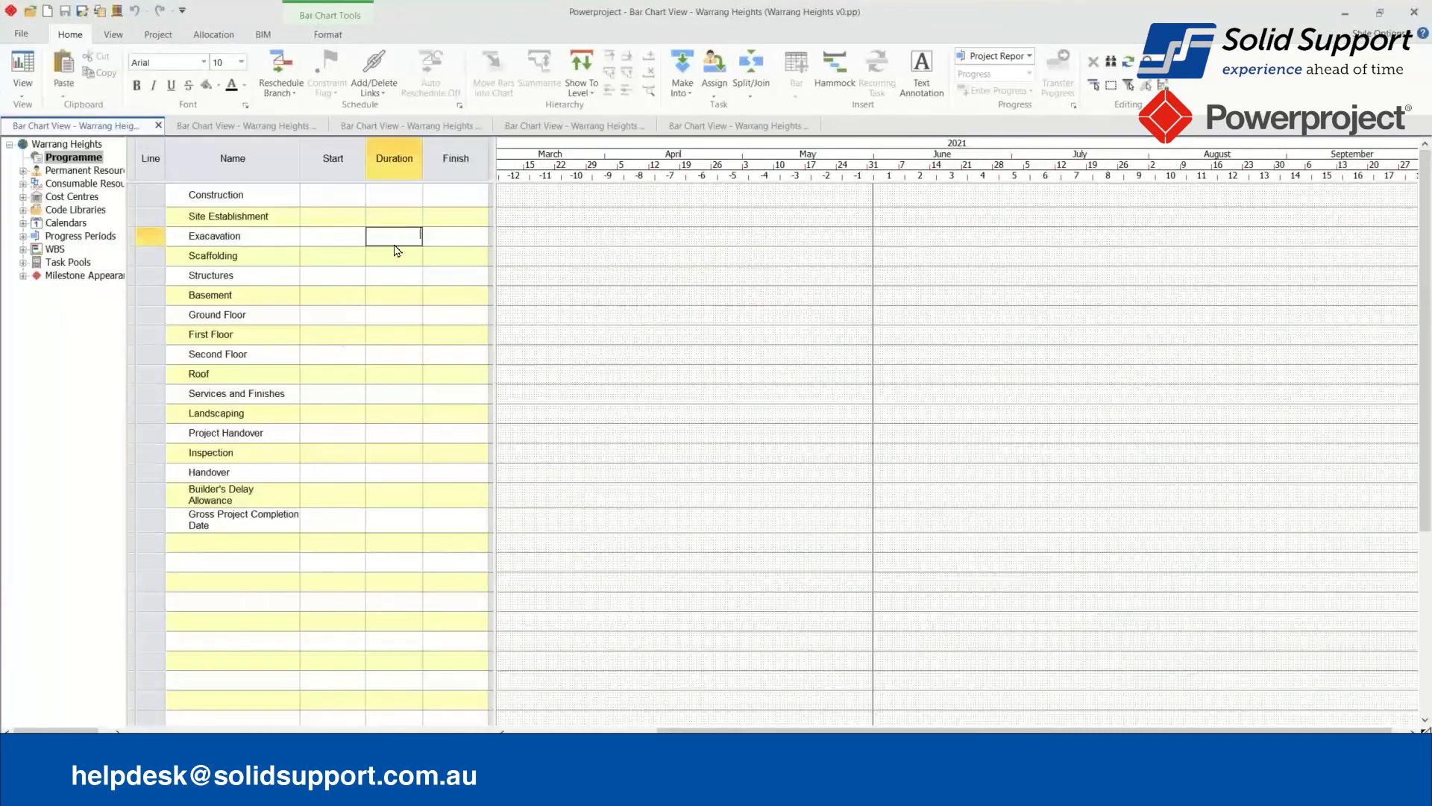
text(2)
key(Return)
text(2)
key(Return)
text(2)
key(Return)
text(2)
key(Return)
text(2)
key(Return)
text(2)
key(Return)
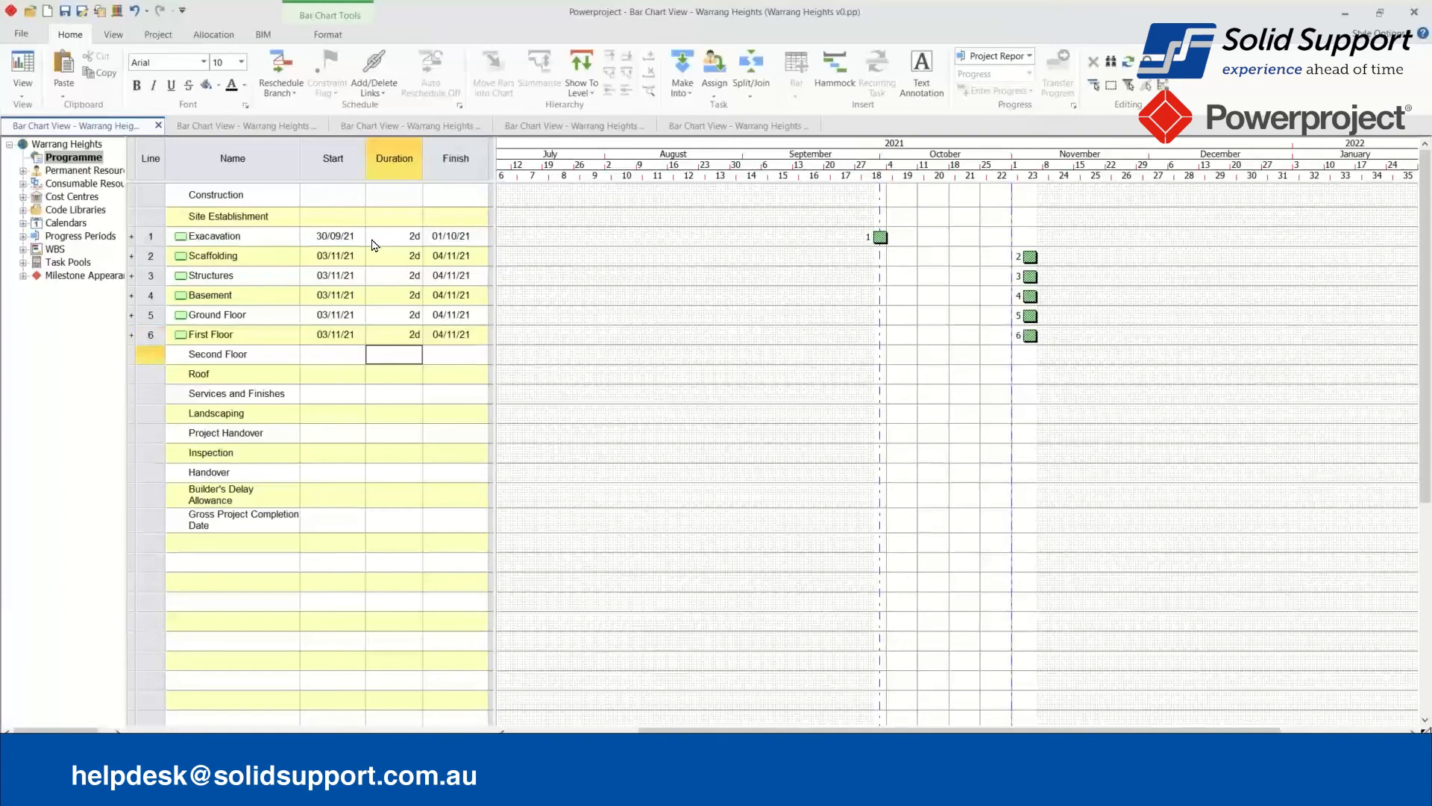
Link the six tasks from Exacavation to First Floor in sequence.
drag(148, 236, 153, 334)
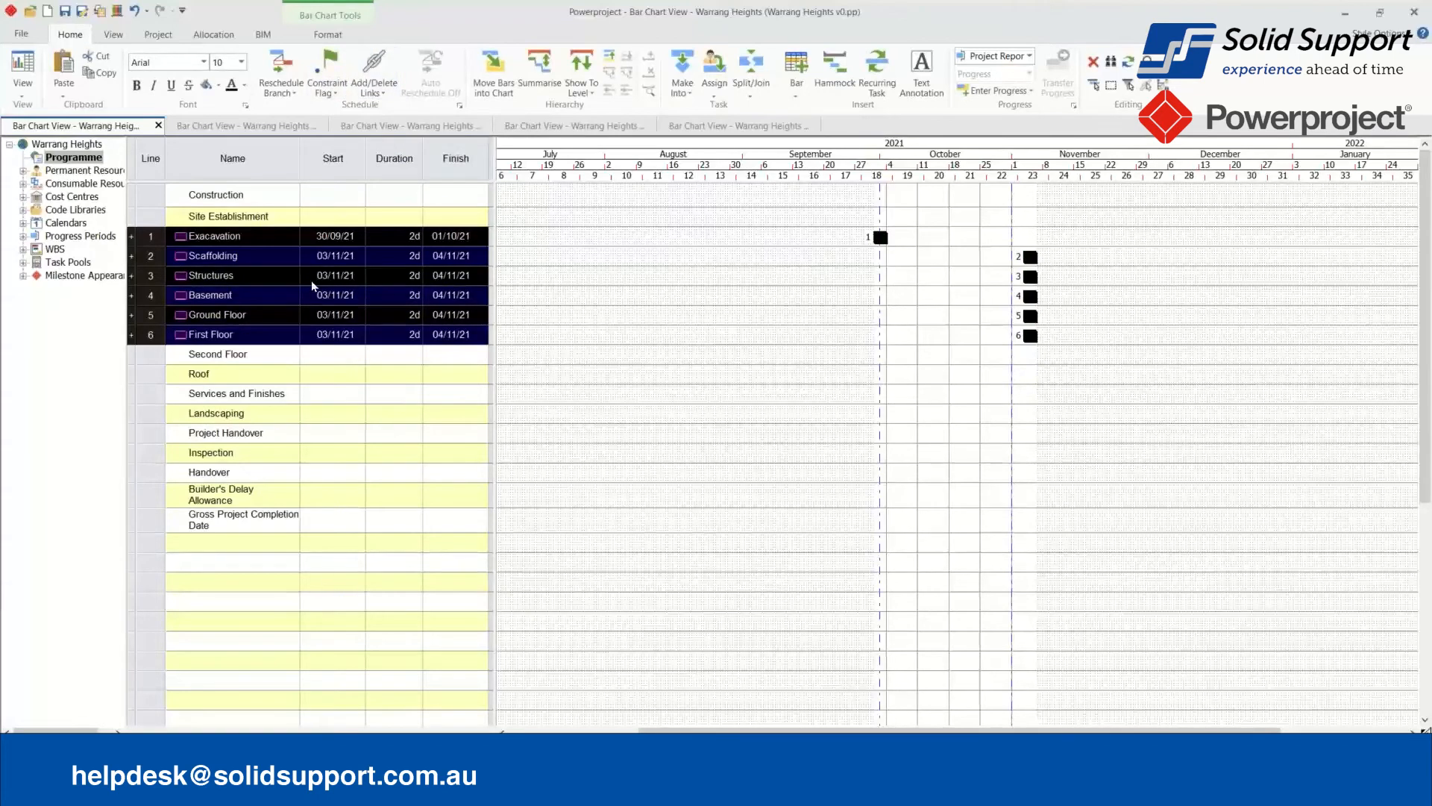
click(377, 74)
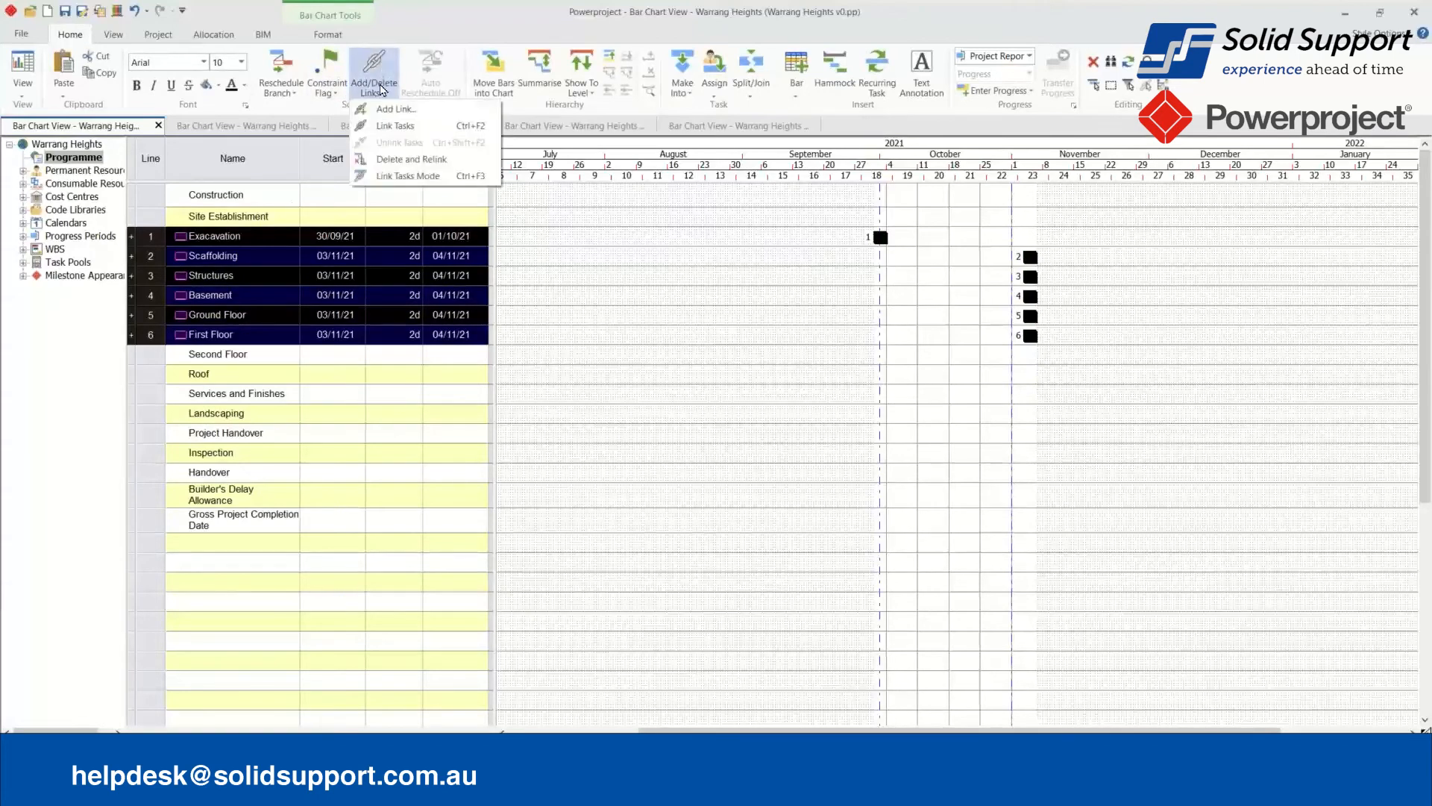
click(390, 128)
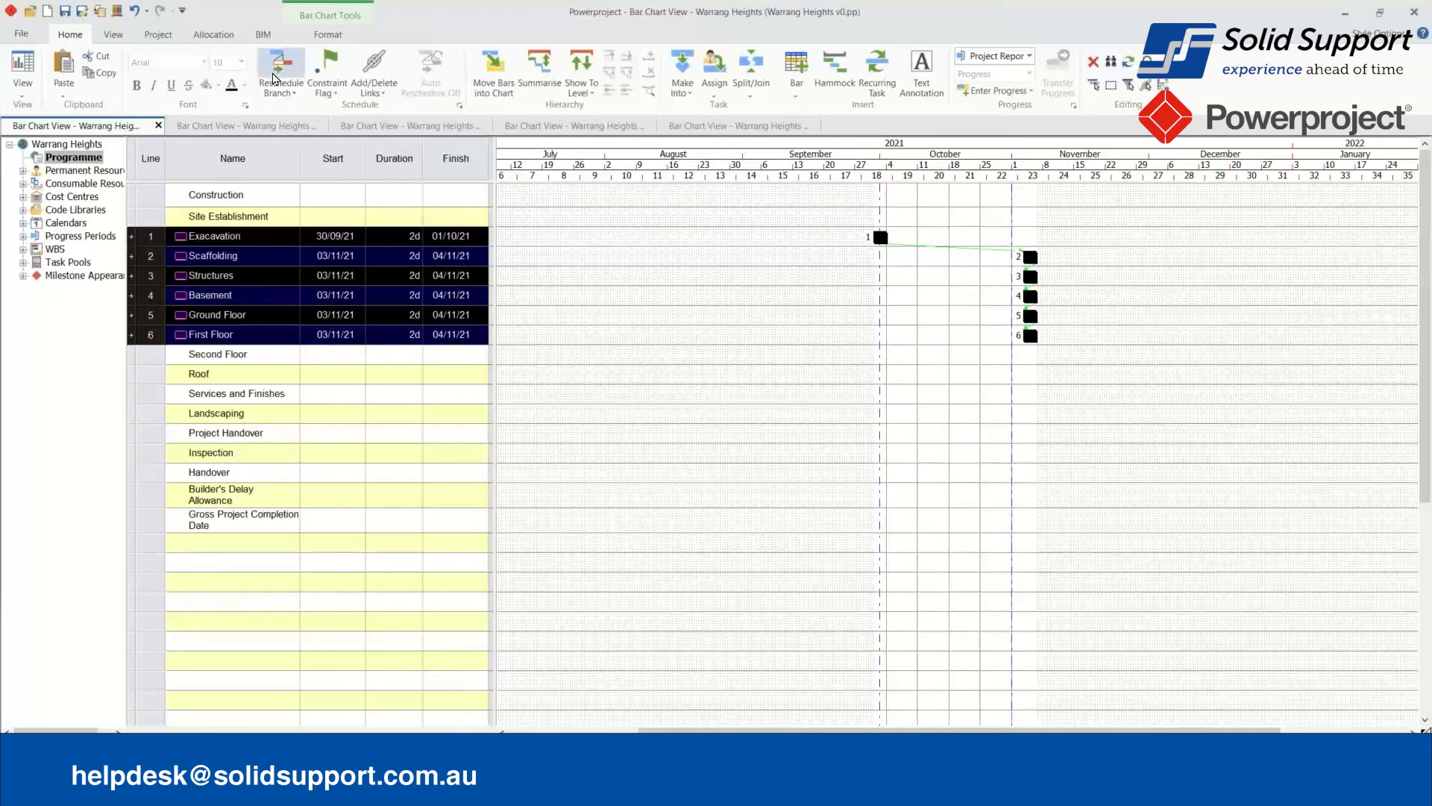
Reschedule the linked tasks with the straighten progress period set to <None>.
click(287, 63)
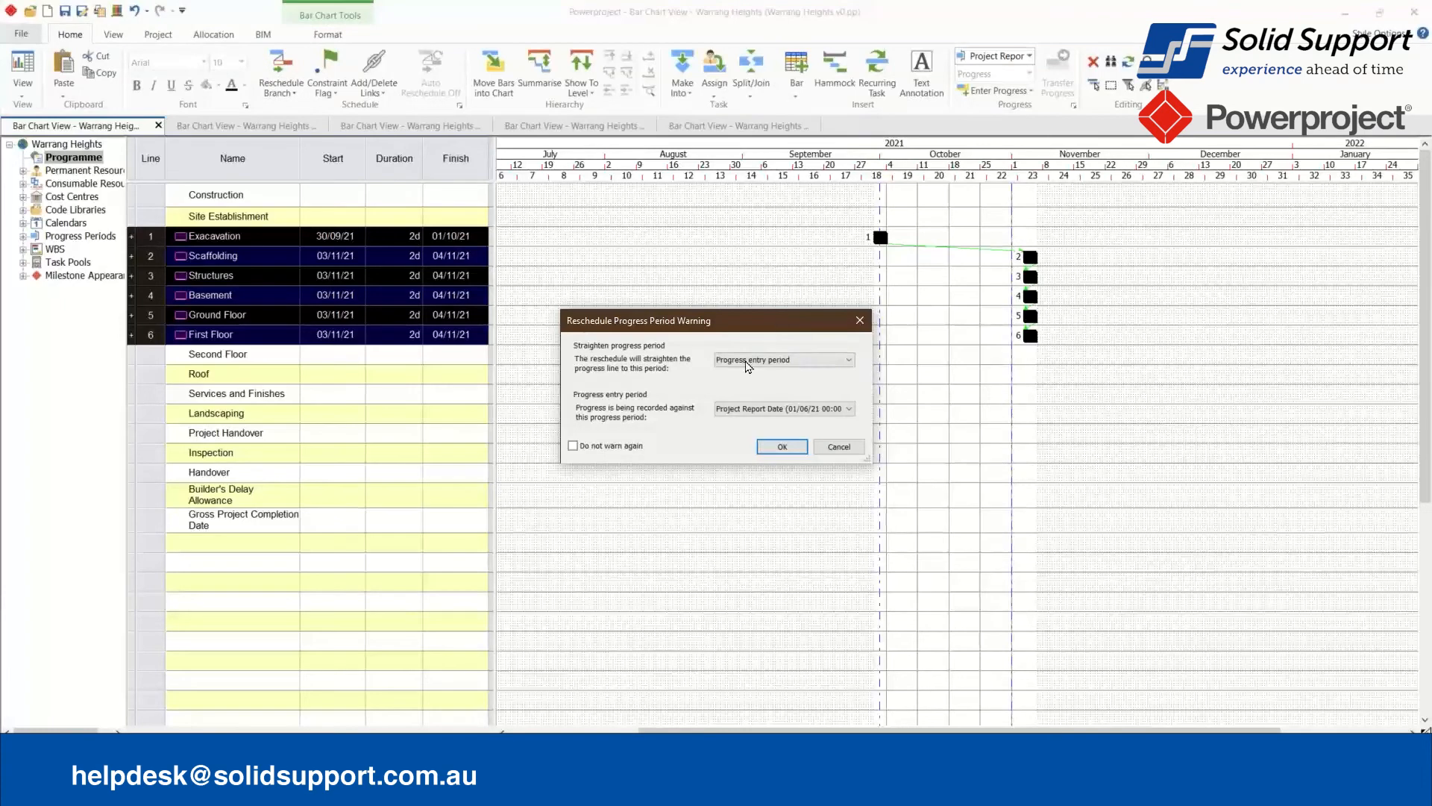
click(748, 361)
click(732, 383)
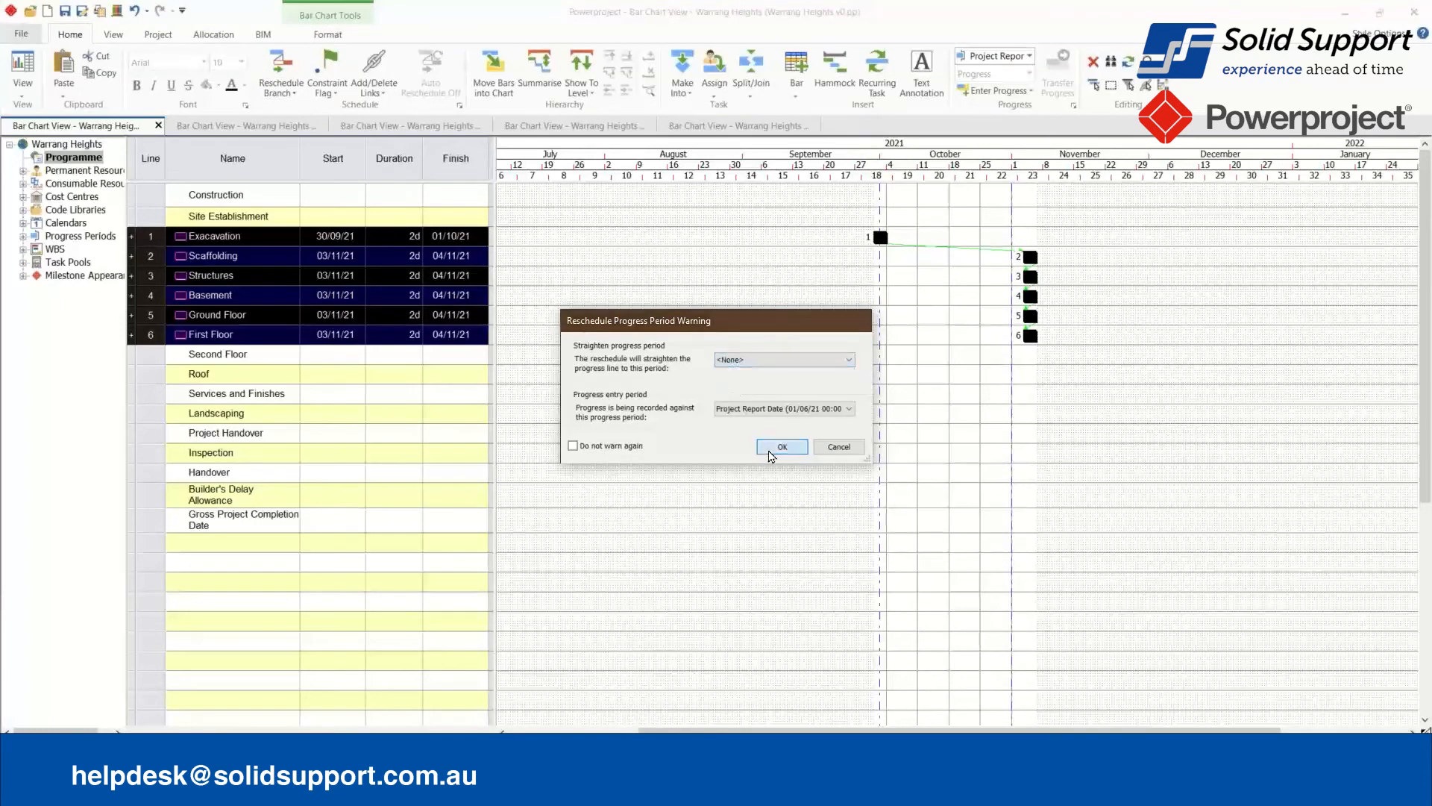
click(780, 448)
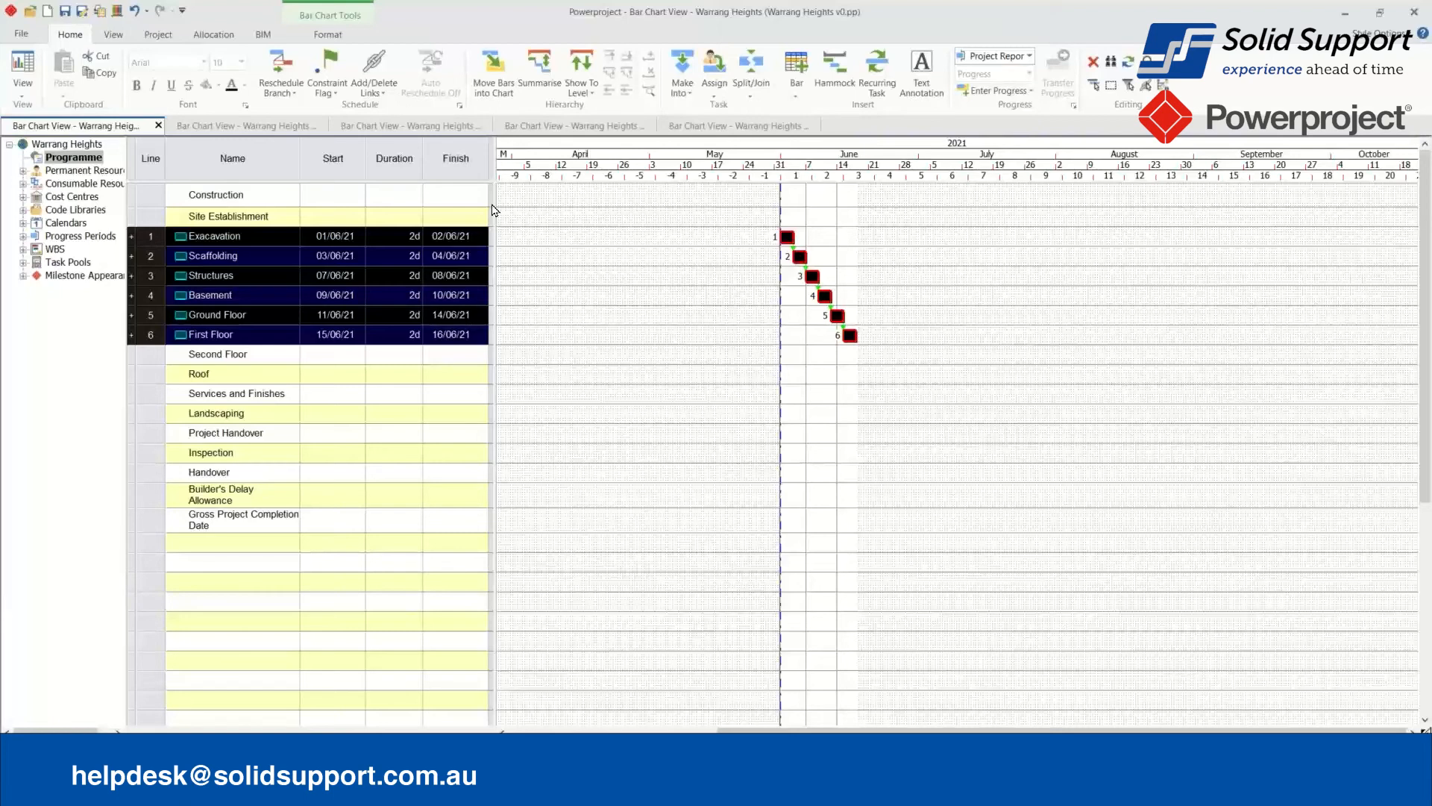
Enter a duration of 2 days for Landscaping and 4 days for Inspection.
click(370, 417)
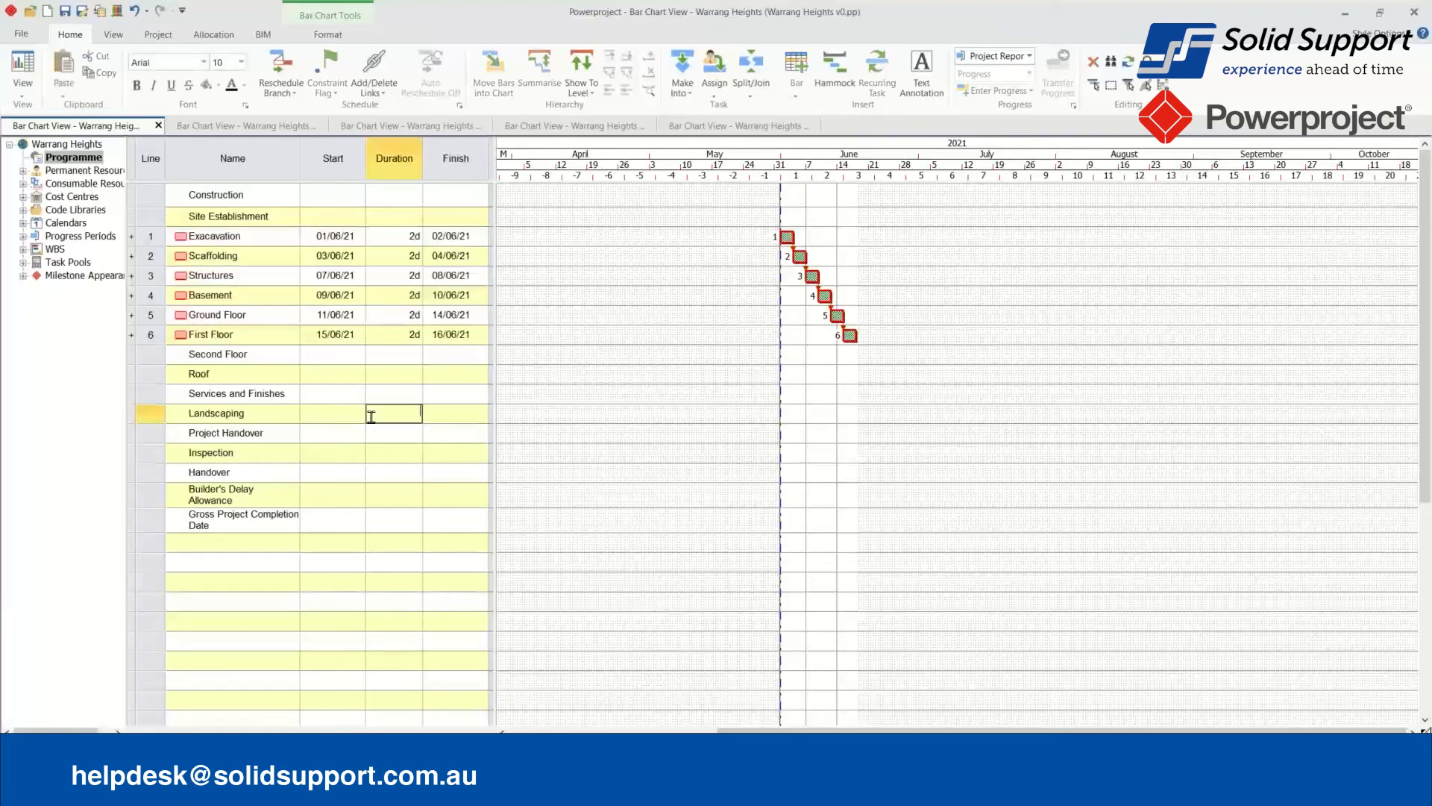
text(2)
key(Return)
key(Return)
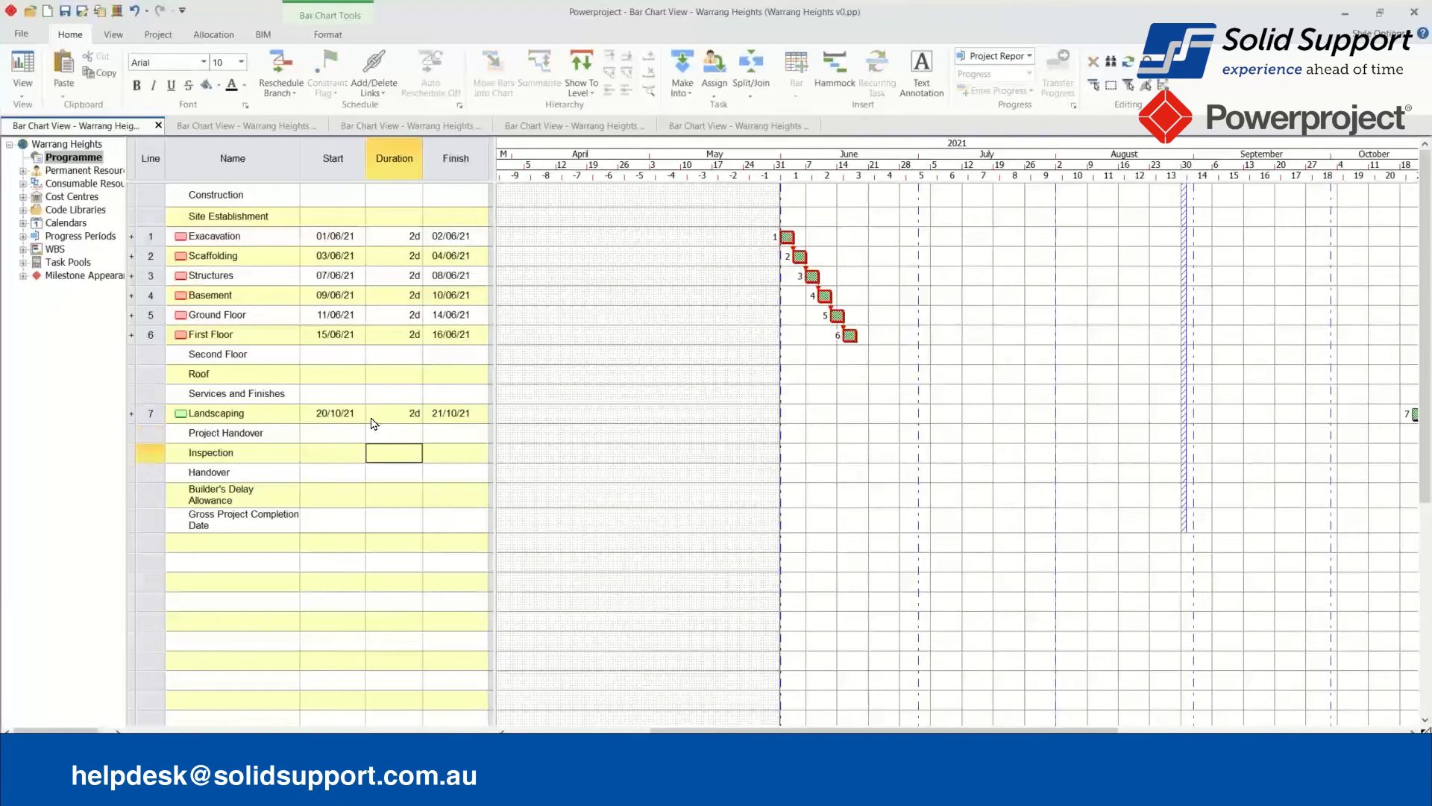
text(4)
key(Return)
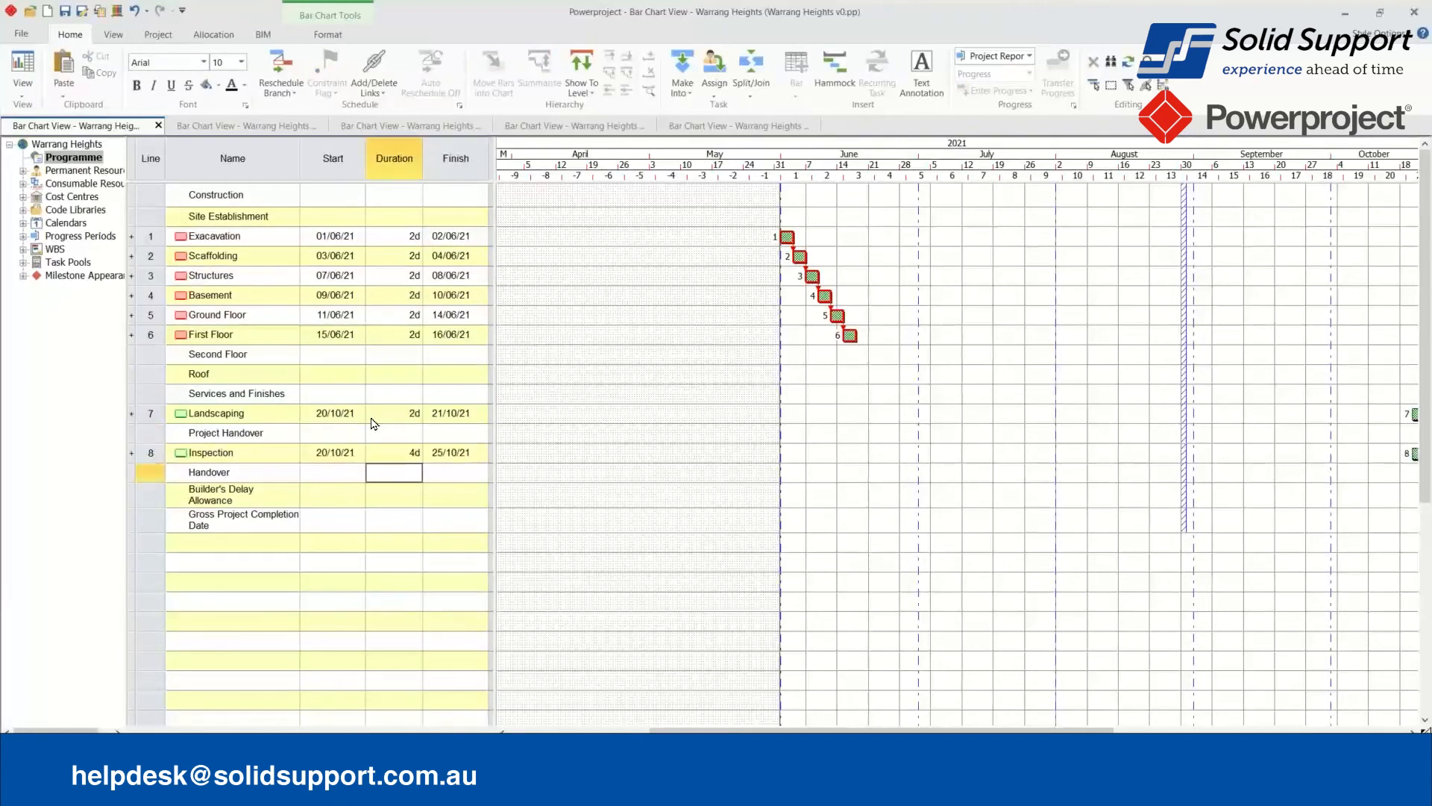
key(Down)
key(Left)
text(5)
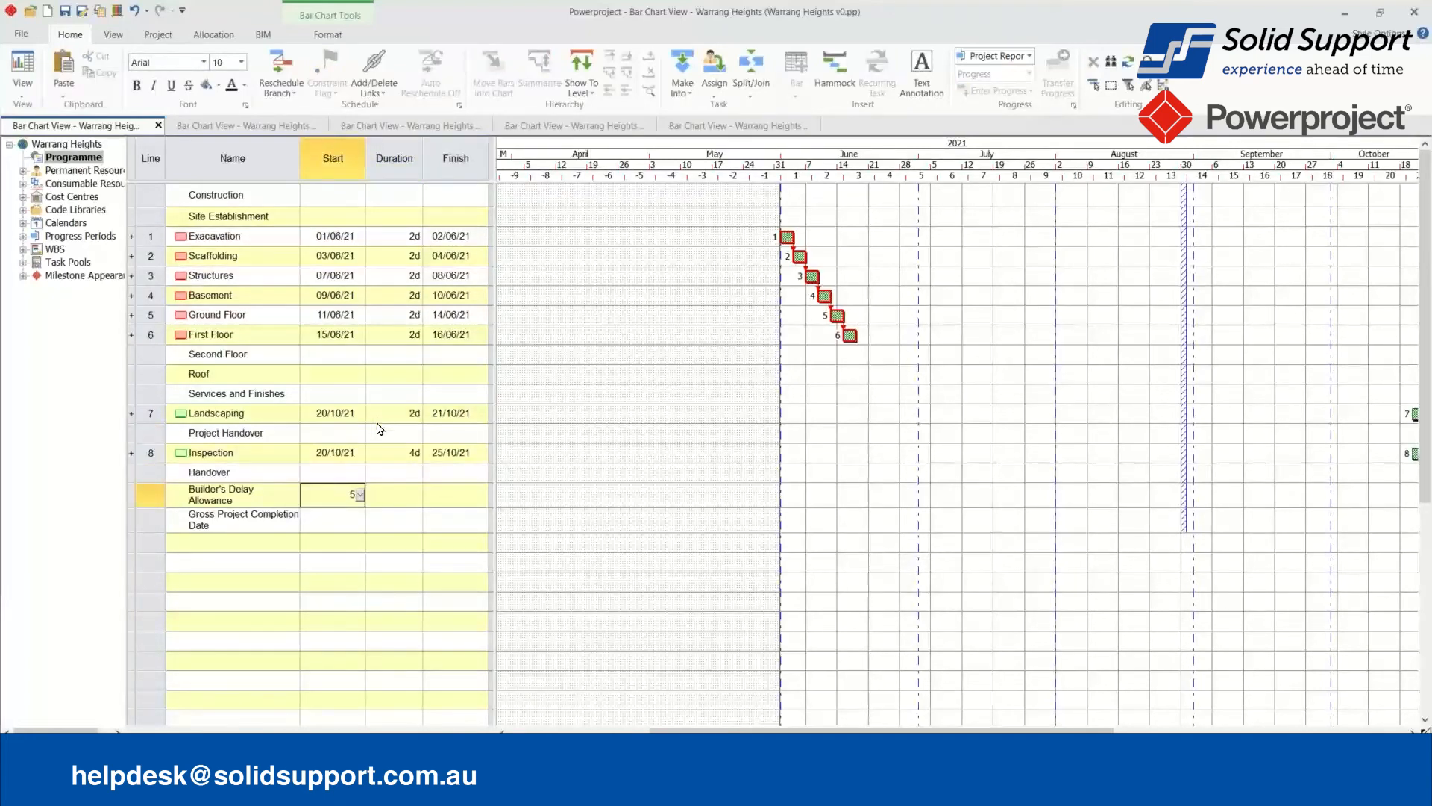
key(Escape)
Enter a duration of 2 days for Project Handover and 1 week for Handover.
click(389, 433)
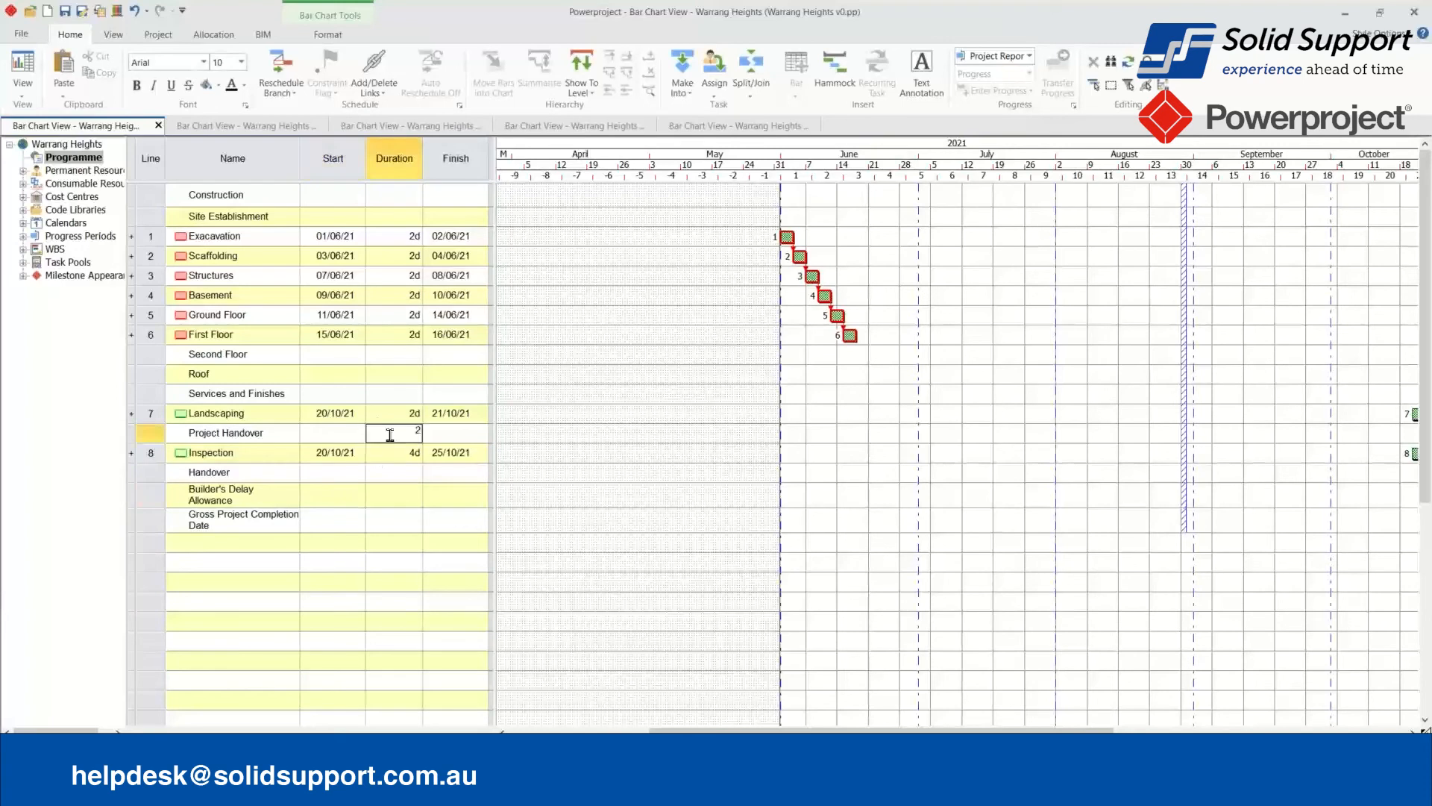
key(Return)
text(1w)
key(Return)
Link Landscaping to Inspection and reschedule with the straighten progress period set to <None>.
click(151, 414)
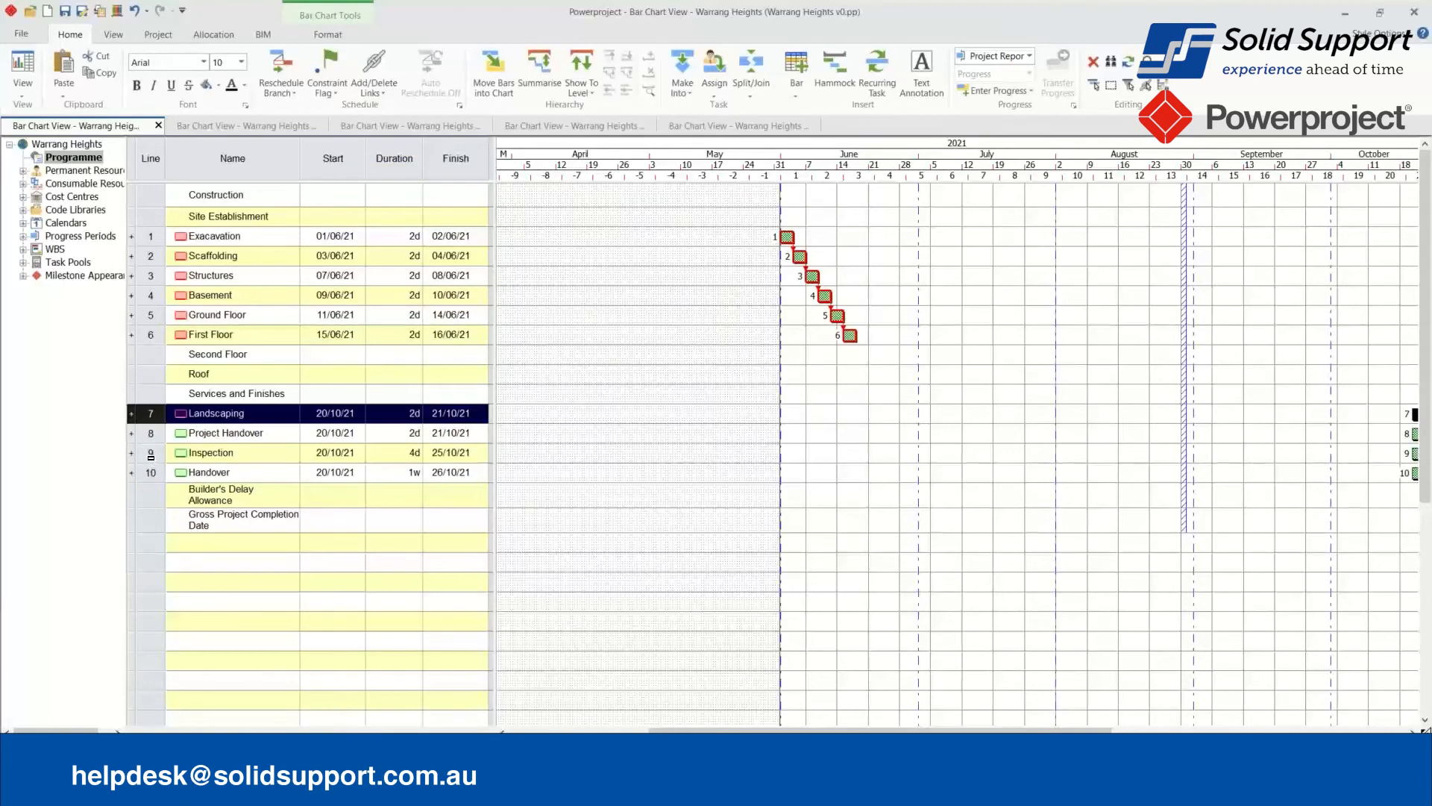
ctrl+click(151, 454)
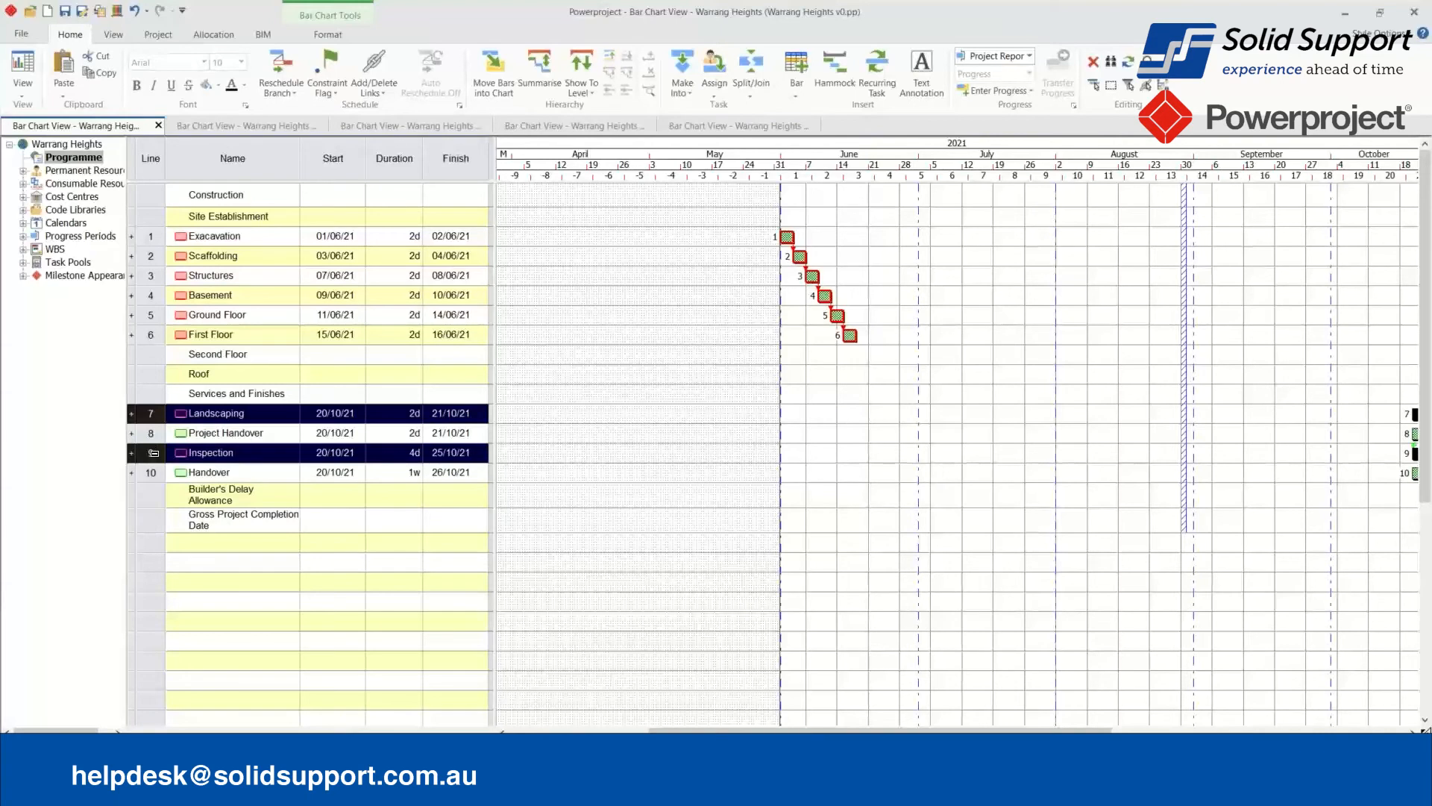
click(284, 95)
click(345, 151)
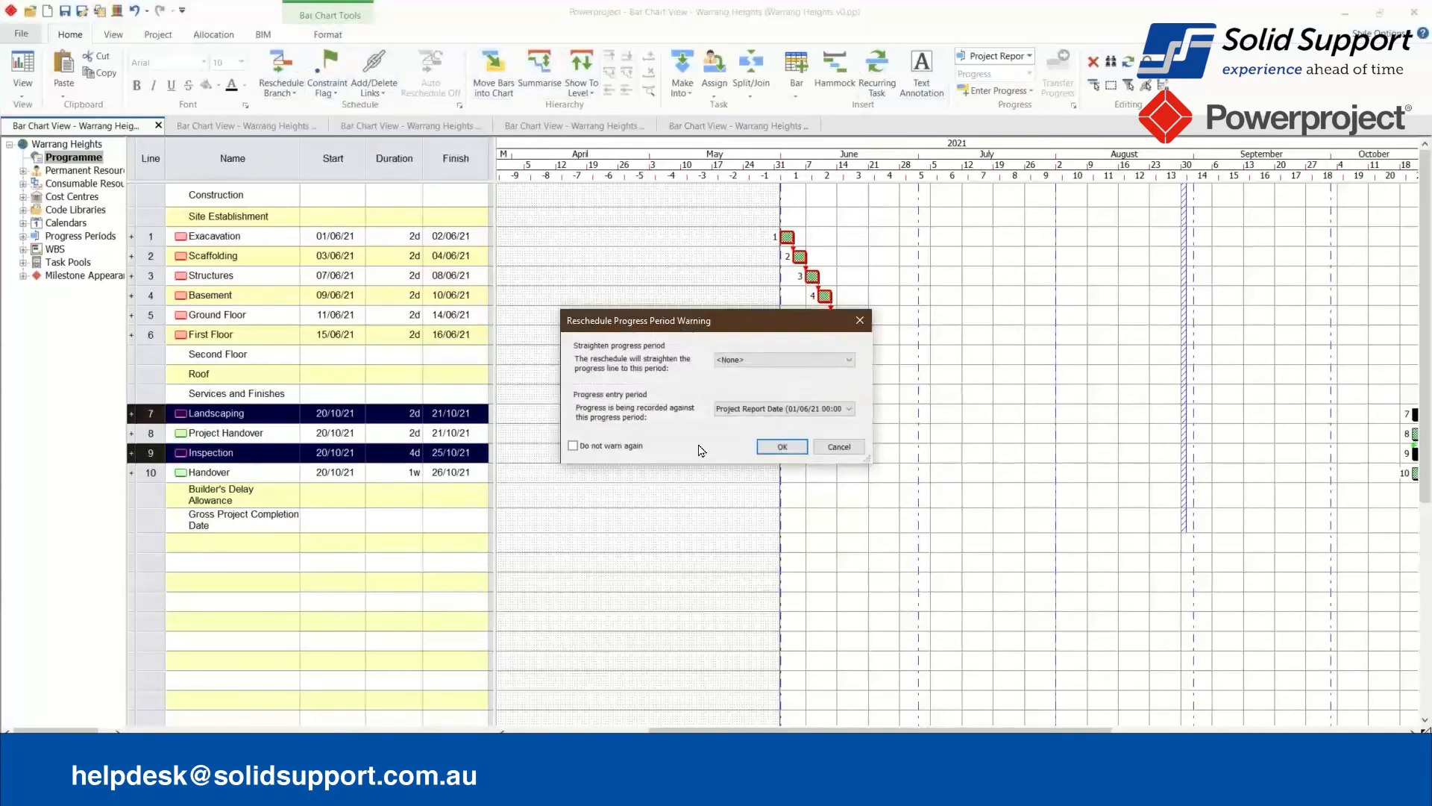
click(782, 446)
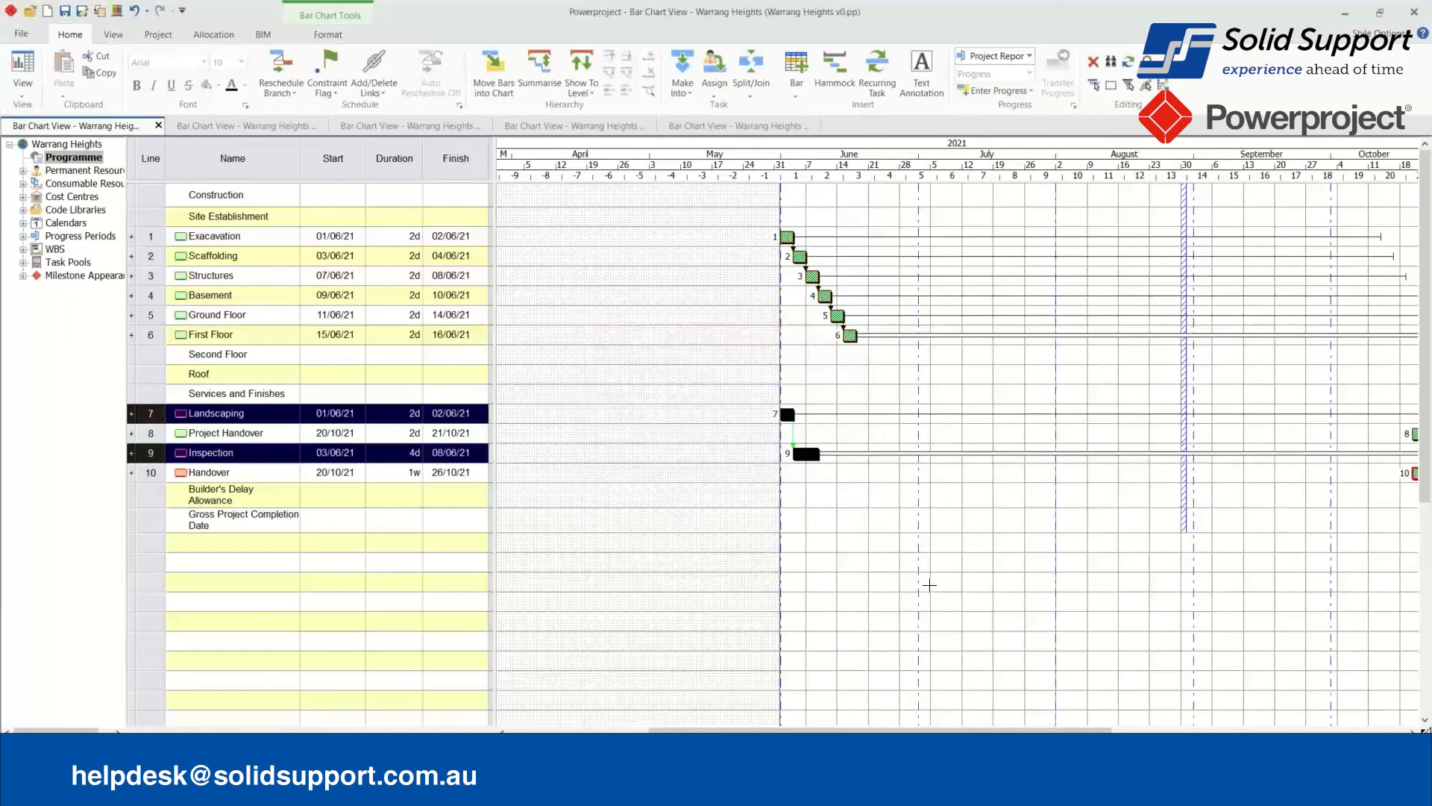
Link Project Handover to Handover and reschedule with the straighten progress period set to <None>.
drag(1007, 730, 1099, 730)
click(356, 519)
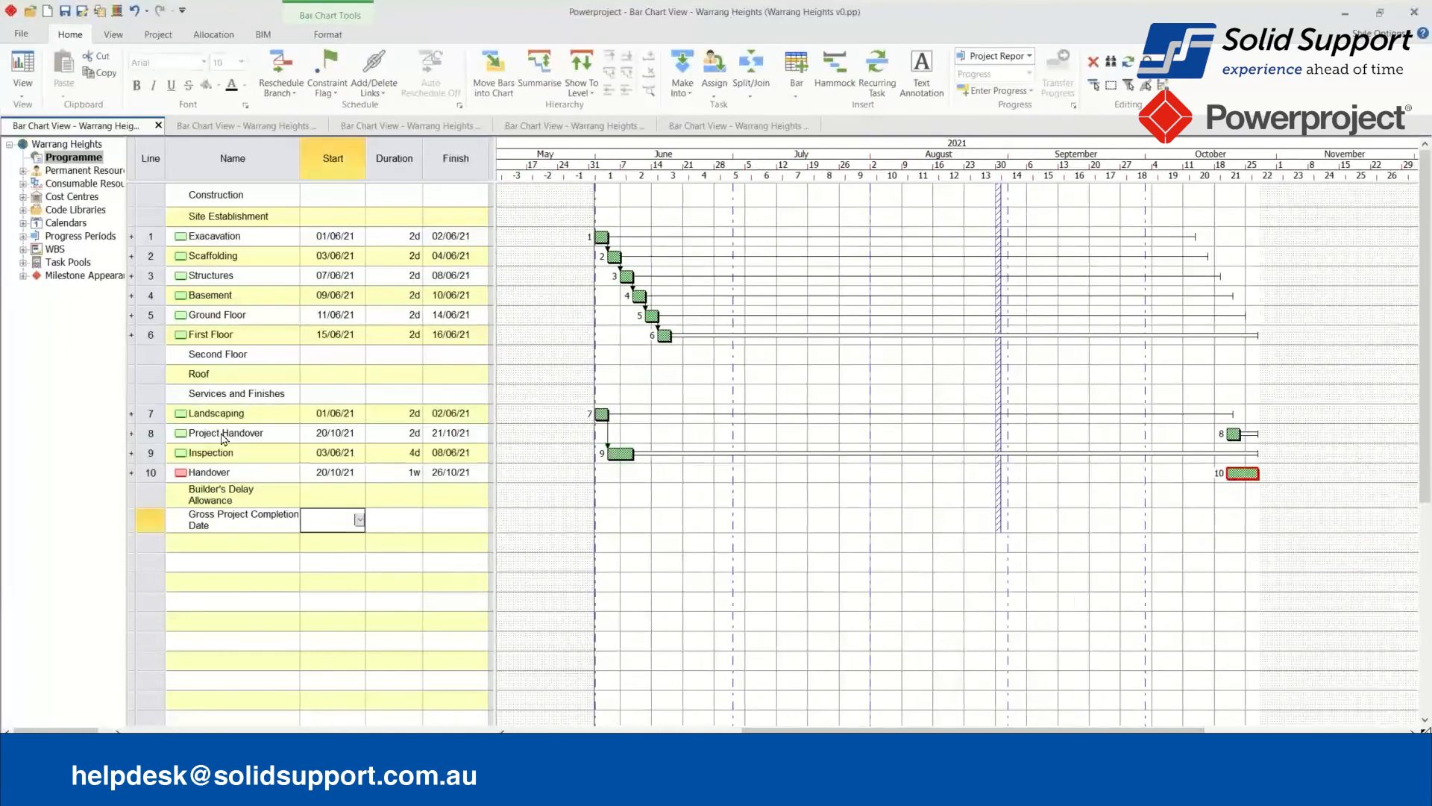
click(149, 433)
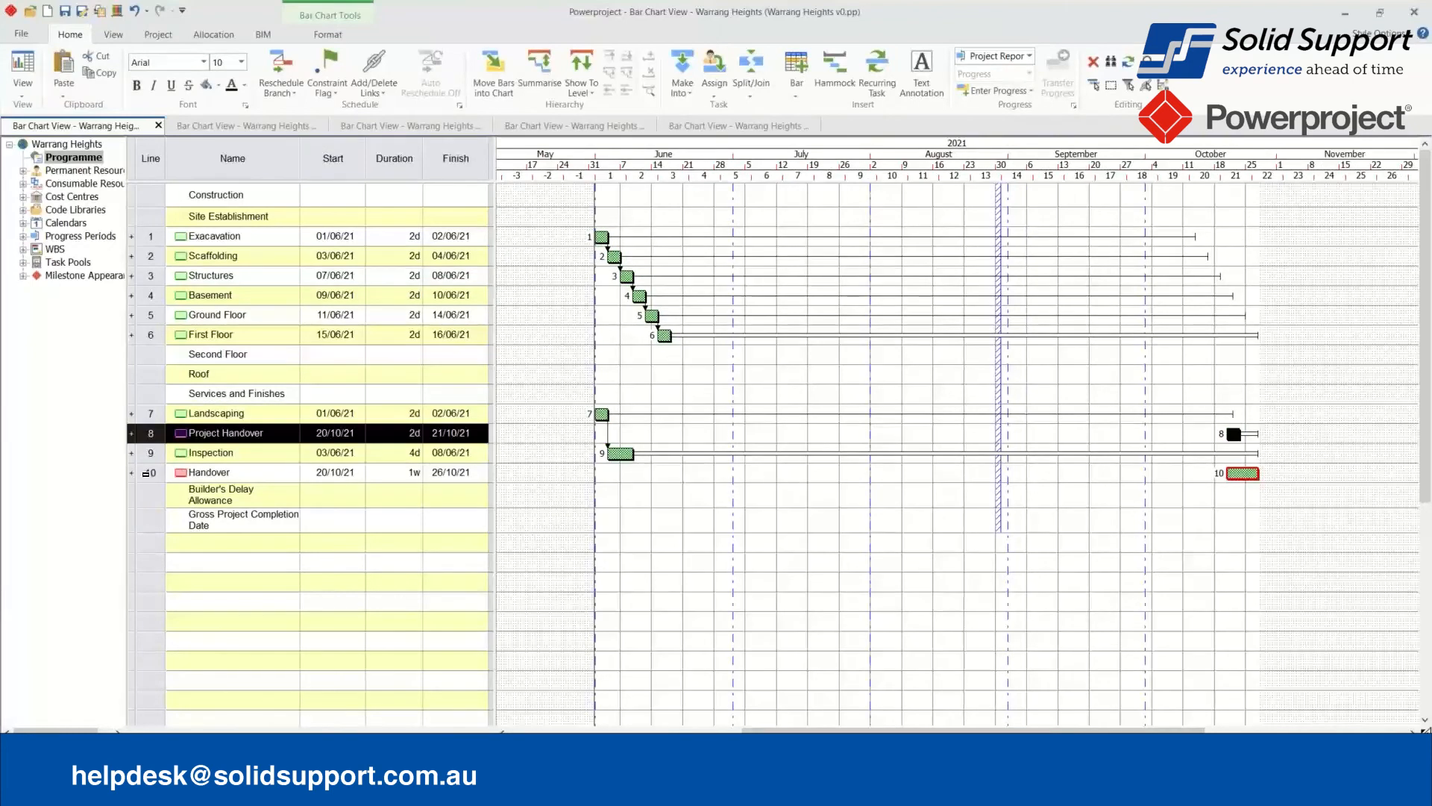
ctrl+click(150, 471)
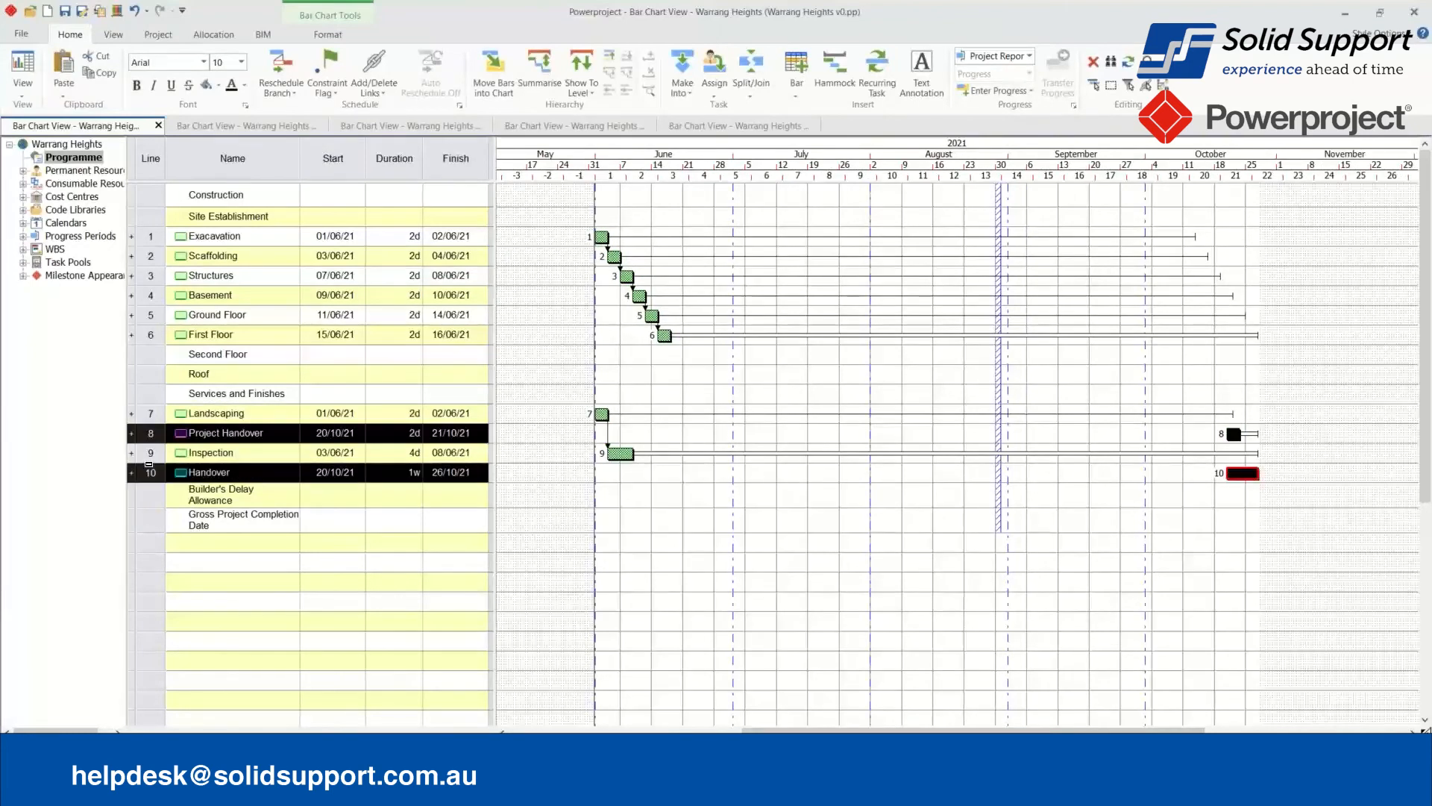
key(ctrl+l)
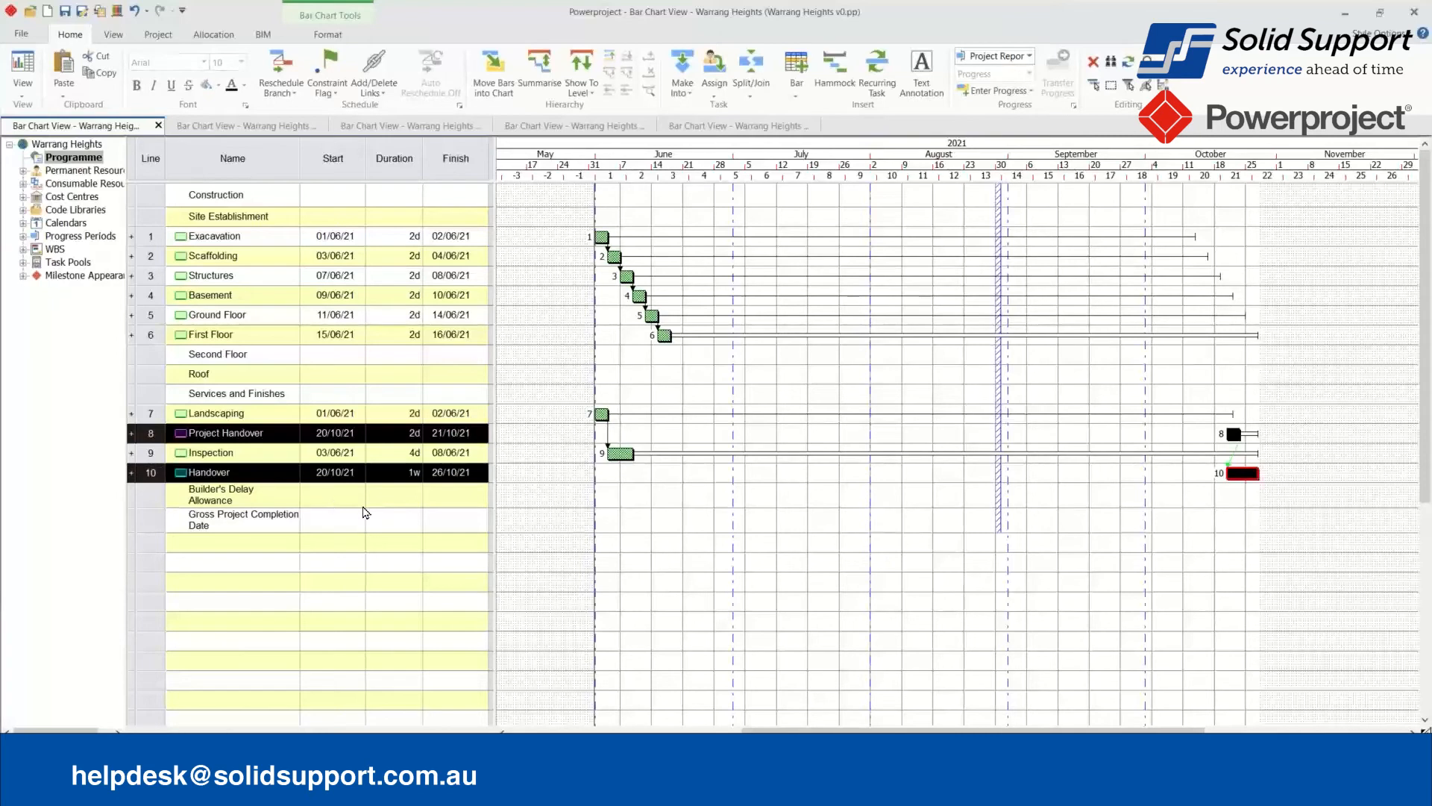
key(F9)
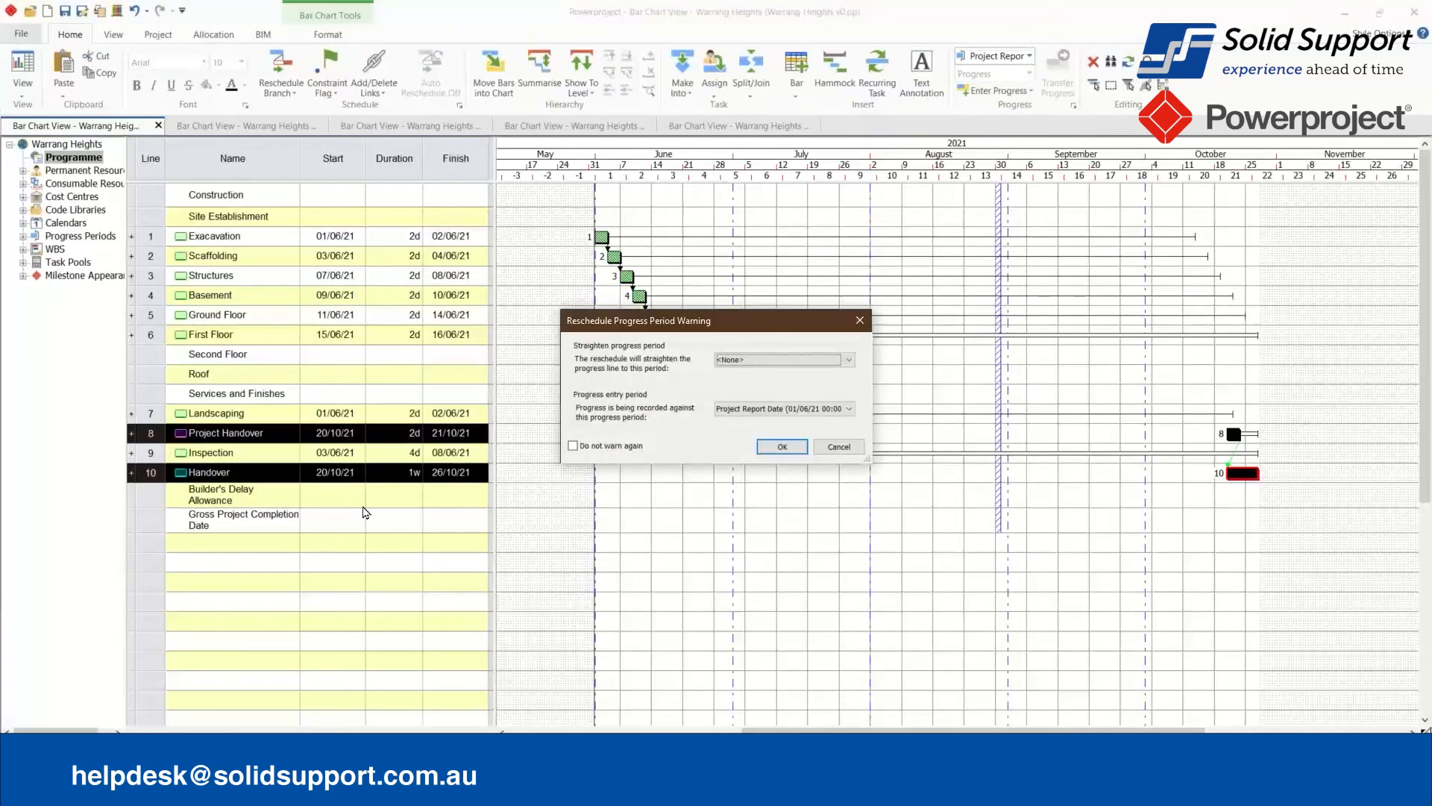
key(Return)
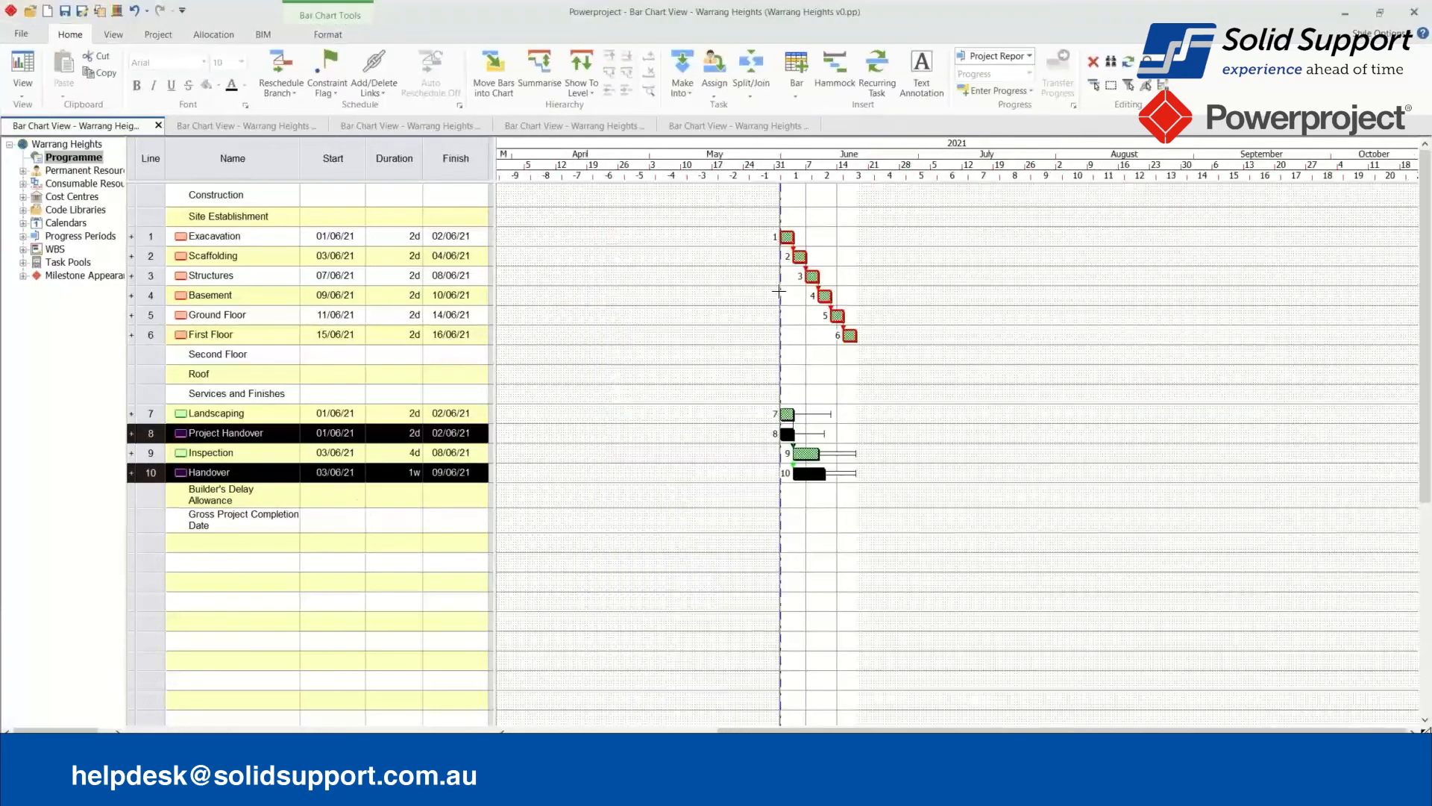
click(729, 330)
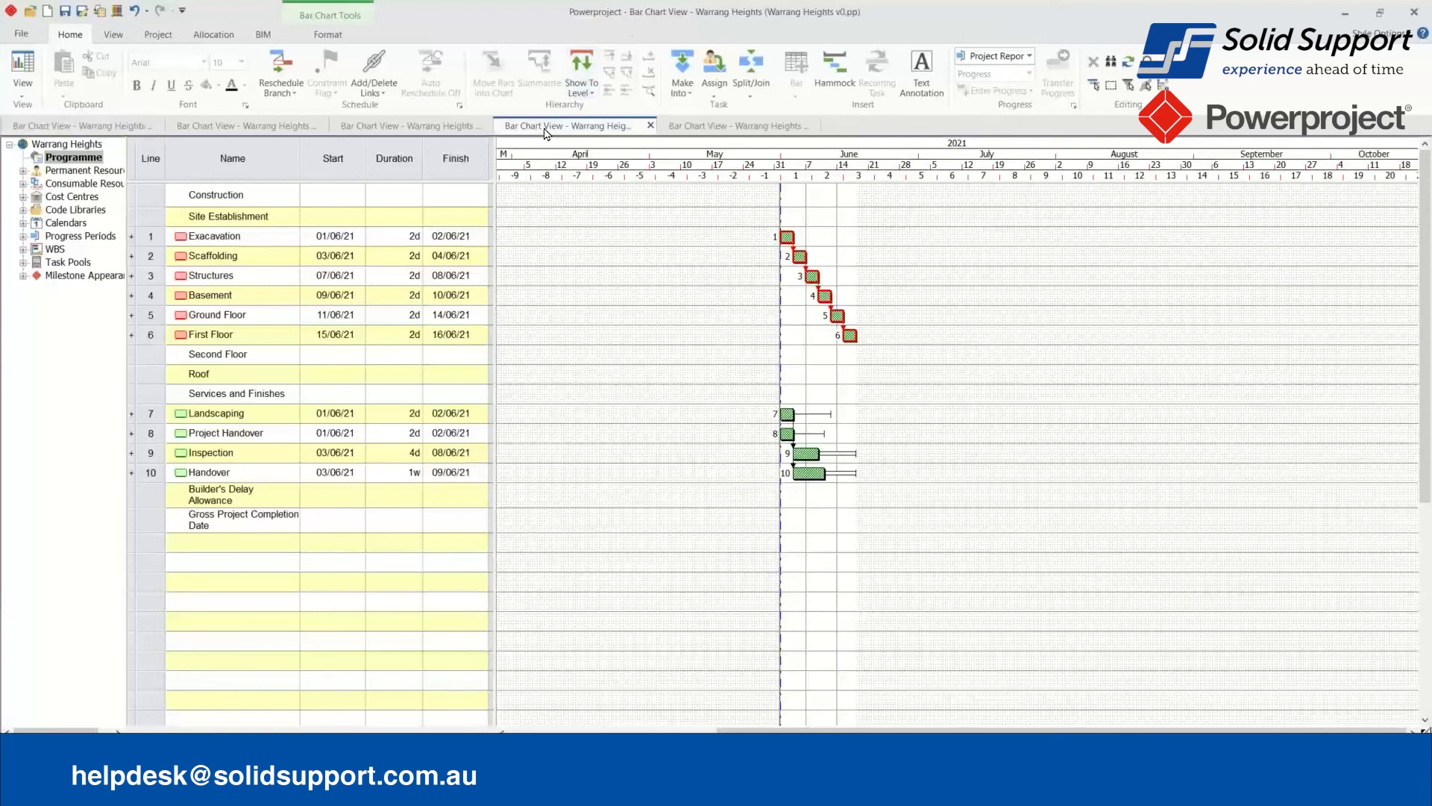
Show the whole programme in the Status 4 chart and look at the Baseline chart for comparison.
click(571, 125)
scroll(152, 314, up, 5)
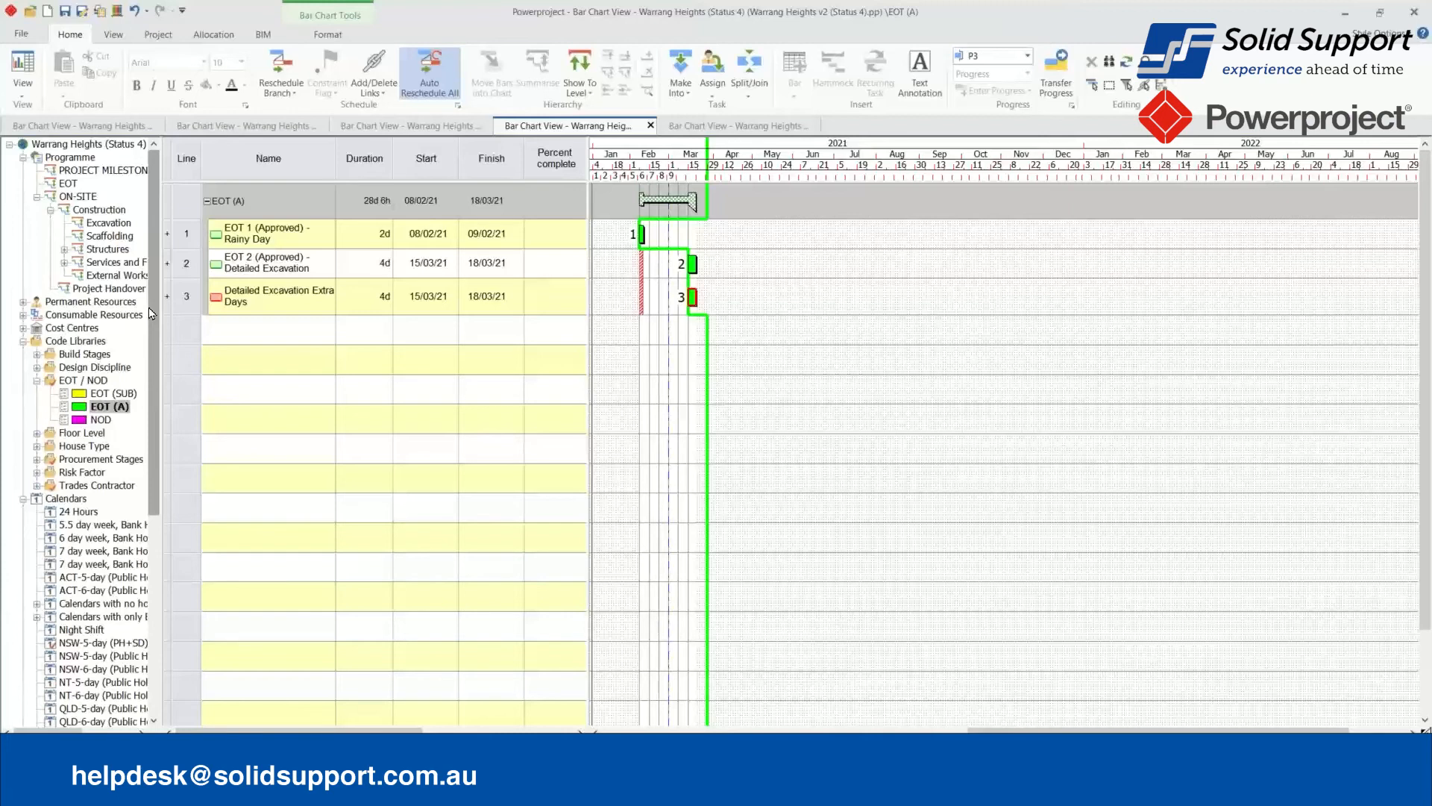
click(70, 157)
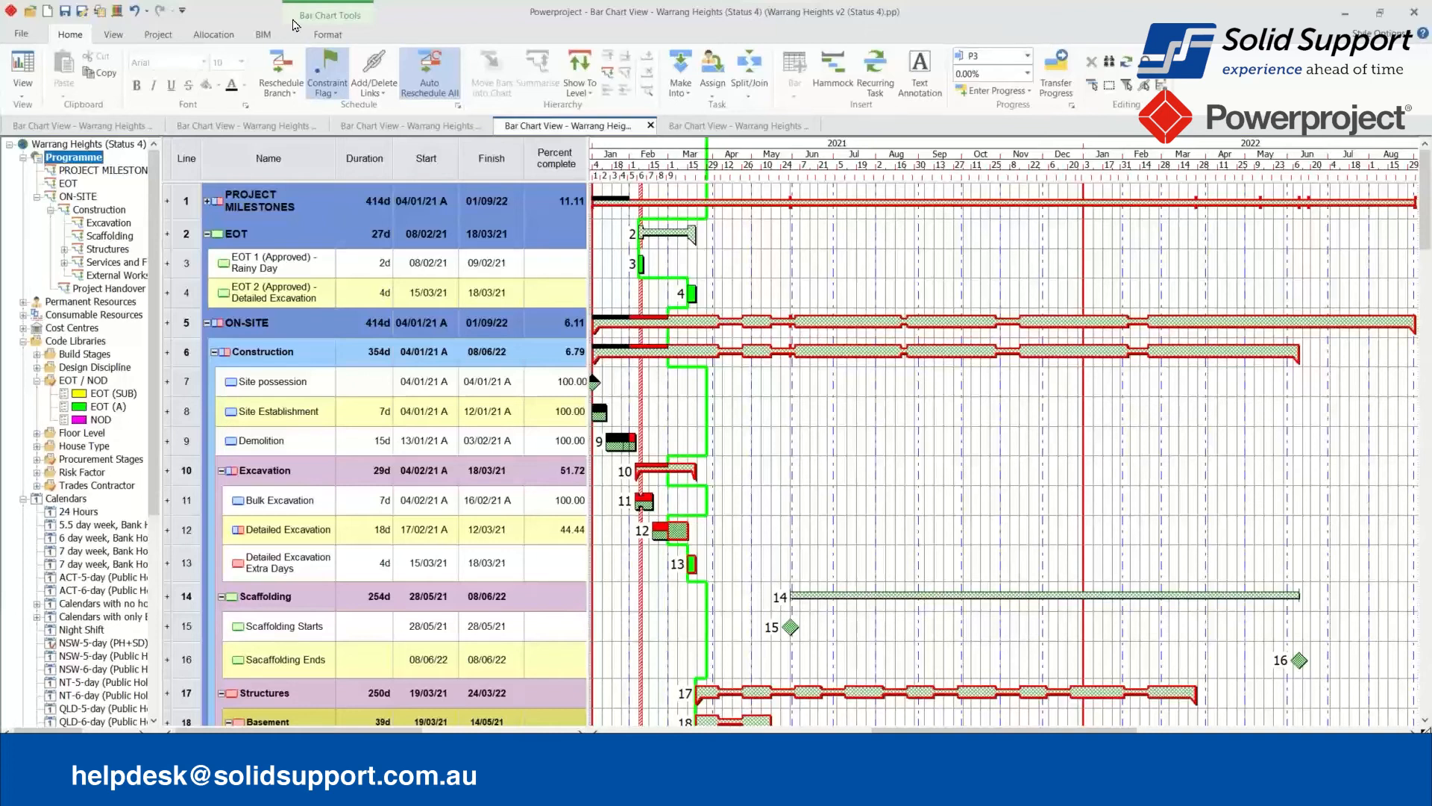
click(152, 39)
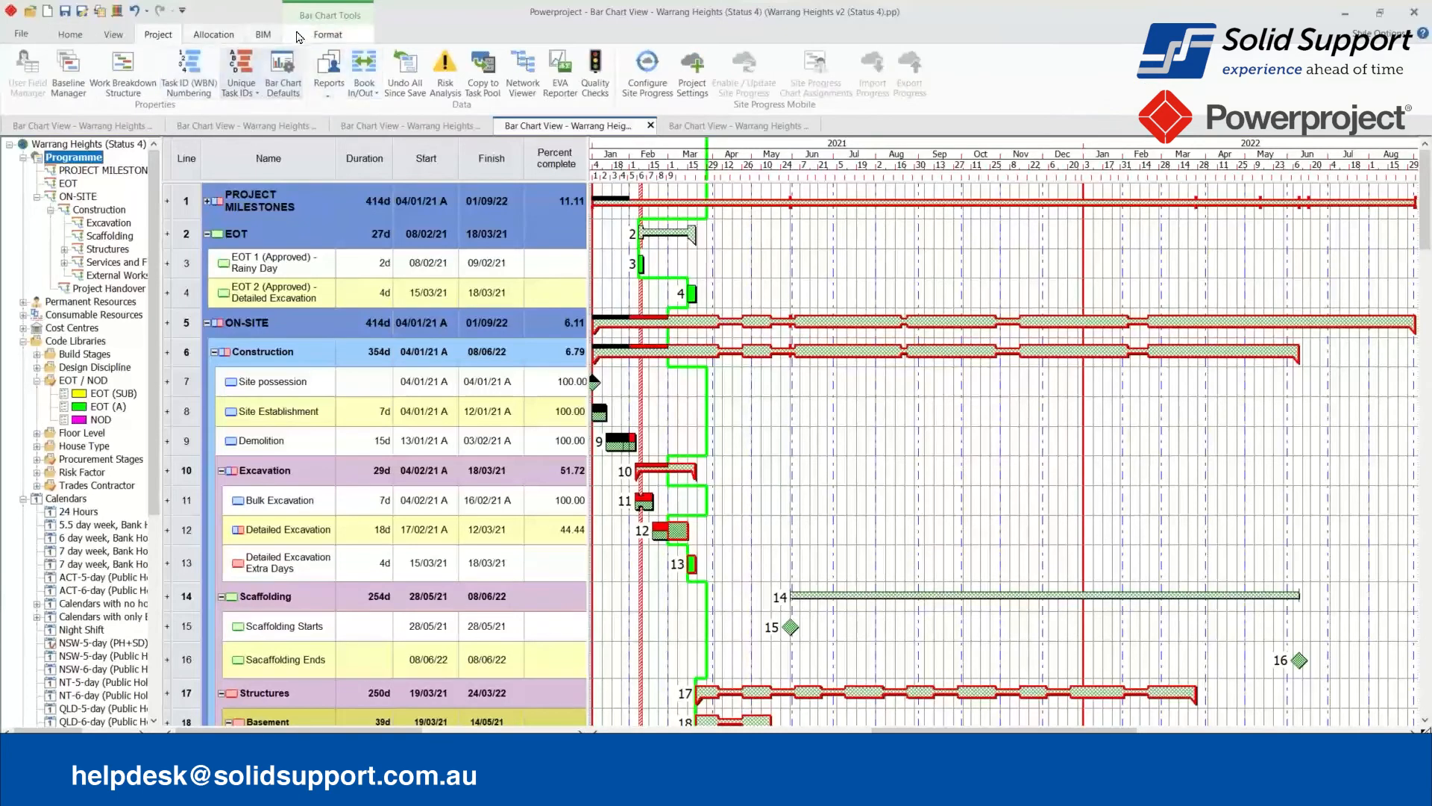
click(327, 34)
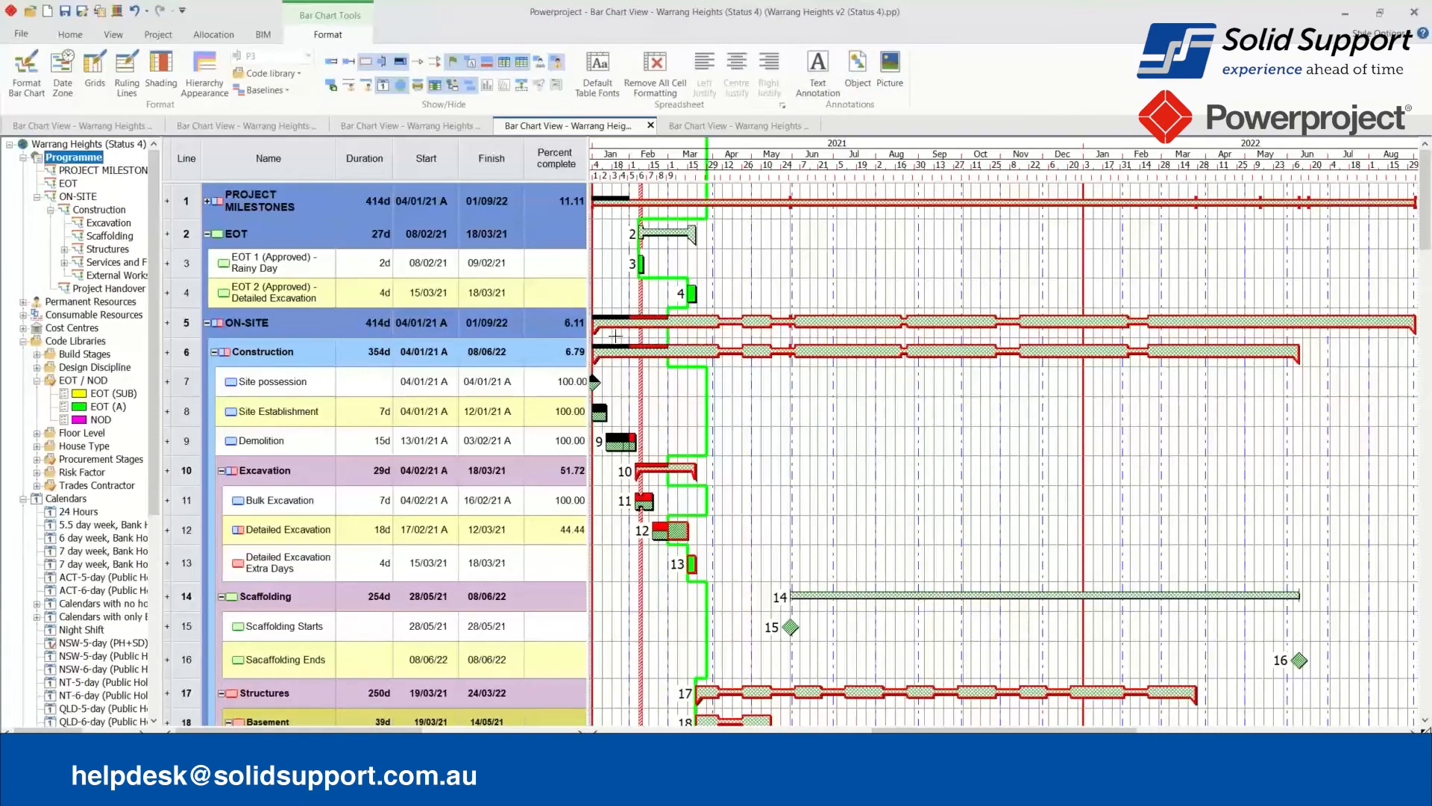
click(409, 126)
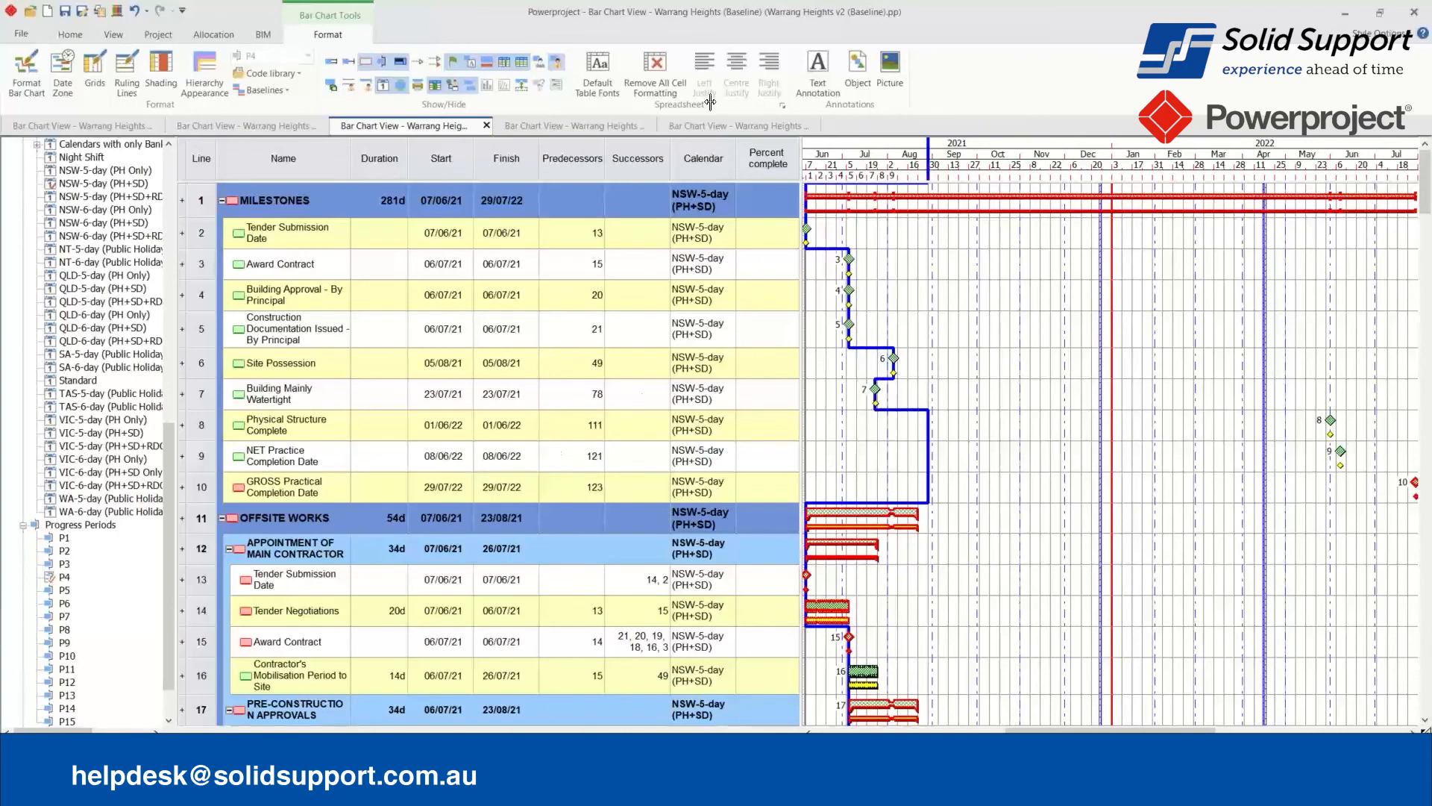
click(612, 133)
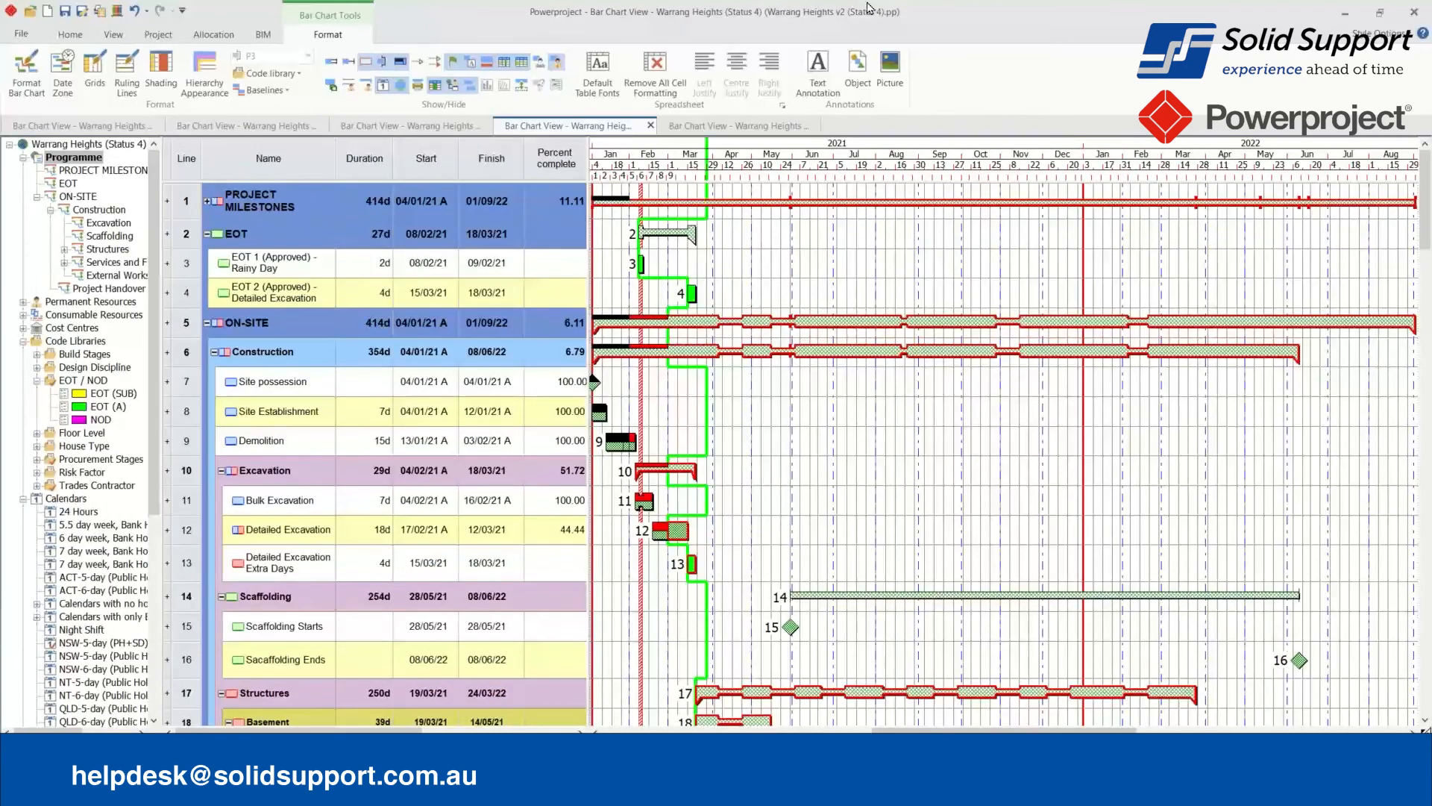
Examine the baselines of the Status 4 project and the option to import one from a project file, leaving them as they are.
click(158, 35)
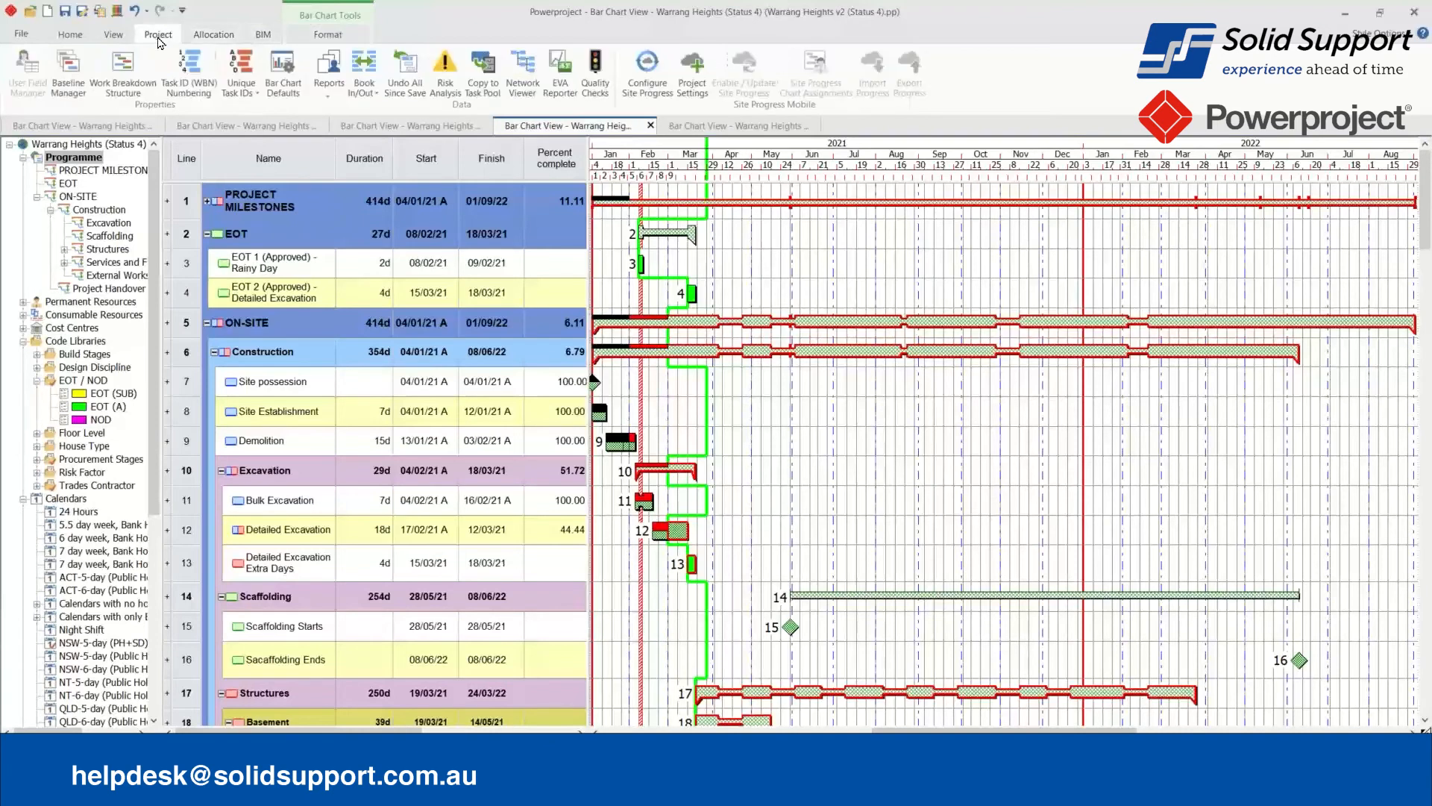
click(68, 71)
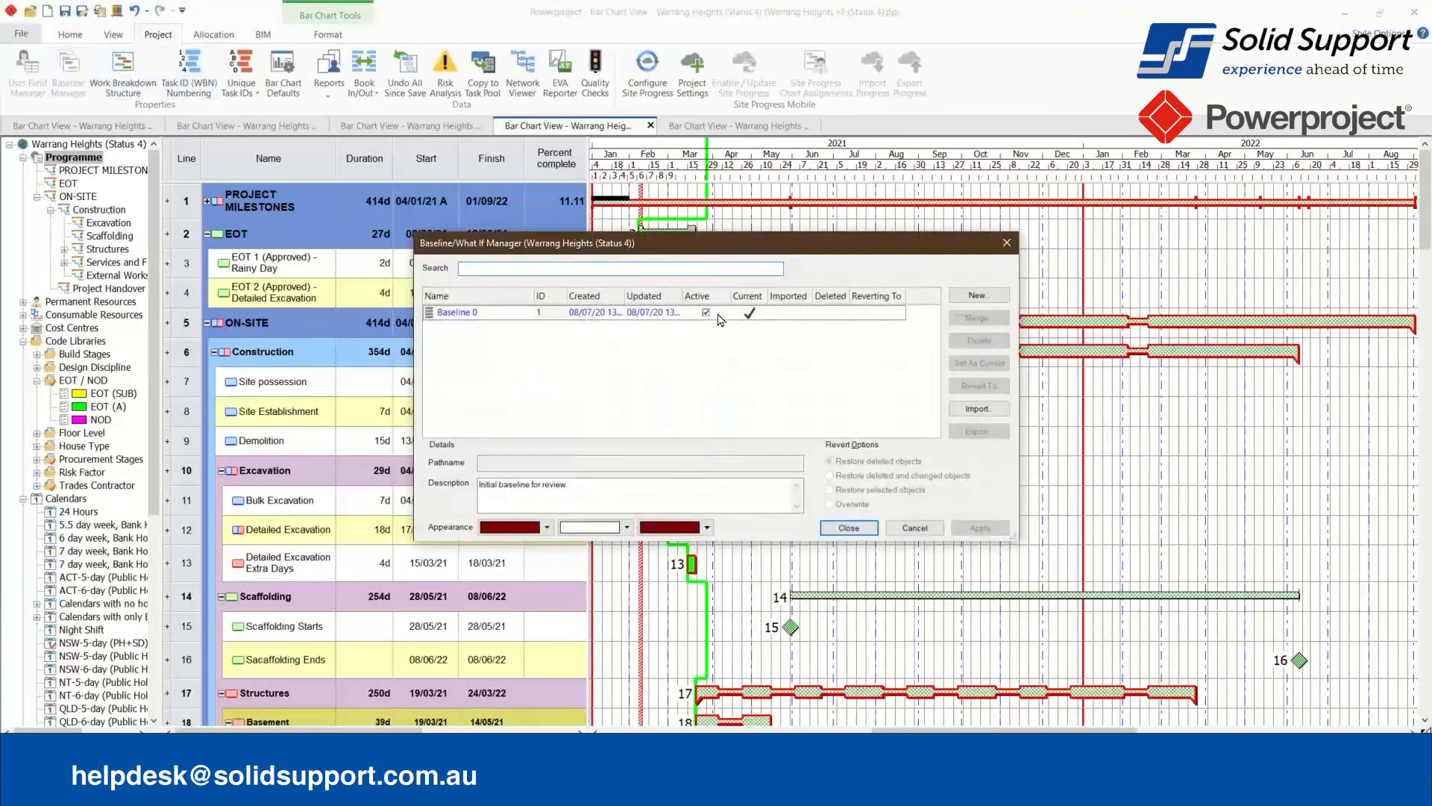
click(982, 417)
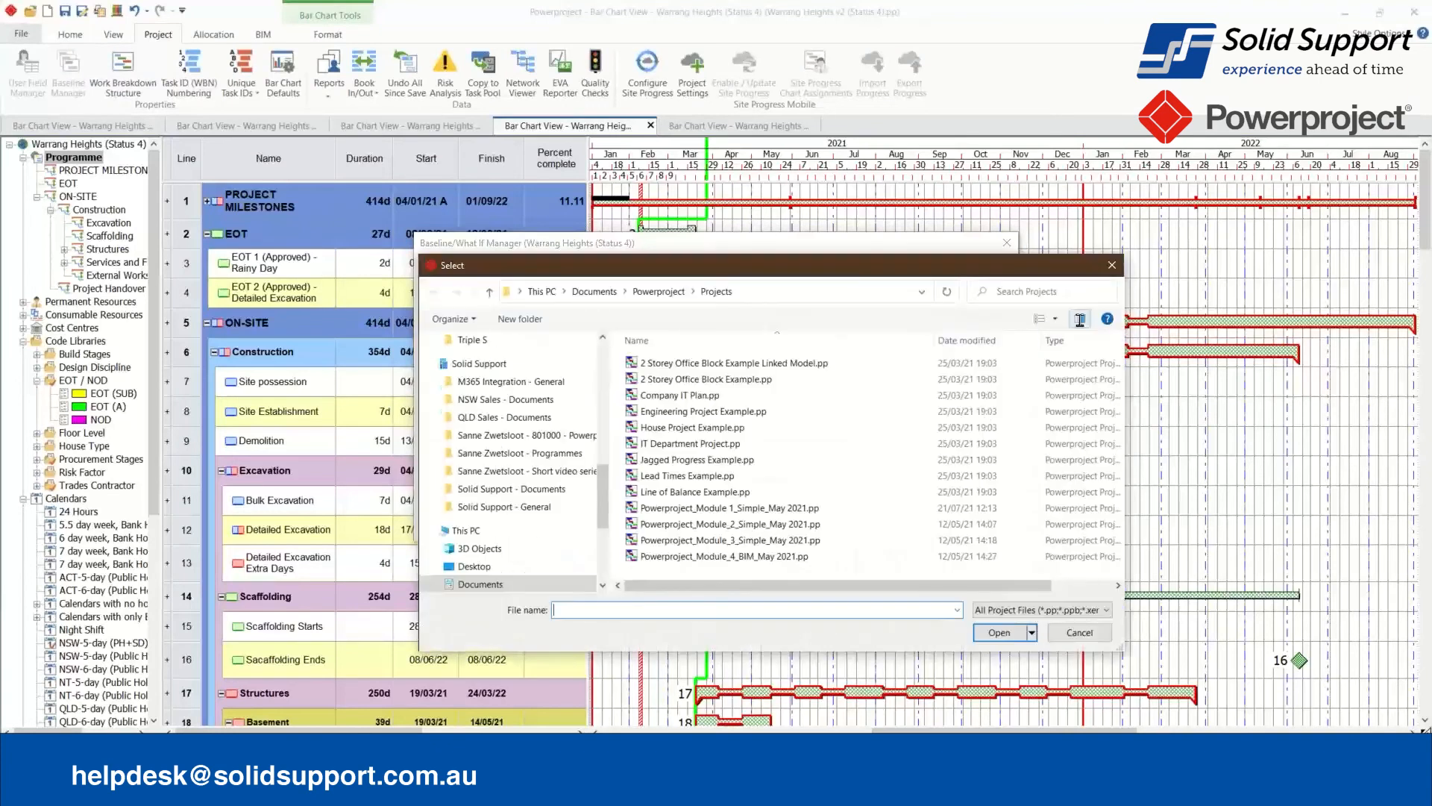
click(1111, 265)
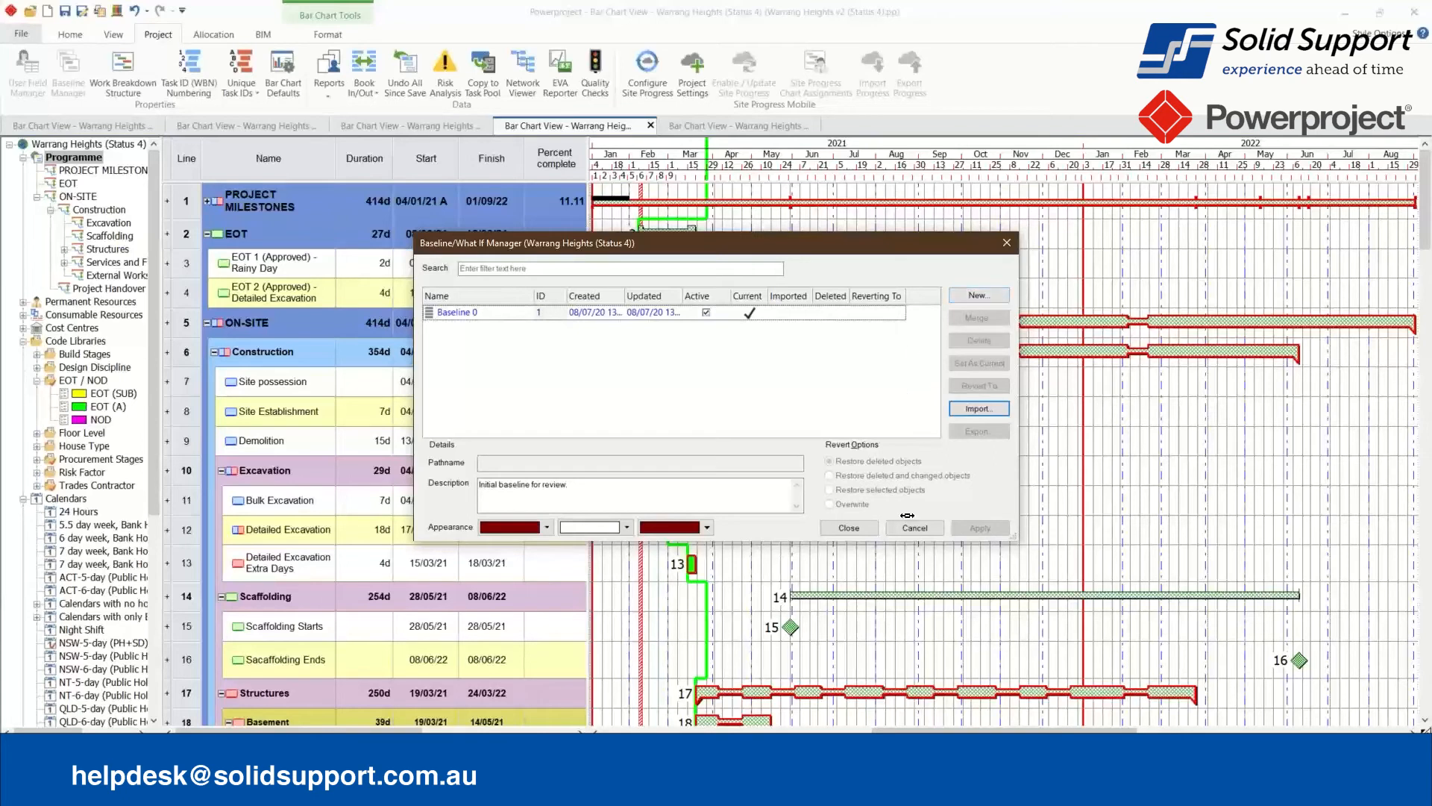
click(851, 530)
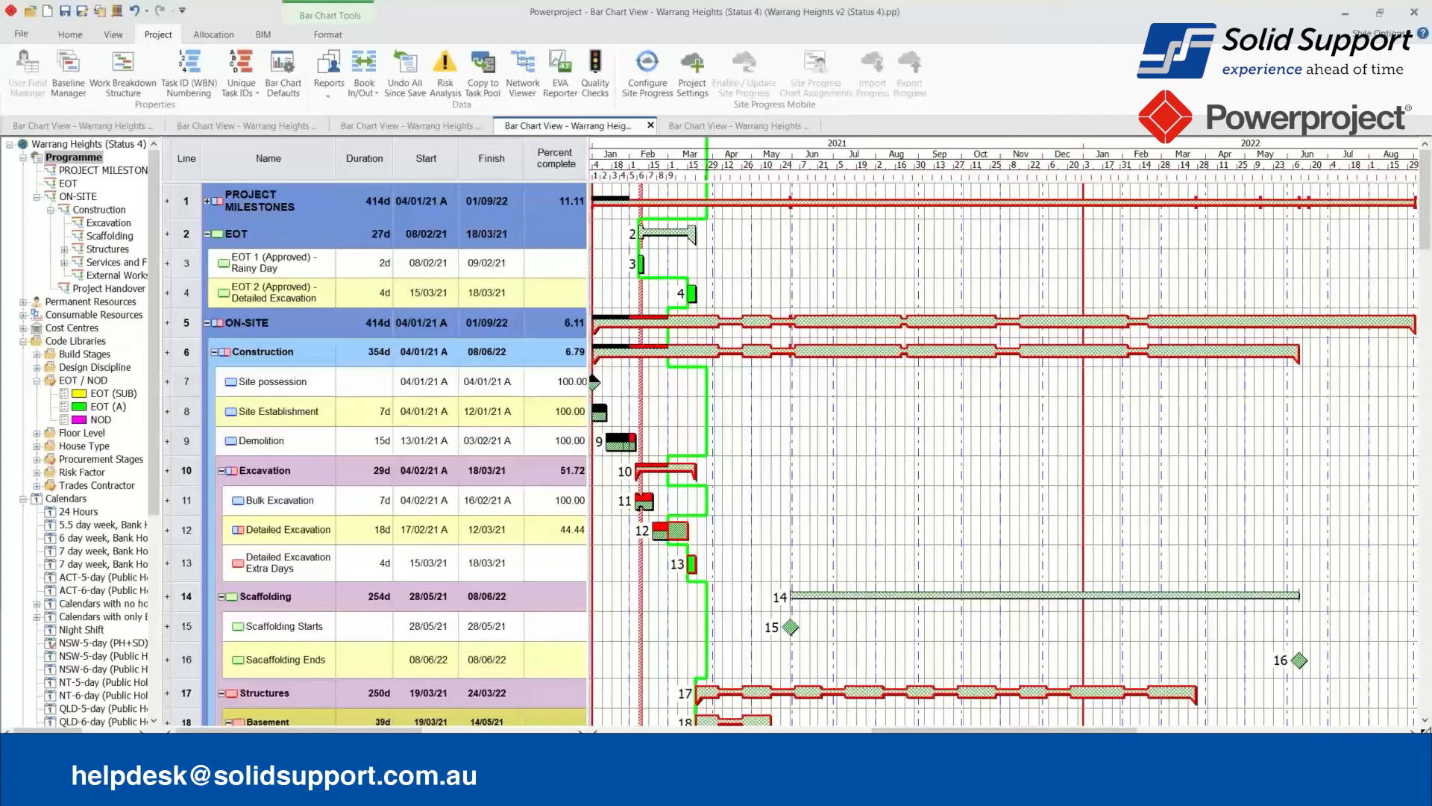
In the Resources & Costs chart, review the permanent resources, cost centres and the costs assigned to the construction tasks.
click(733, 133)
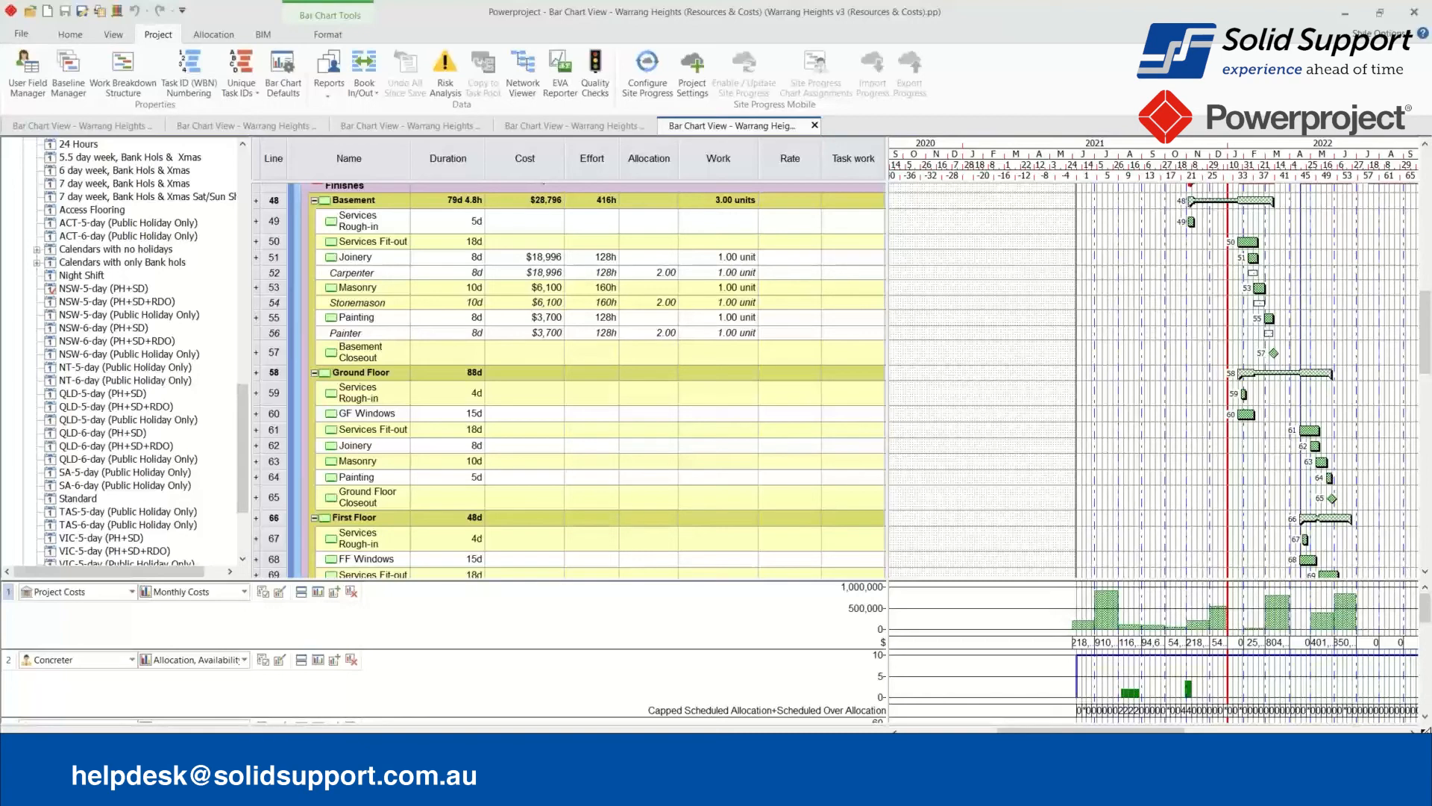
drag(243, 422, 233, 193)
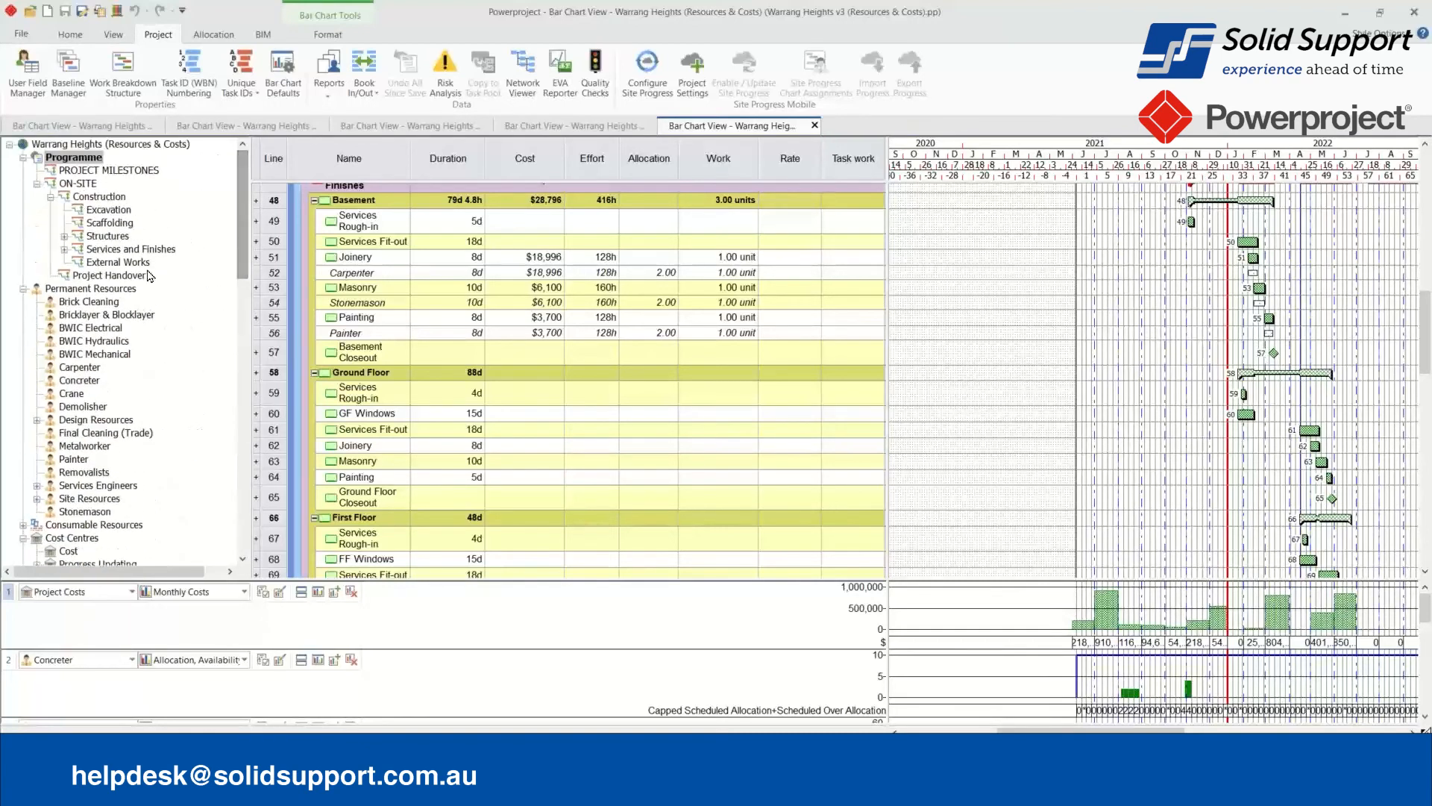
scroll(134, 292, down, 2)
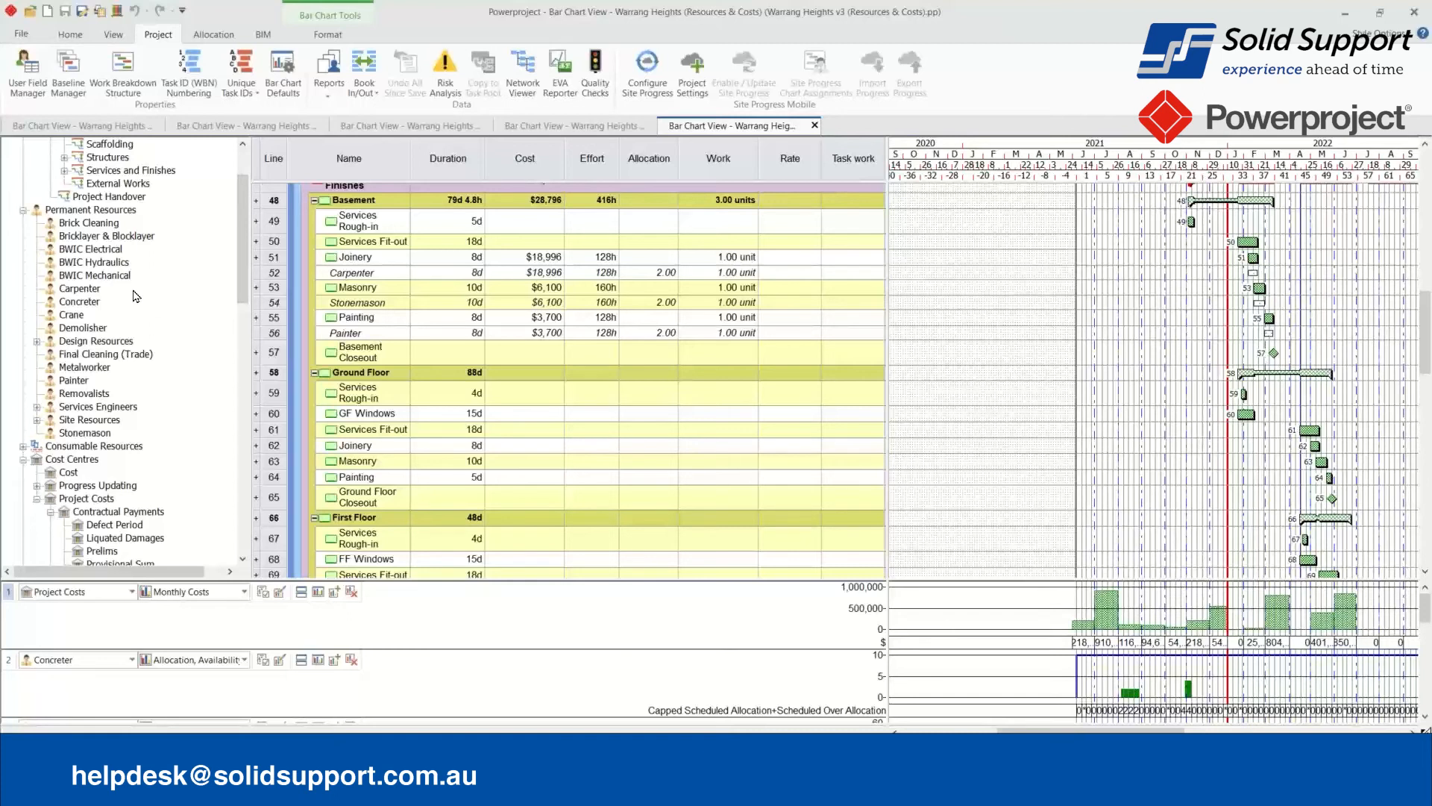
scroll(134, 296, up, 2)
scroll(343, 297, up, 5)
scroll(344, 297, up, 9)
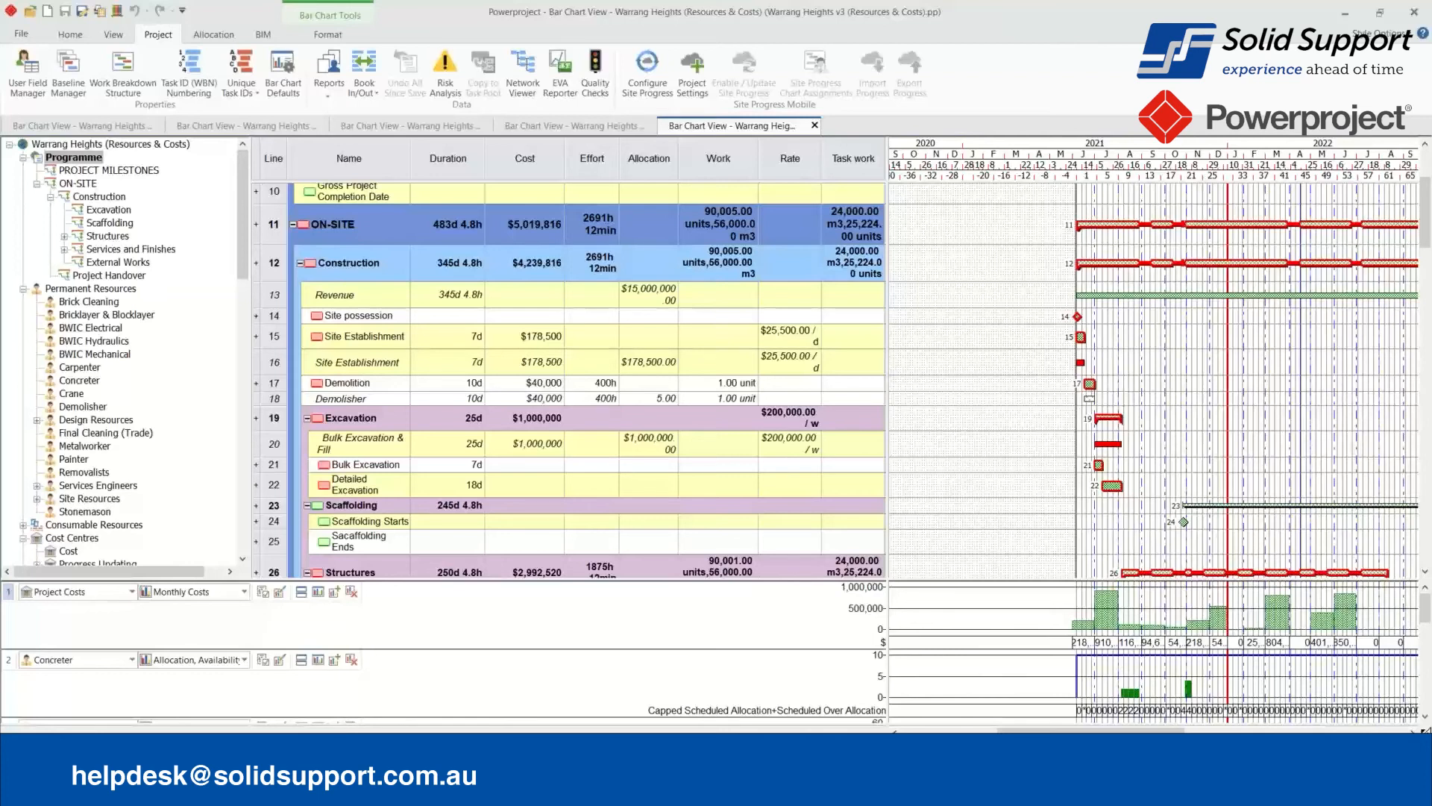
Set the calendar of the Demolisher permanent resource to NSW-5-day (PH+SD).
right_click(83, 411)
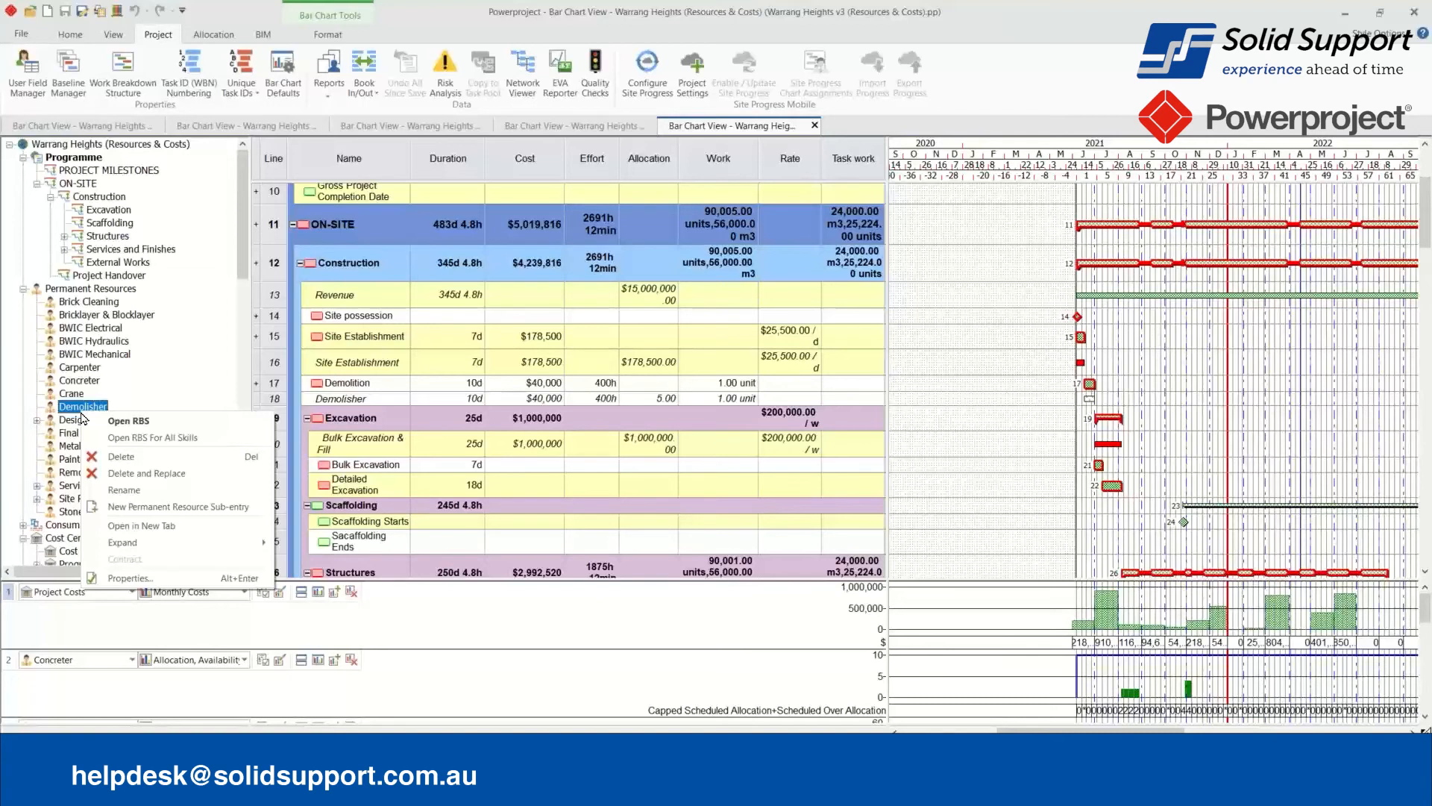
click(150, 577)
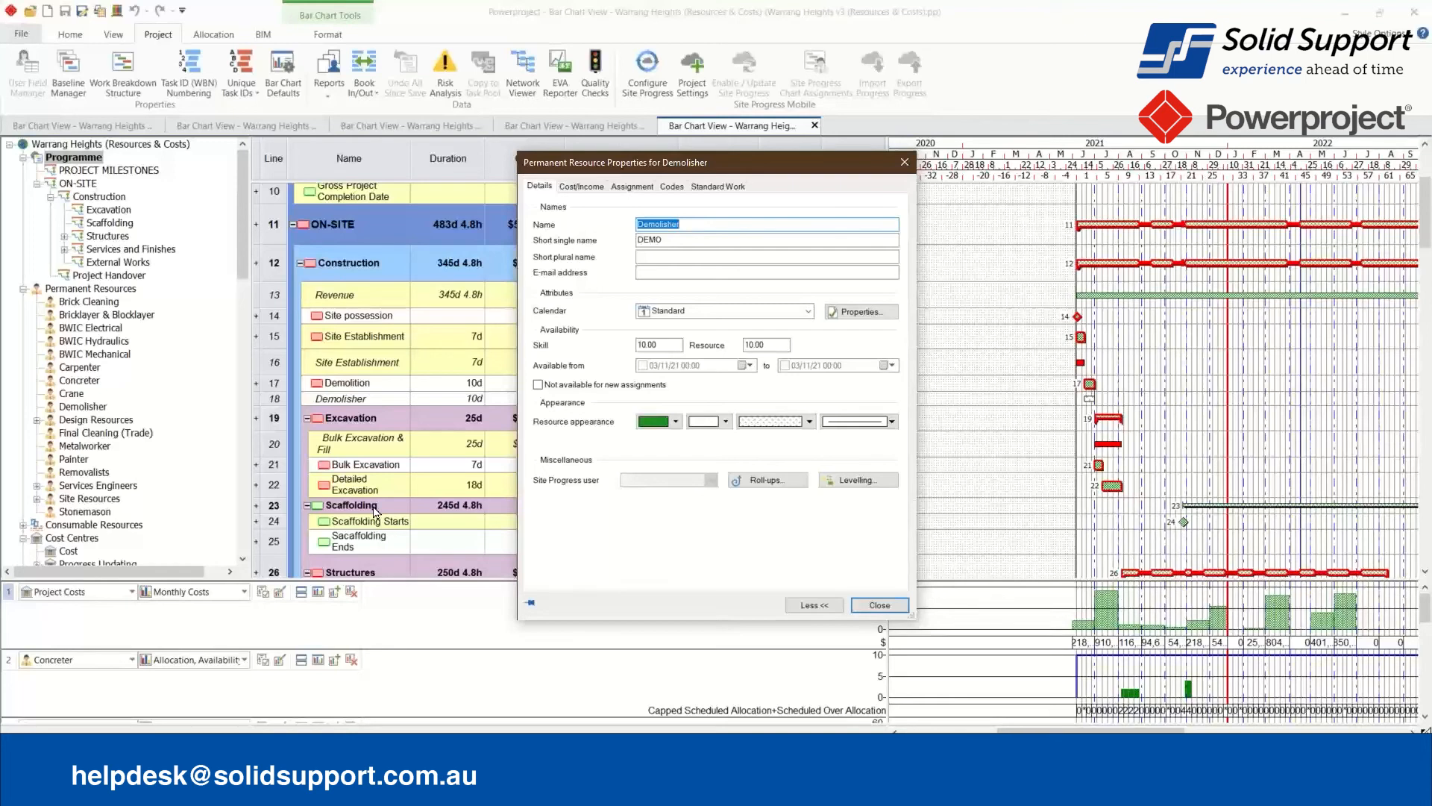
click(715, 315)
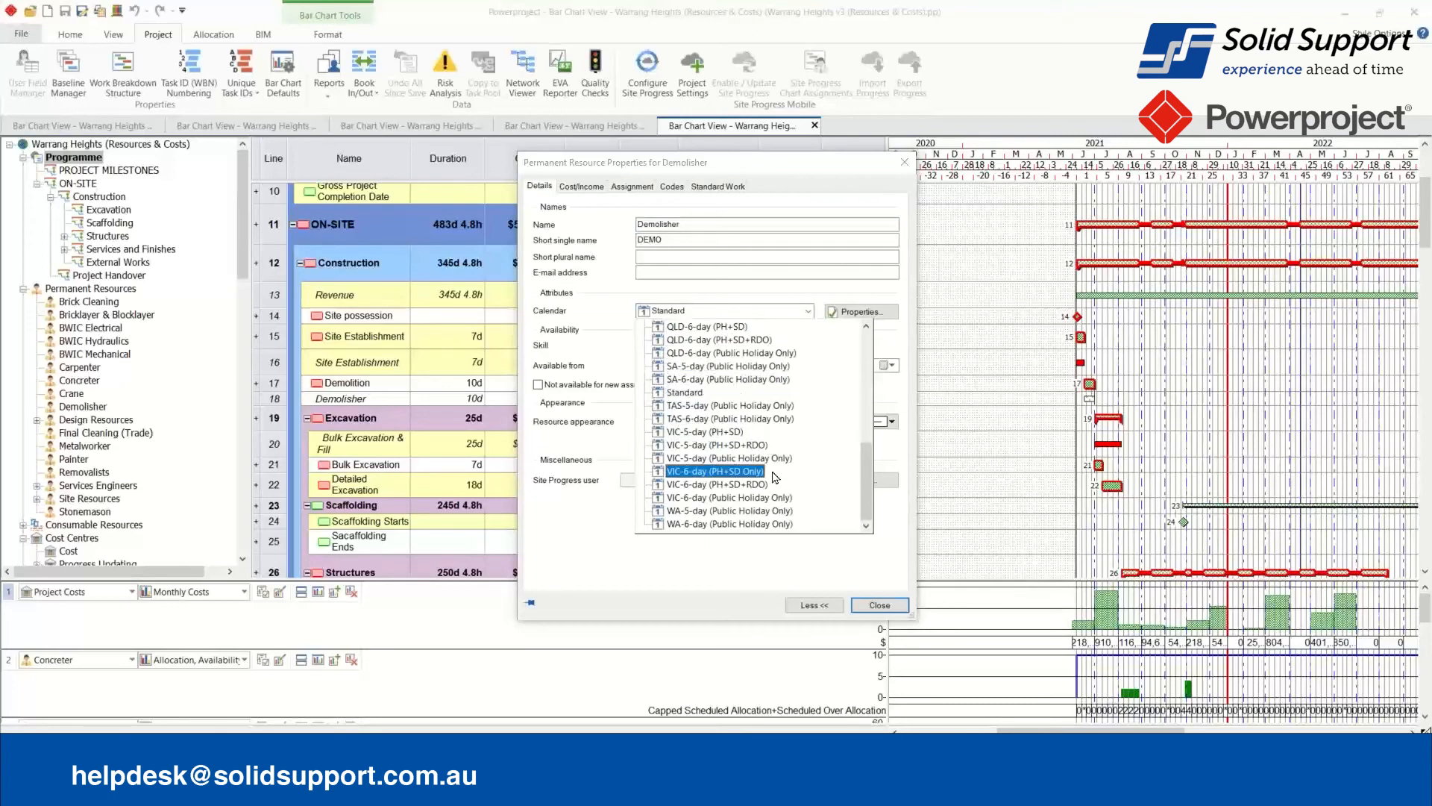
scroll(757, 396, up, 4)
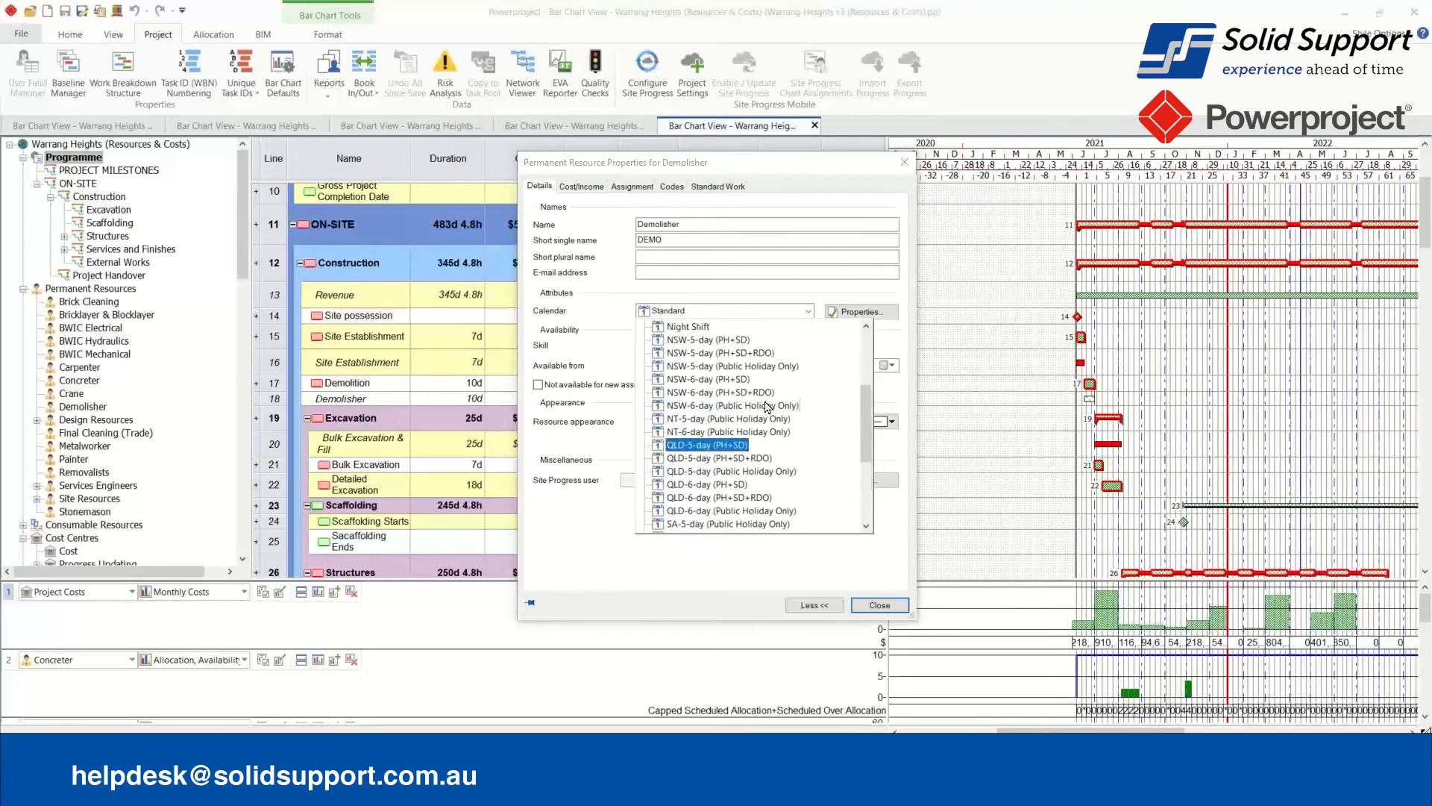
click(735, 342)
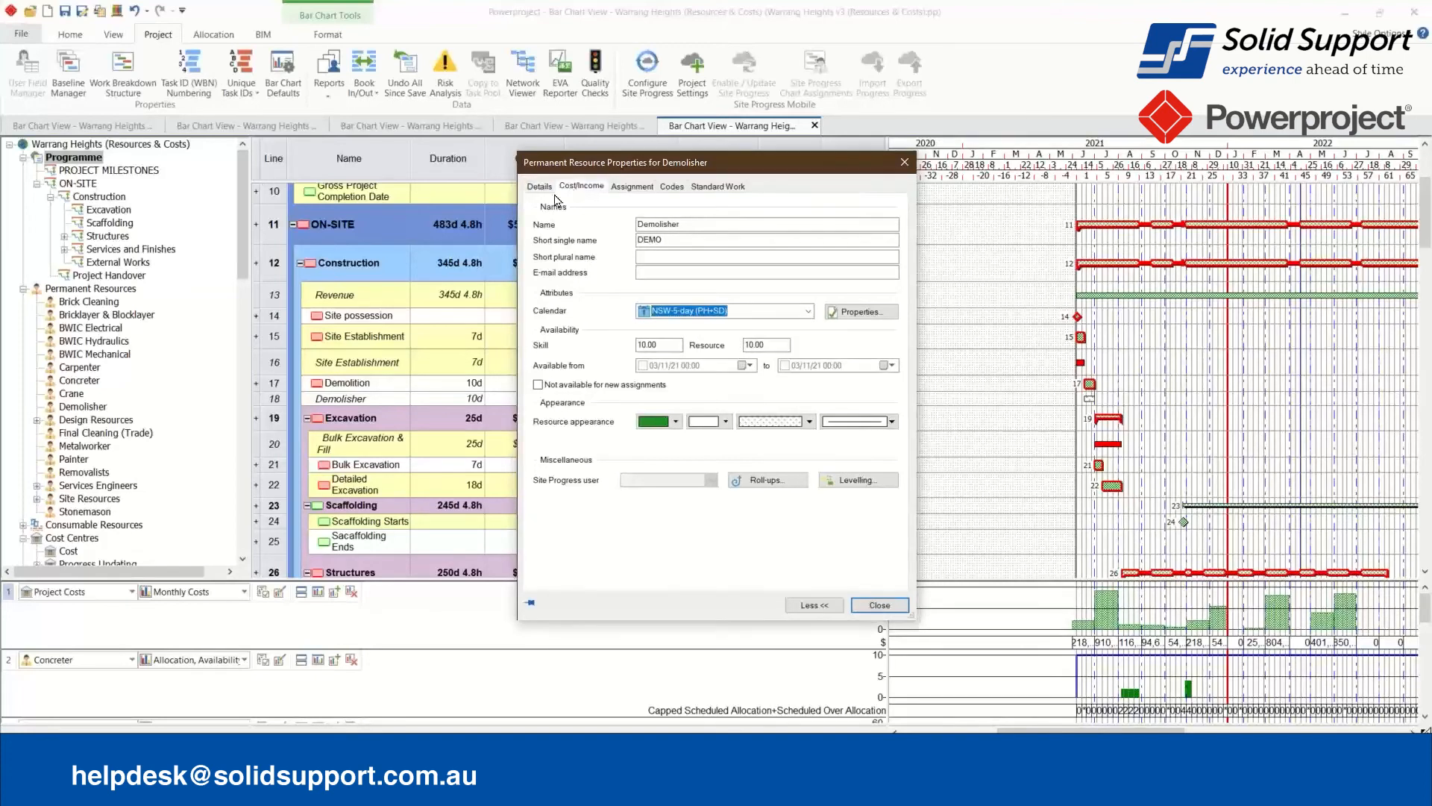
Review the Demolisher's assigned cost/income rates and its assignment modelling settings, leaving them as they are.
click(579, 186)
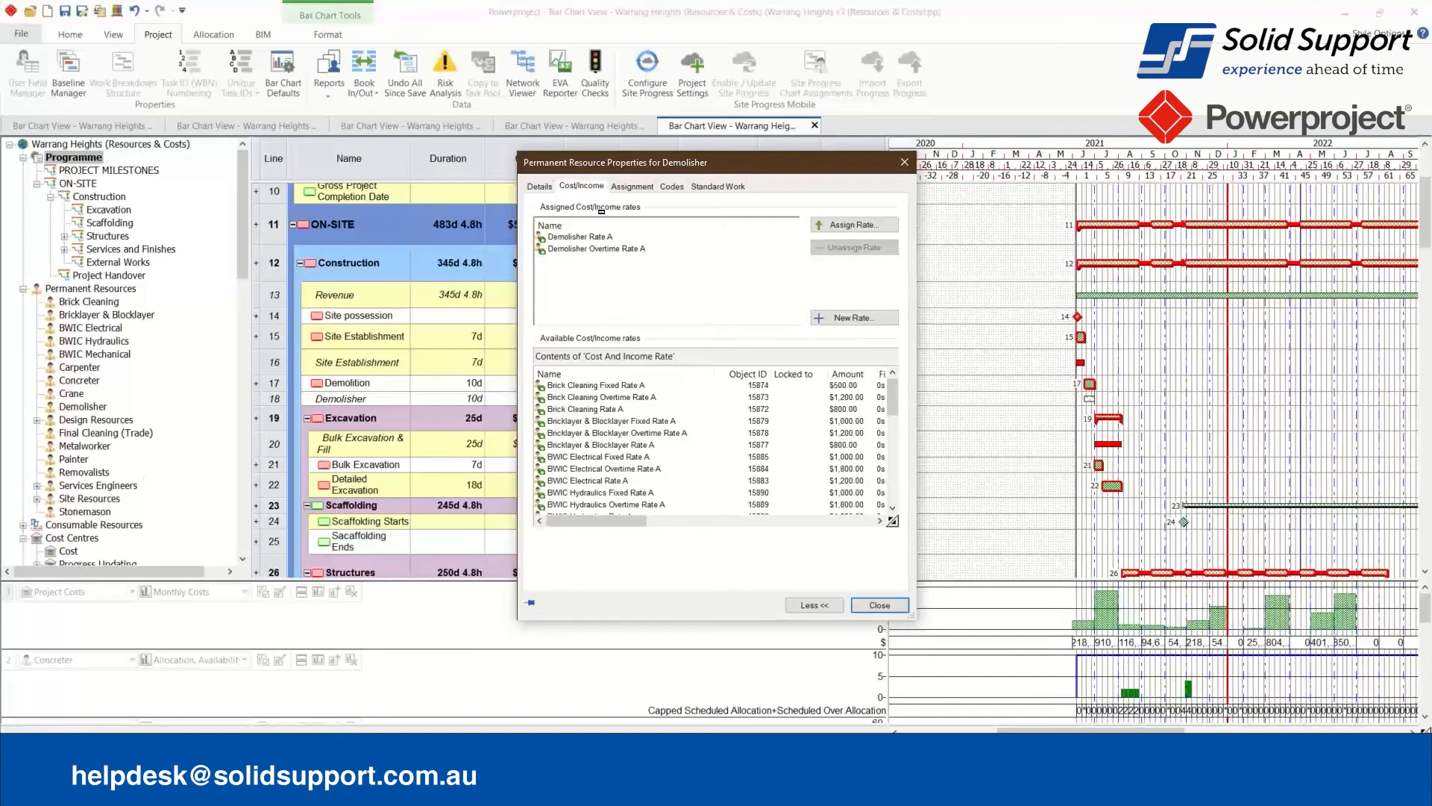
click(624, 187)
click(624, 187)
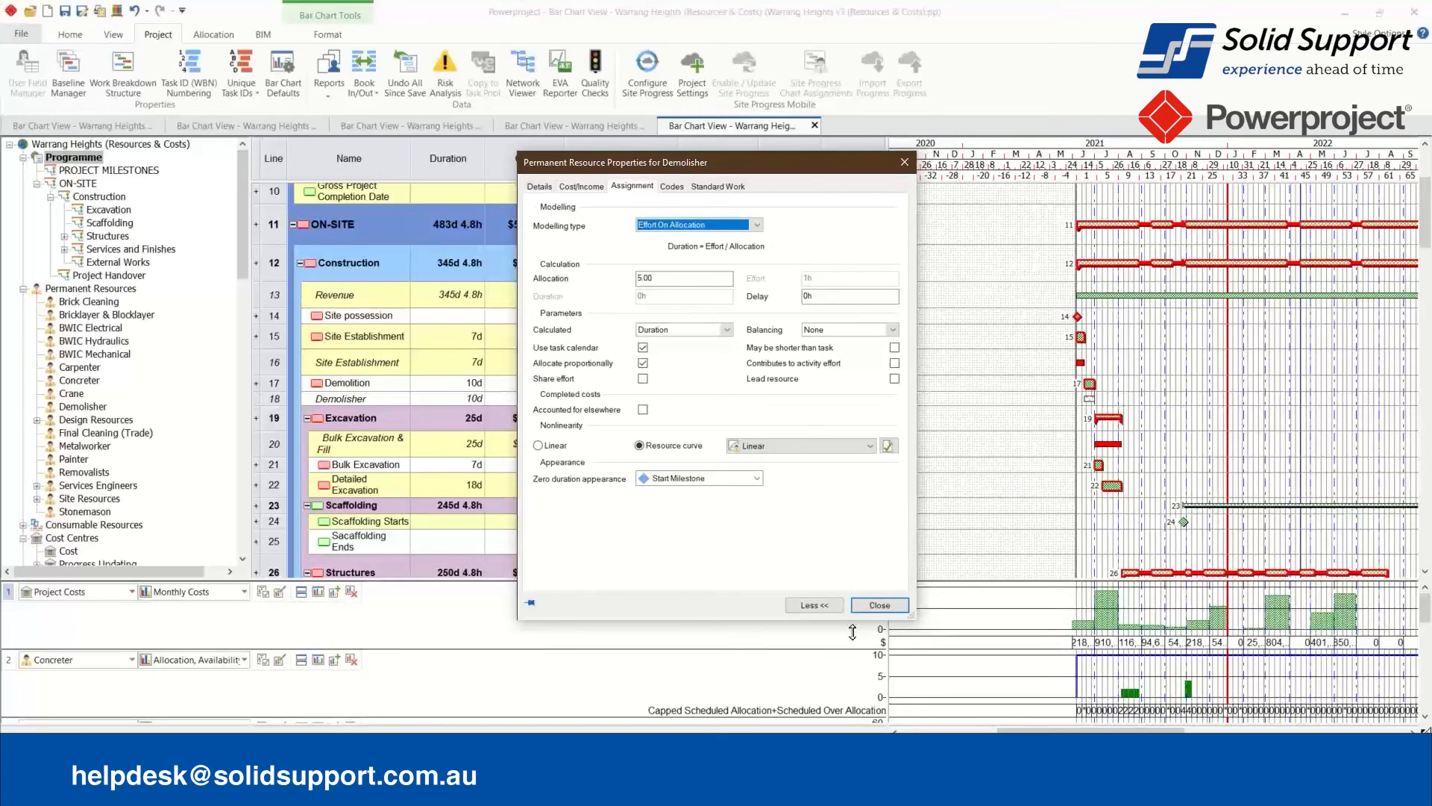
click(879, 605)
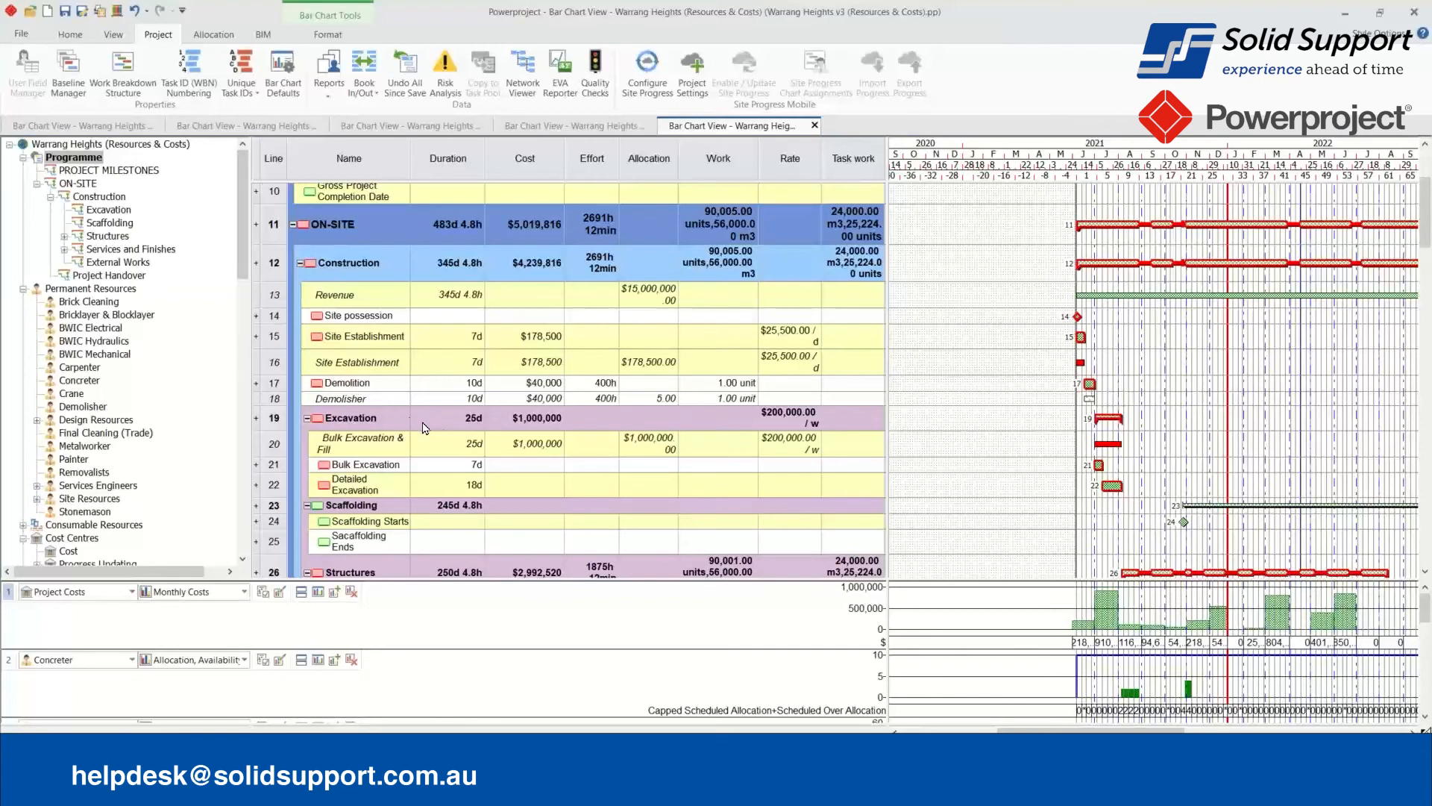
Compare the Demolisher allocation under the Demolition task with the resource's assignment settings and details.
click(275, 401)
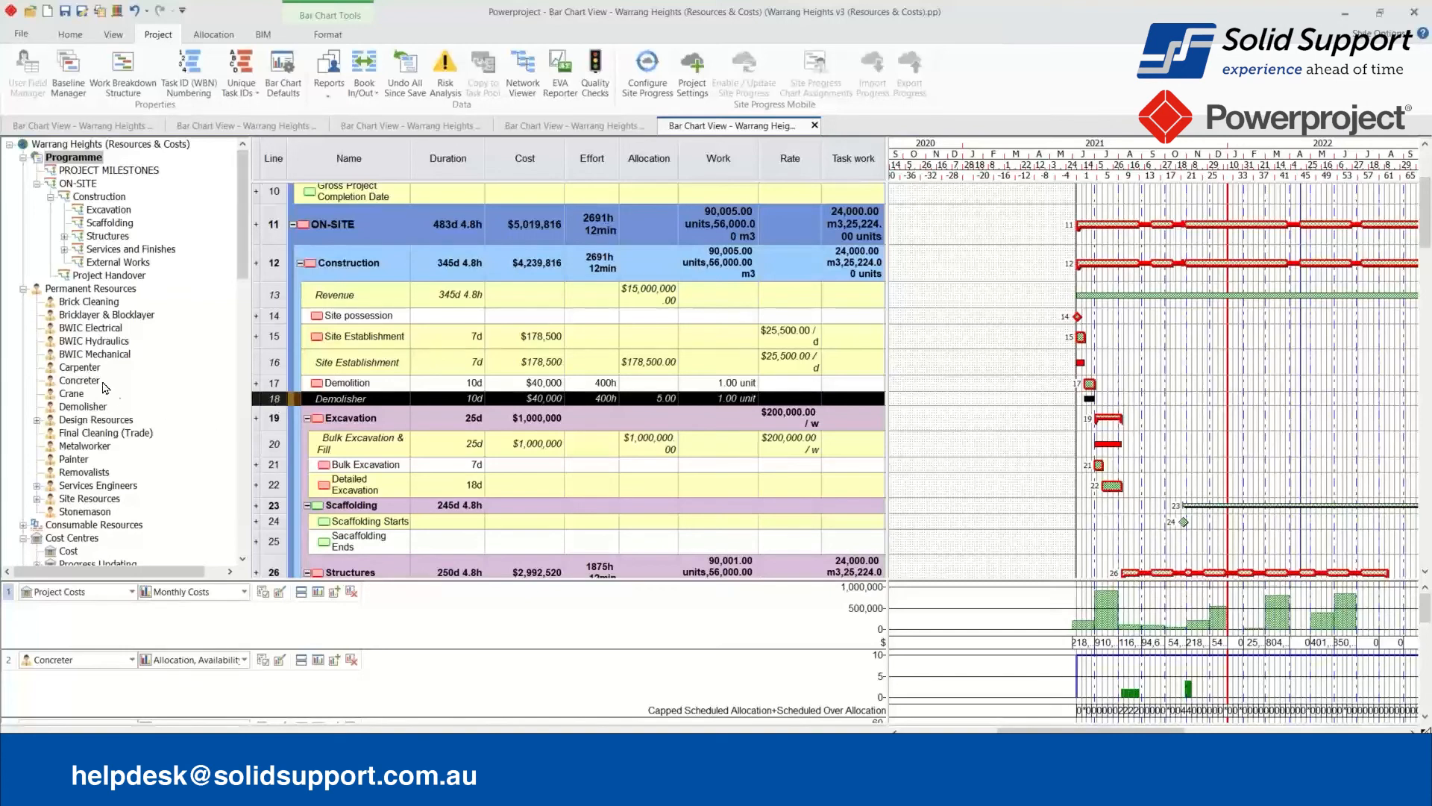
right_click(83, 409)
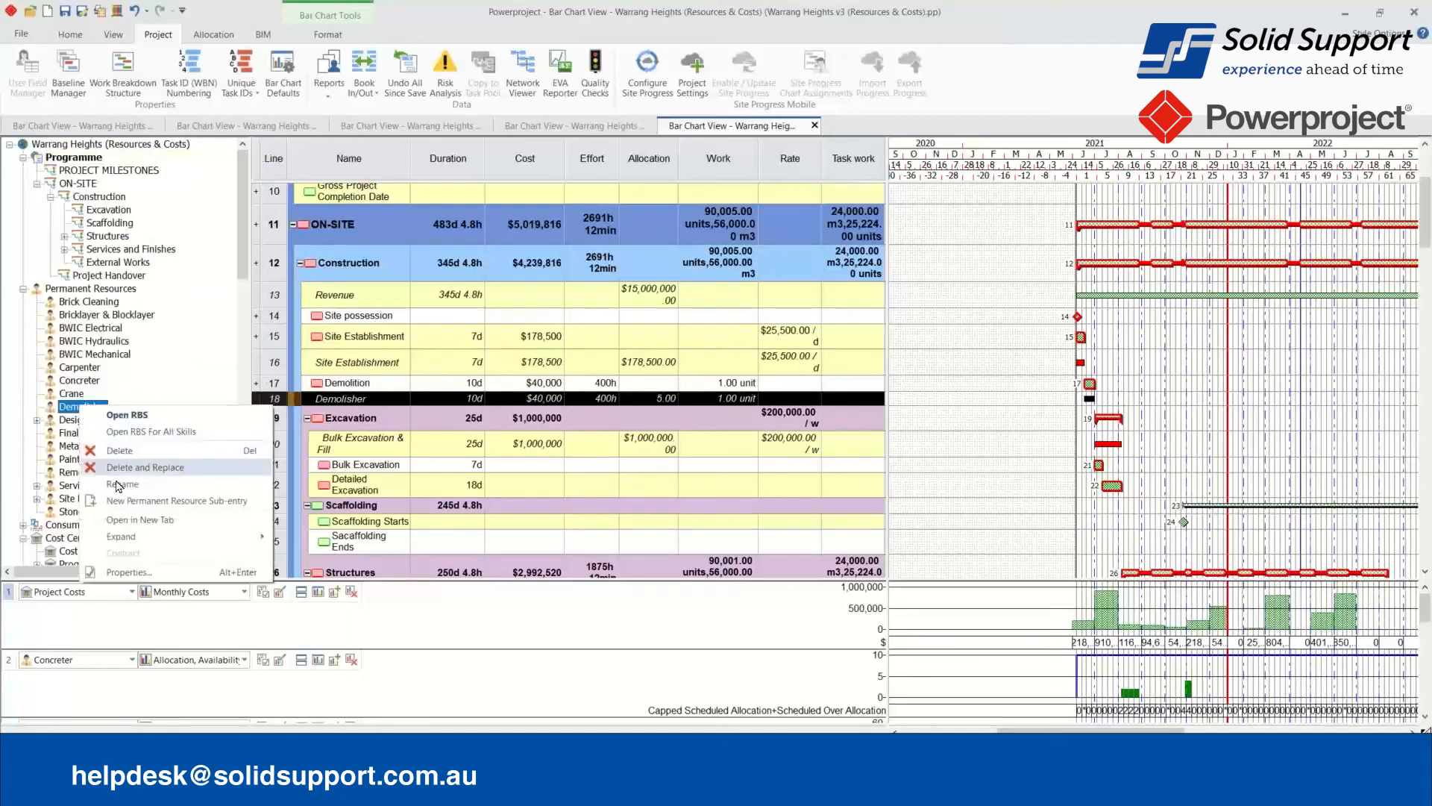
click(165, 572)
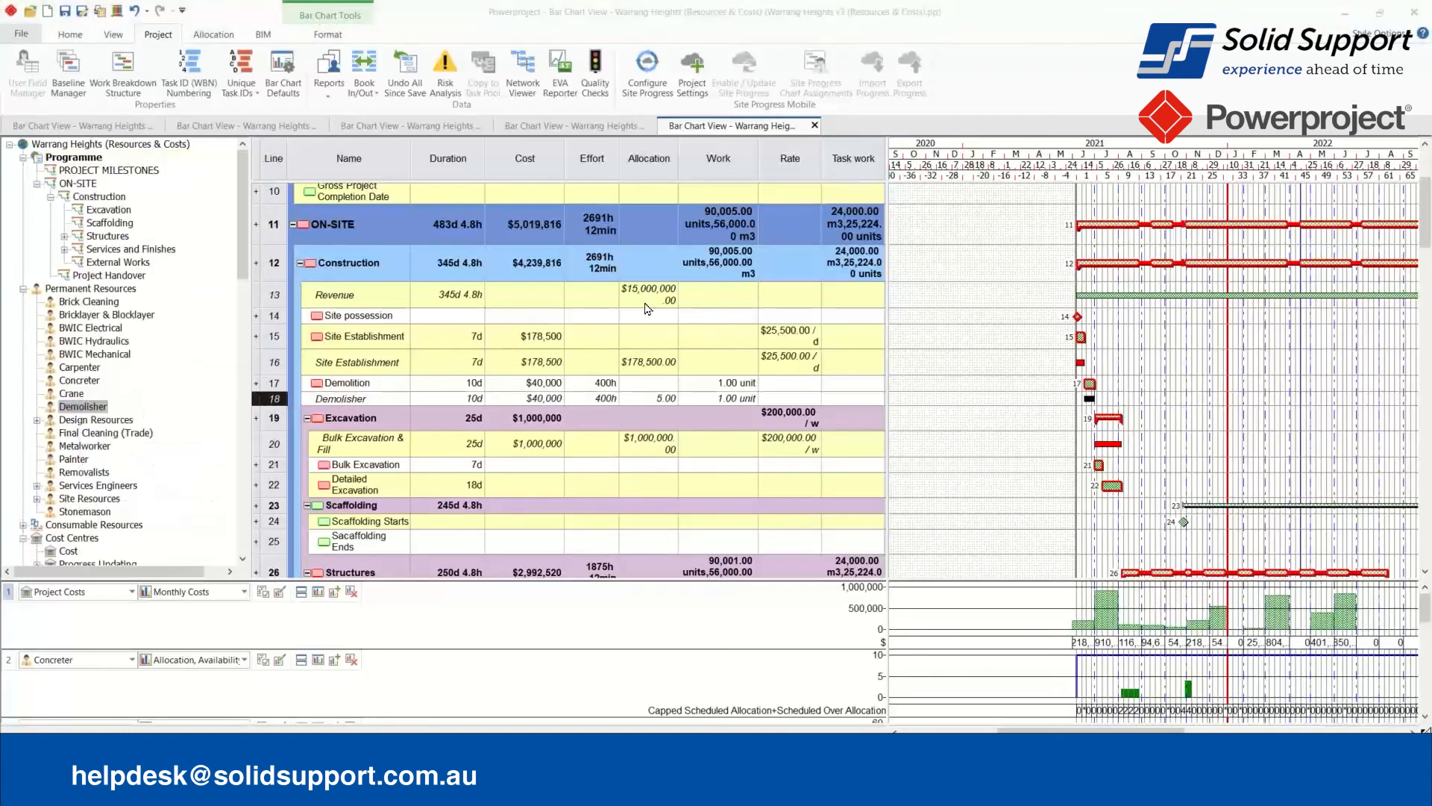
drag(649, 163, 946, 157)
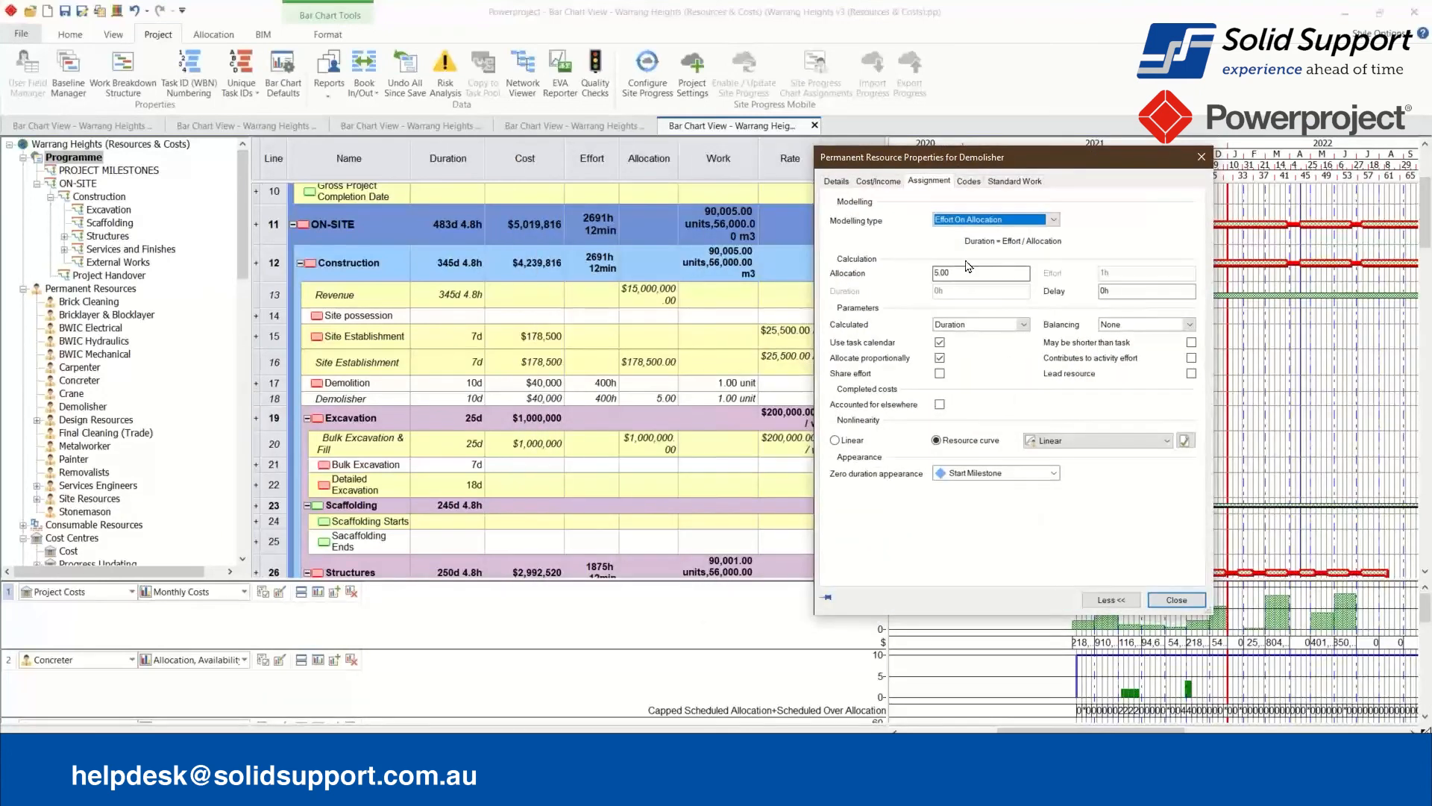
click(843, 186)
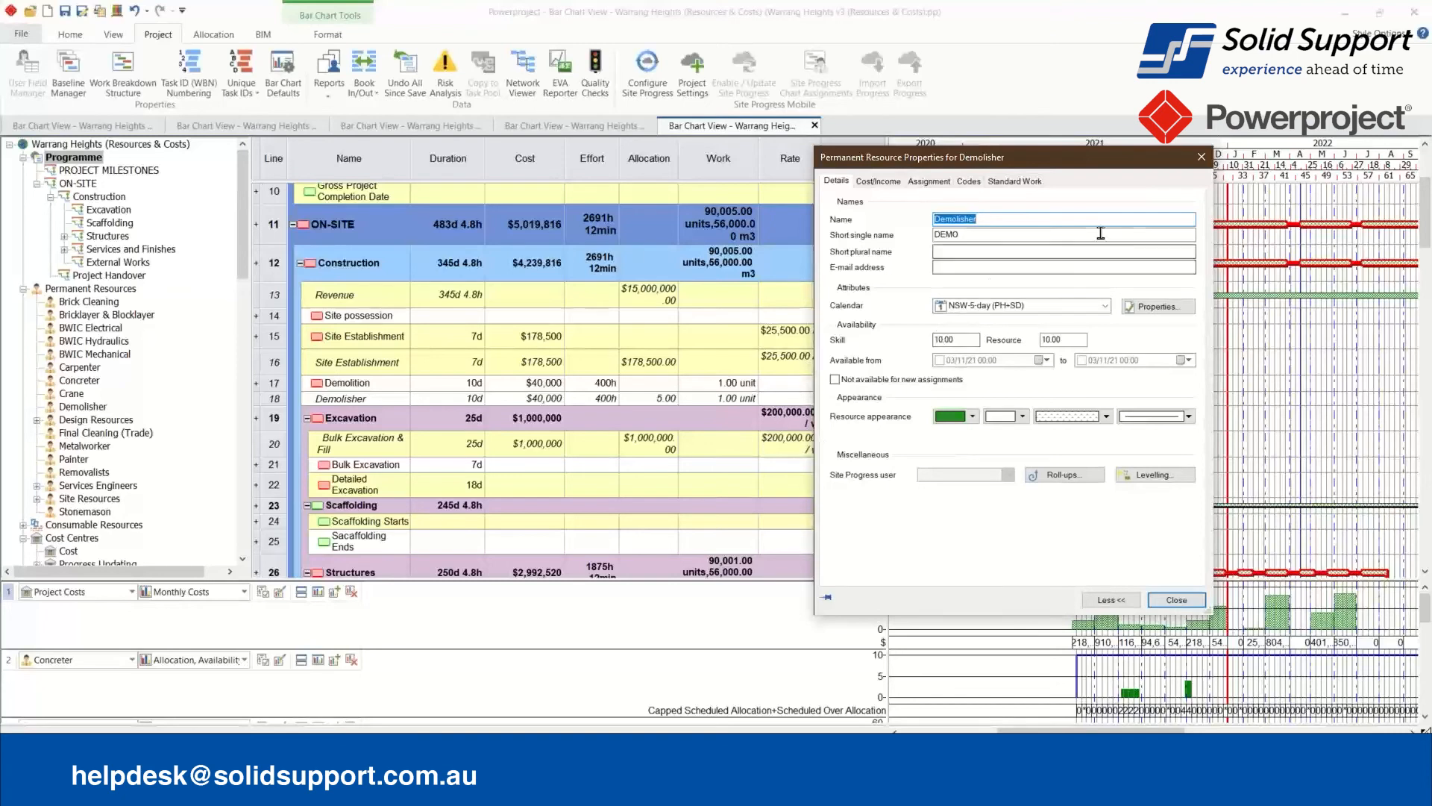
click(1199, 161)
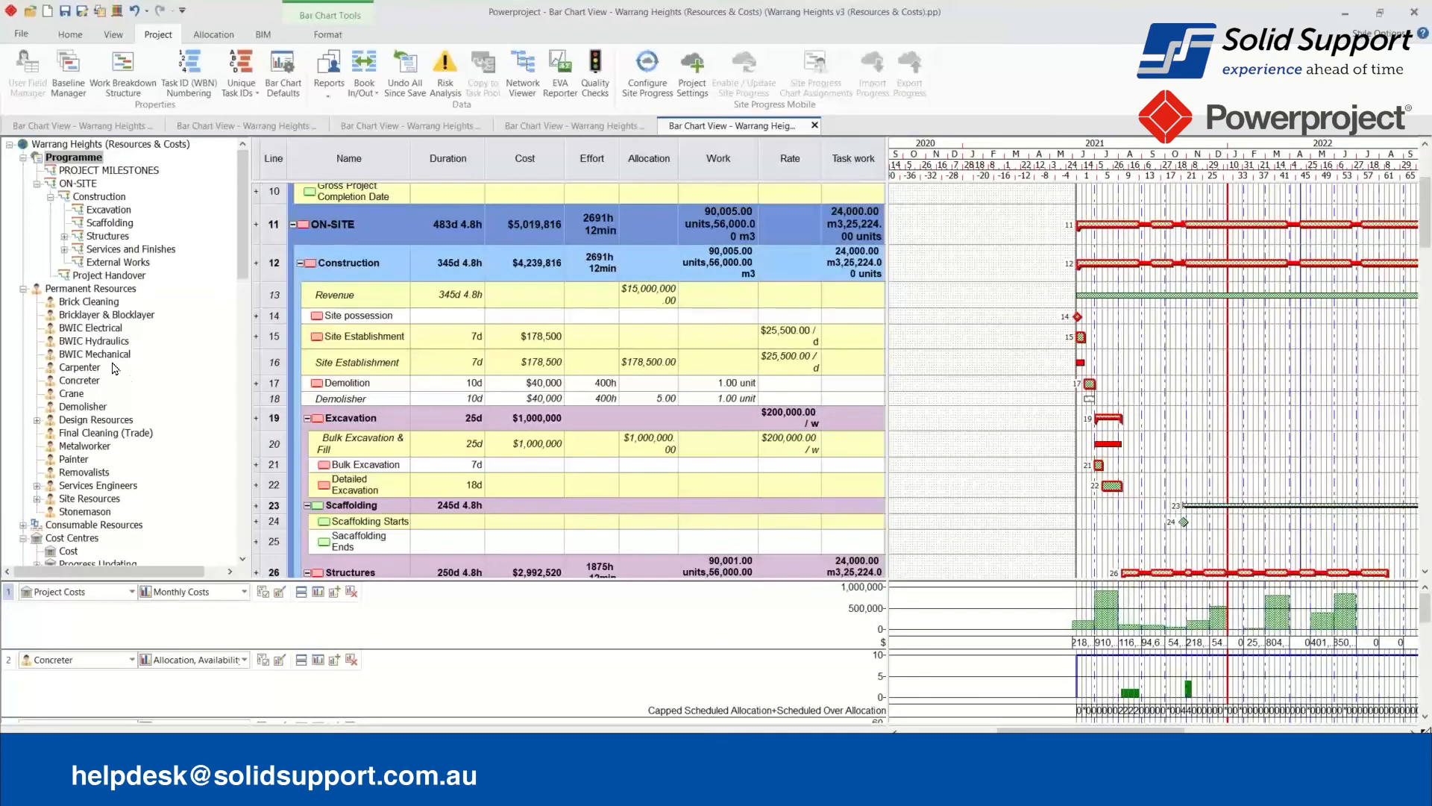
Examine the Concreter's assignment settings and cost/income rates alongside the Concreter allocations on the Structures tasks.
right_click(86, 381)
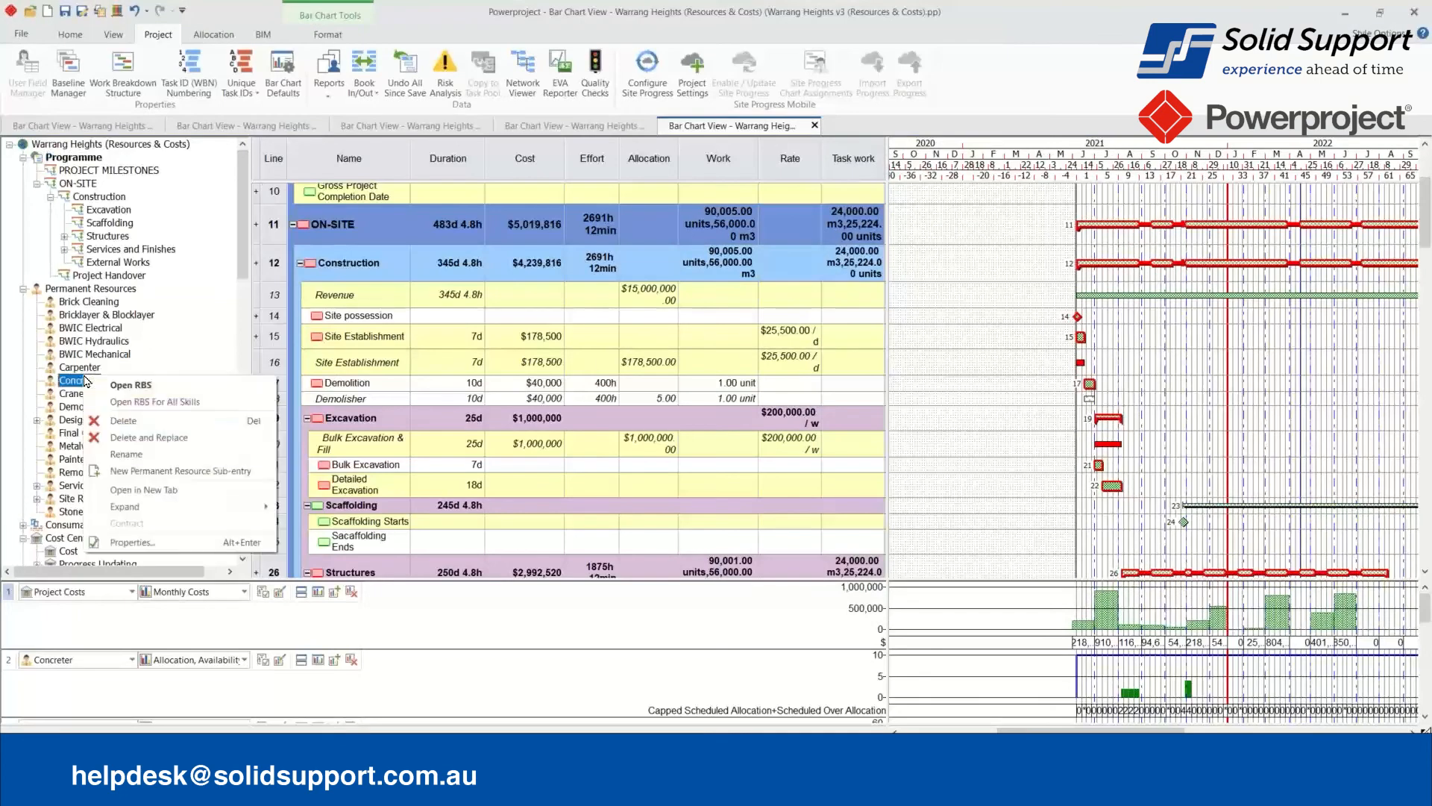
click(133, 542)
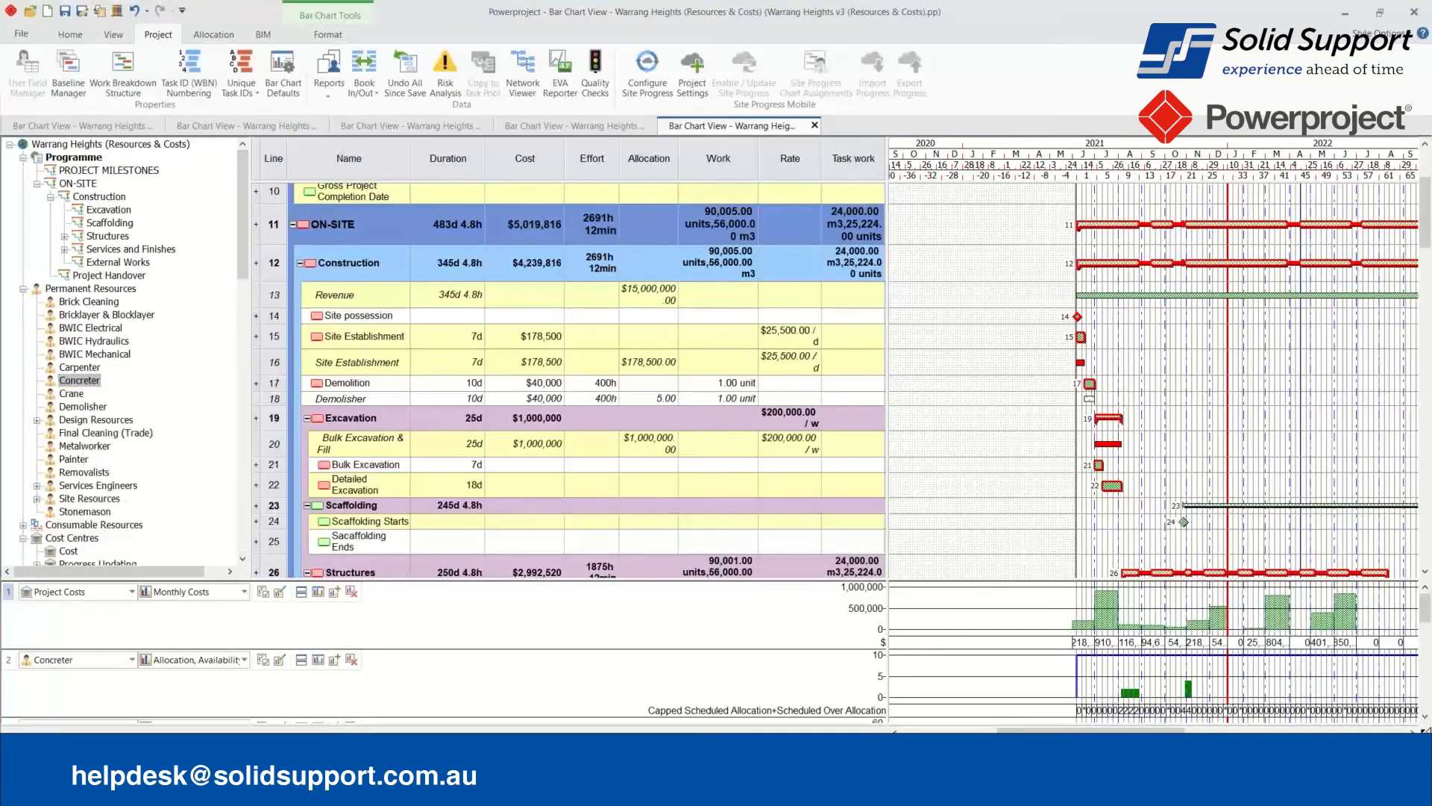
click(939, 179)
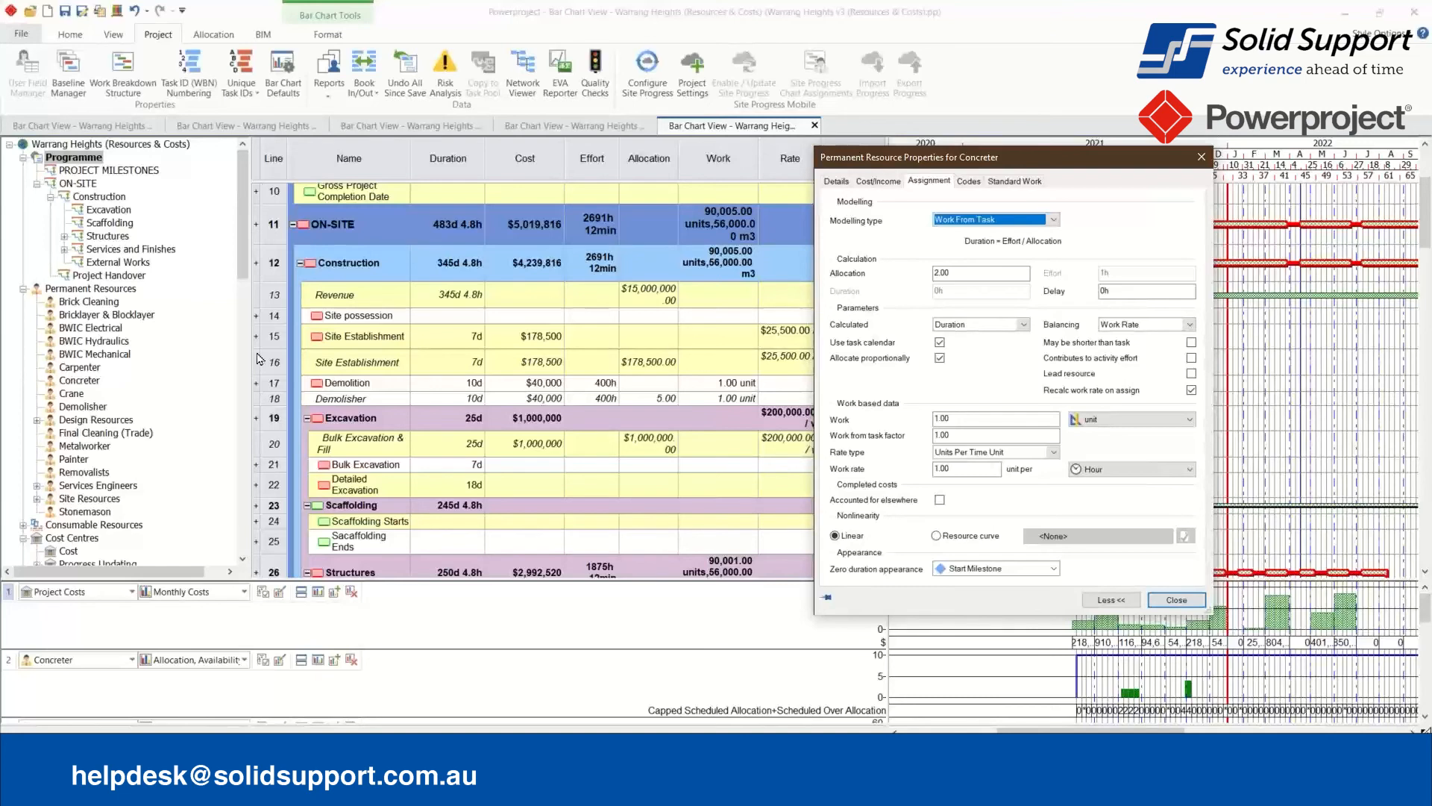
click(458, 420)
scroll(458, 422, down, 2)
scroll(457, 418, down, 4)
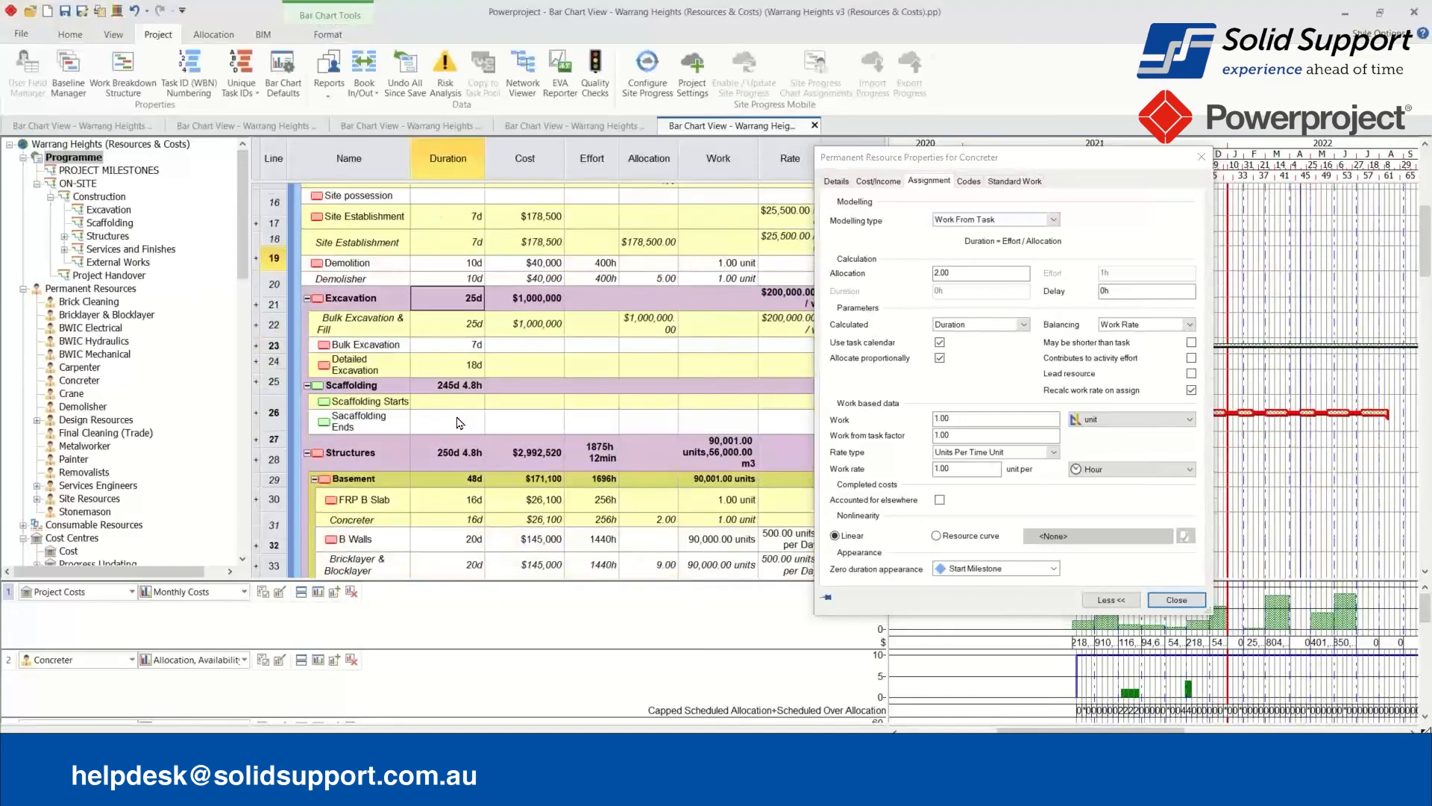
drag(898, 158, 953, 16)
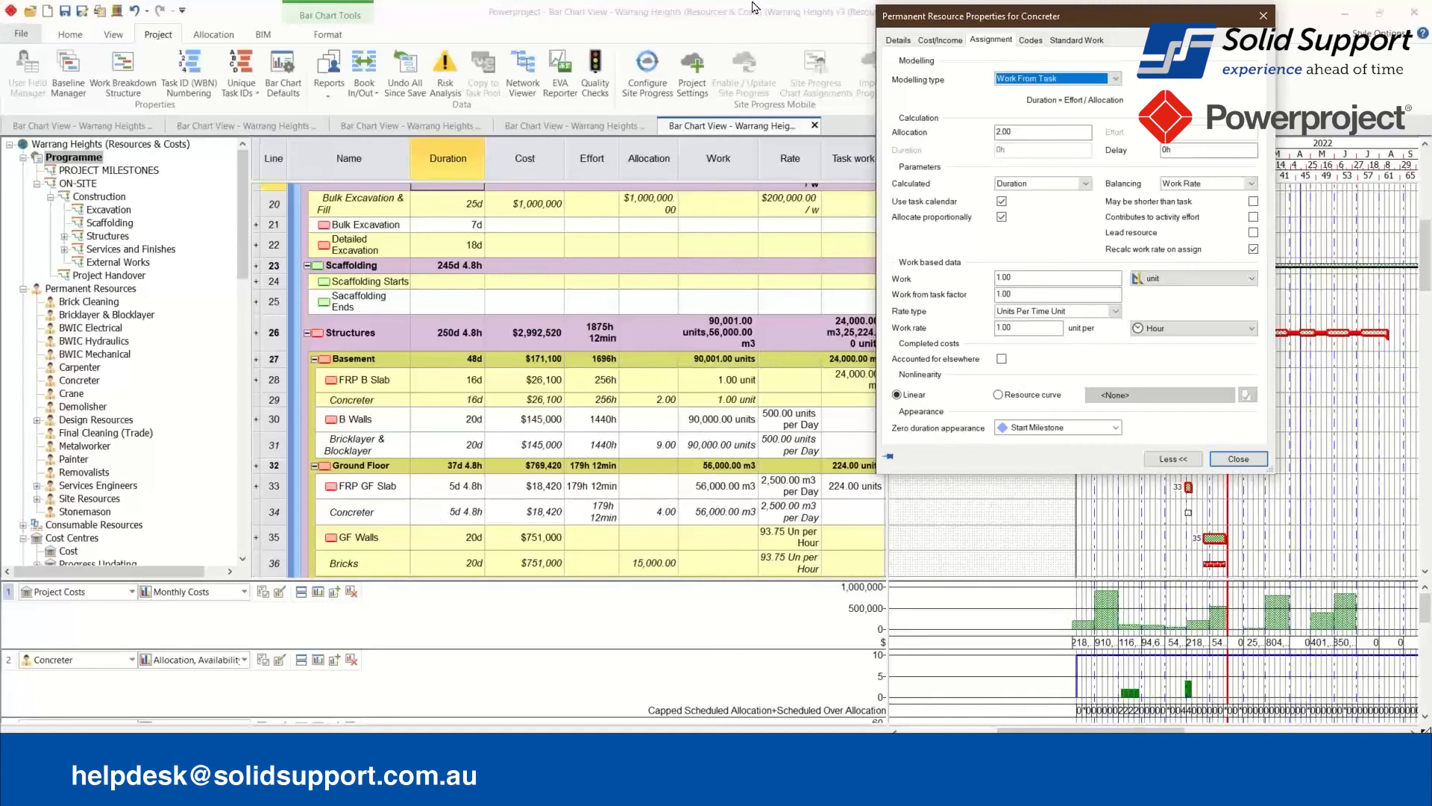
click(940, 40)
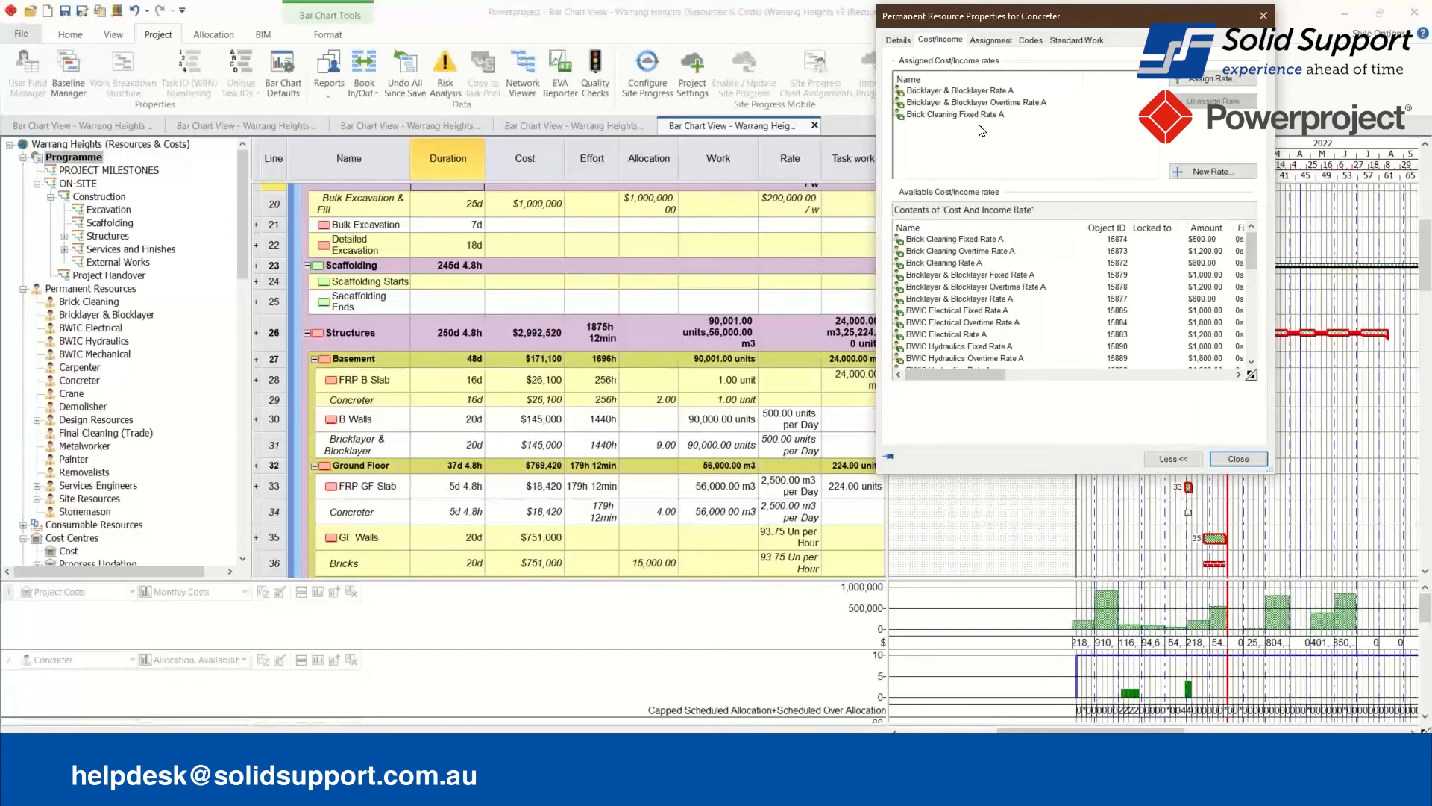
click(989, 40)
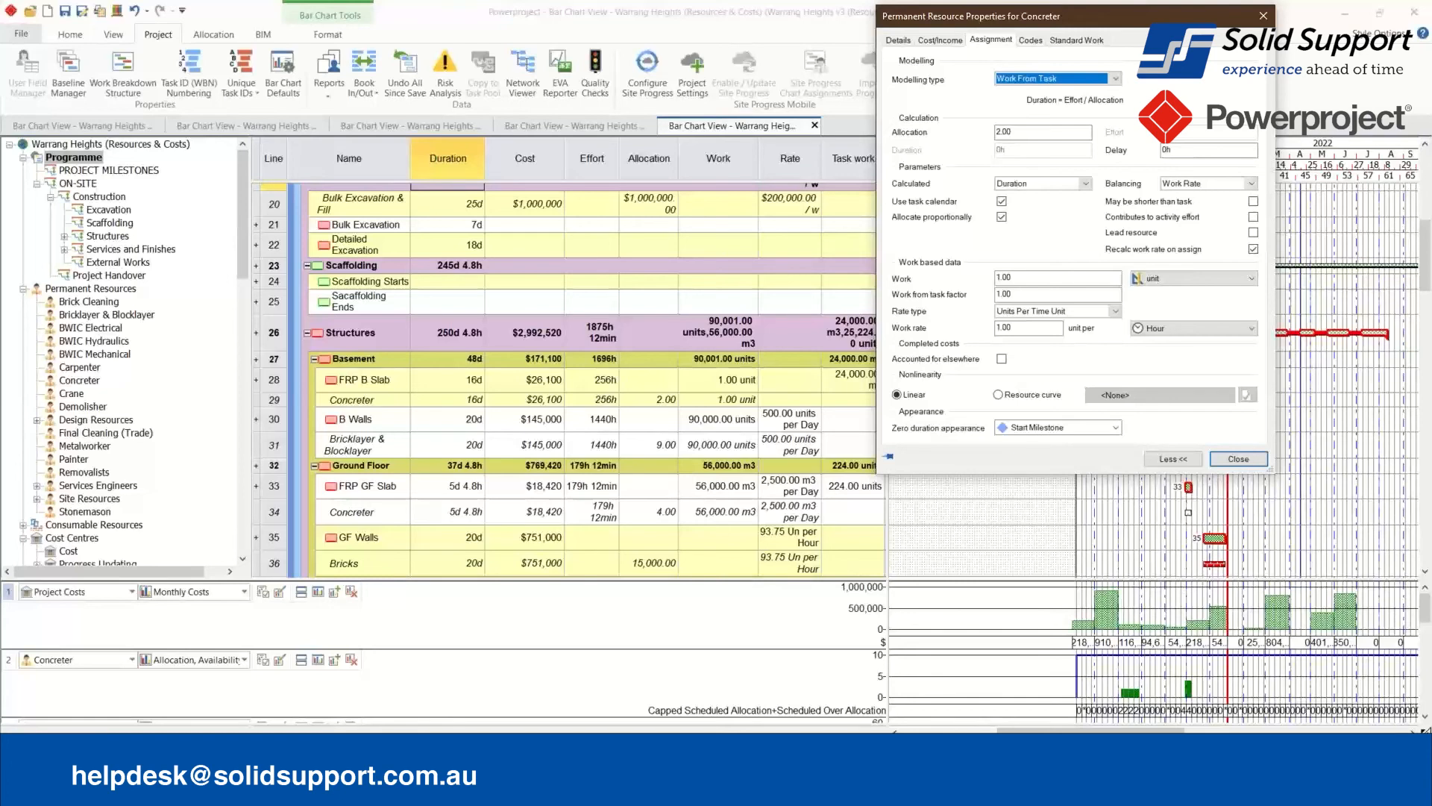
click(1238, 458)
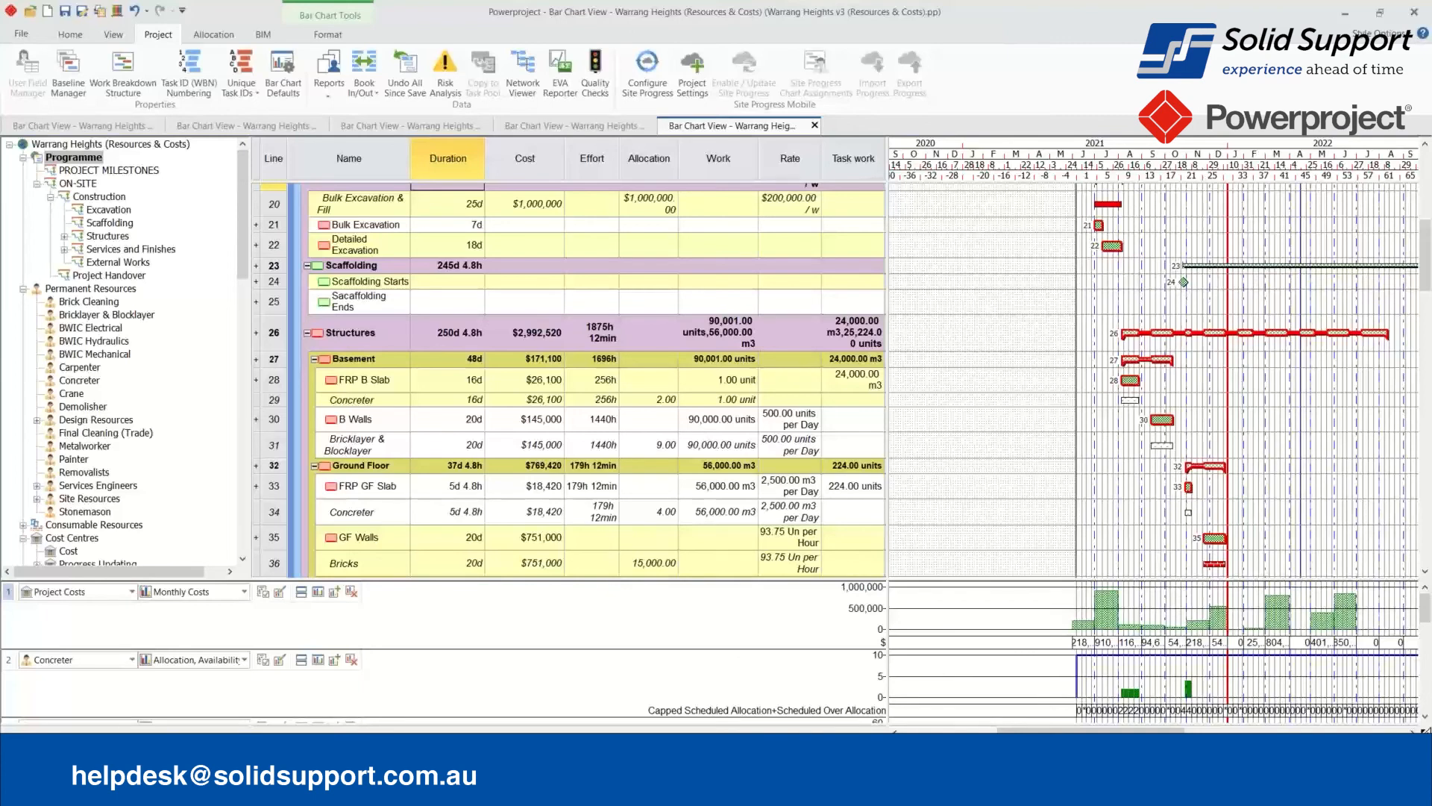
Look at the Carpenter resource's assignment settings and the modelling types on offer, without changing them.
click(83, 369)
right_click(89, 375)
click(184, 539)
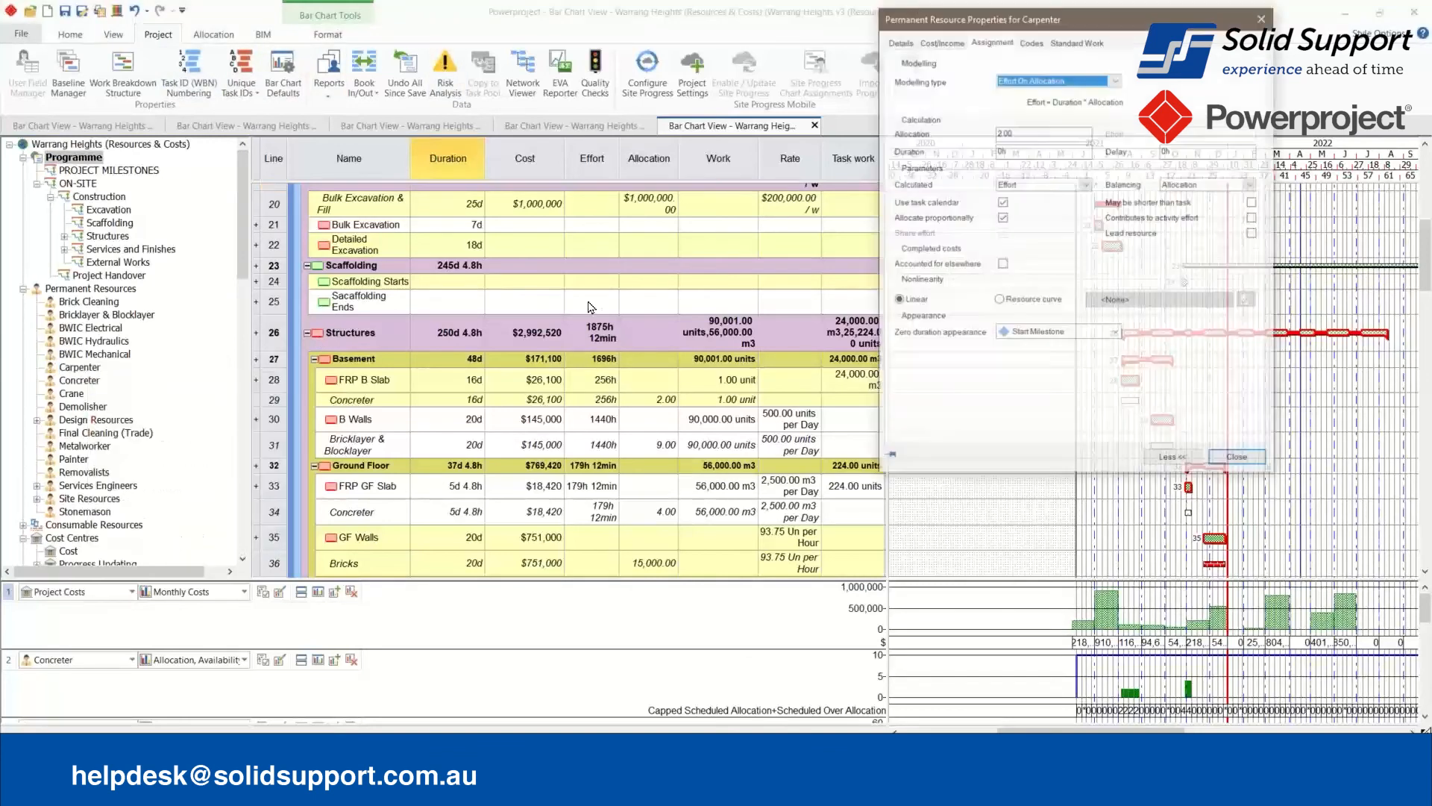
click(1034, 79)
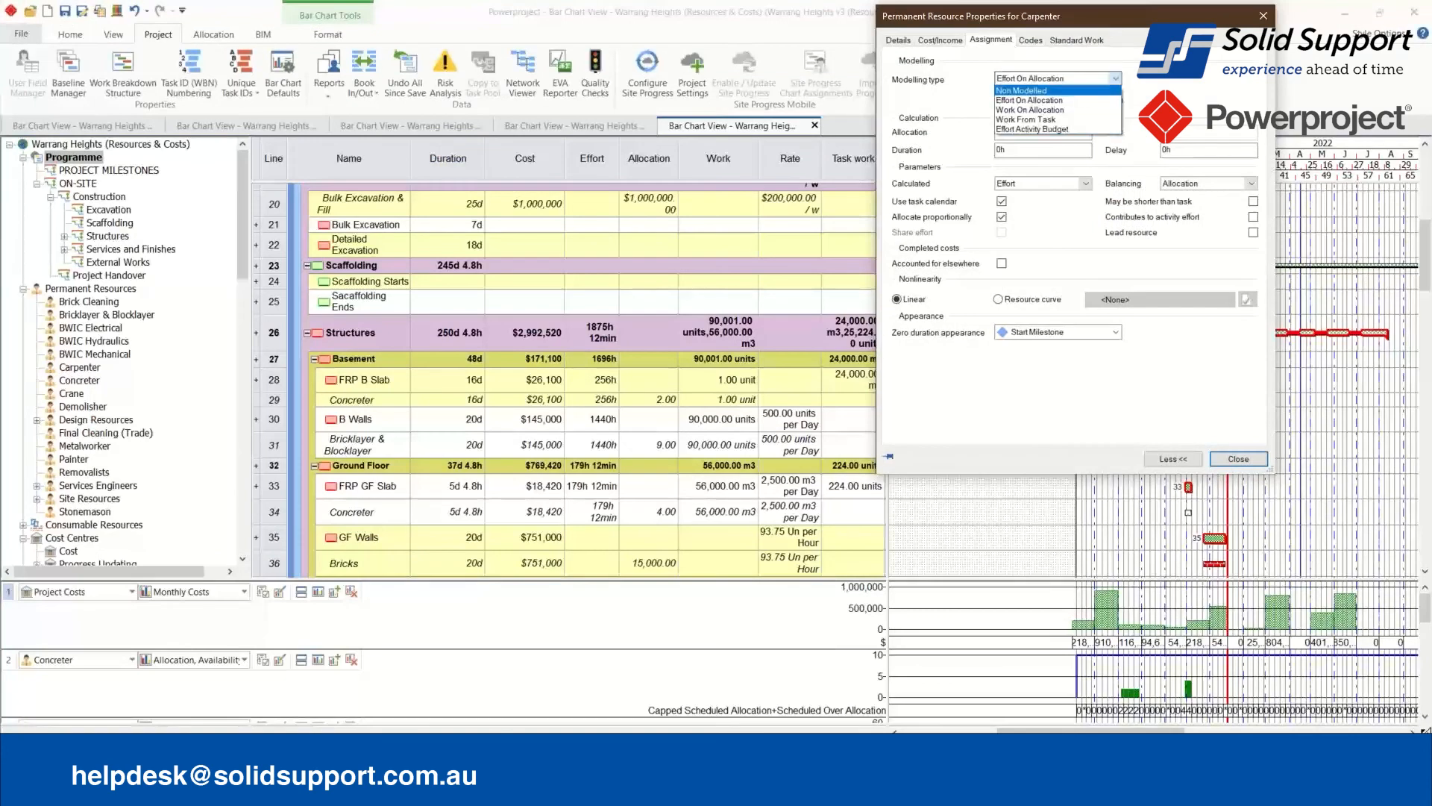
click(1393, 112)
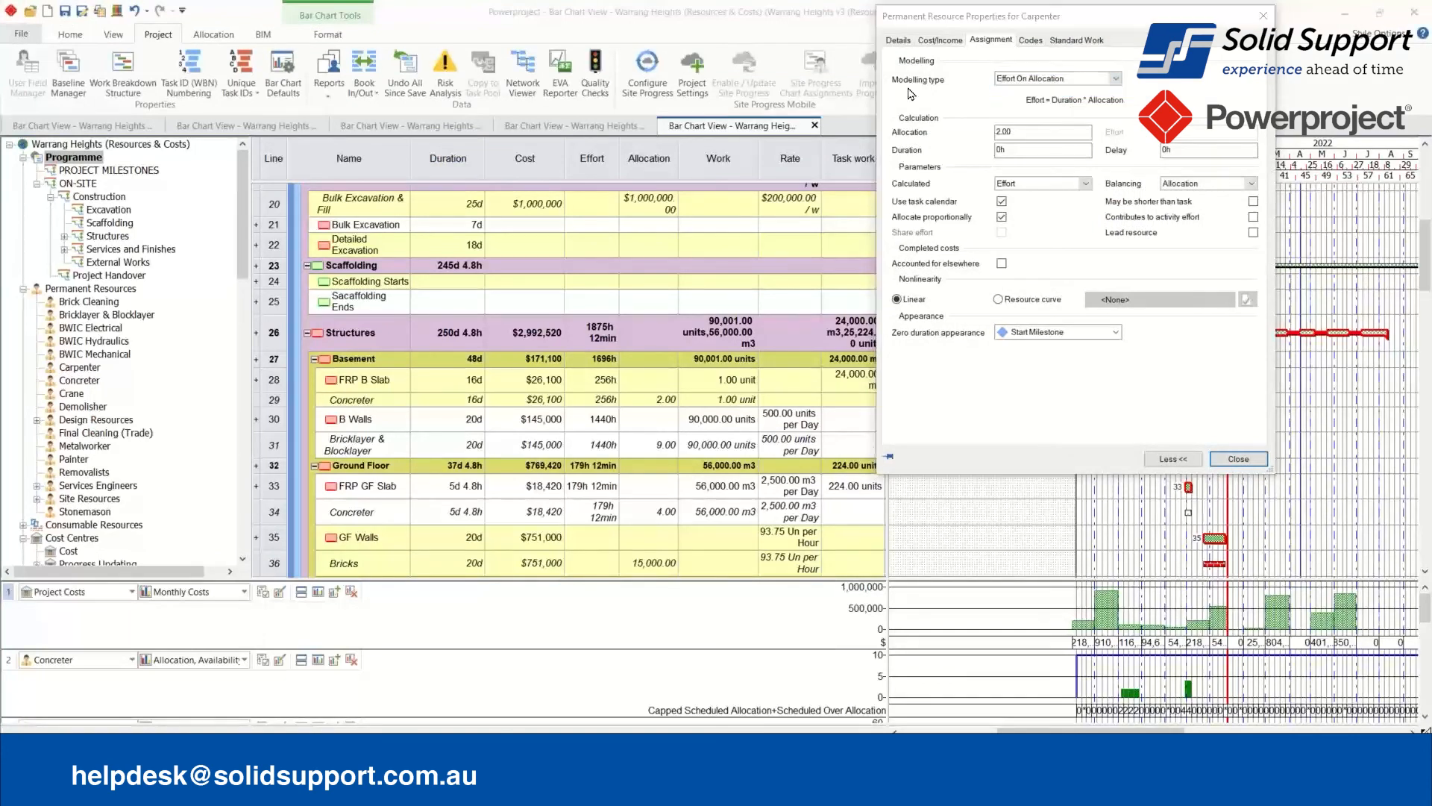
click(1239, 460)
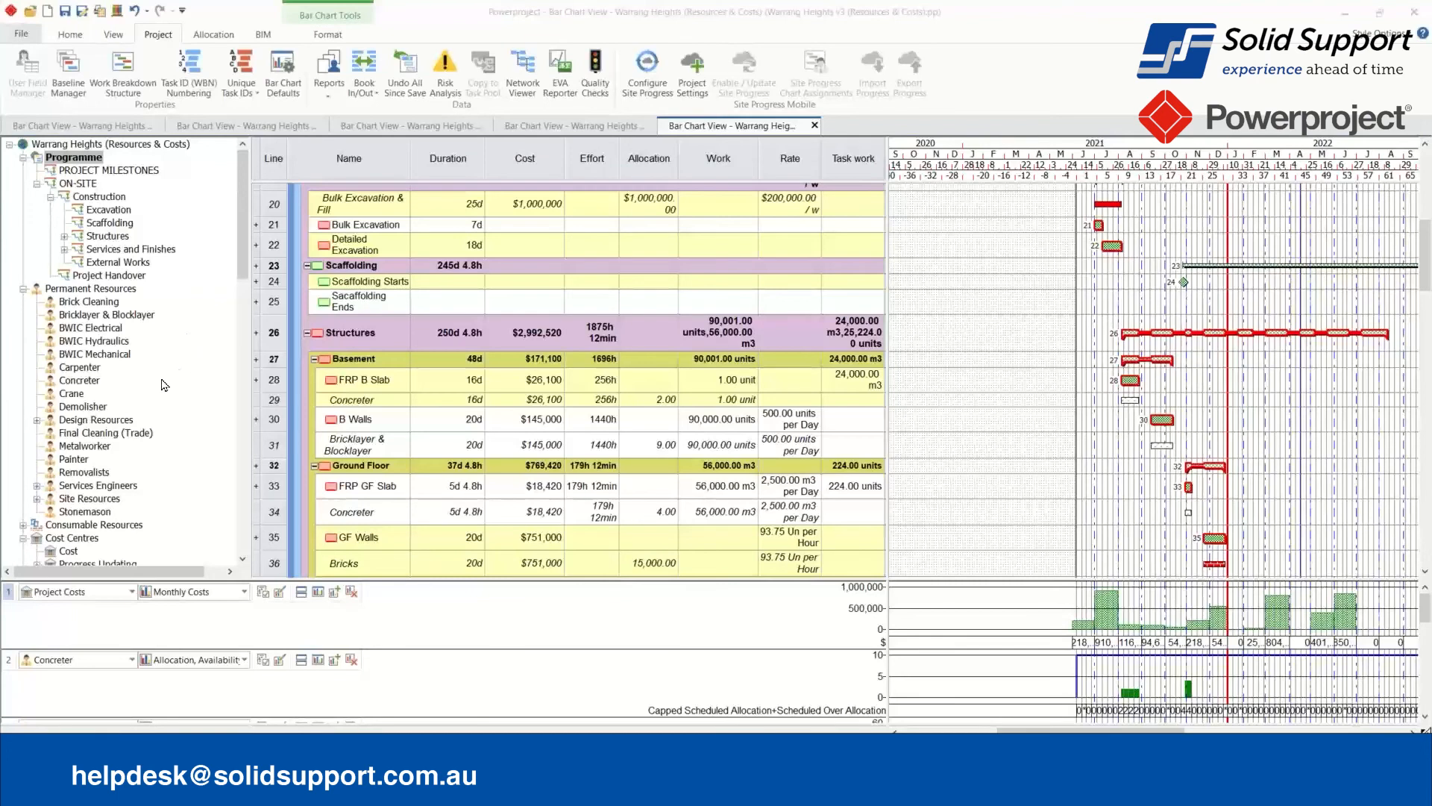
Select the Liquated Damages allocation of the LD task under Project Handover and fit its bar to the chart window.
scroll(124, 365, down, 5)
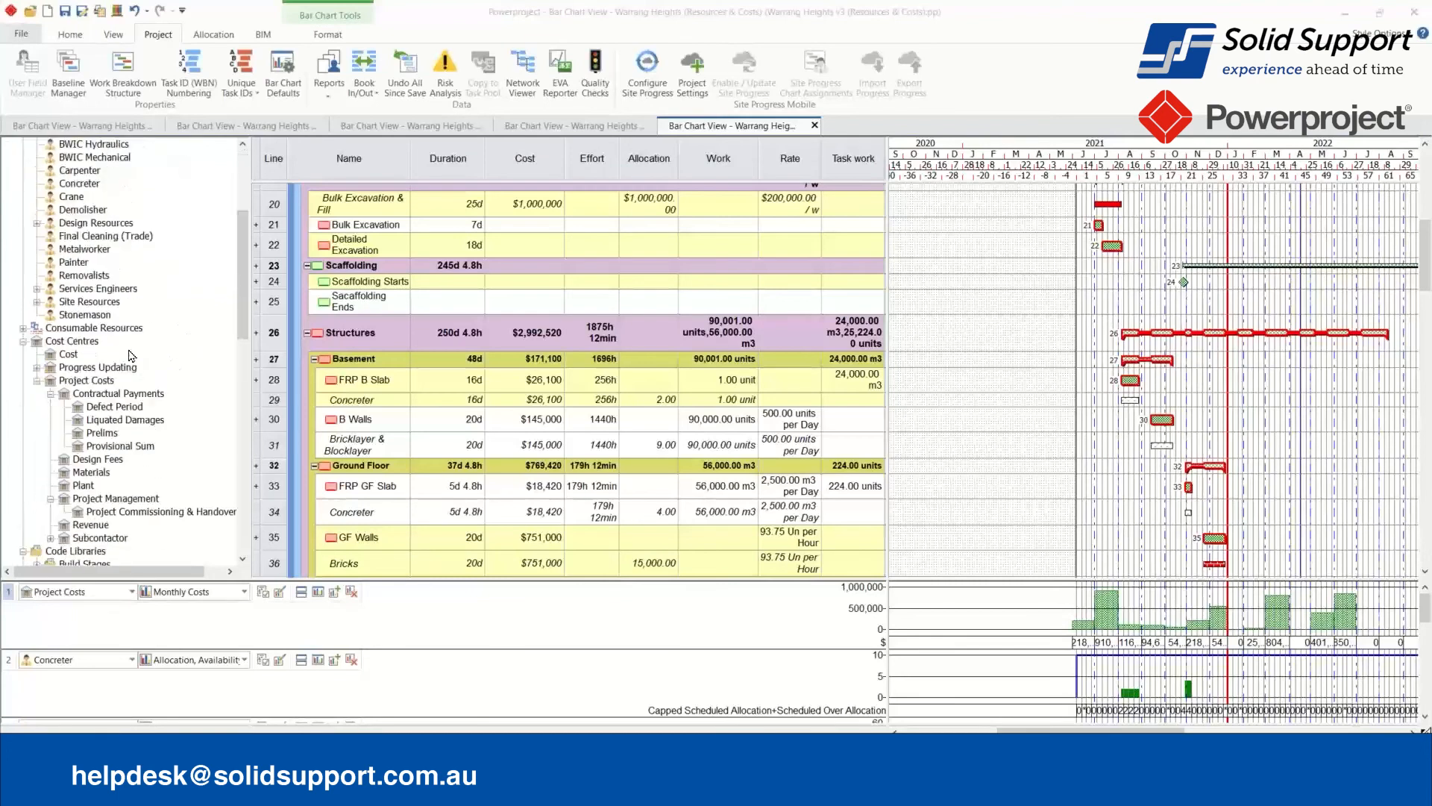
scroll(126, 369, down, 1)
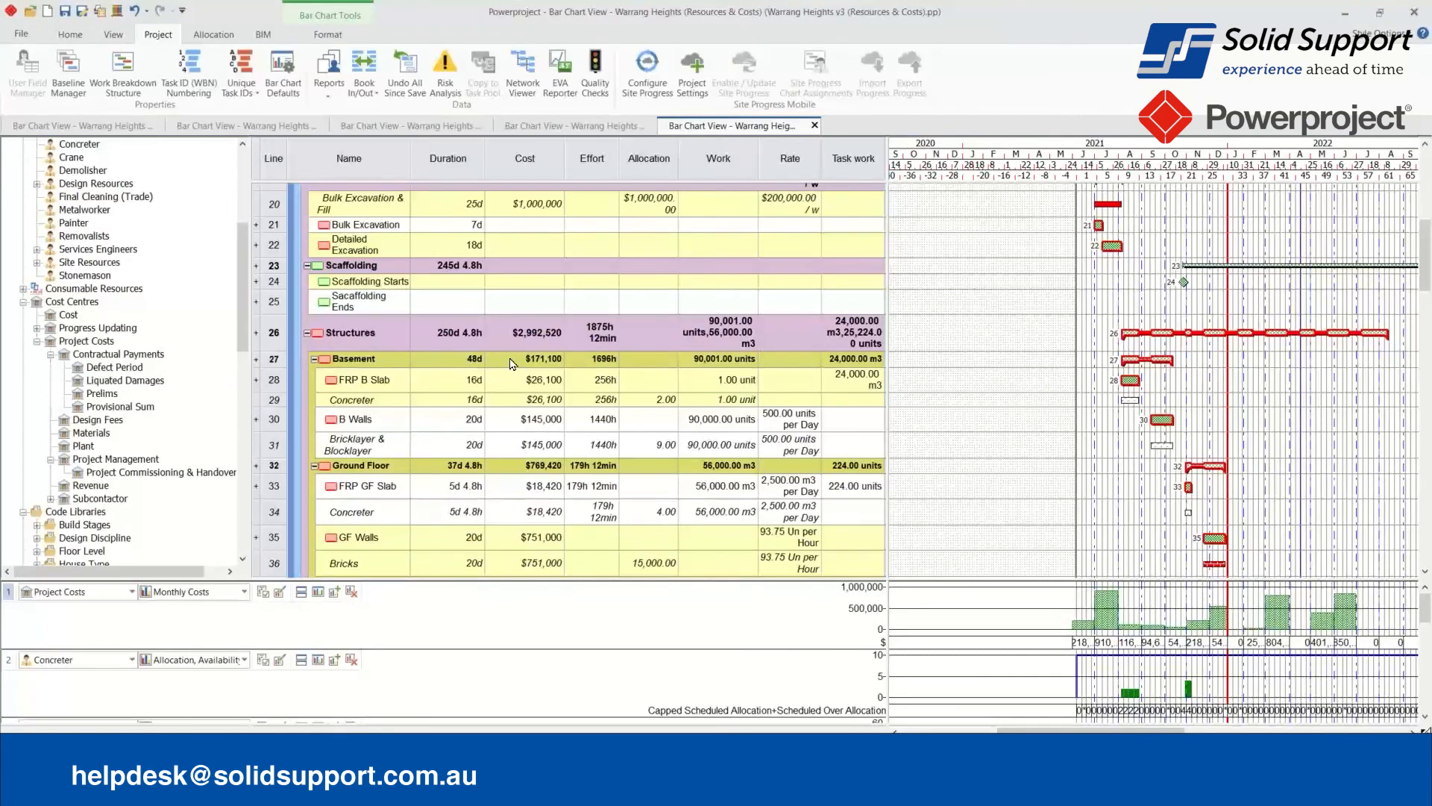
scroll(513, 369, down, 8)
scroll(513, 368, down, 1)
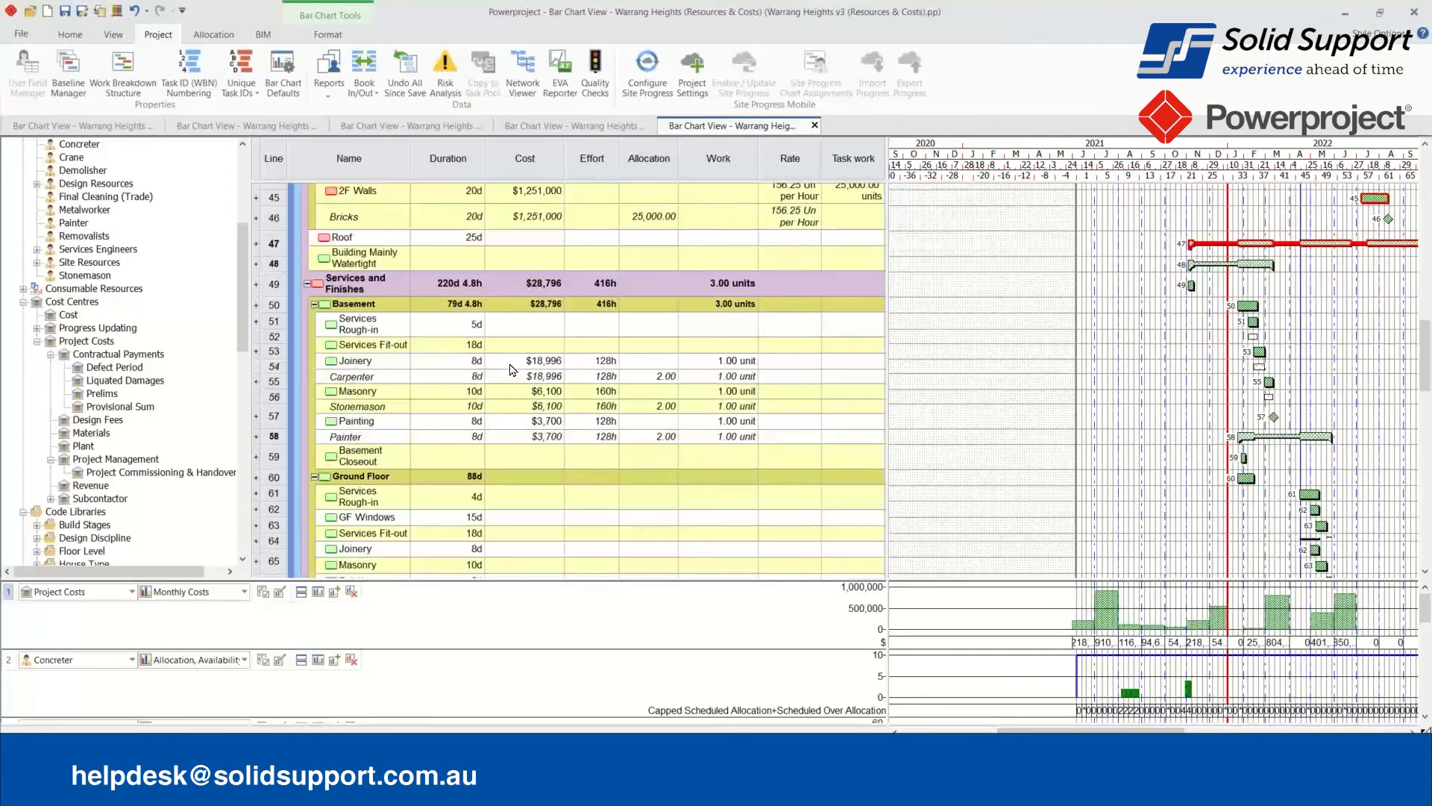
scroll(513, 369, down, 3)
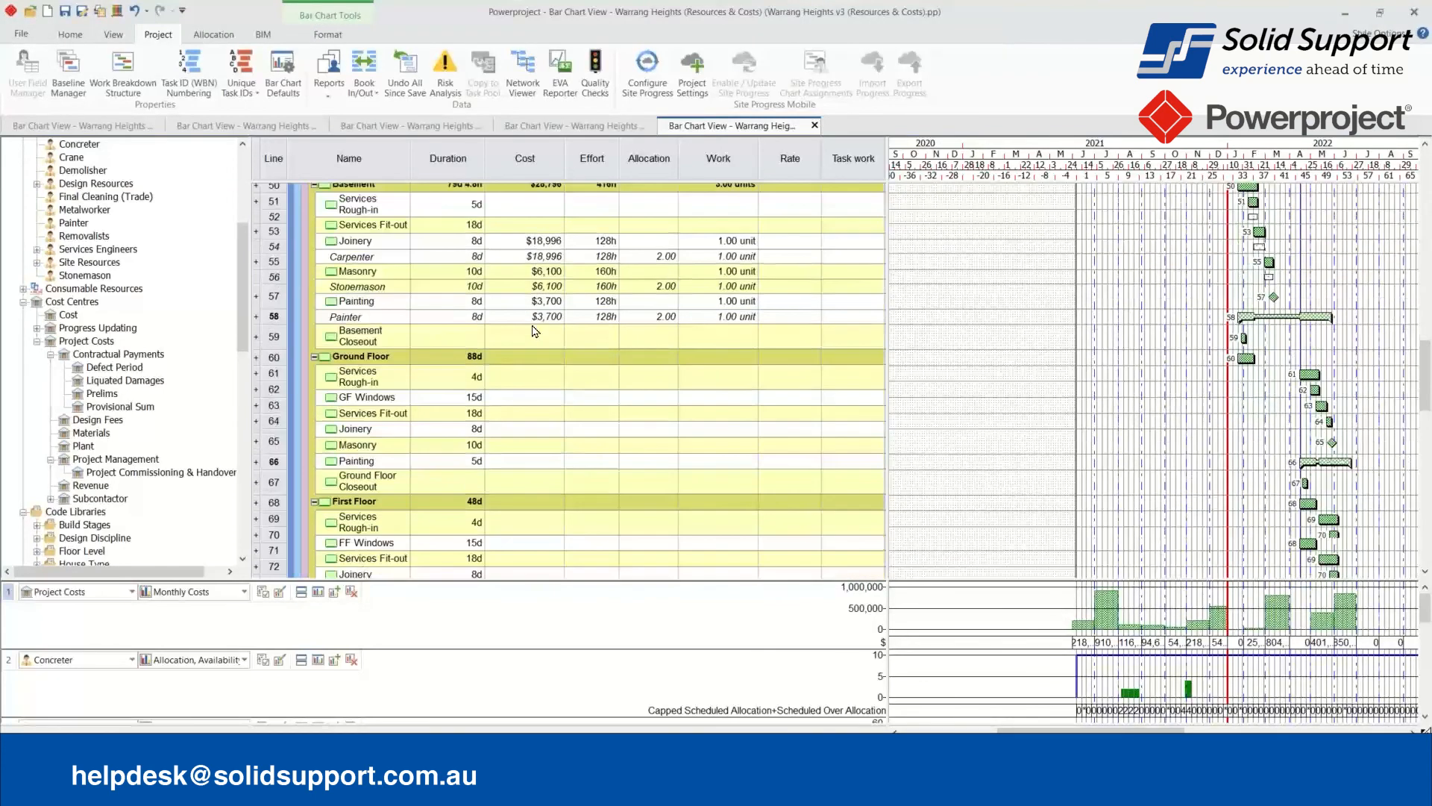
scroll(532, 331, down, 15)
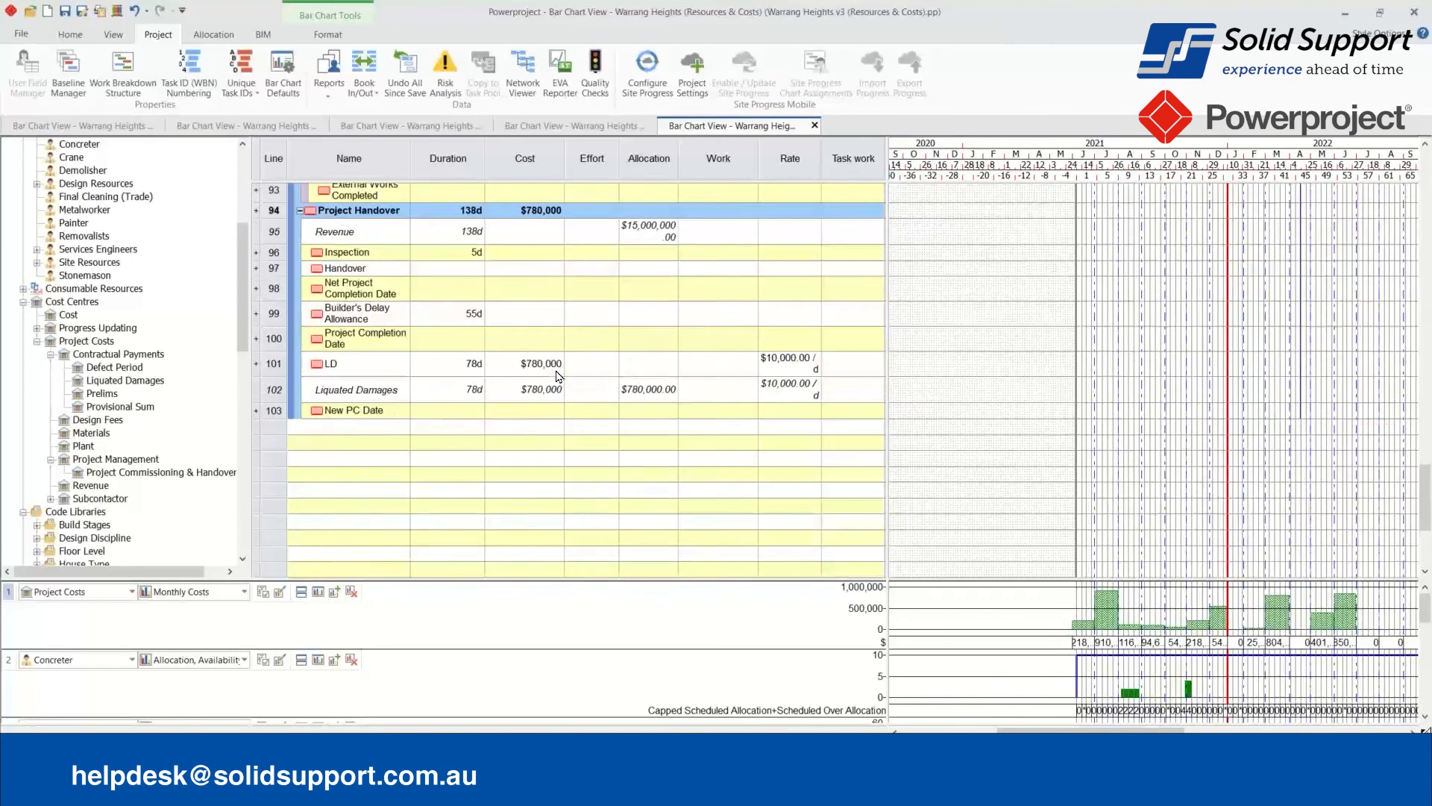
scroll(556, 375, up, 2)
click(290, 464)
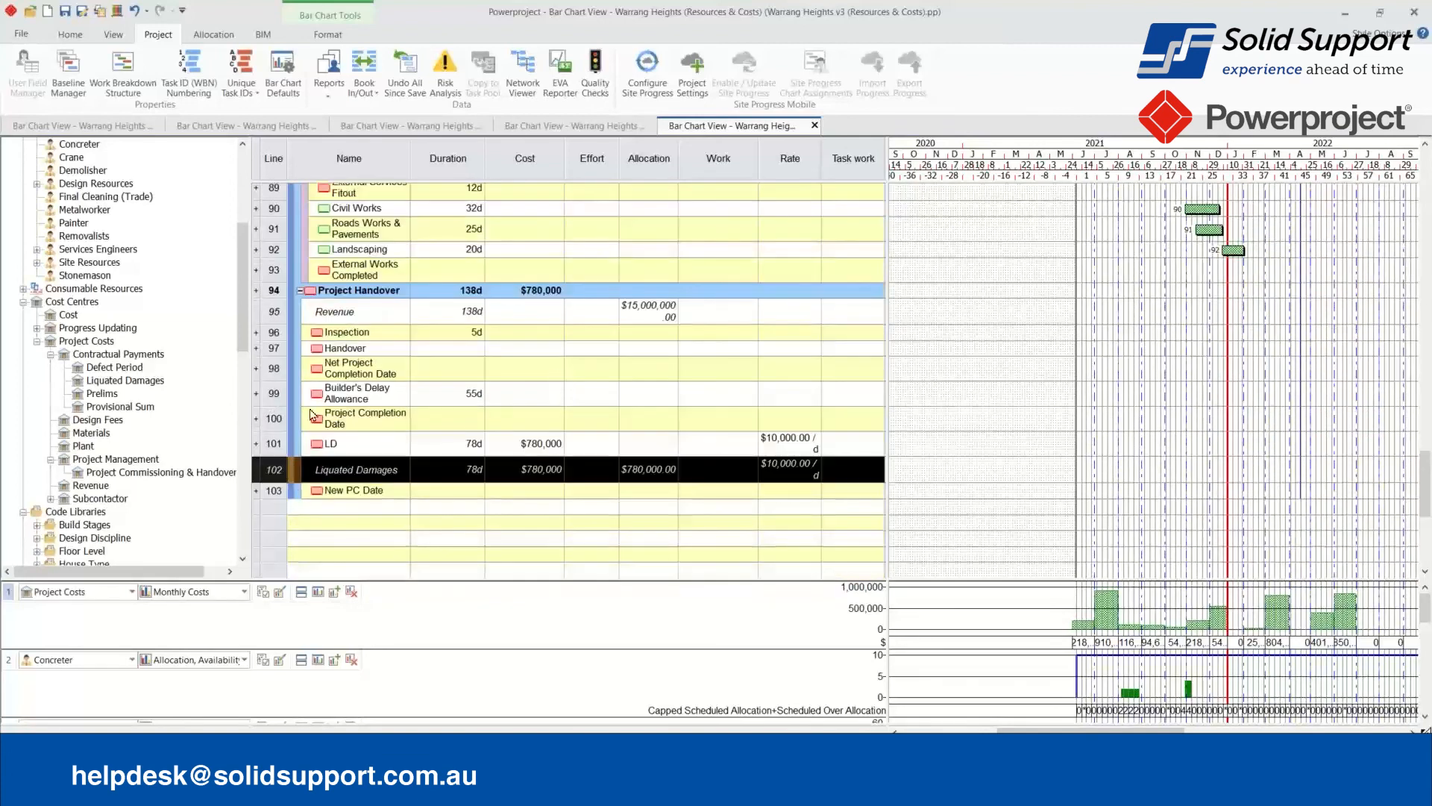
click(113, 34)
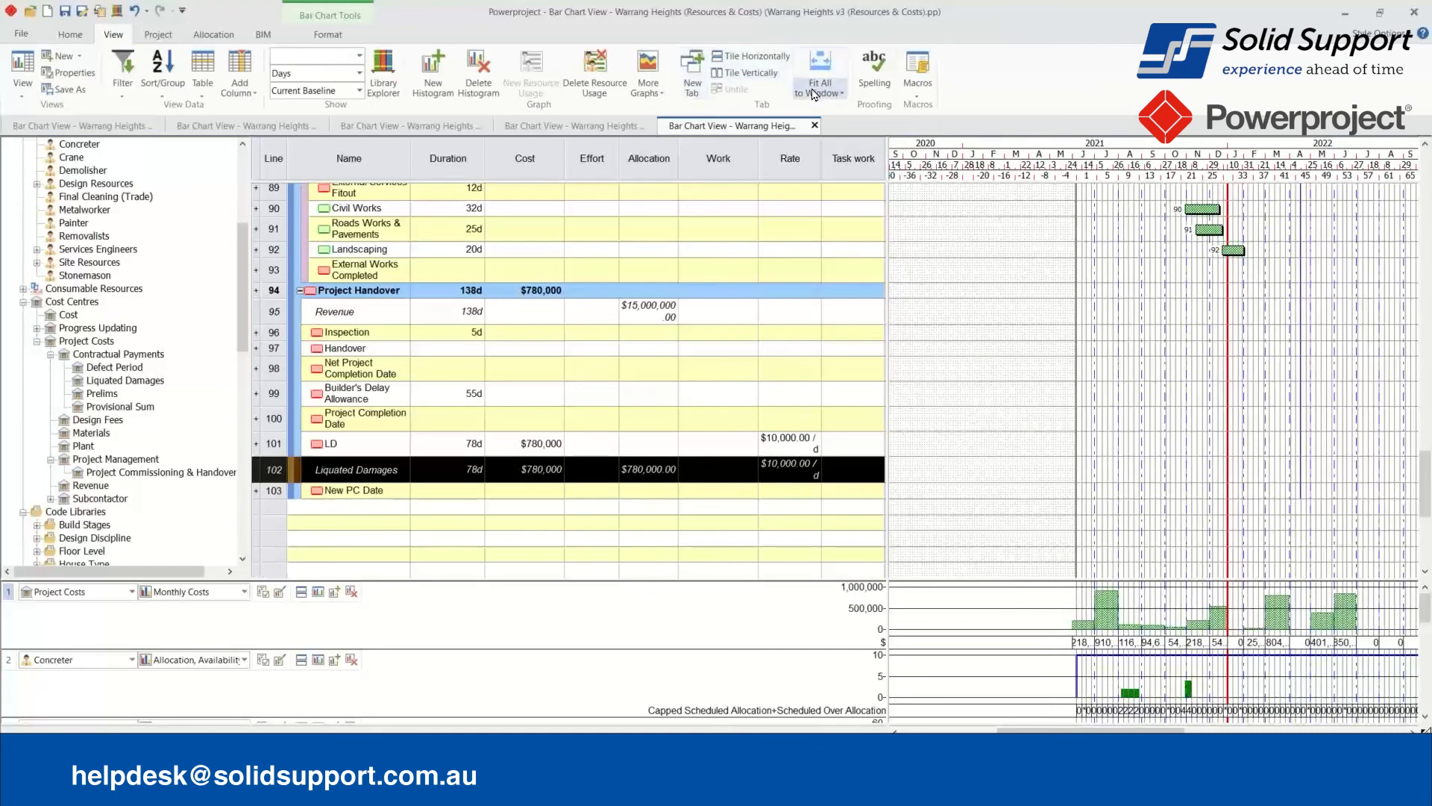
click(814, 95)
click(823, 143)
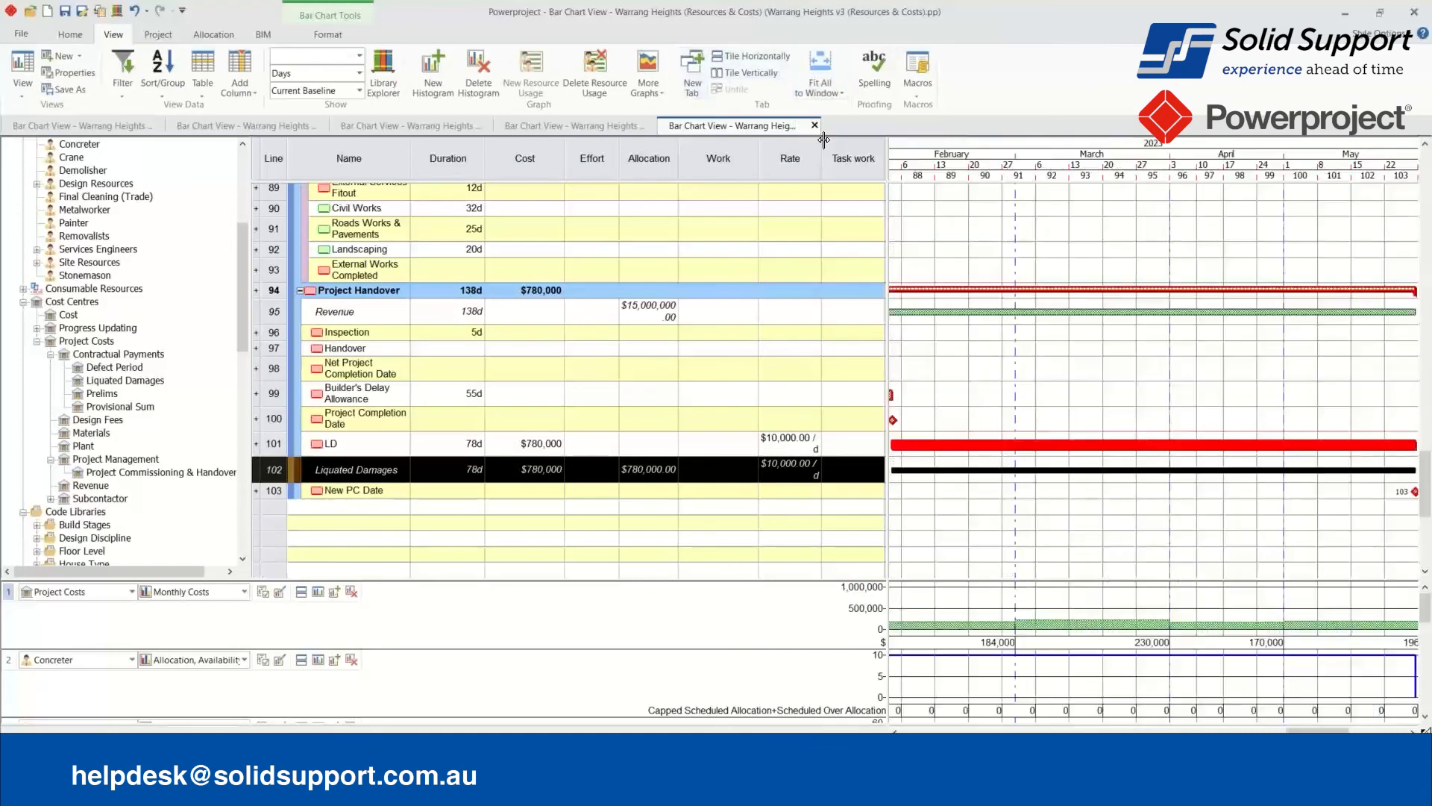
Open the default assignment settings of the Liquated Damages cost centre under Contractual Payments.
click(125, 383)
right_click(124, 389)
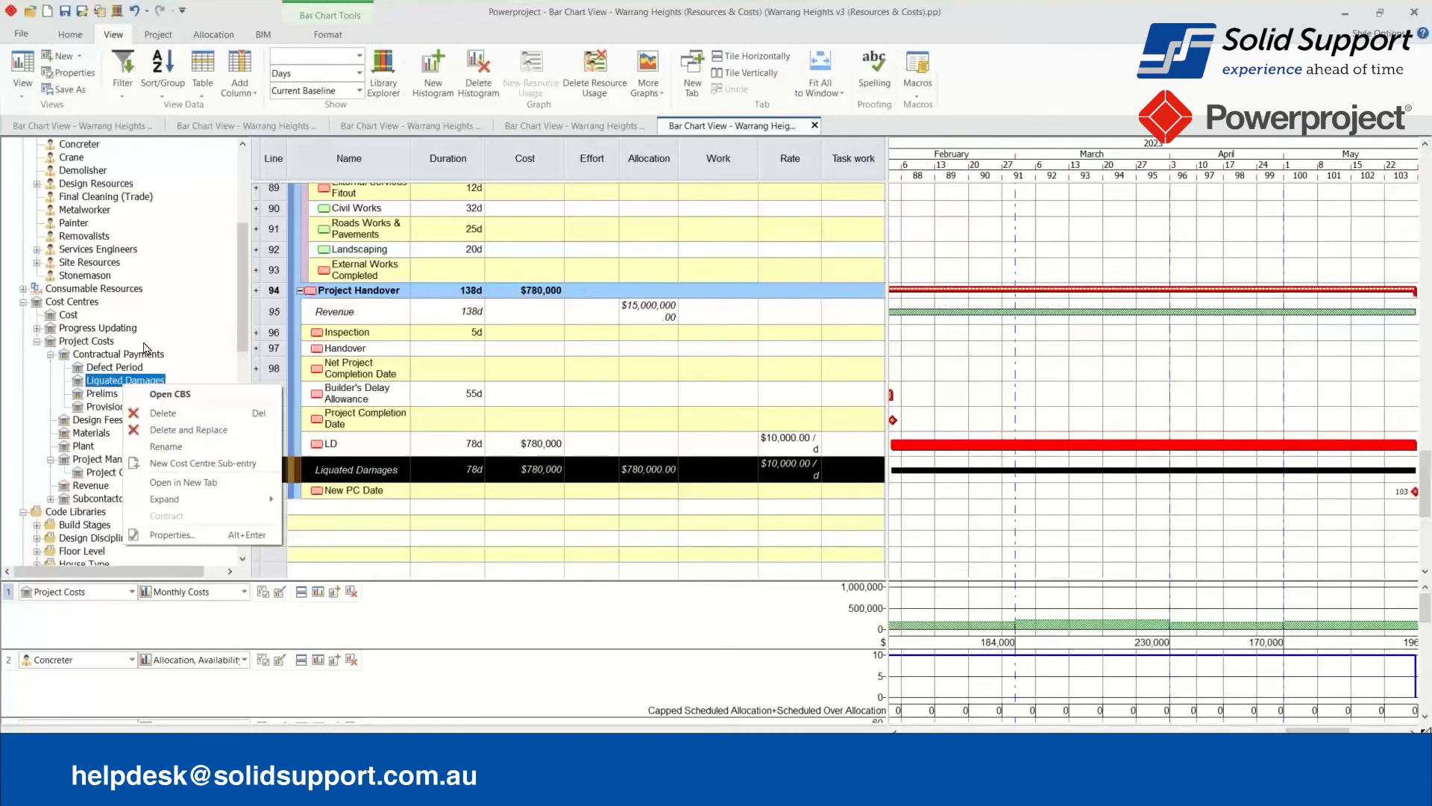
click(209, 329)
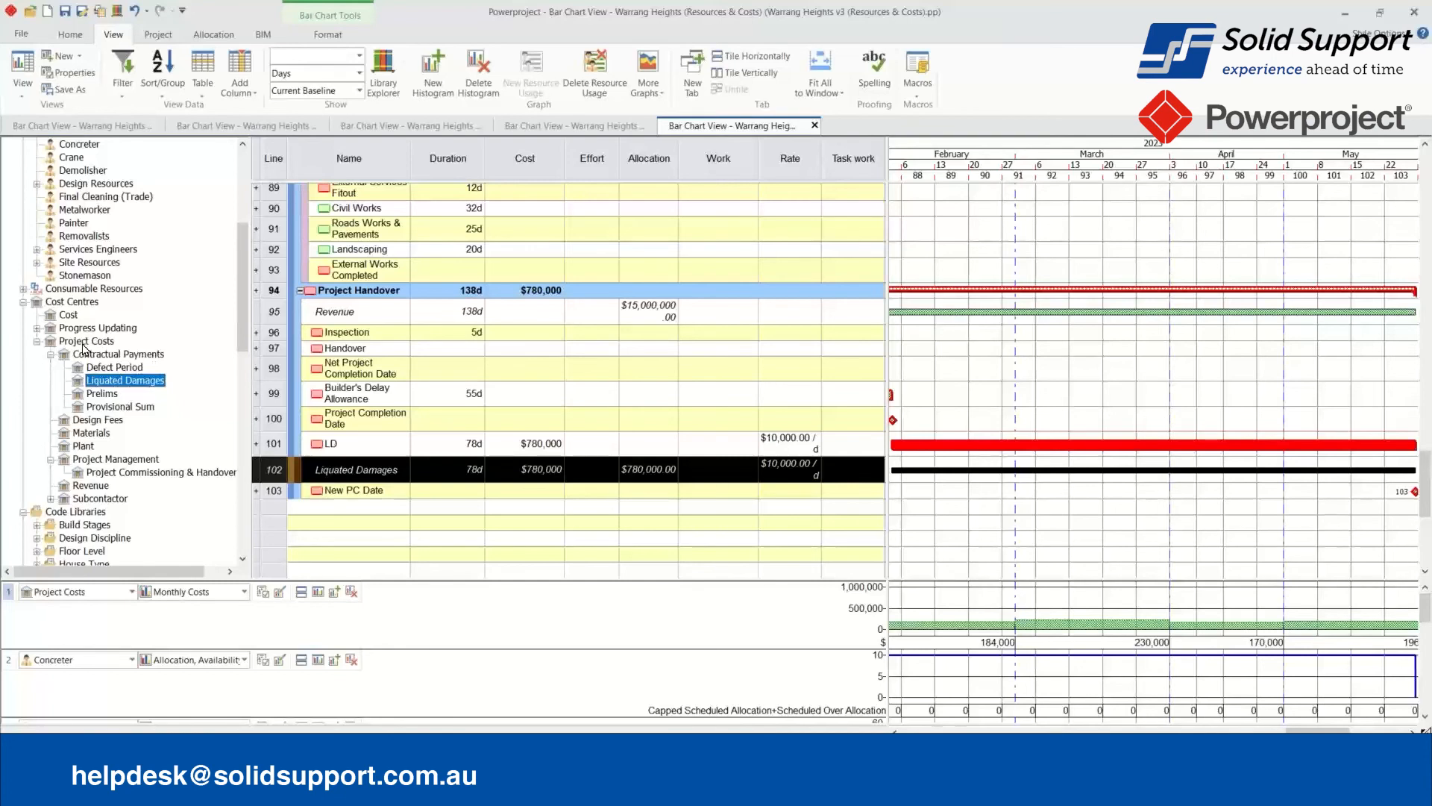
right_click(96, 386)
click(149, 533)
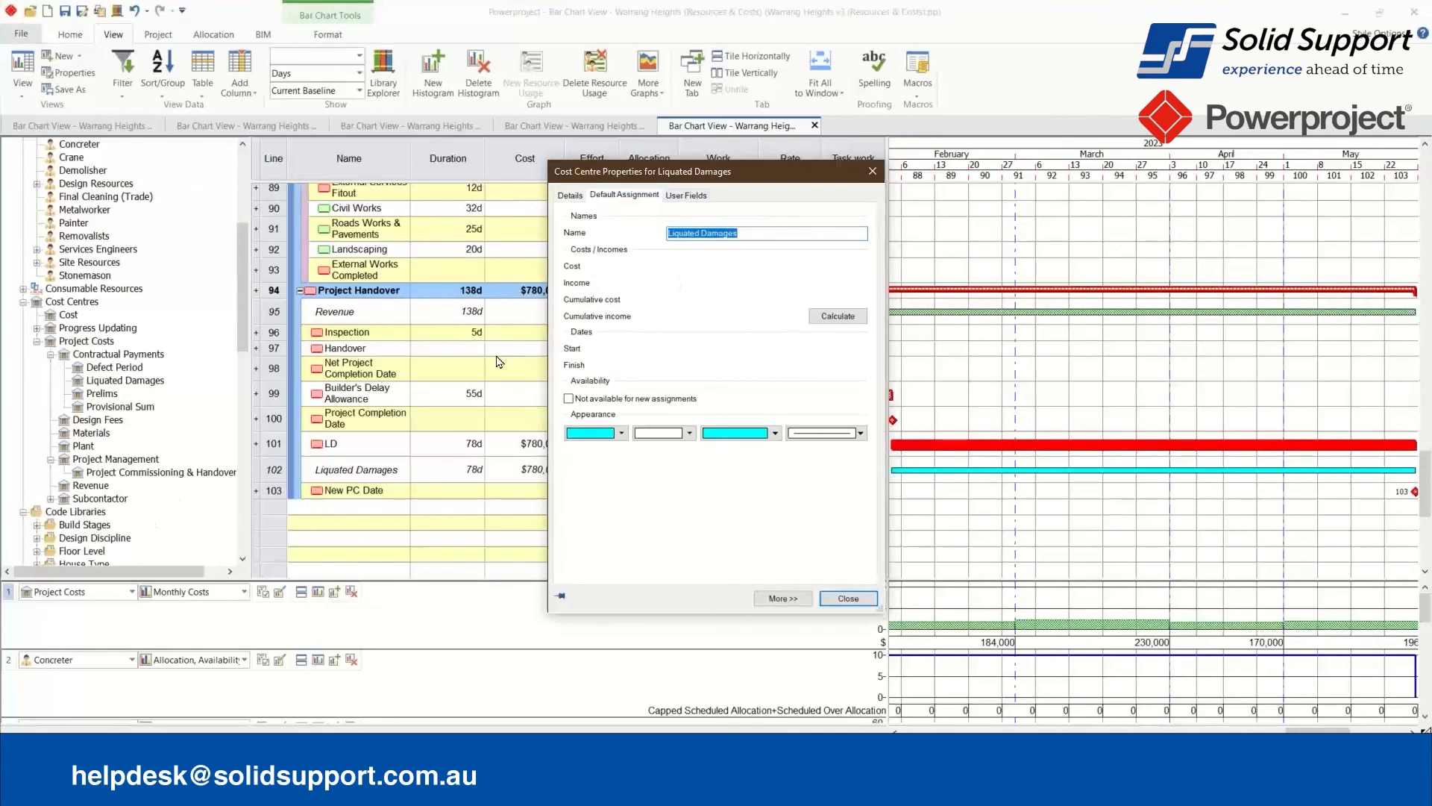
click(633, 195)
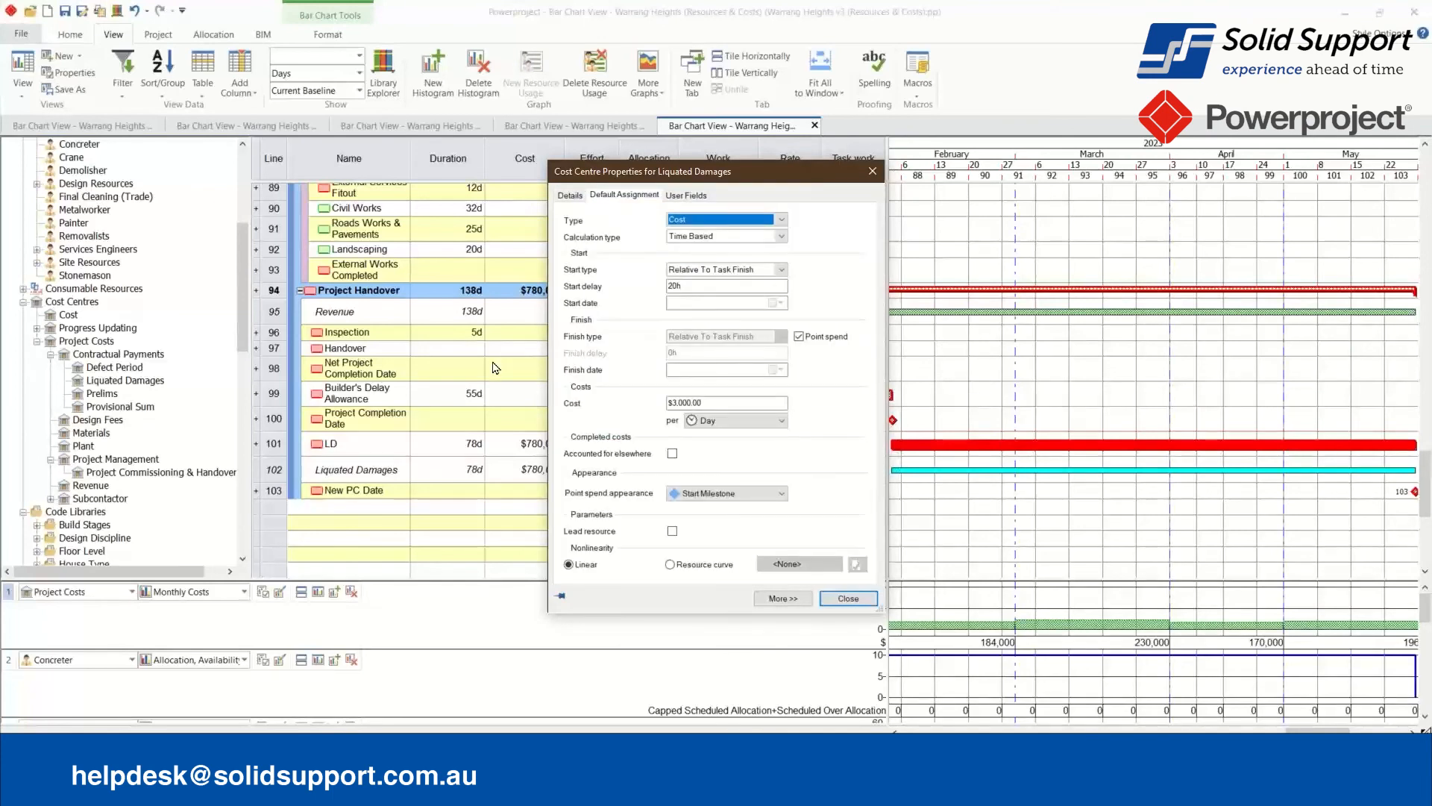
Review the calculation type, cost/income type and start type options of the Liquated Damages cost centre without changing them.
click(727, 237)
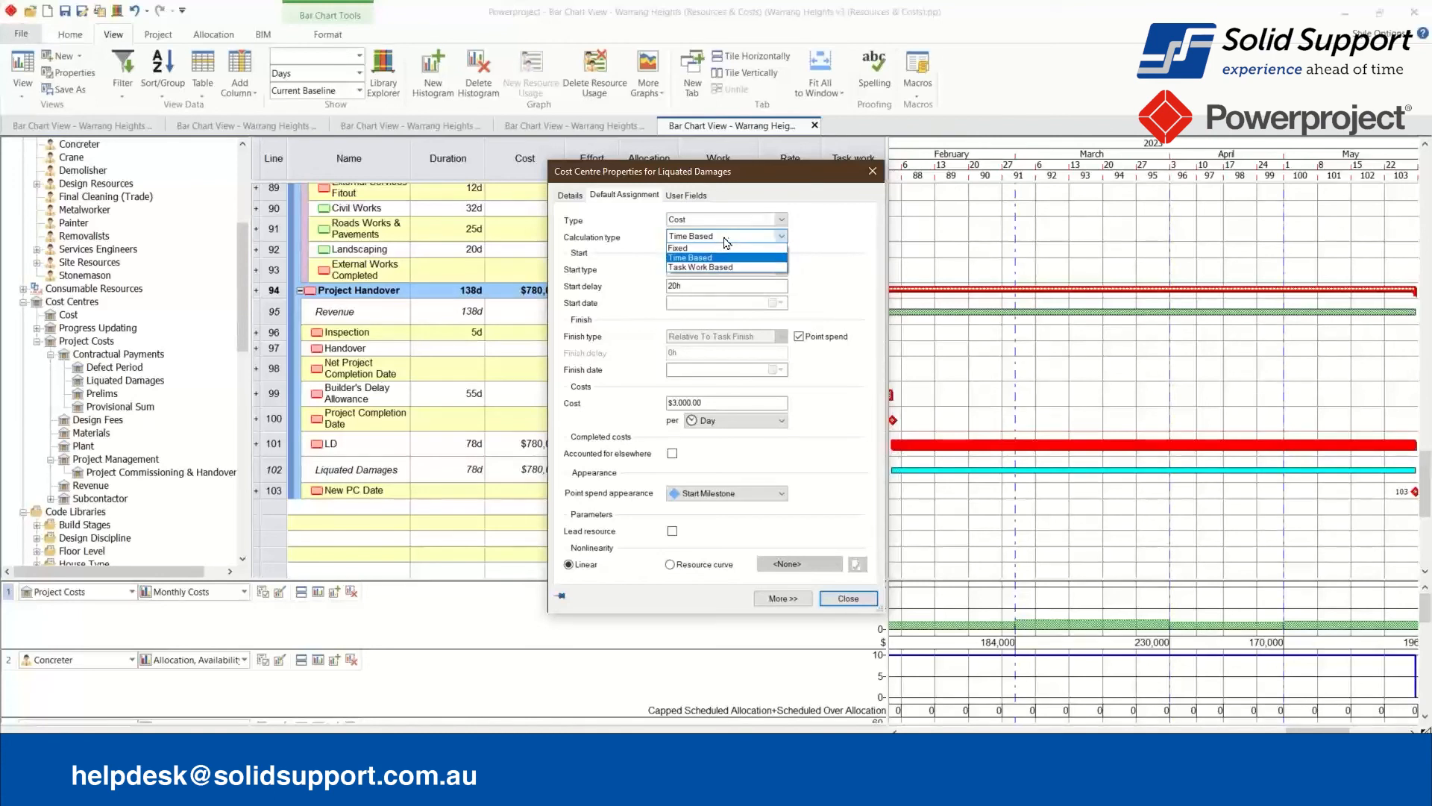
click(731, 221)
click(731, 220)
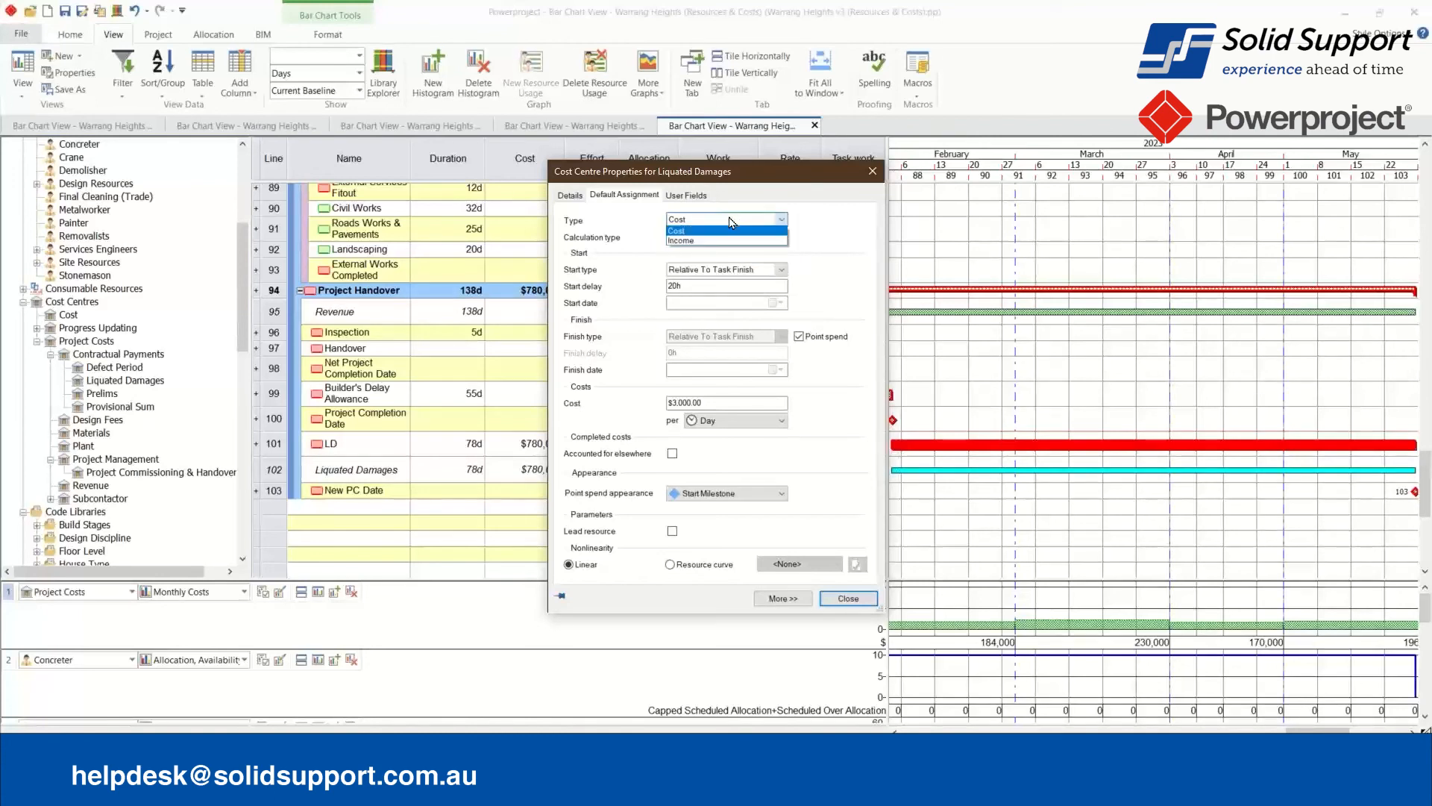
click(731, 221)
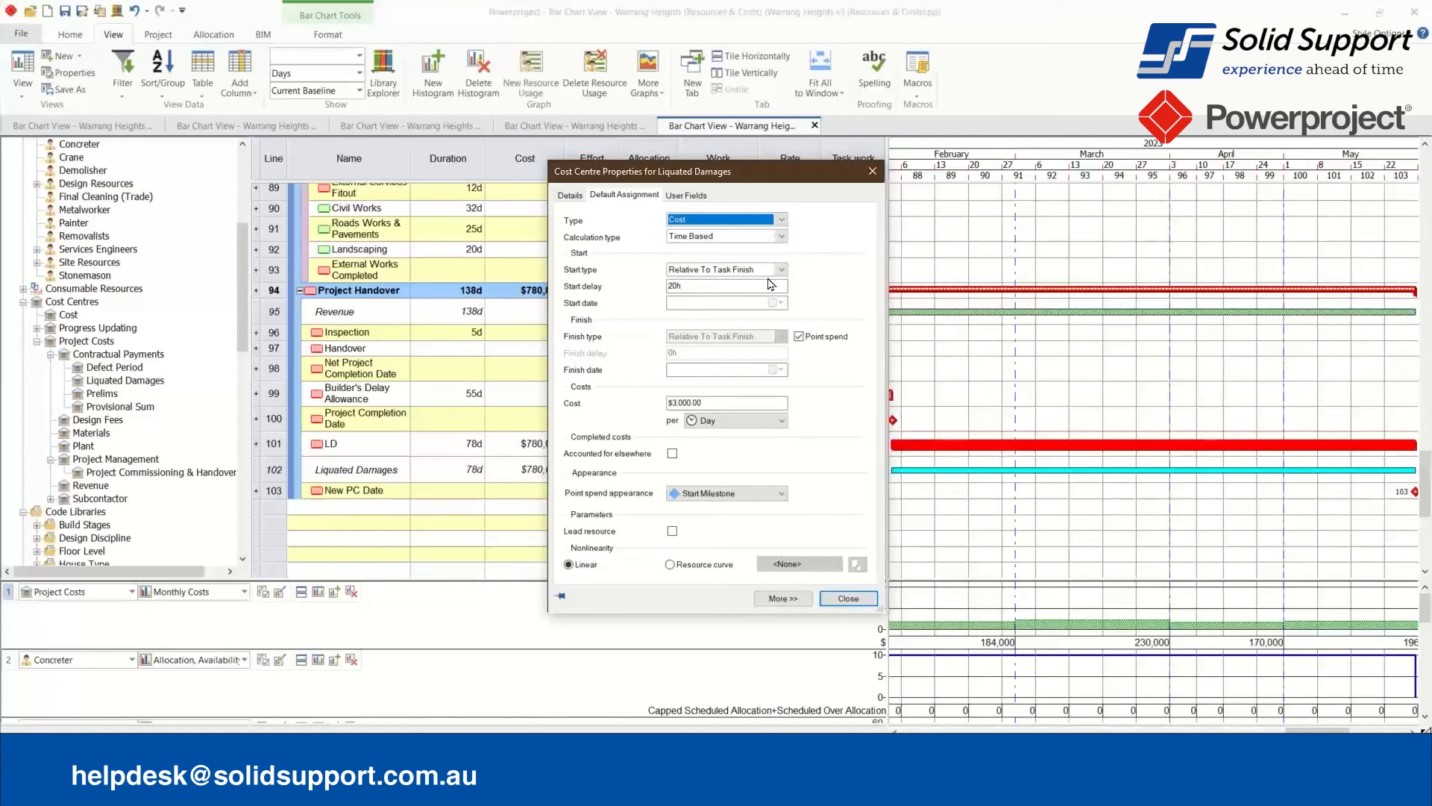
click(776, 272)
click(776, 272)
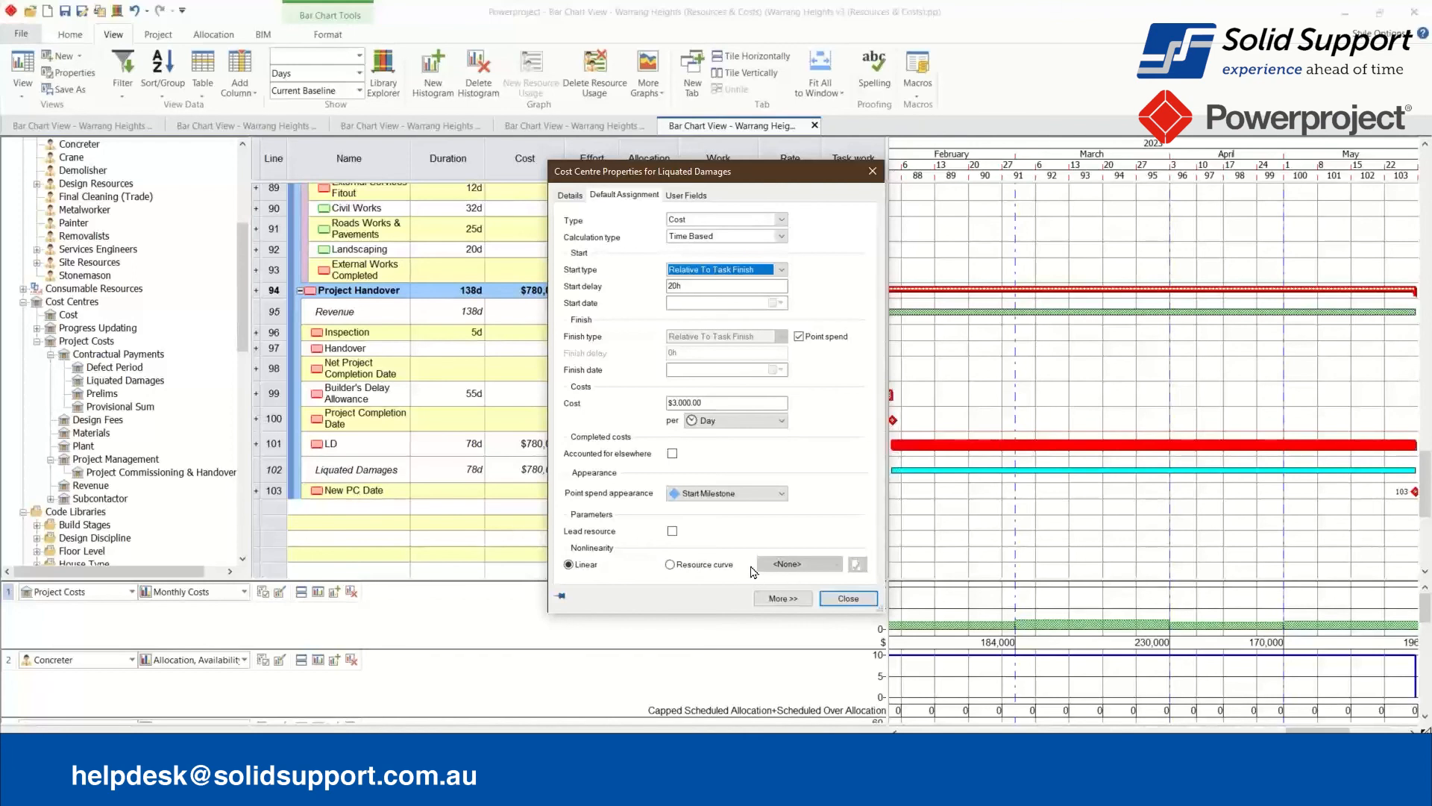
Look through the resource curves available for the cost centre's nonlinearity, return it to Linear and close the properties.
click(723, 570)
click(820, 564)
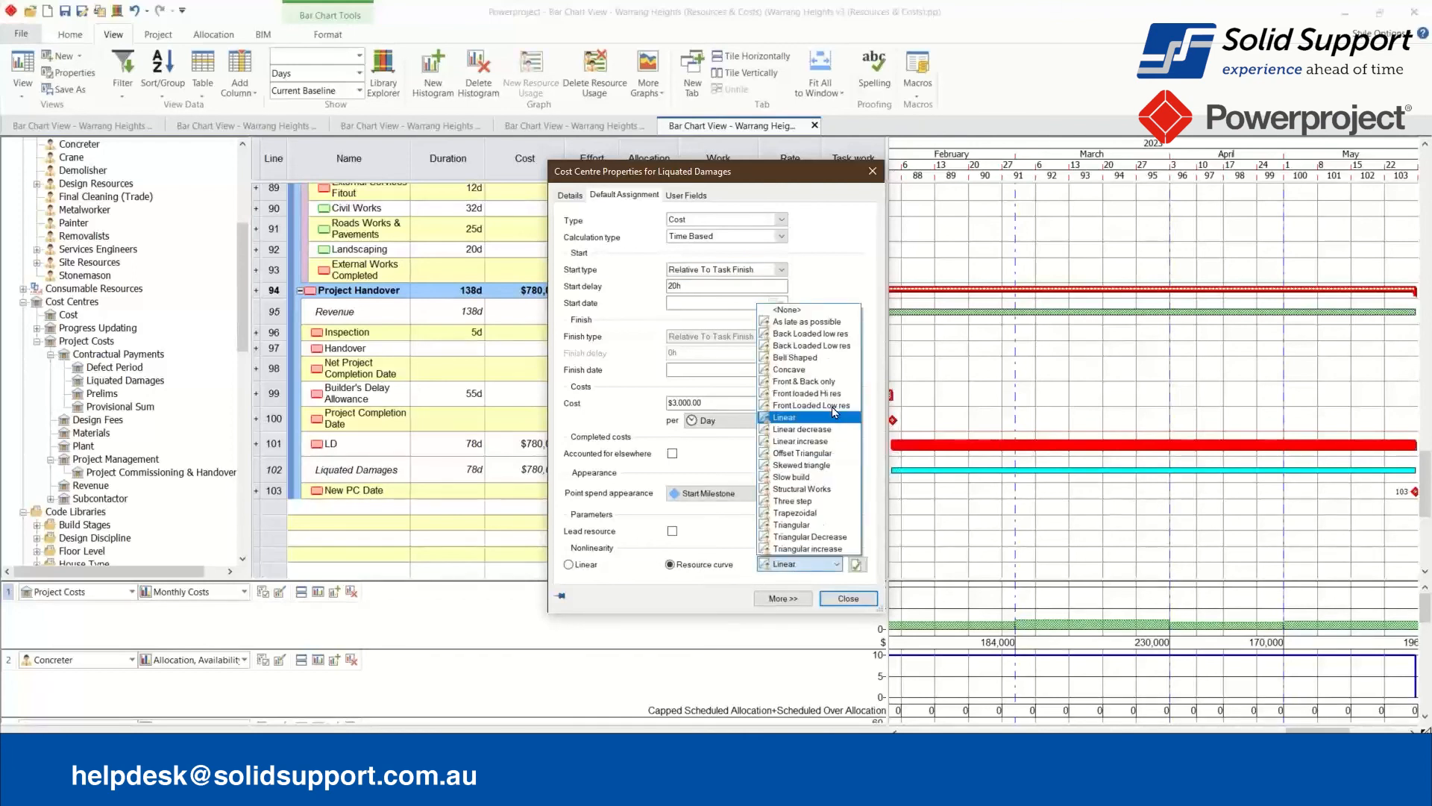
click(590, 571)
click(585, 570)
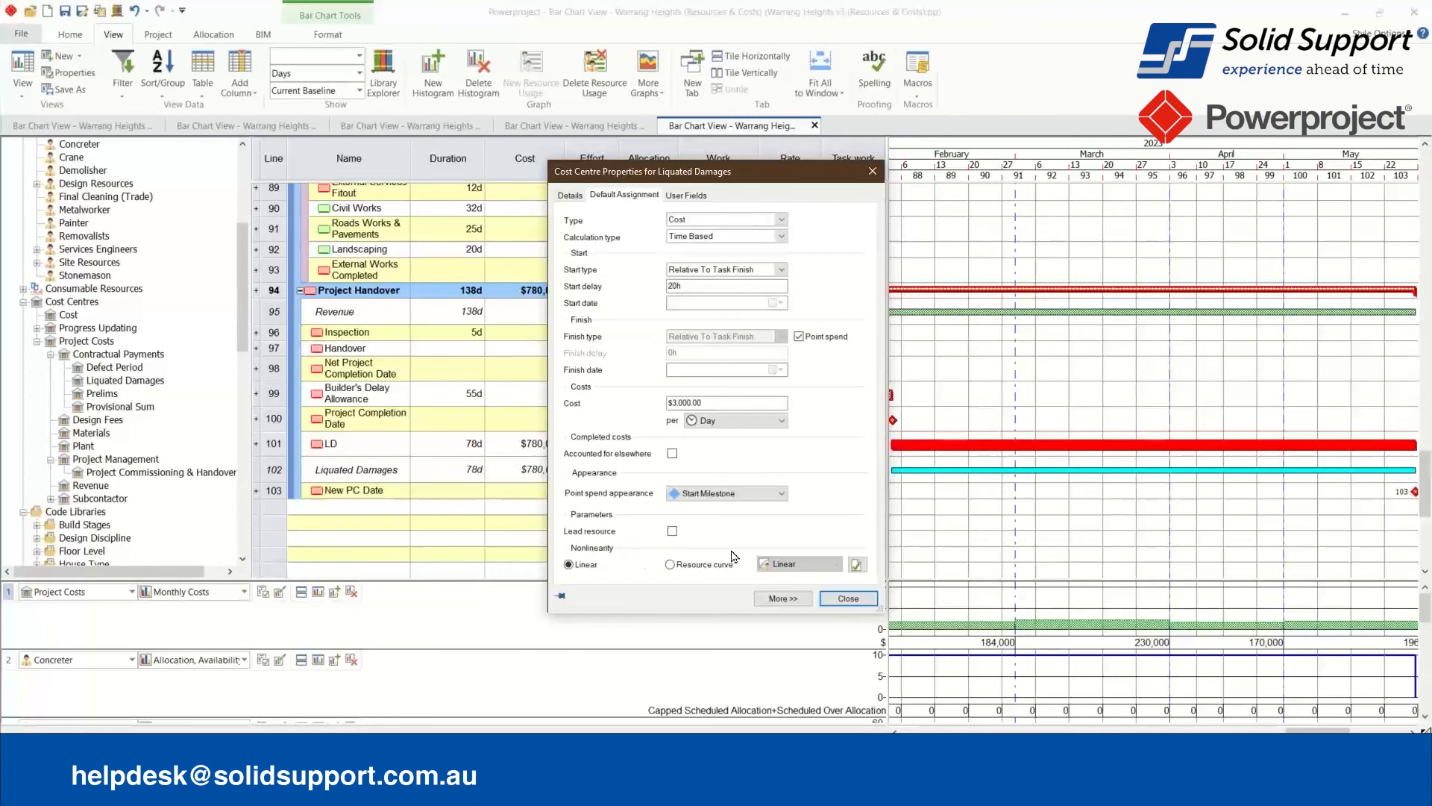
click(838, 599)
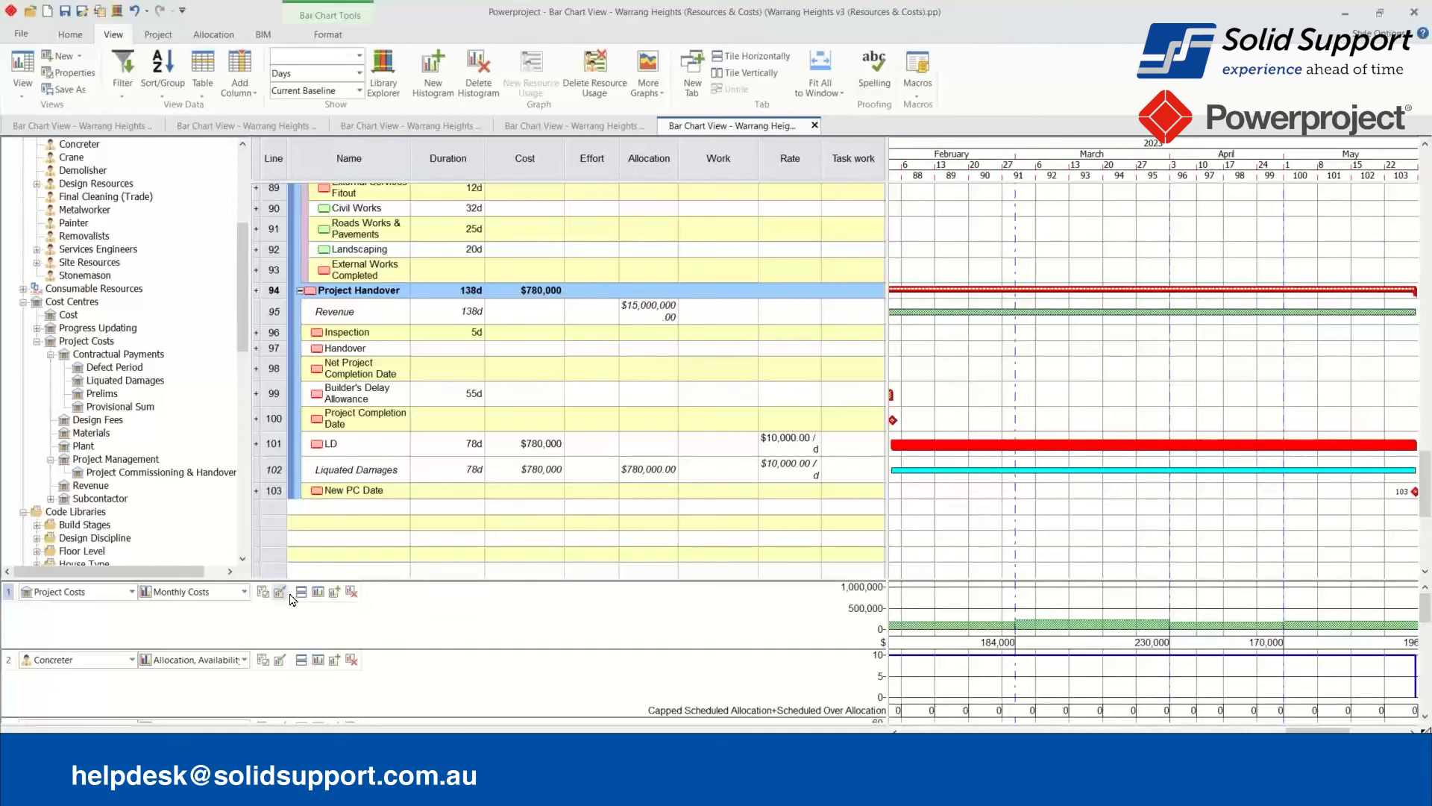
Open the Project Costs monthly histogram in its own view, widen its chart area and compress the timescale to show several months.
click(317, 593)
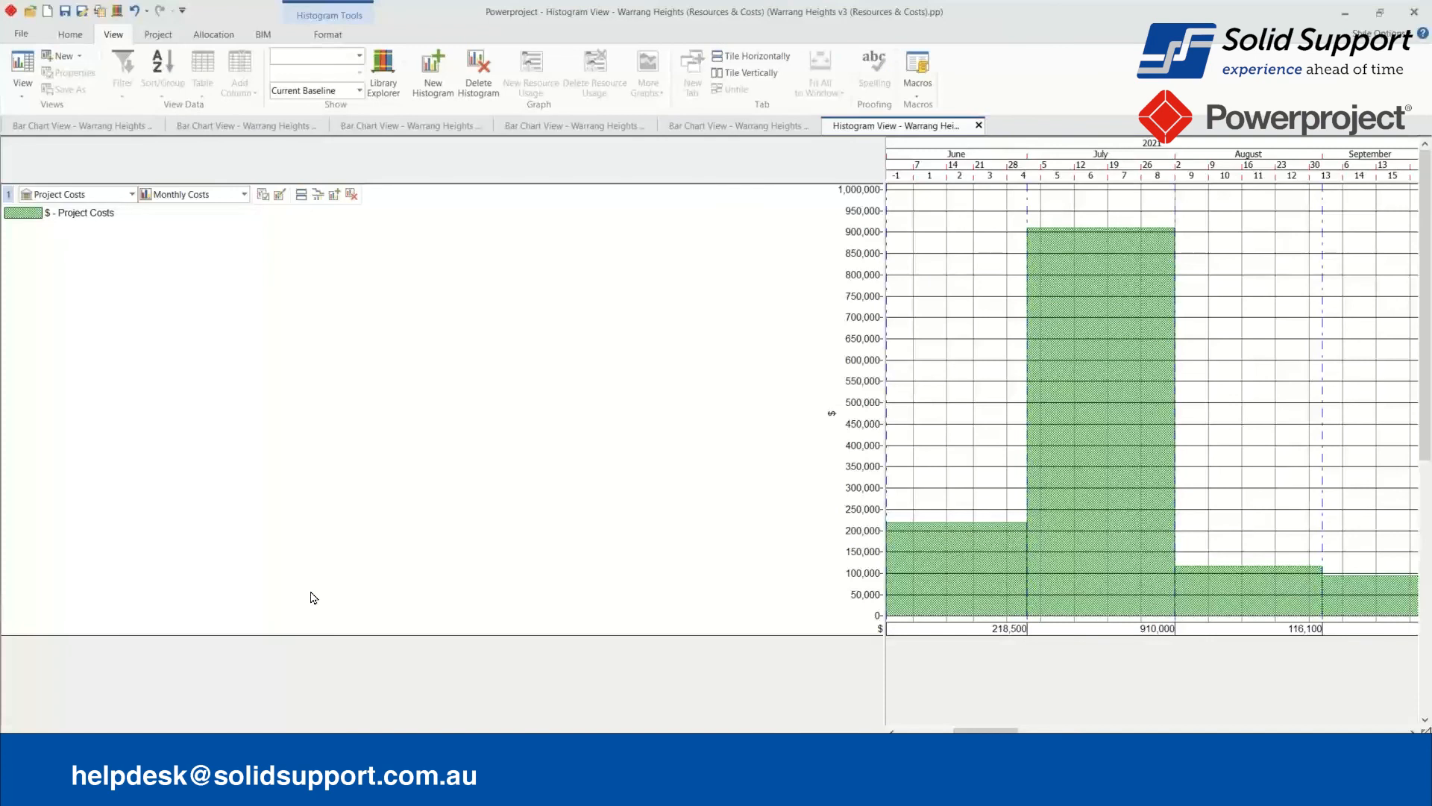
drag(888, 155, 549, 192)
drag(887, 203, 486, 207)
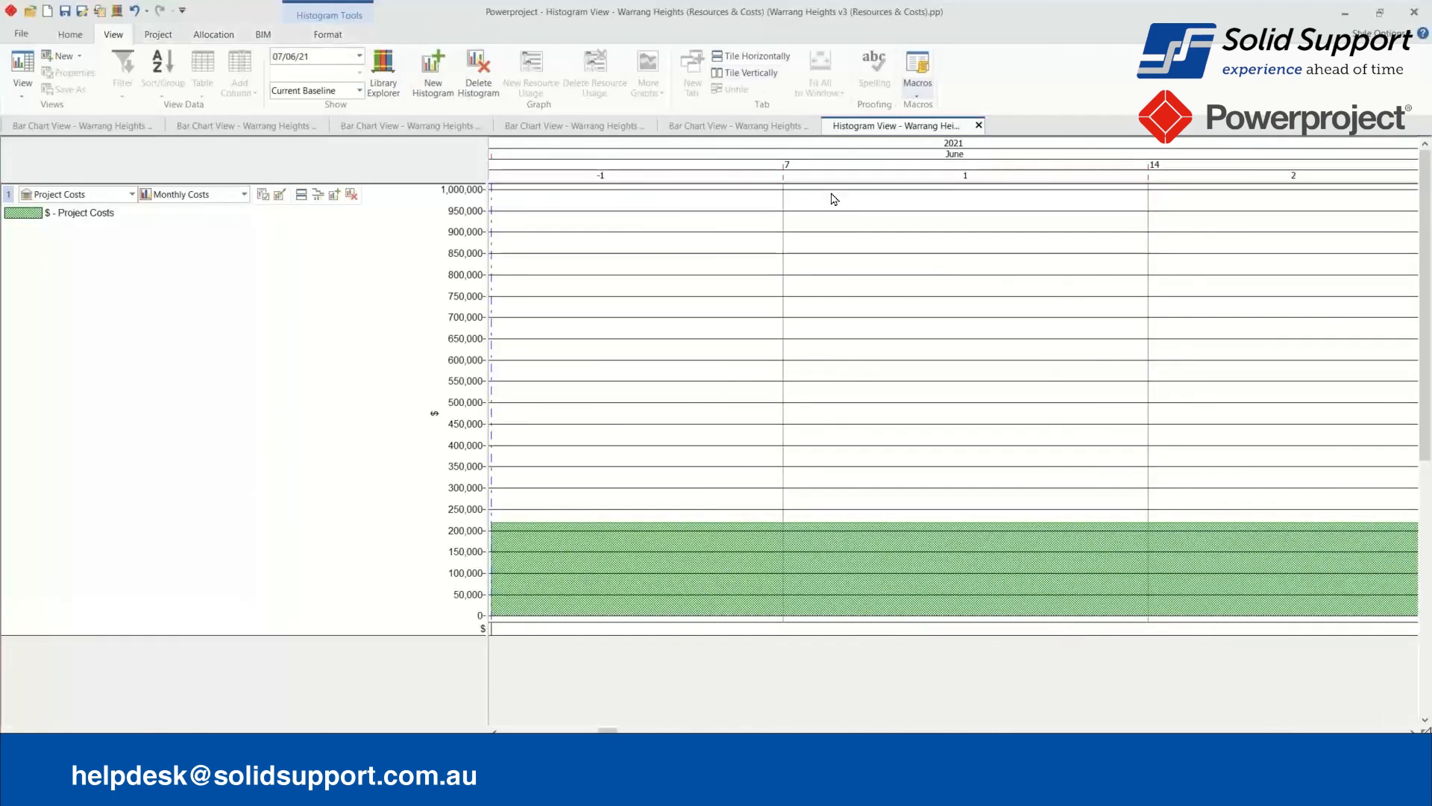
drag(796, 170, 519, 182)
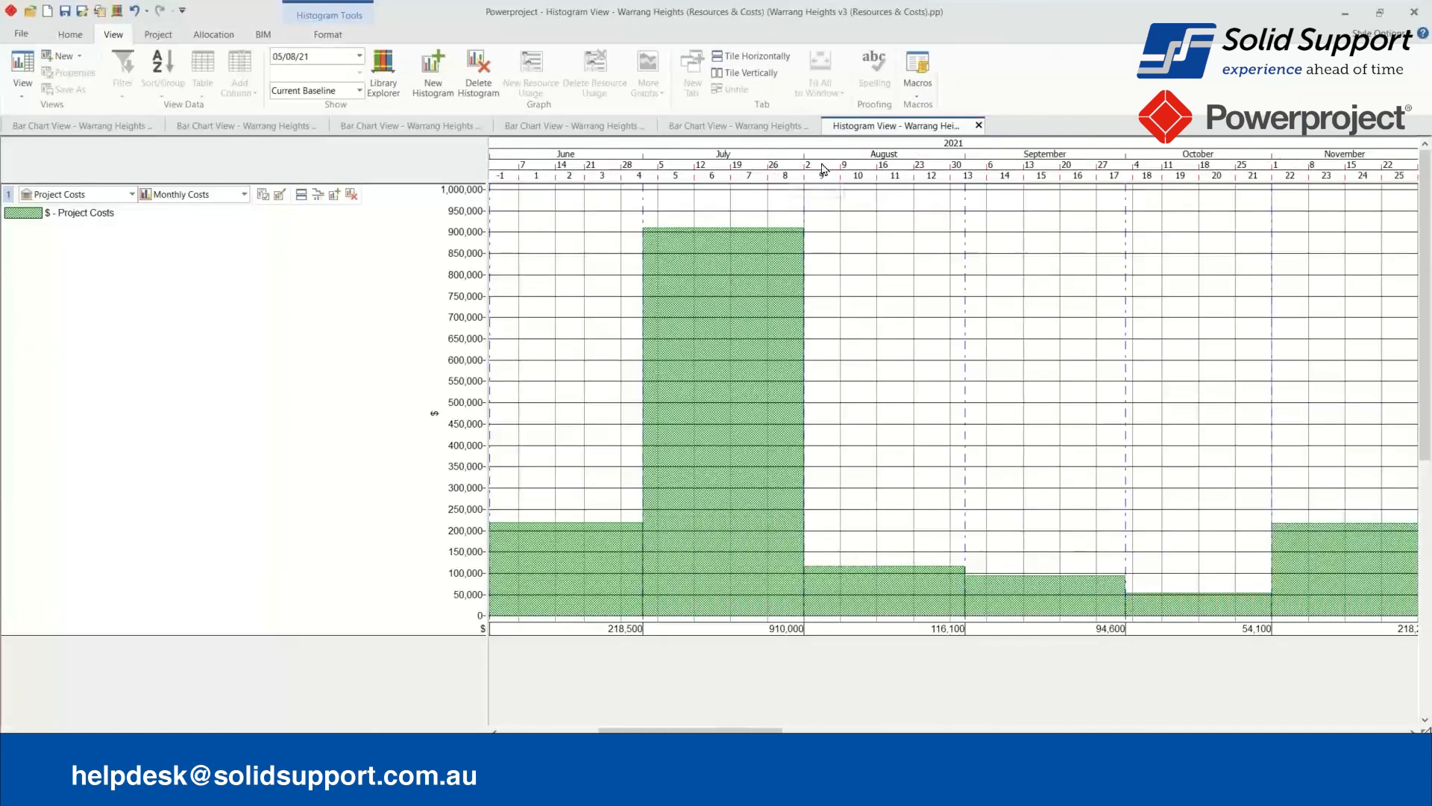
drag(798, 162, 625, 157)
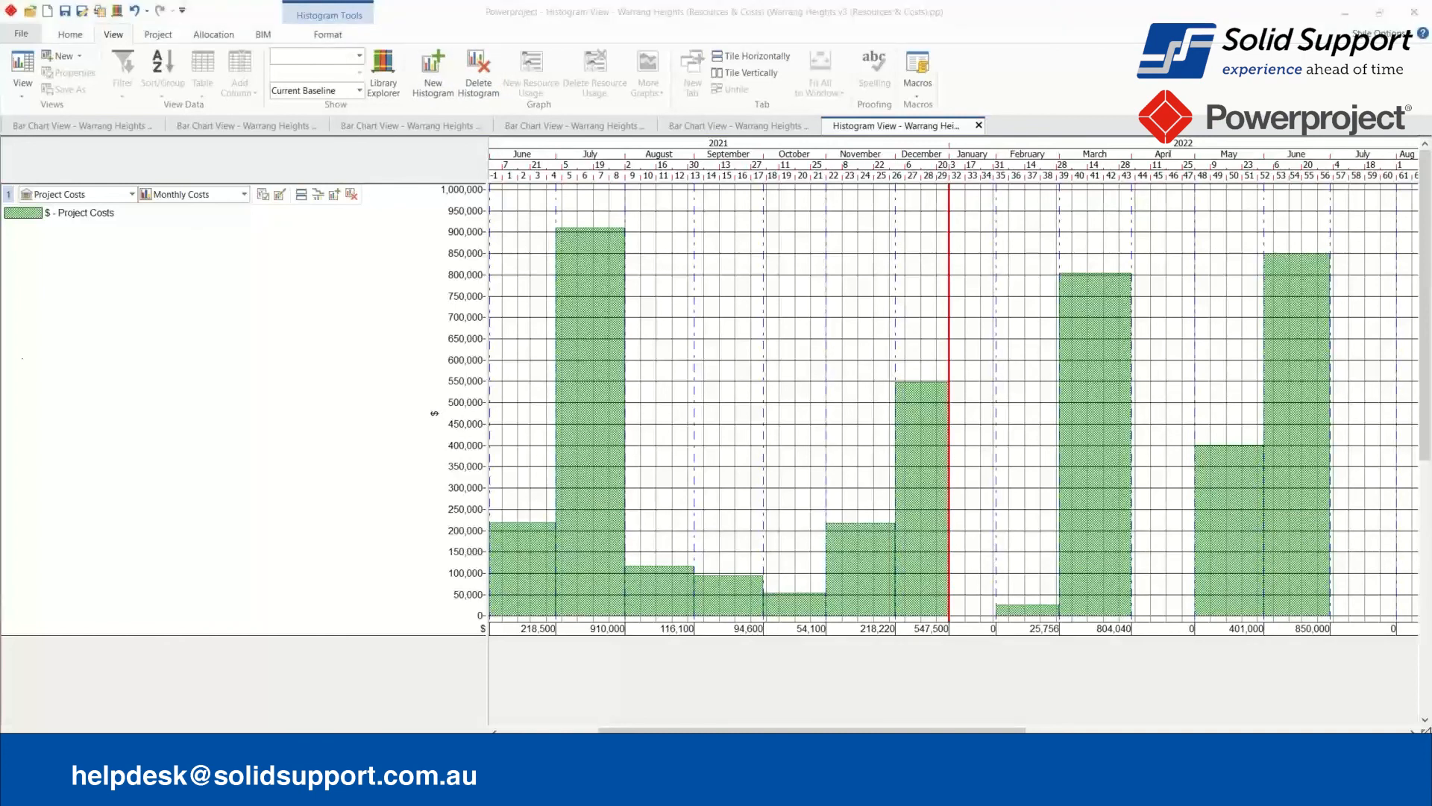
Try the line display style on the Cost To Date graph of the Monthly Costs report and restore the area style.
click(263, 195)
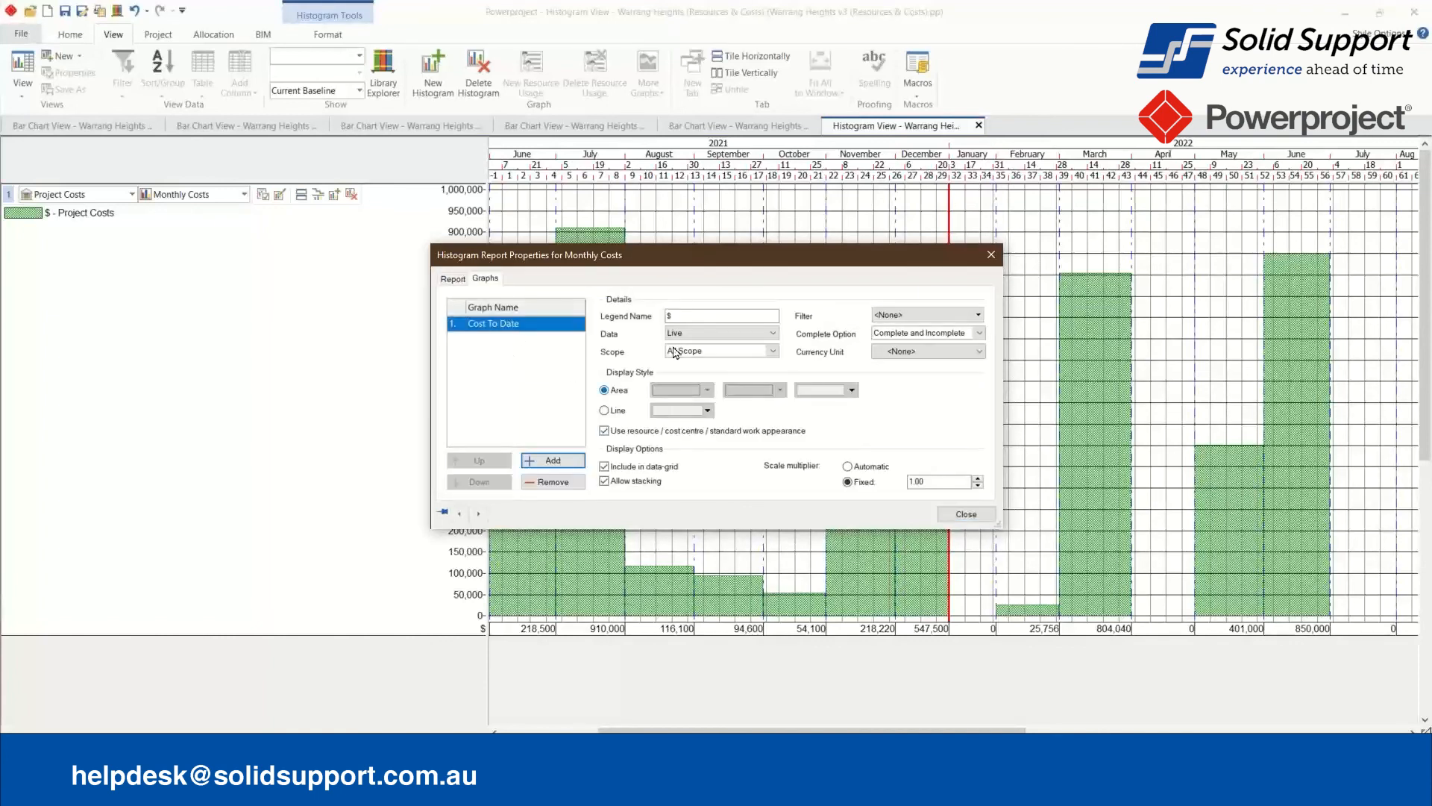
click(605, 411)
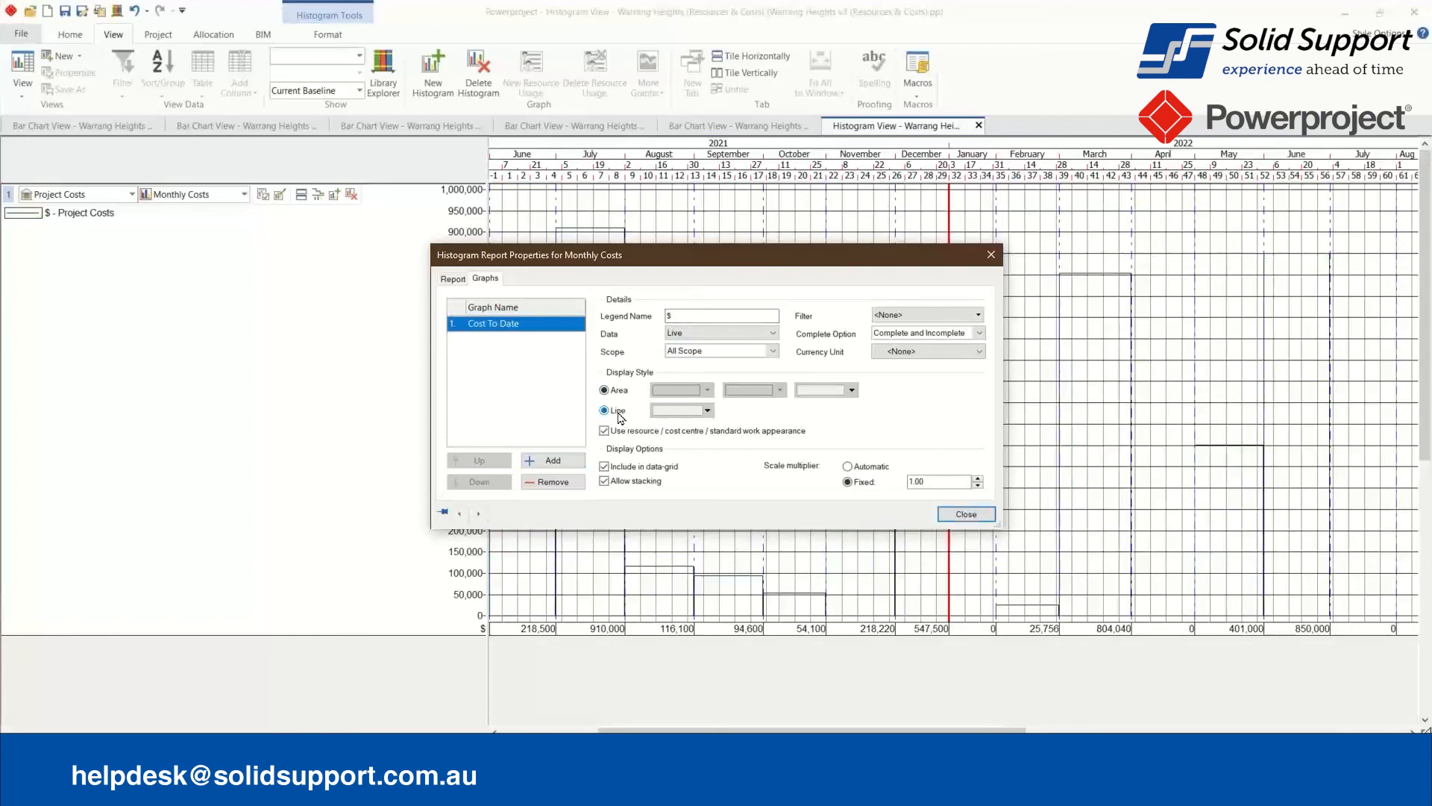
drag(645, 260, 262, 273)
click(208, 404)
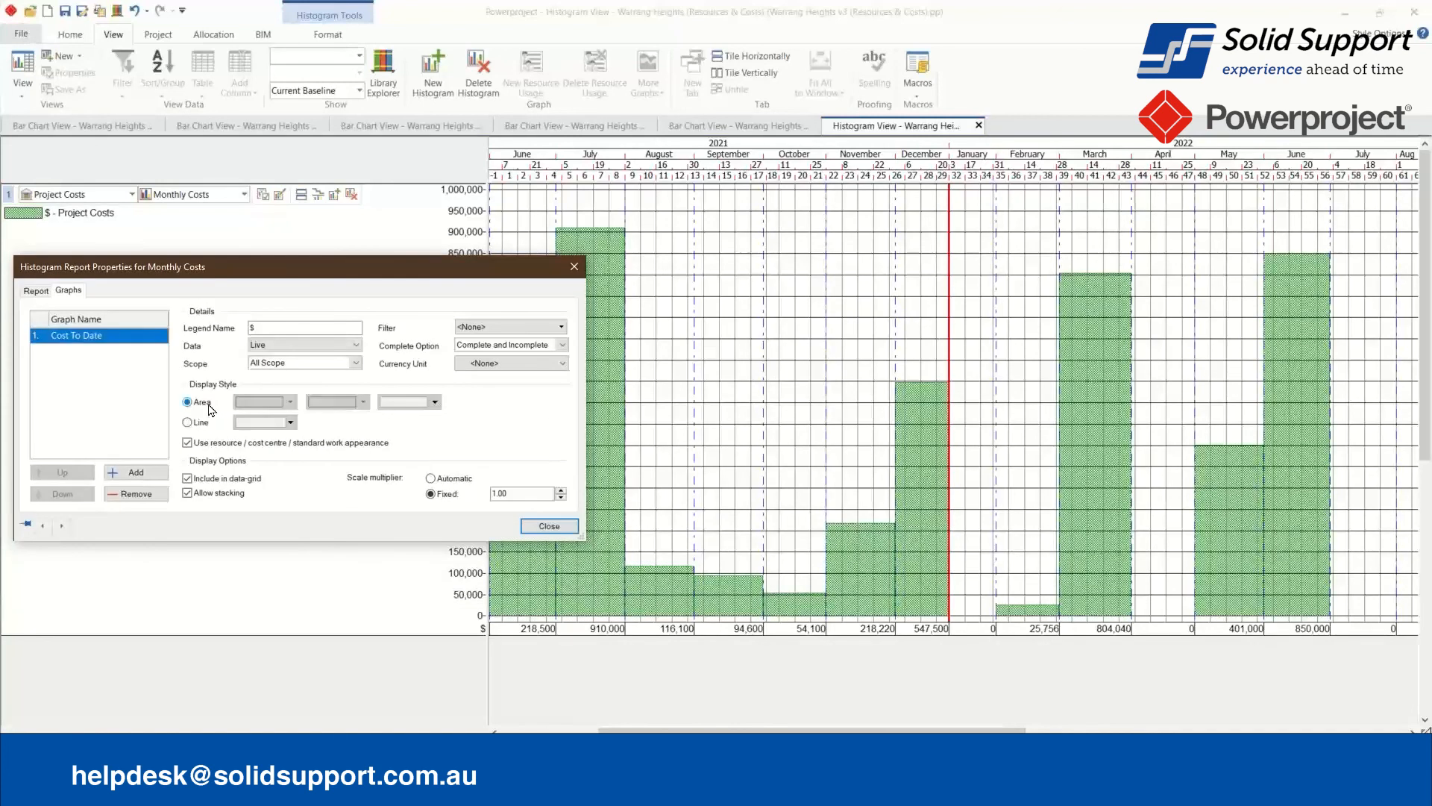
Set the Cost To Date graph's currency unit to AUD and close the Monthly Costs report properties.
click(268, 326)
click(460, 364)
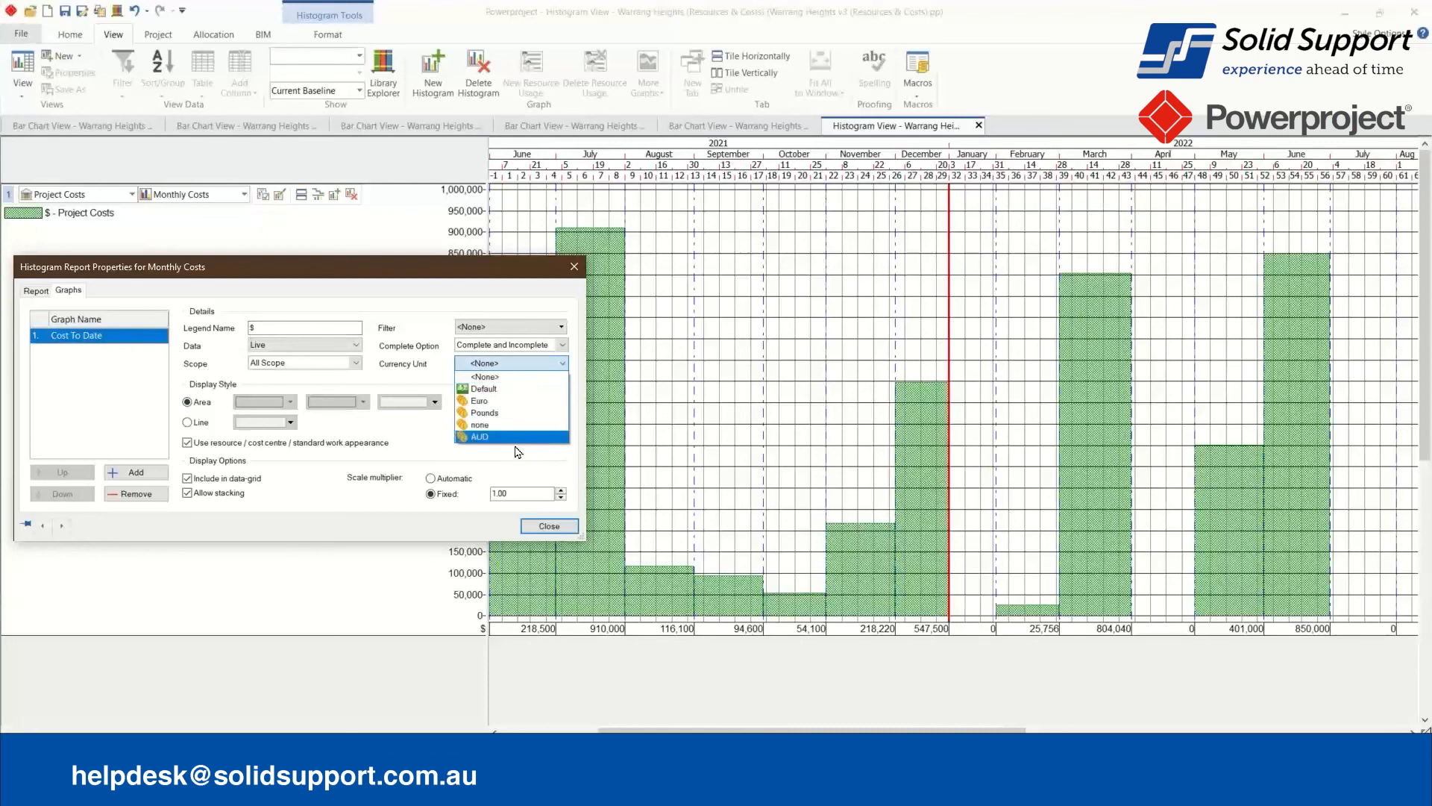
click(504, 427)
click(484, 364)
click(484, 437)
drag(424, 266, 1009, 320)
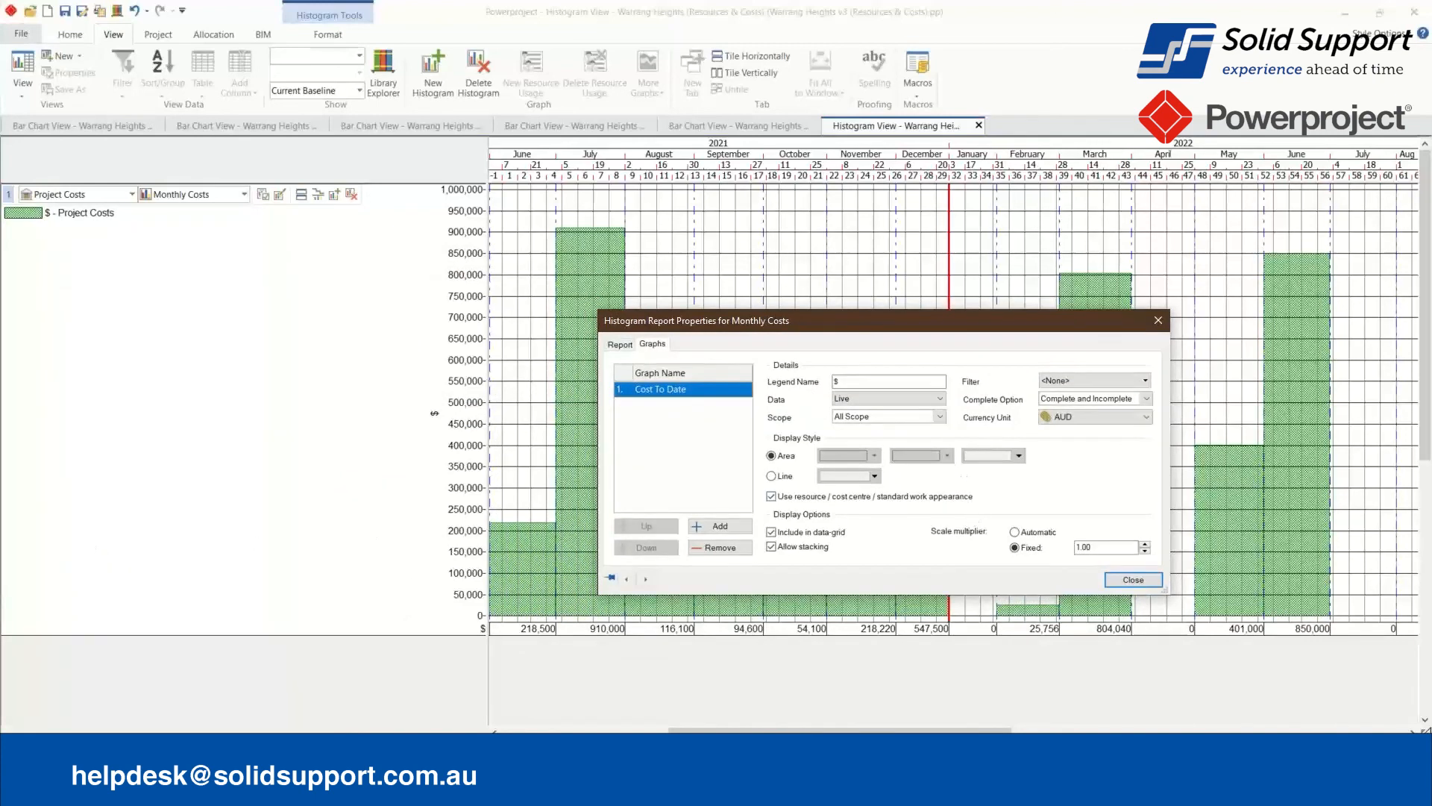
click(1133, 580)
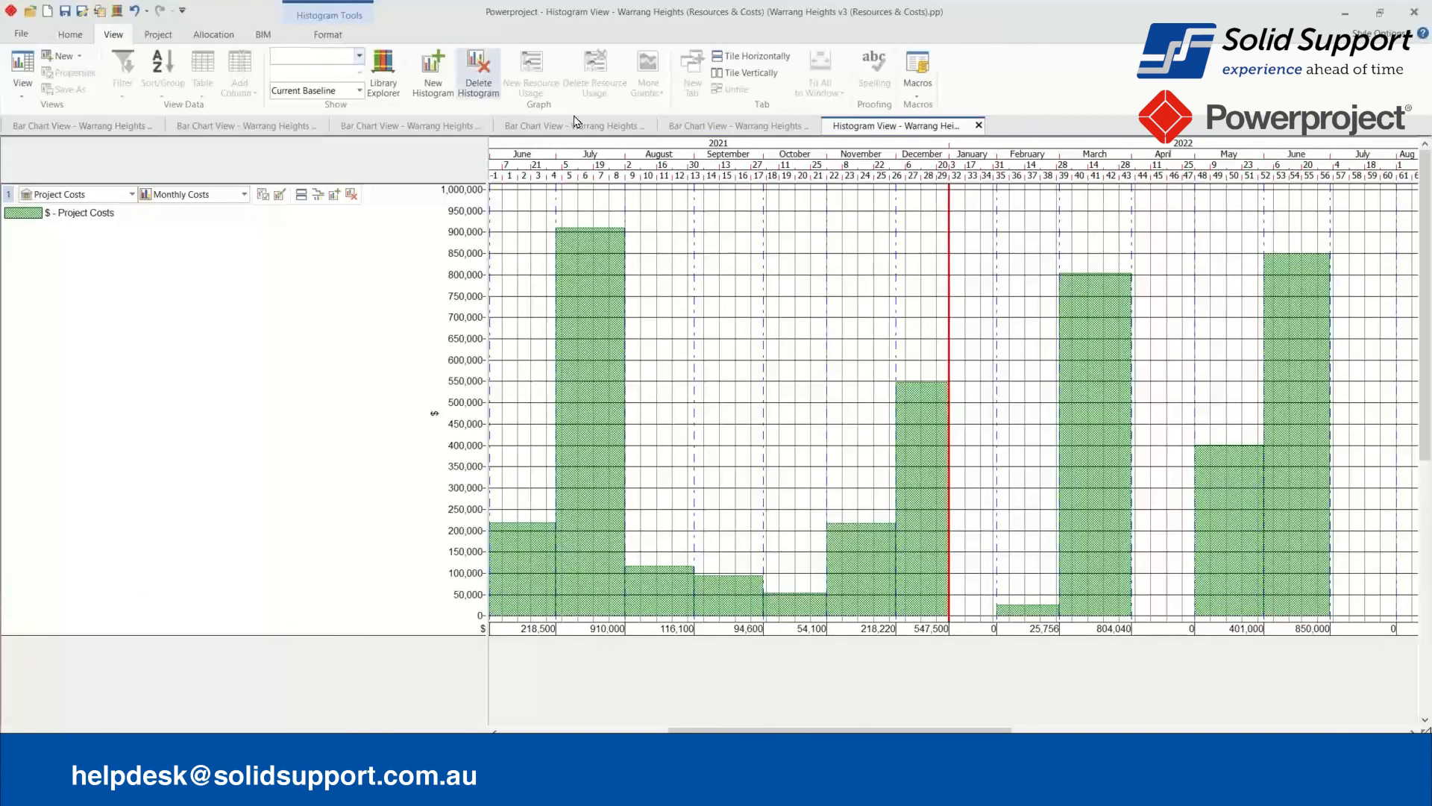
Add the Concreter allocation and availability histogram from the bar chart to the separate histogram view.
click(739, 126)
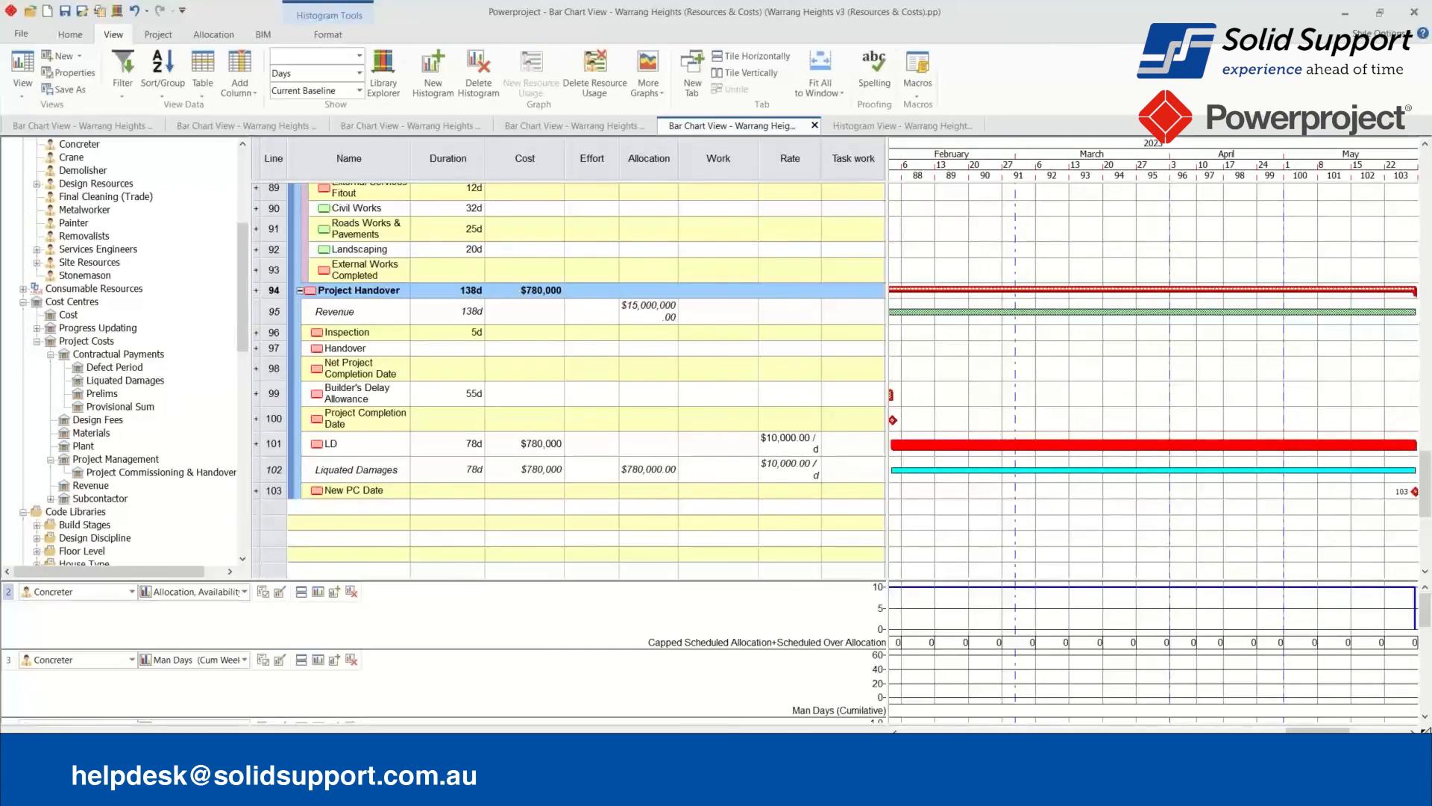
click(317, 591)
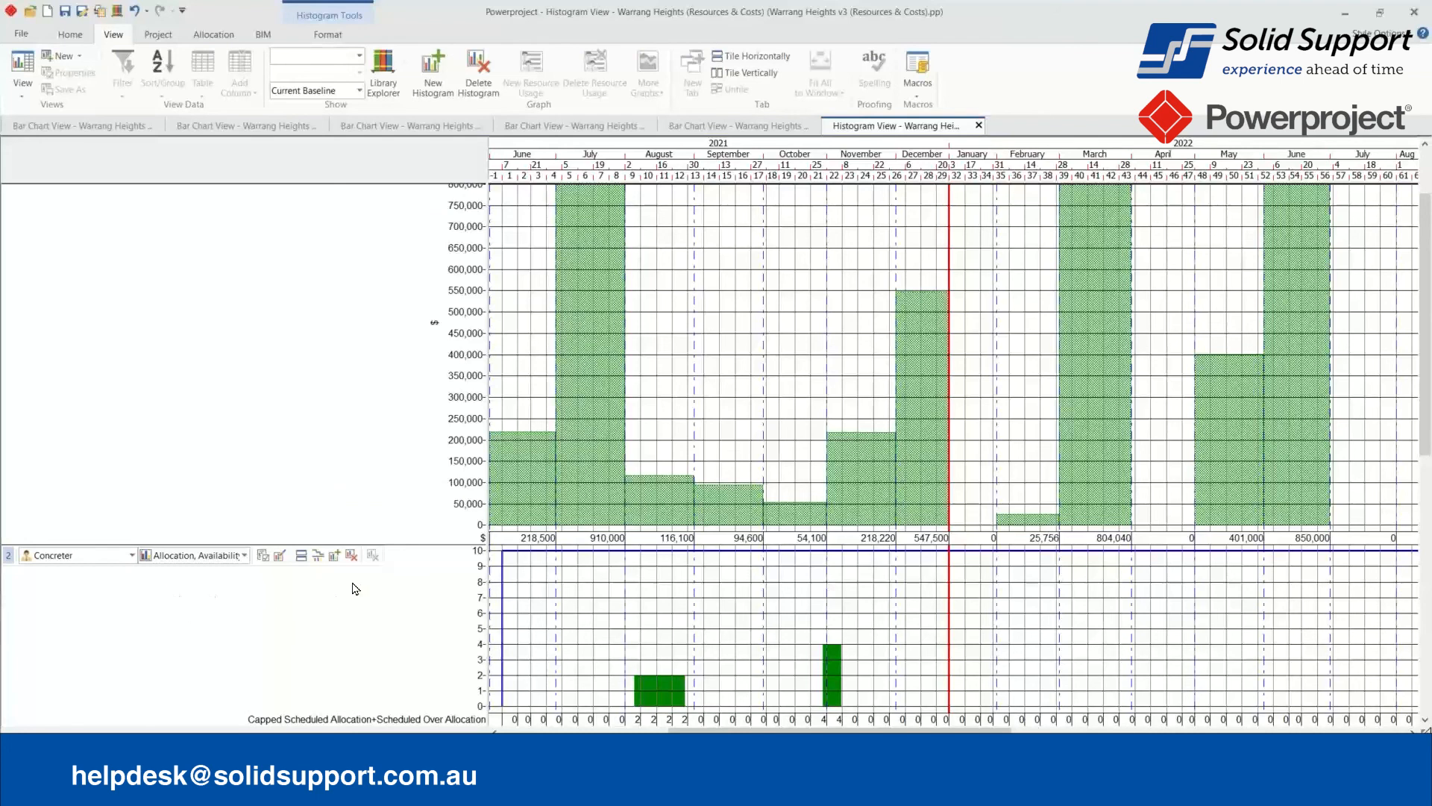
Set the slicing period of the Concreter's Allocation, Availability and Over Allocation report to Elapsed Months after trying Months.
click(279, 555)
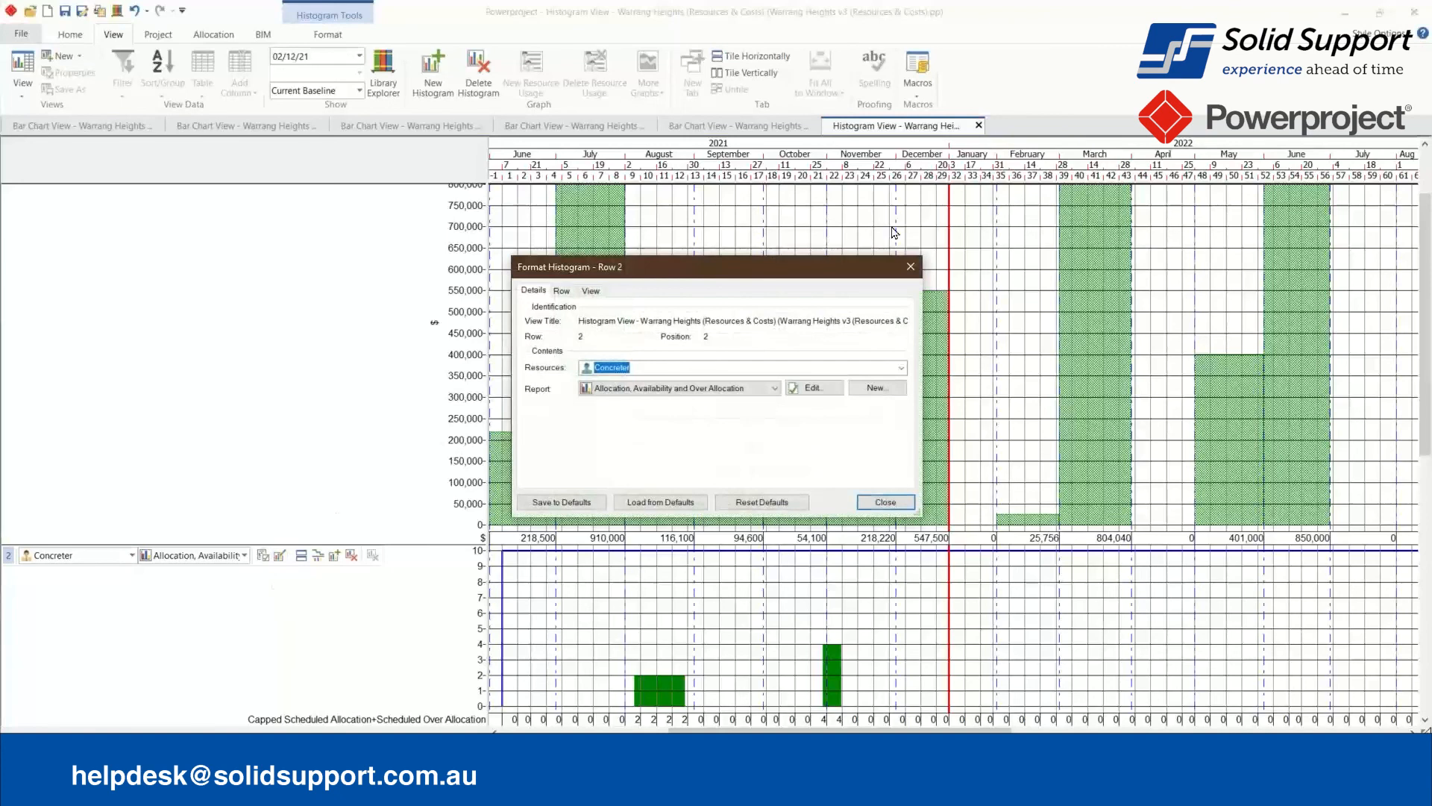
click(813, 391)
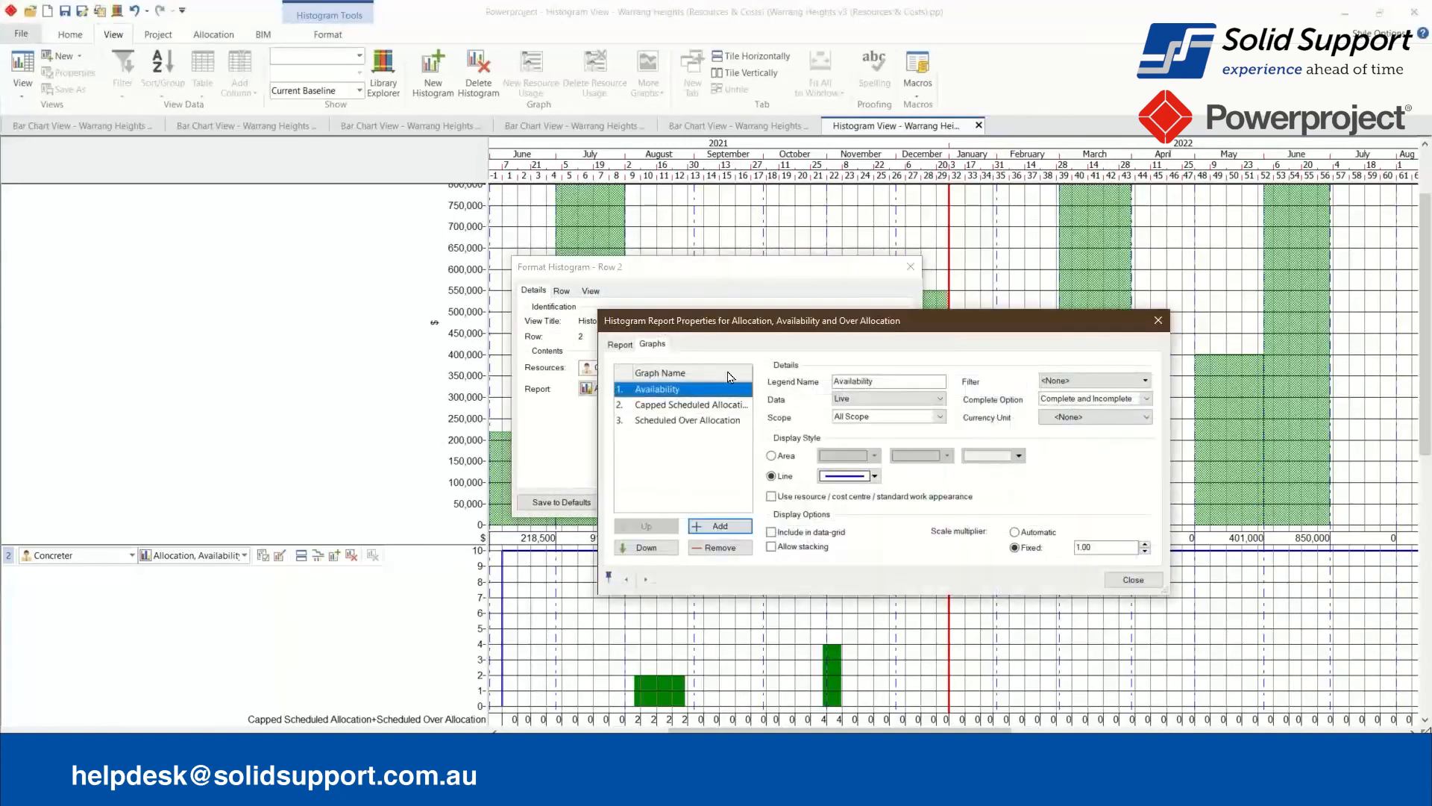
click(620, 344)
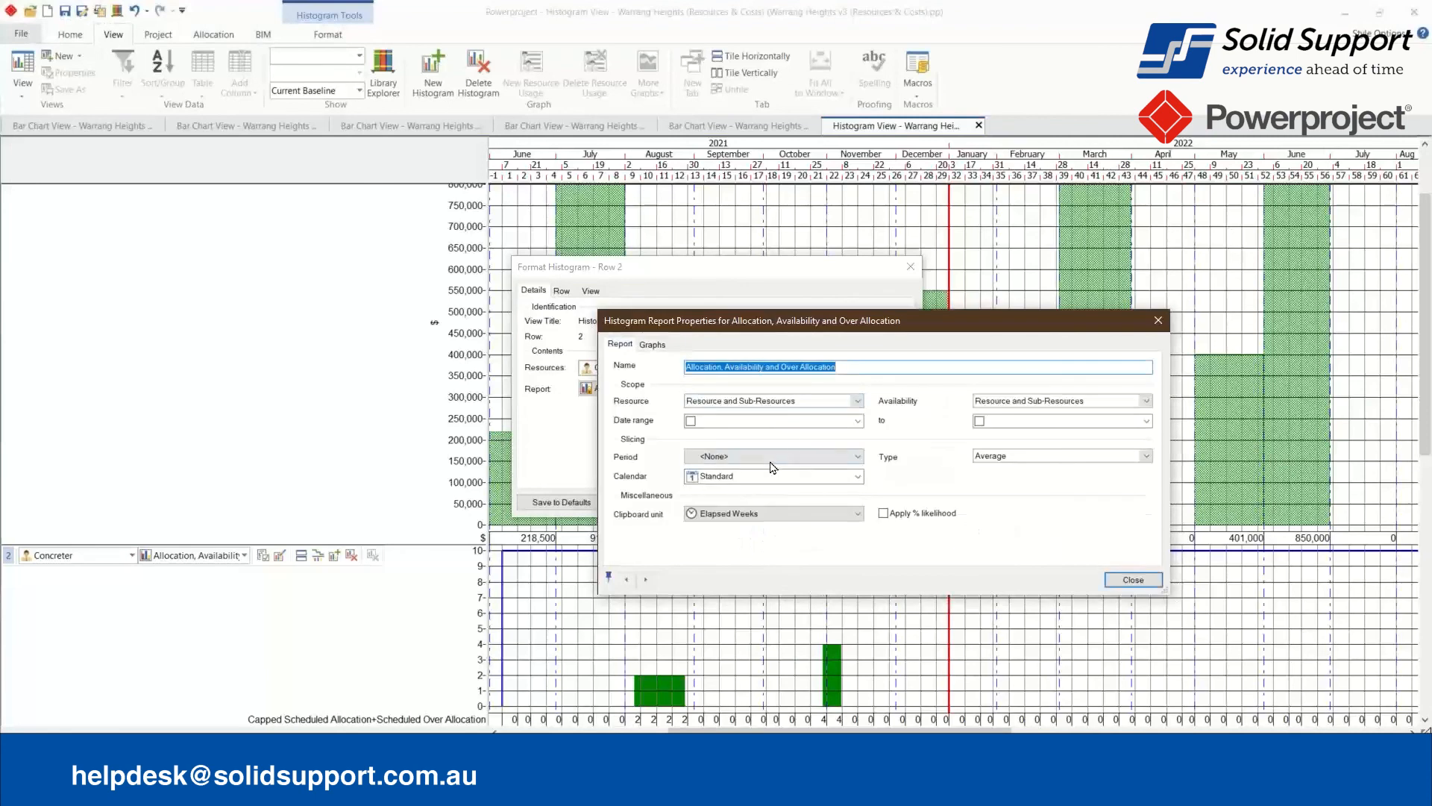
click(775, 458)
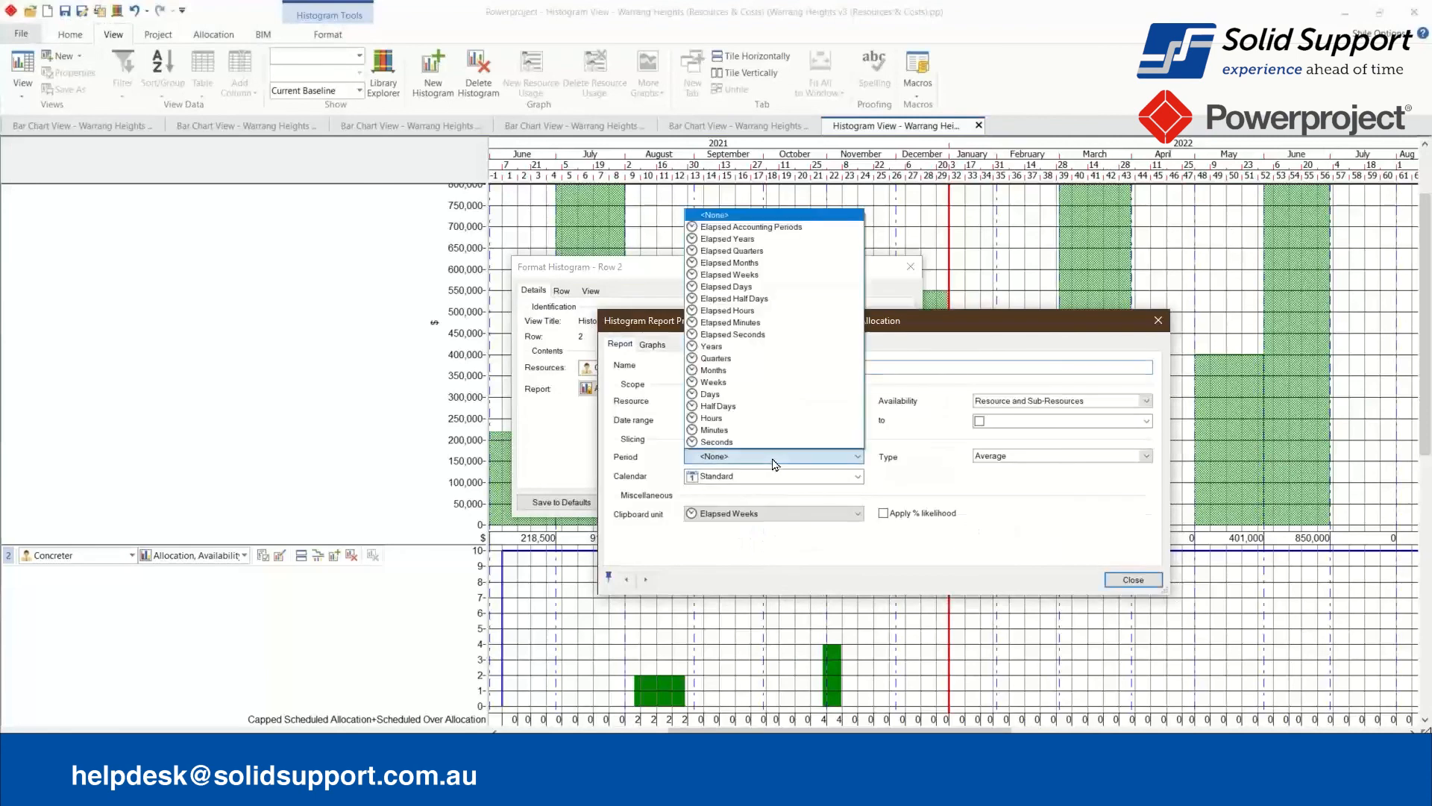
click(796, 371)
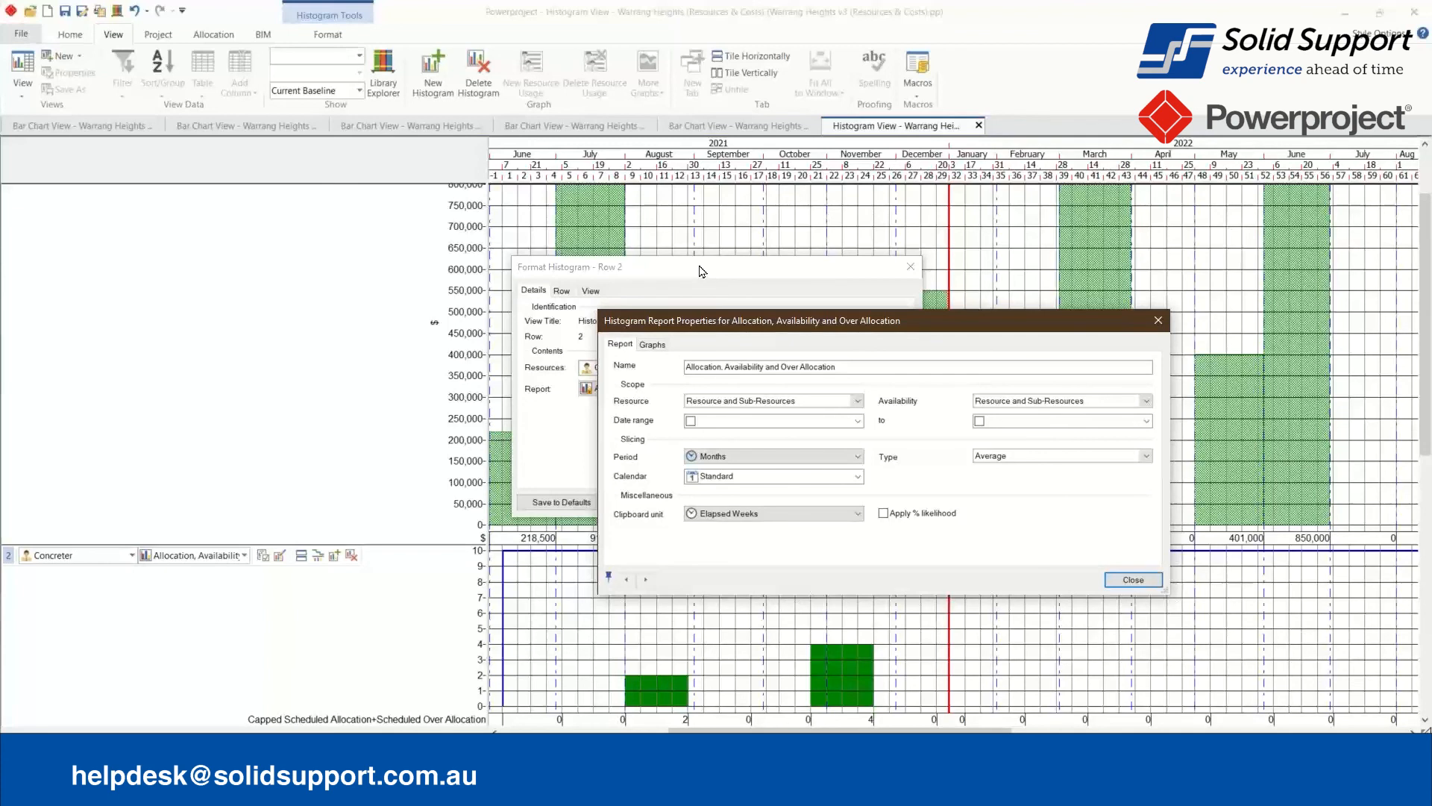
click(771, 463)
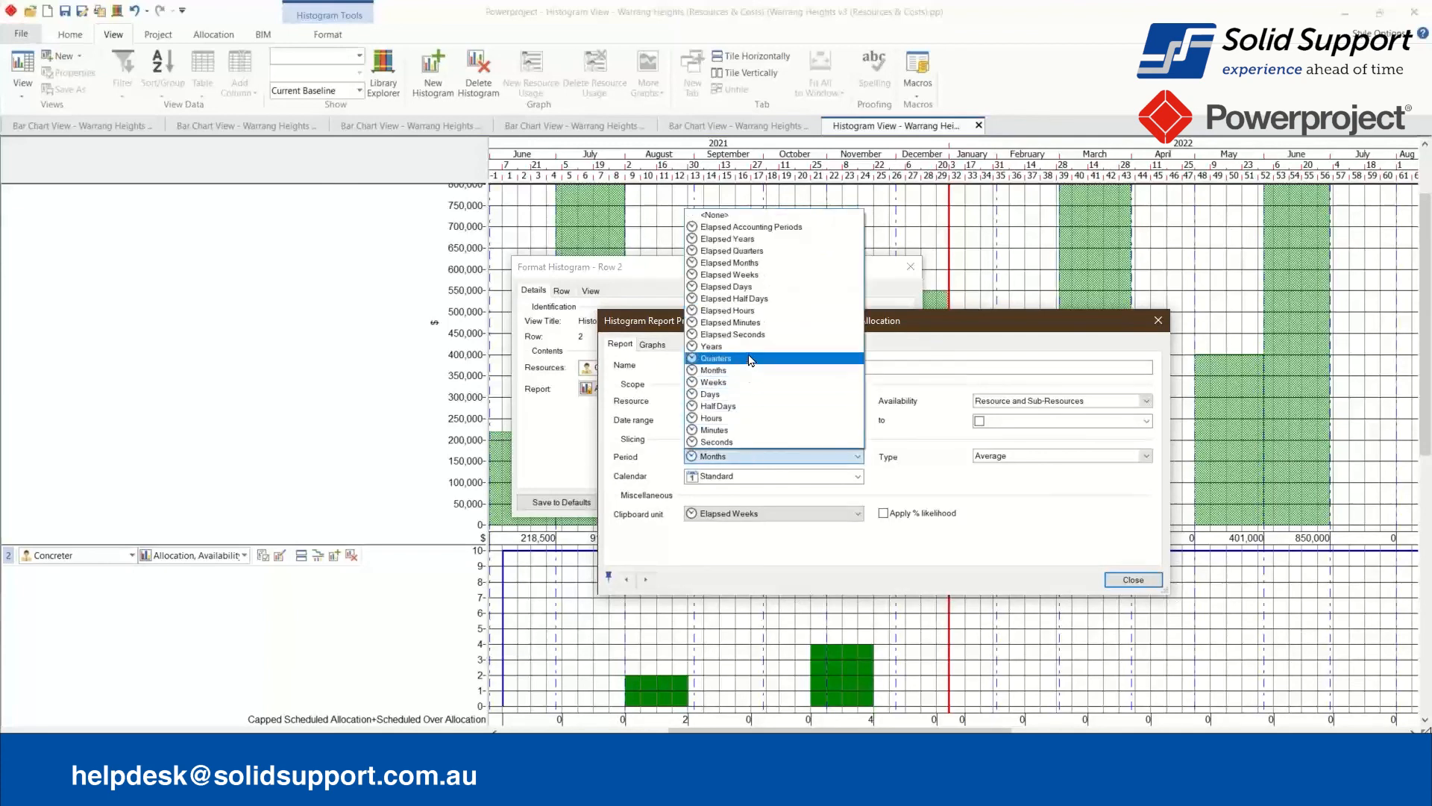
click(748, 262)
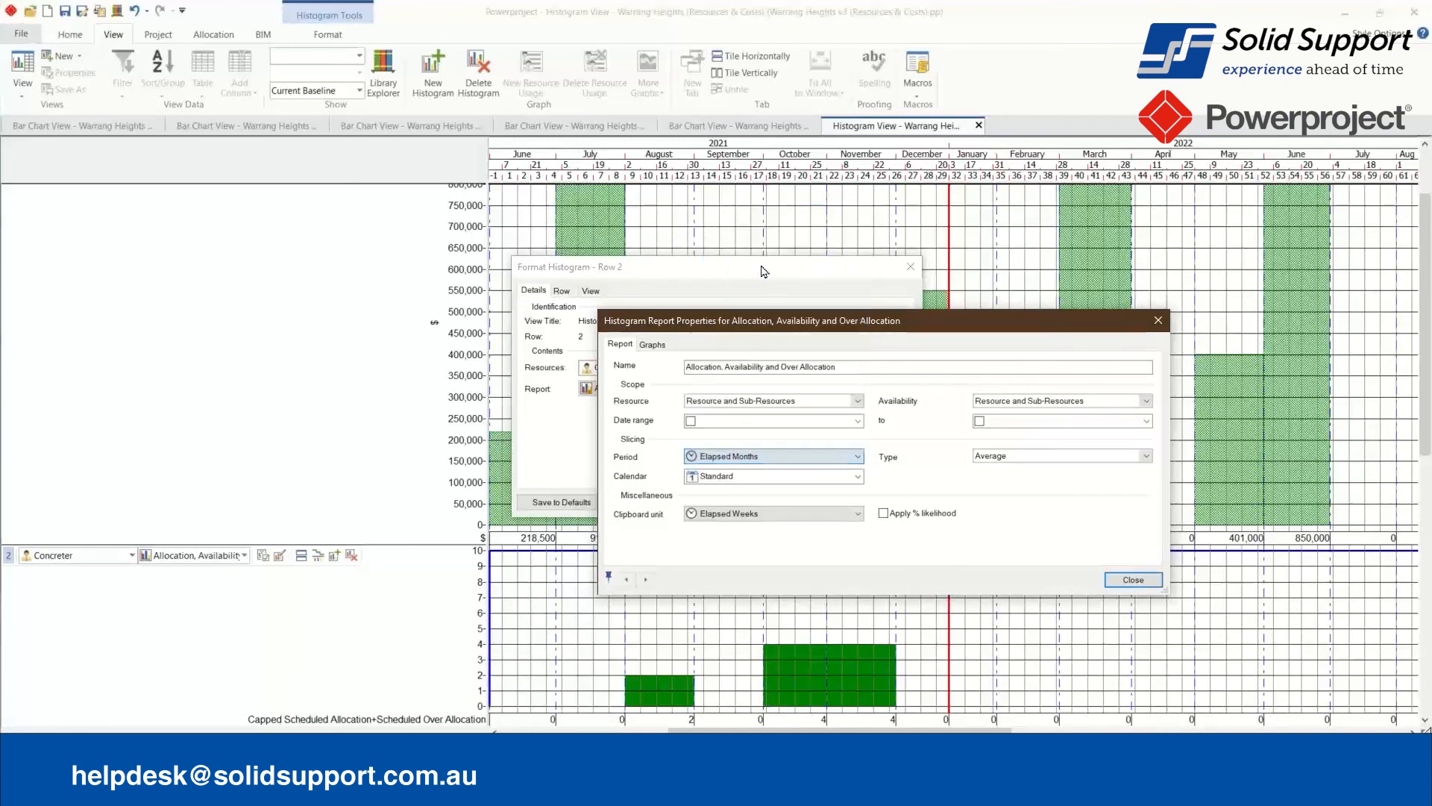
Set the Concreter report's slicing calendar to NSW-5-day (PH+SD) and close the report and histogram formatting dialogs.
click(739, 477)
scroll(858, 534, up, 4)
click(804, 497)
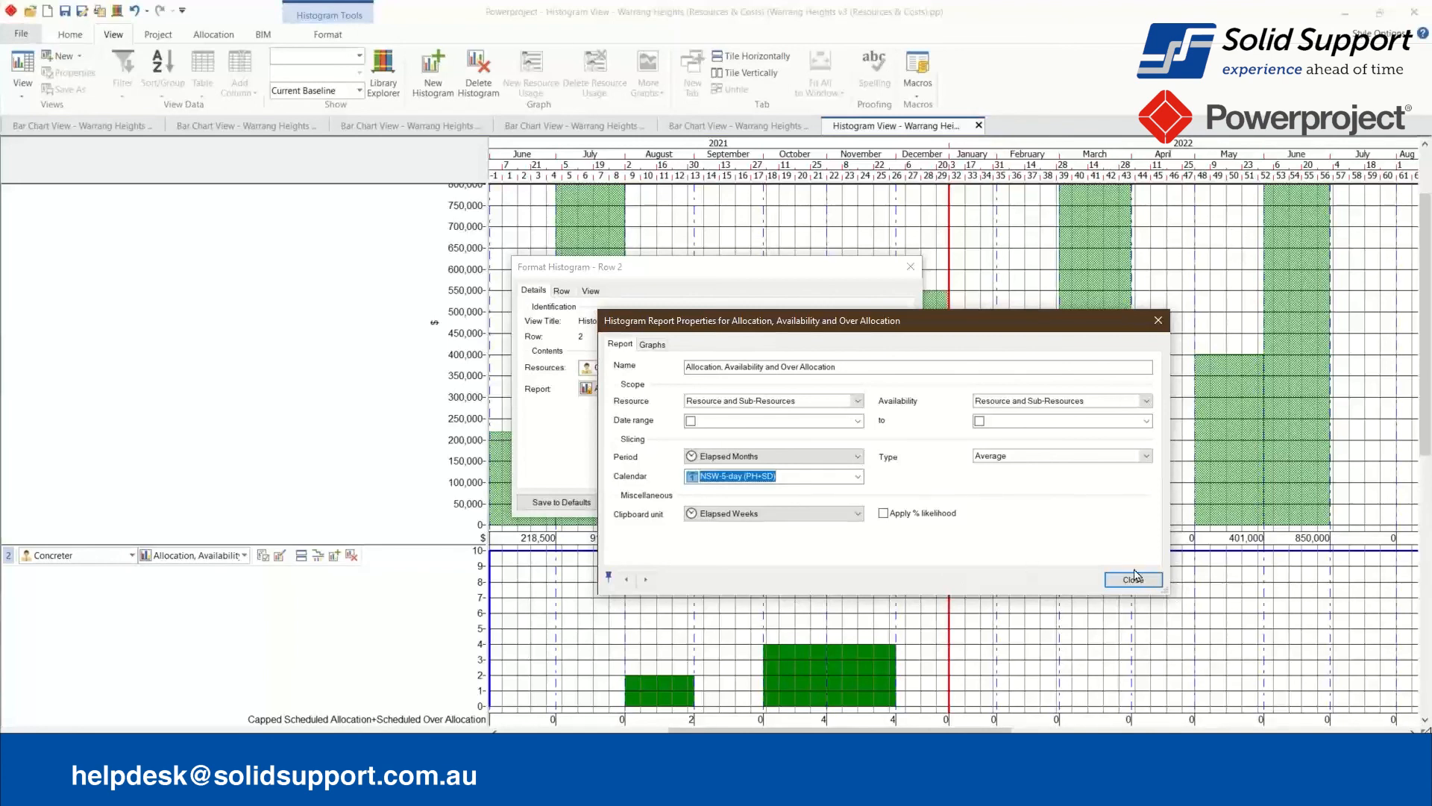
click(1119, 582)
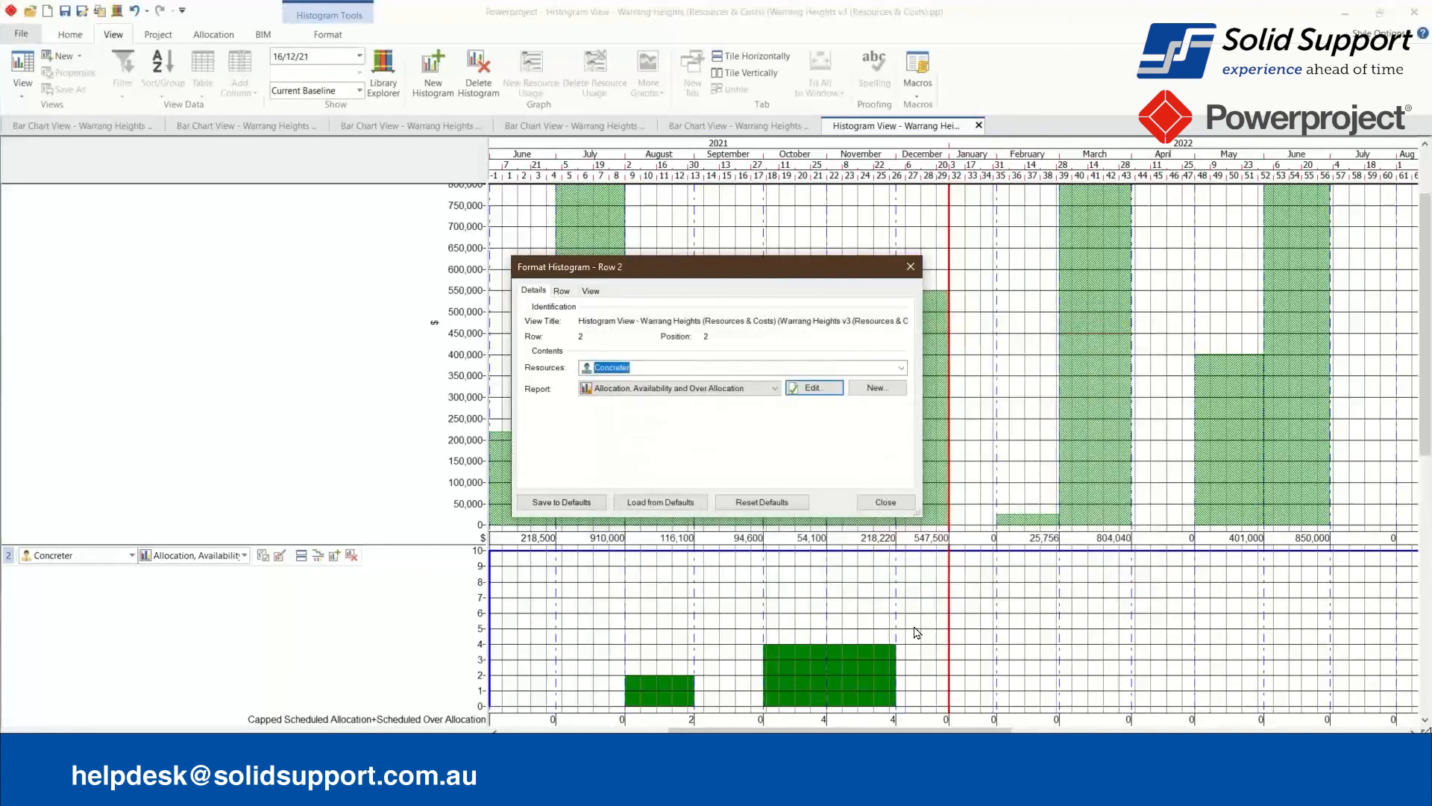
click(897, 505)
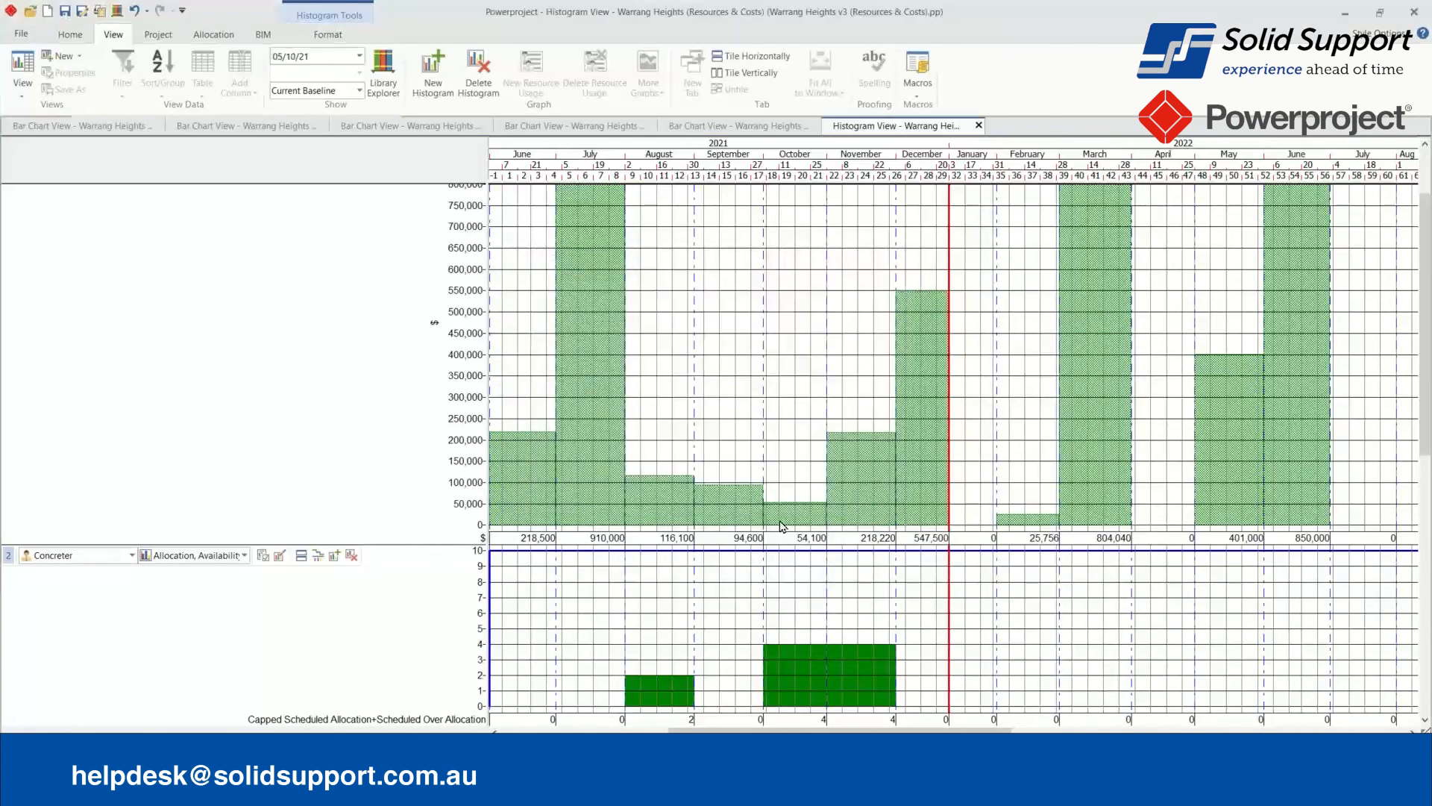
Resize the histogram rows so the Project Costs and Concreter histograms share the view at equal height.
scroll(741, 651, down, 3)
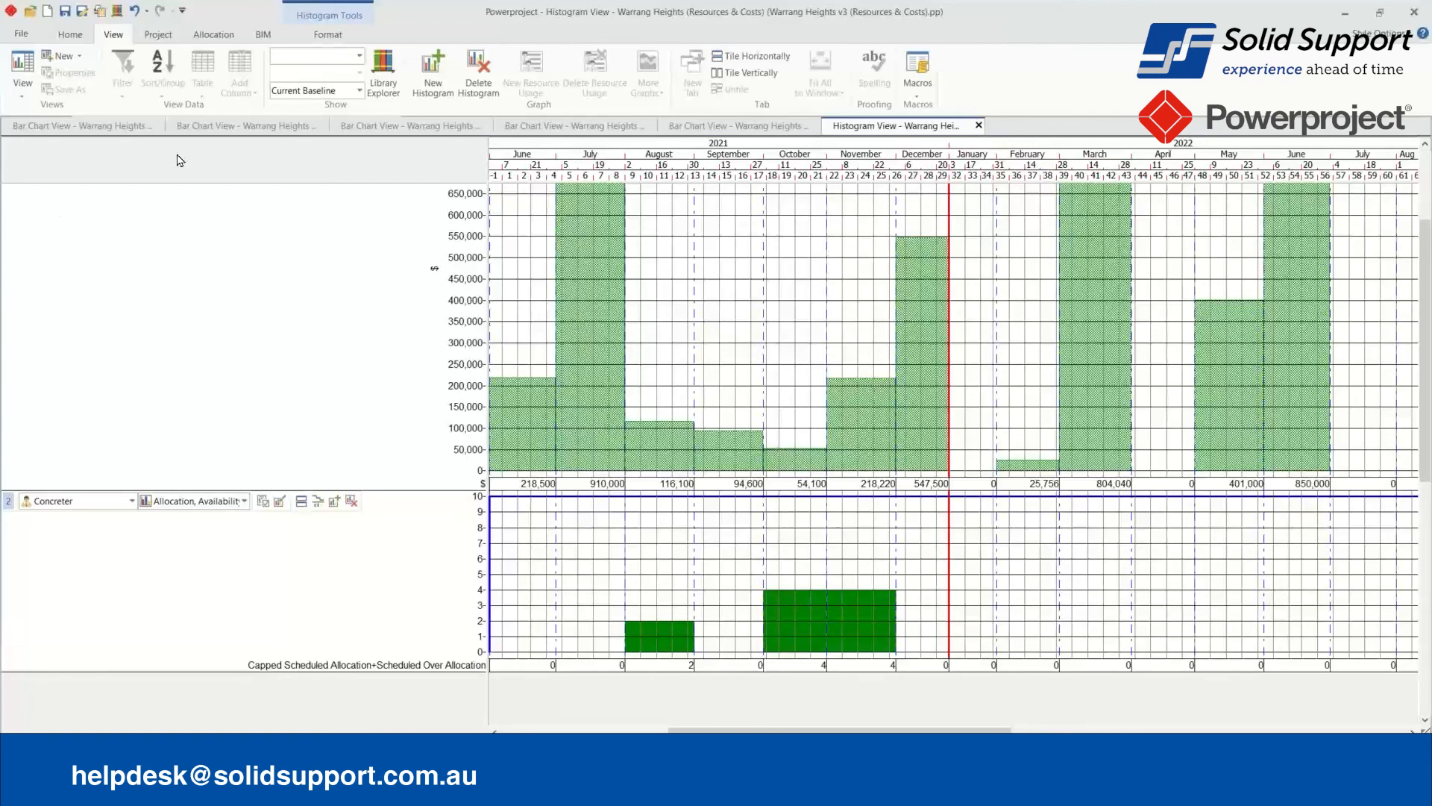
click(302, 502)
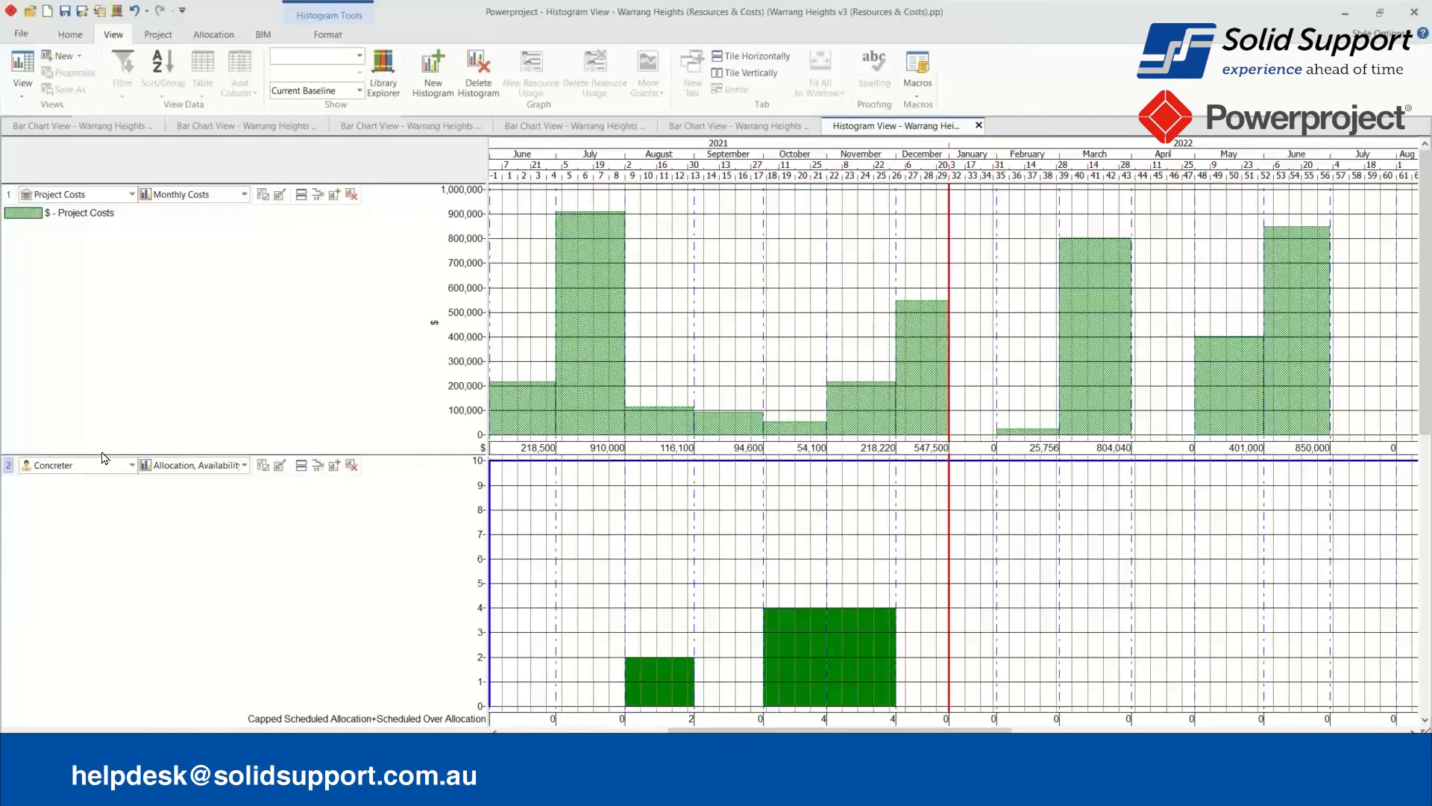
Set the histogram view's print border to the A3 landscape file CHT-A3-Landscape-SS.B and preview the printout.
key(ctrl+p)
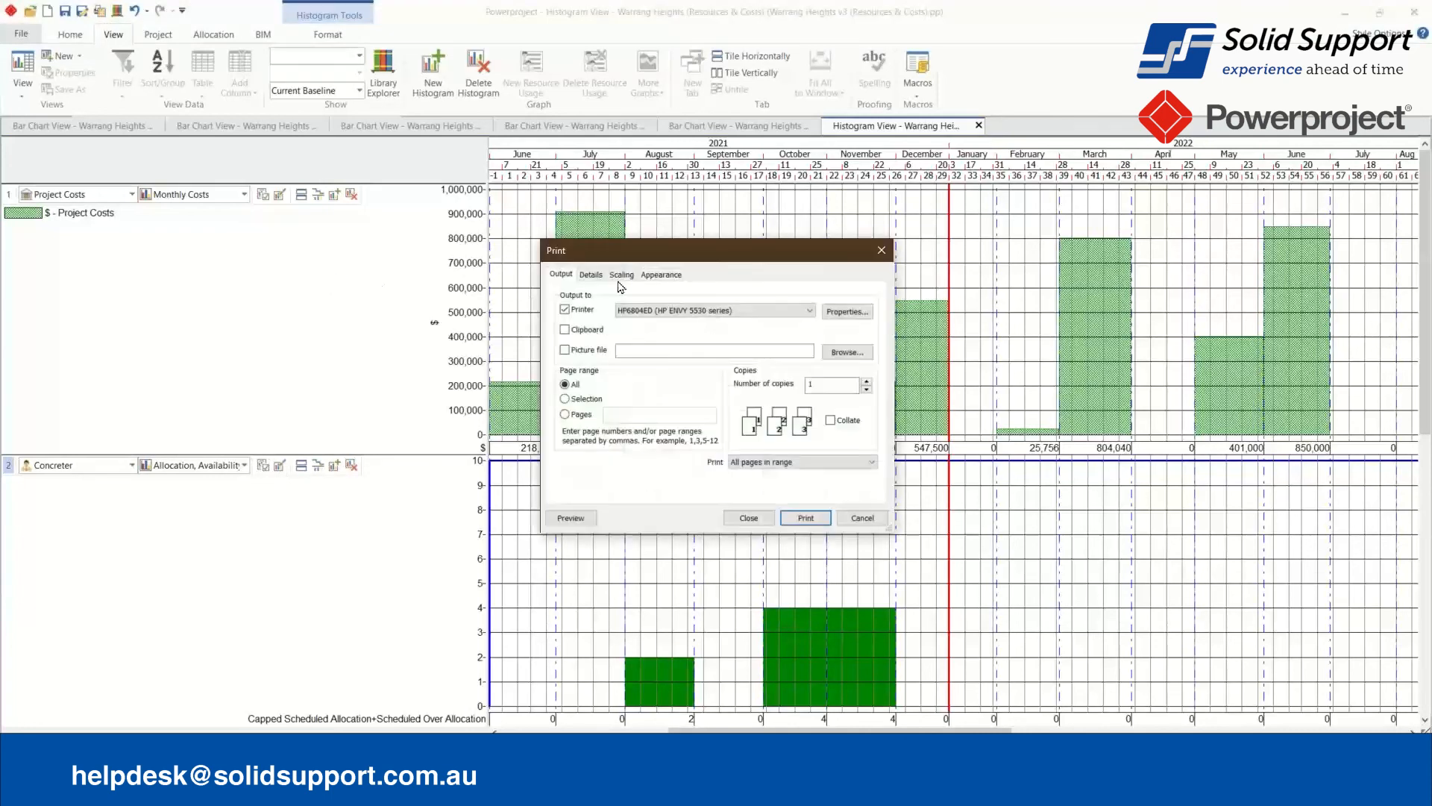
click(596, 275)
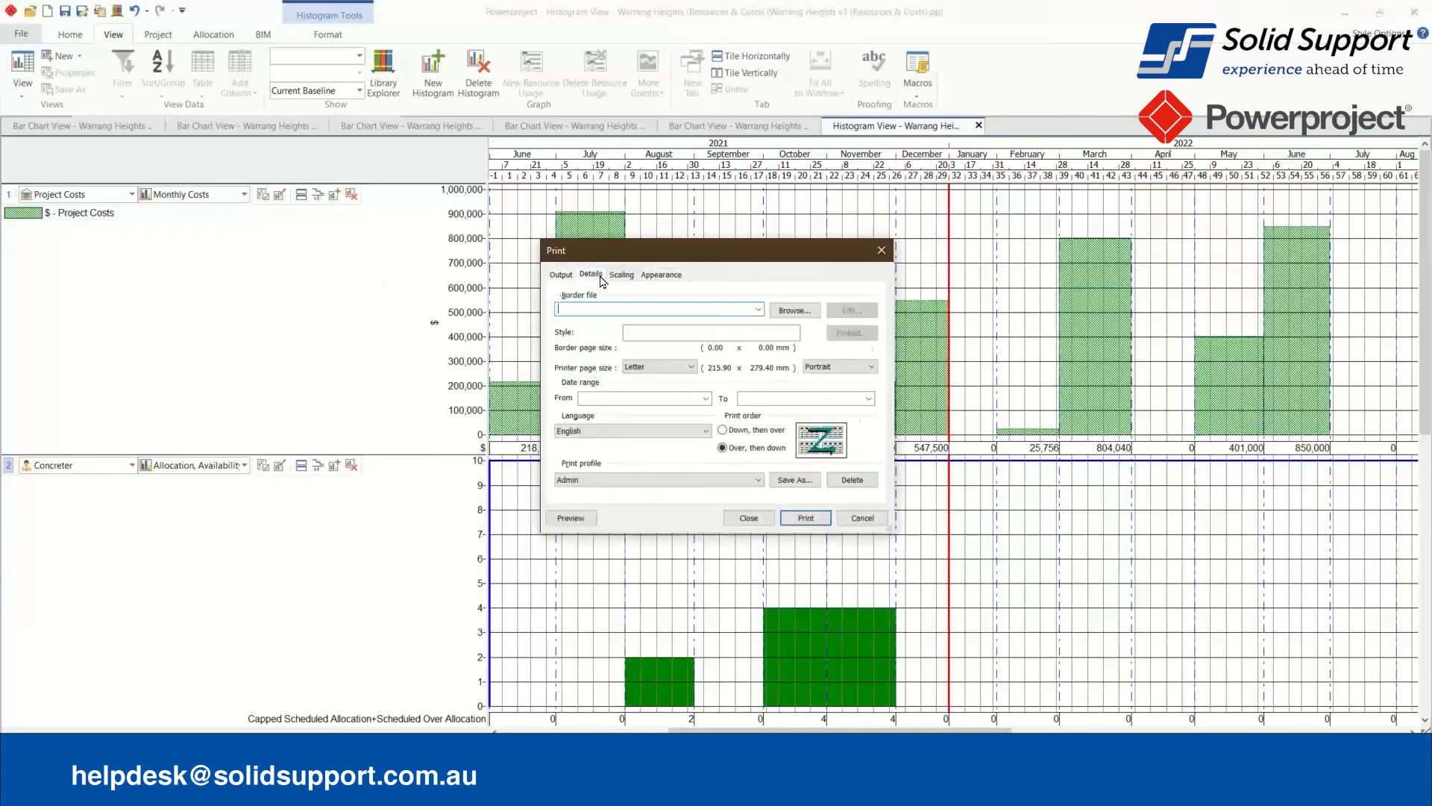
click(758, 310)
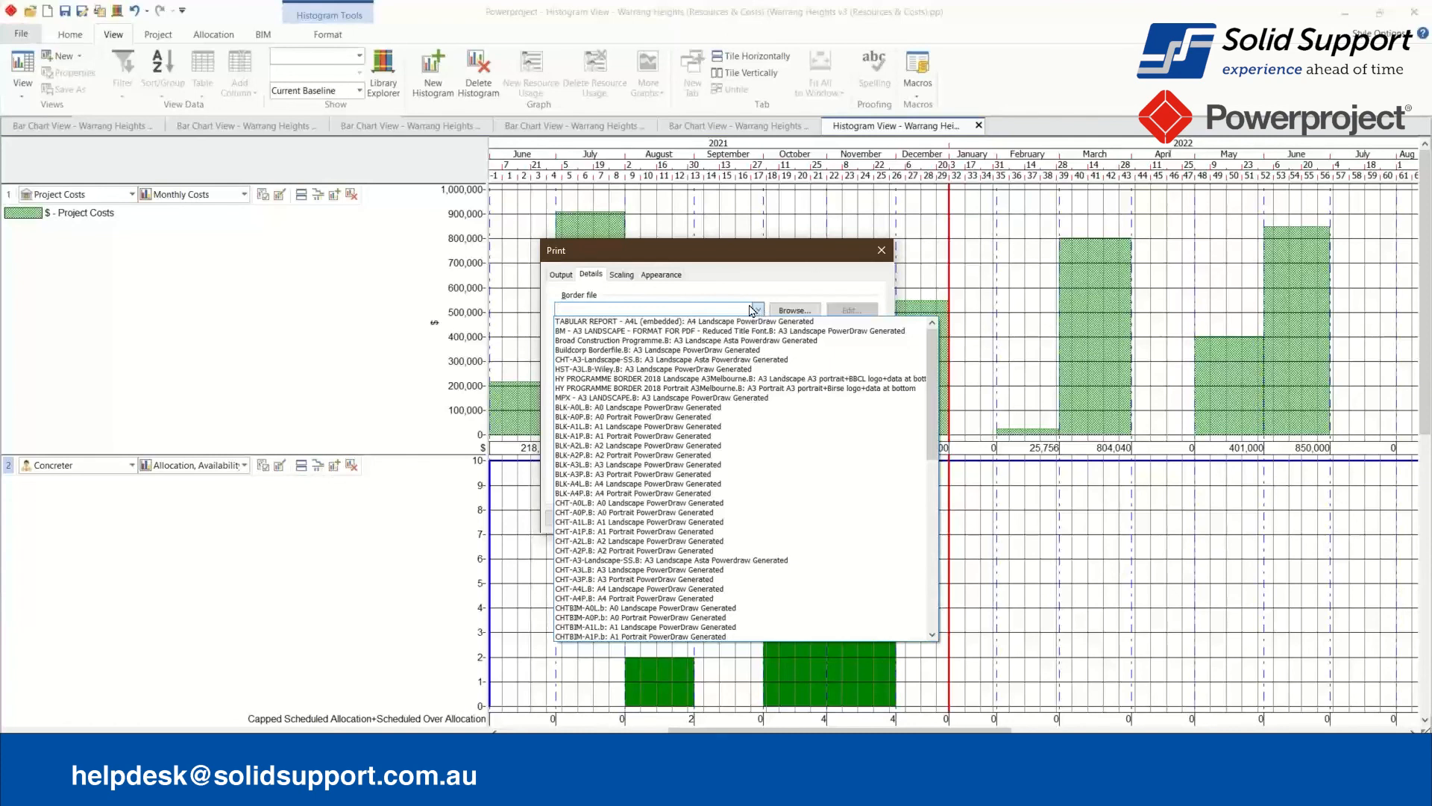
click(727, 363)
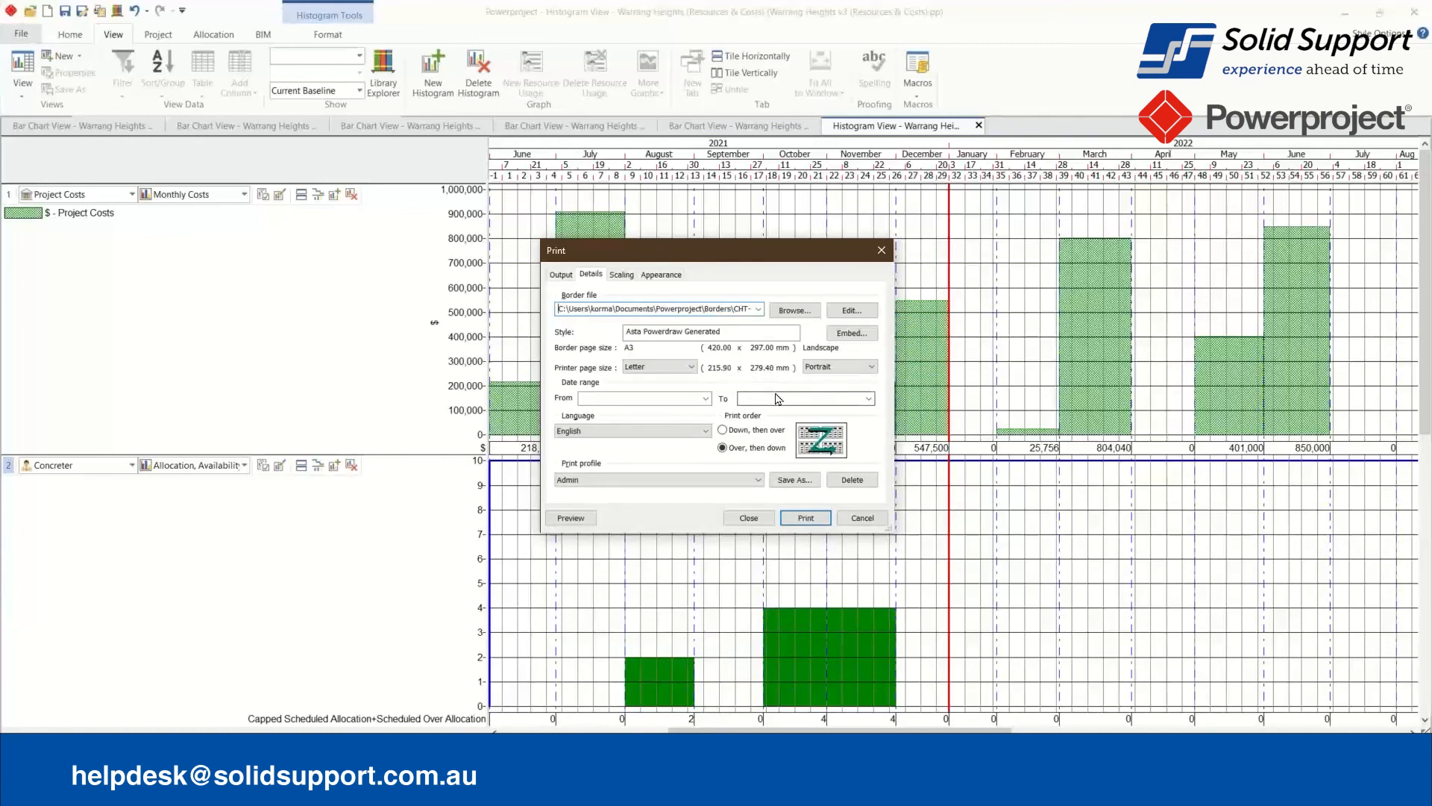
click(571, 519)
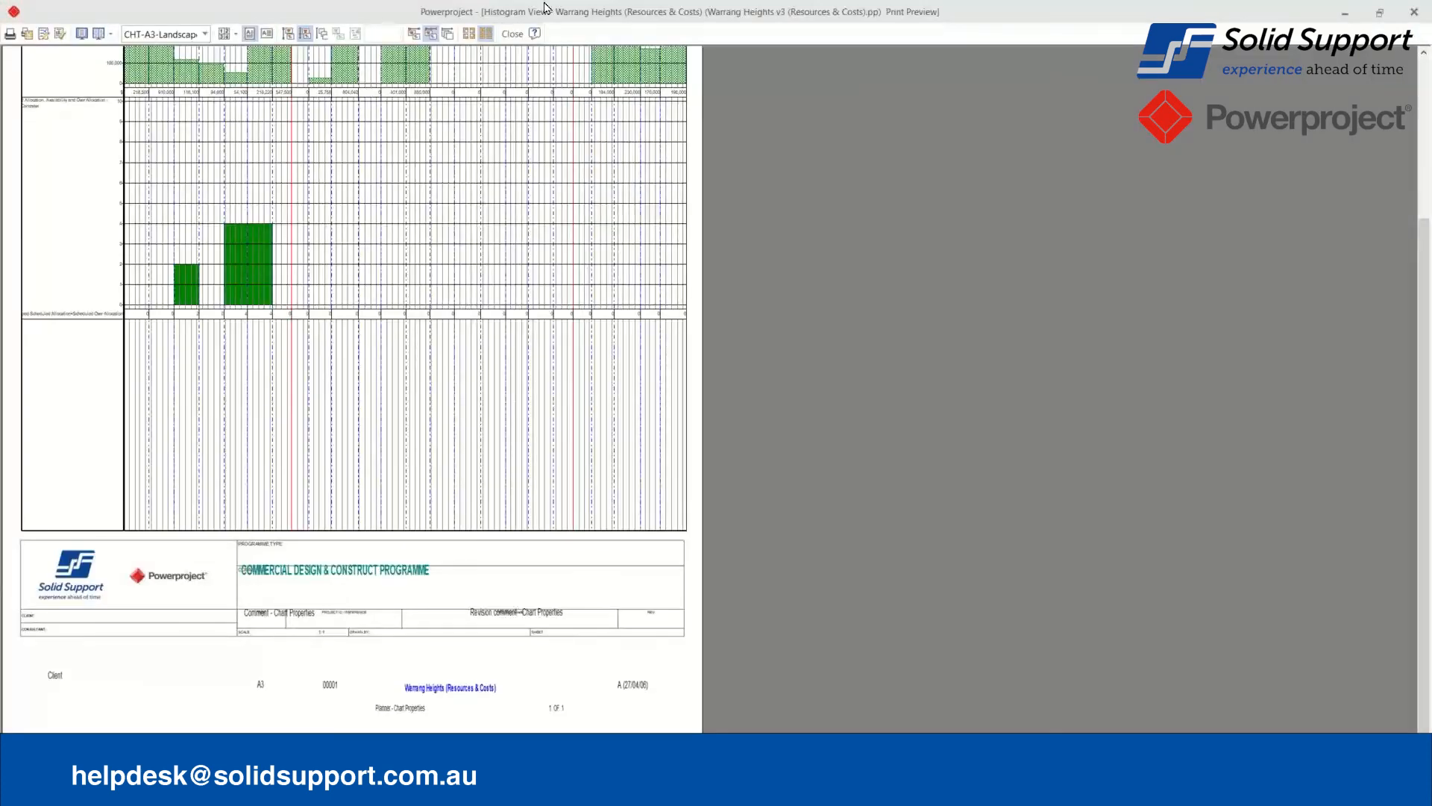
Examine the histograms and the border's title block in the print preview, and return to the print settings.
scroll(403, 343, up, 3)
scroll(405, 299, down, 1)
scroll(406, 336, down, 1)
scroll(579, 358, up, 2)
scroll(438, 339, down, 2)
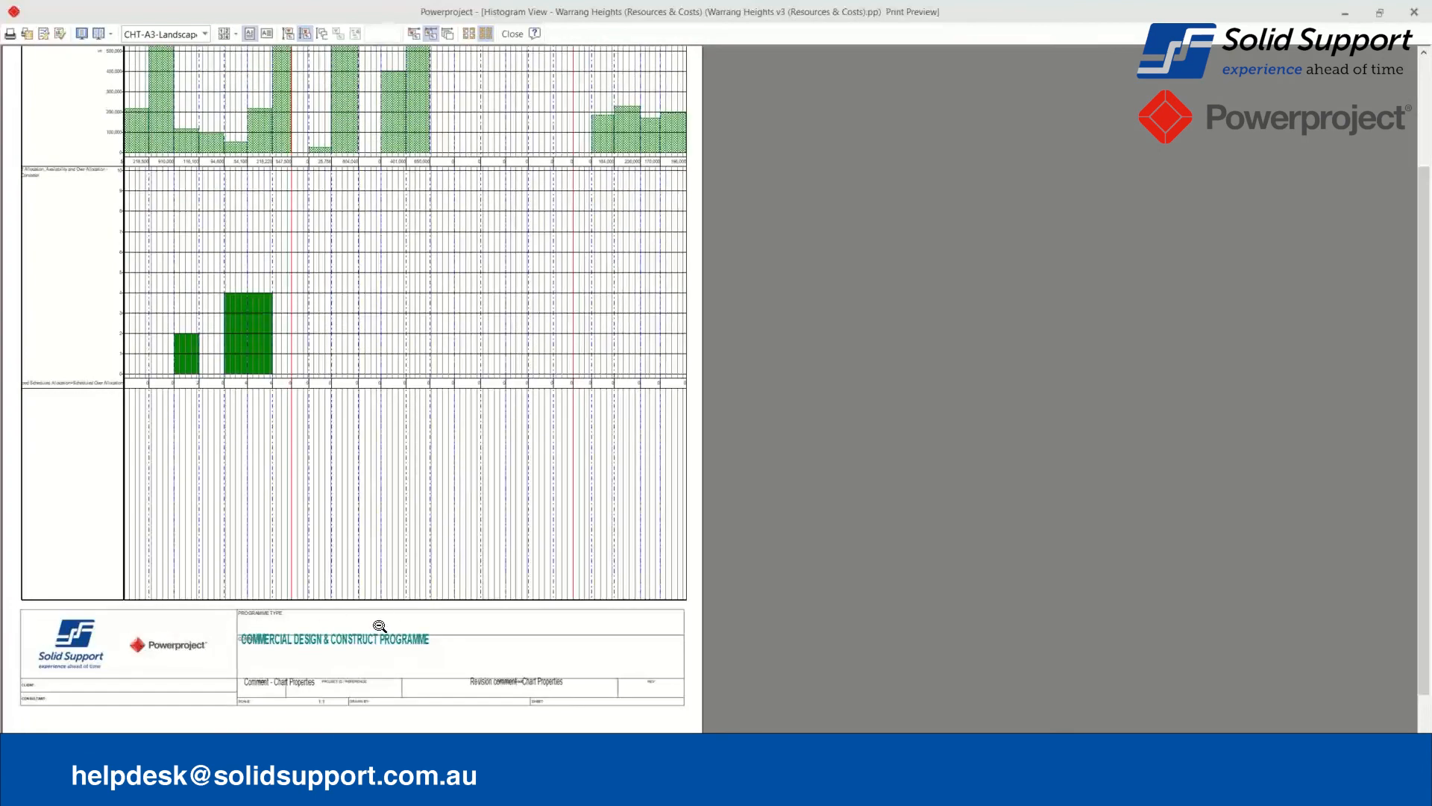
click(512, 33)
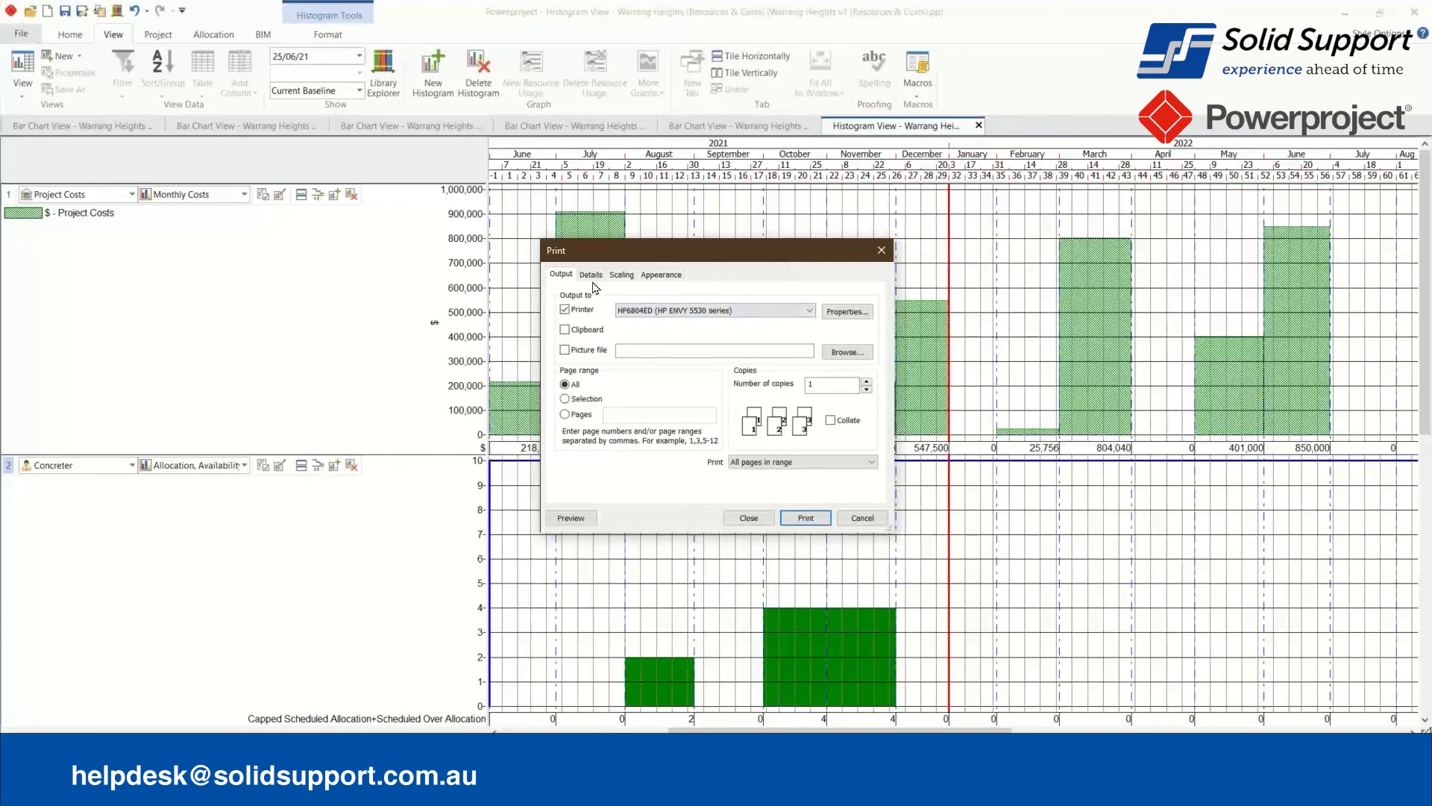
Change the print border to the A3 landscape histogram file HST-A3L.B, preview the printout and close the preview.
click(591, 275)
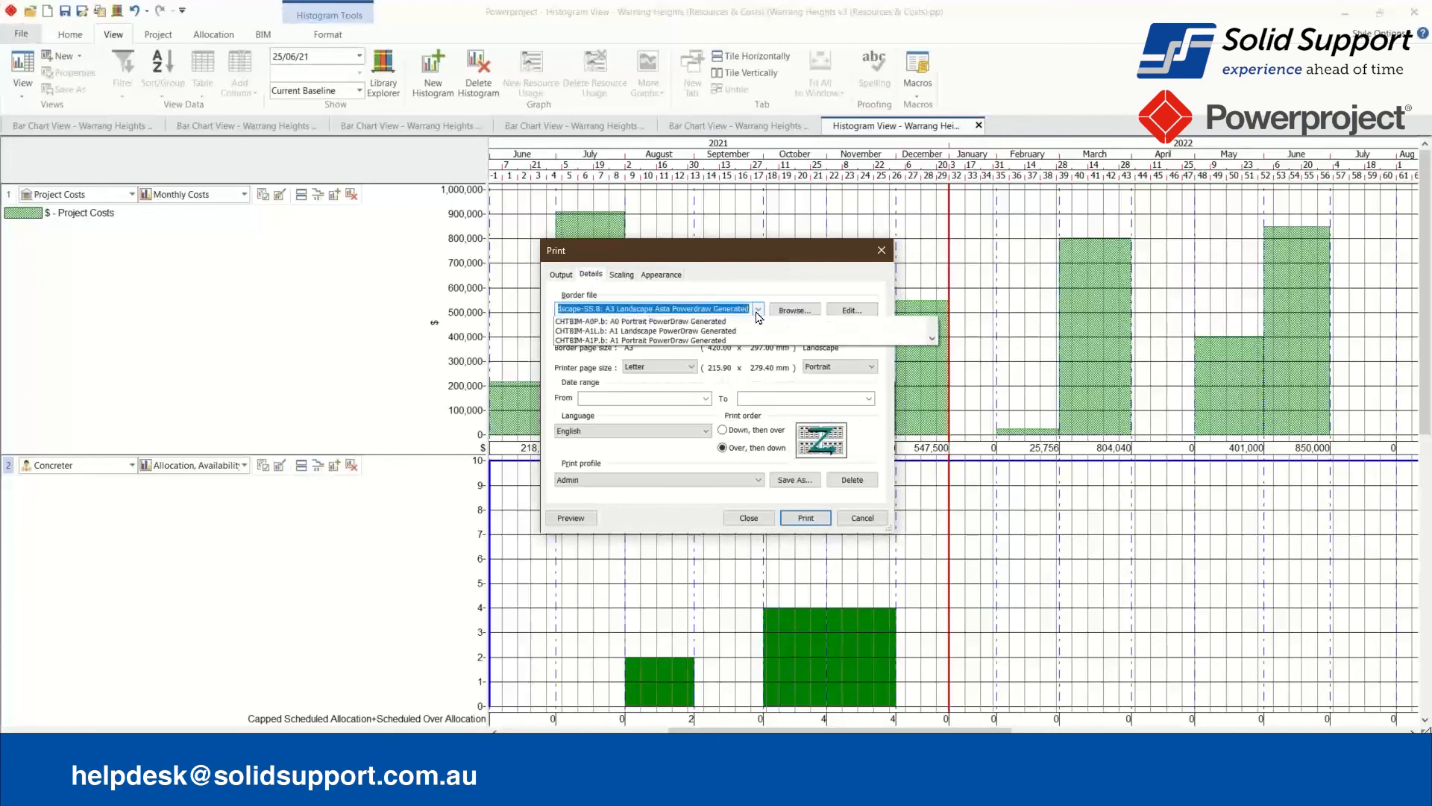
click(757, 310)
scroll(733, 522, down, 12)
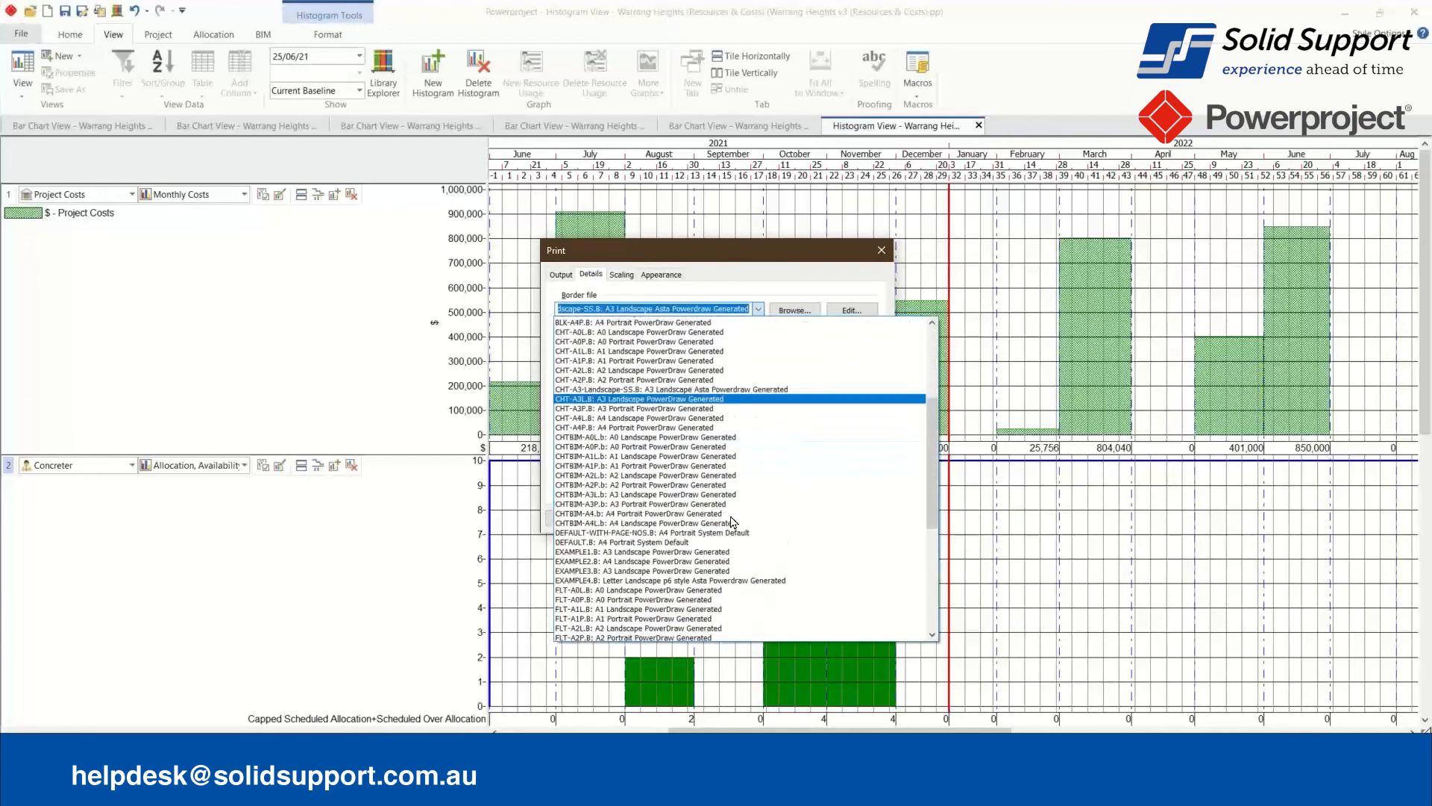
scroll(733, 531, down, 2)
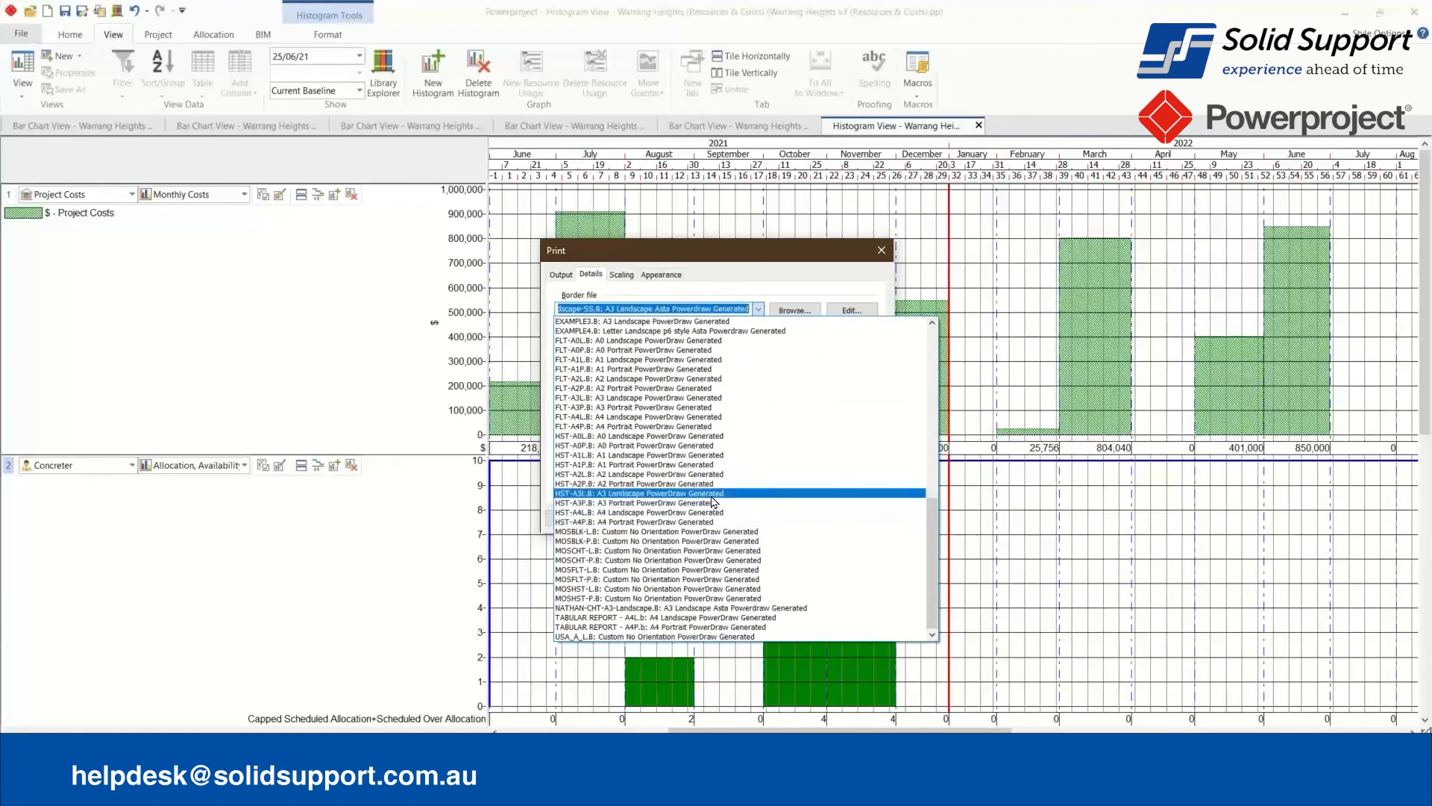
click(710, 505)
click(556, 518)
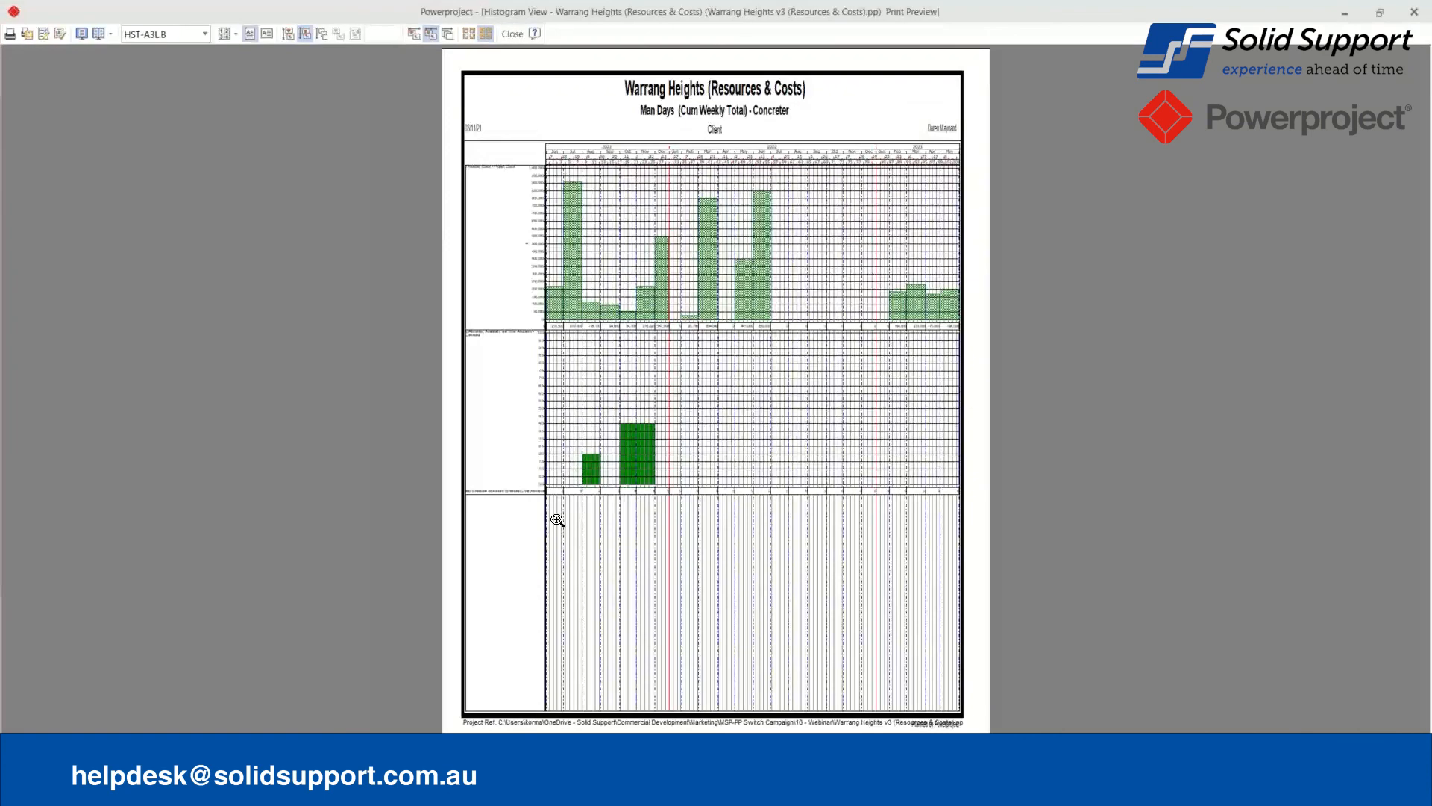
click(496, 34)
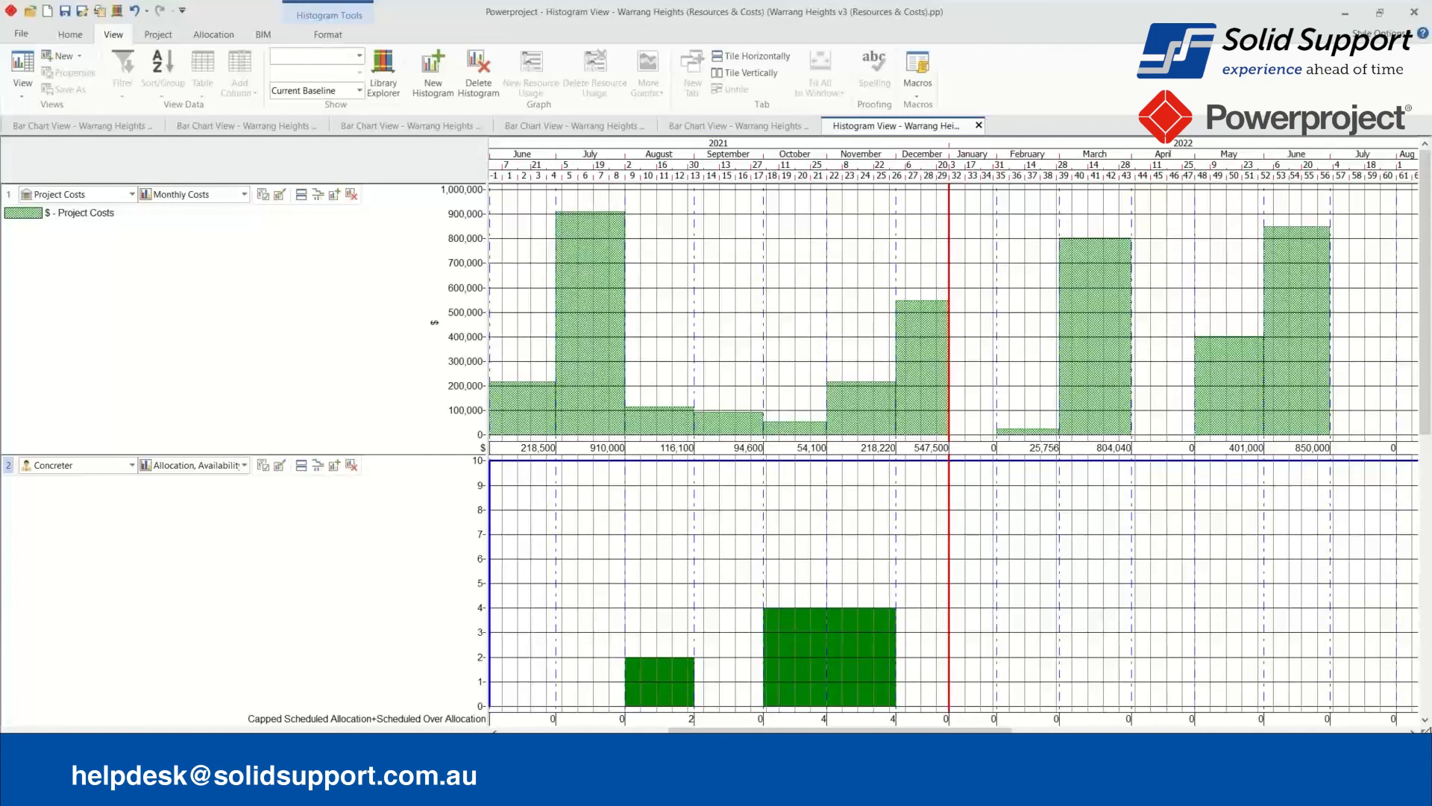
Switch from the checklist PDF back to Powerproject and show the Warrang Heights (Baseline) bar chart.
click(221, 126)
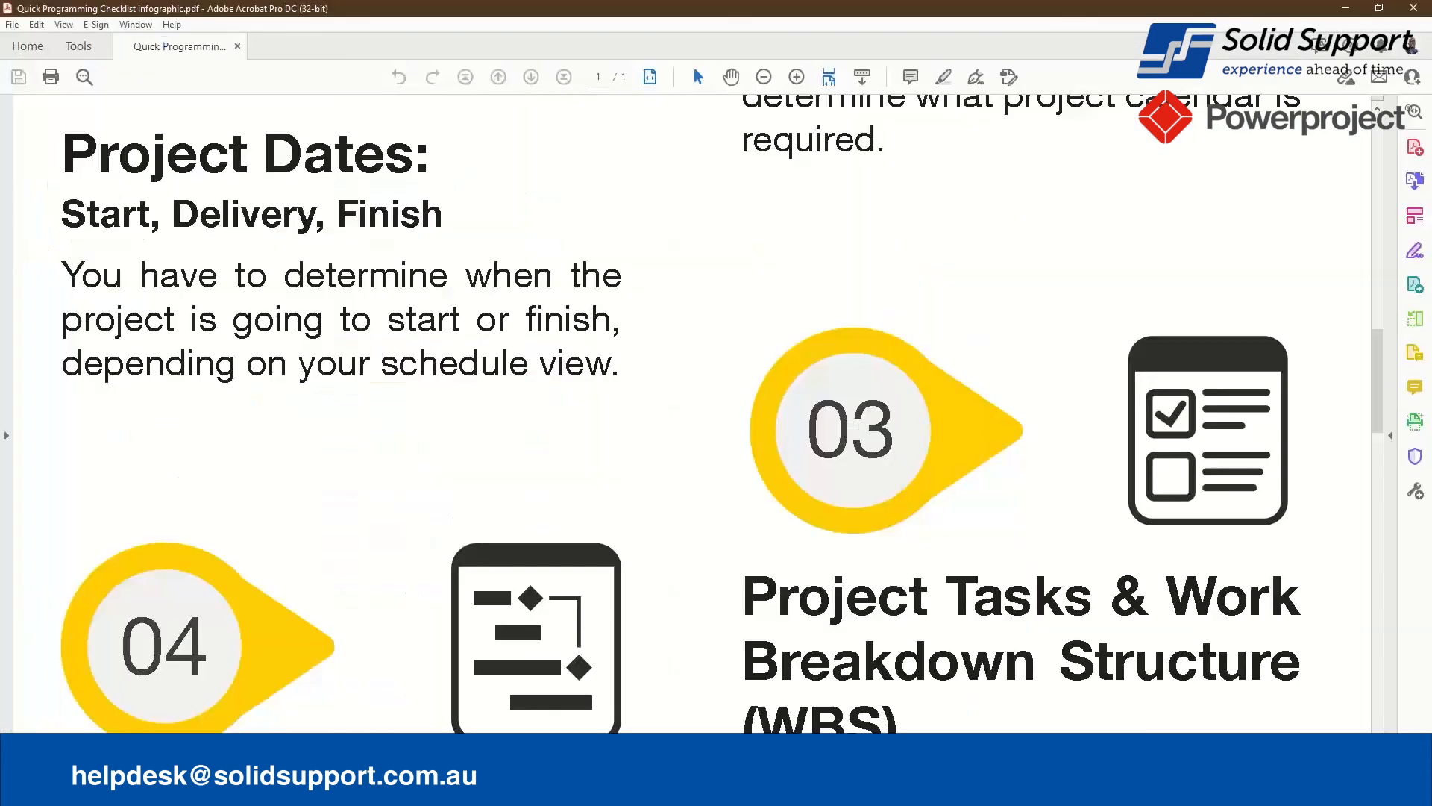
mouse_move(566, 791)
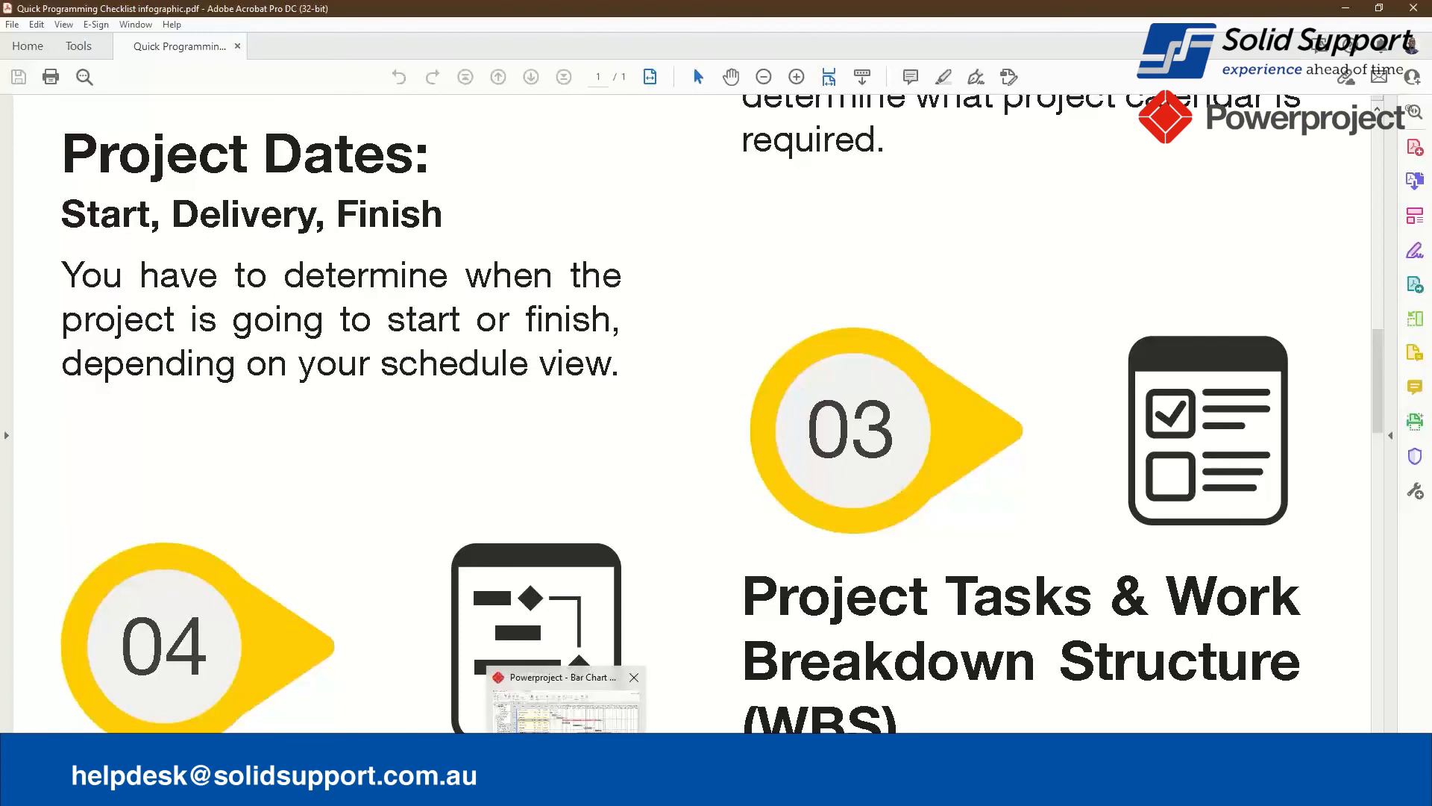
click(567, 746)
click(409, 125)
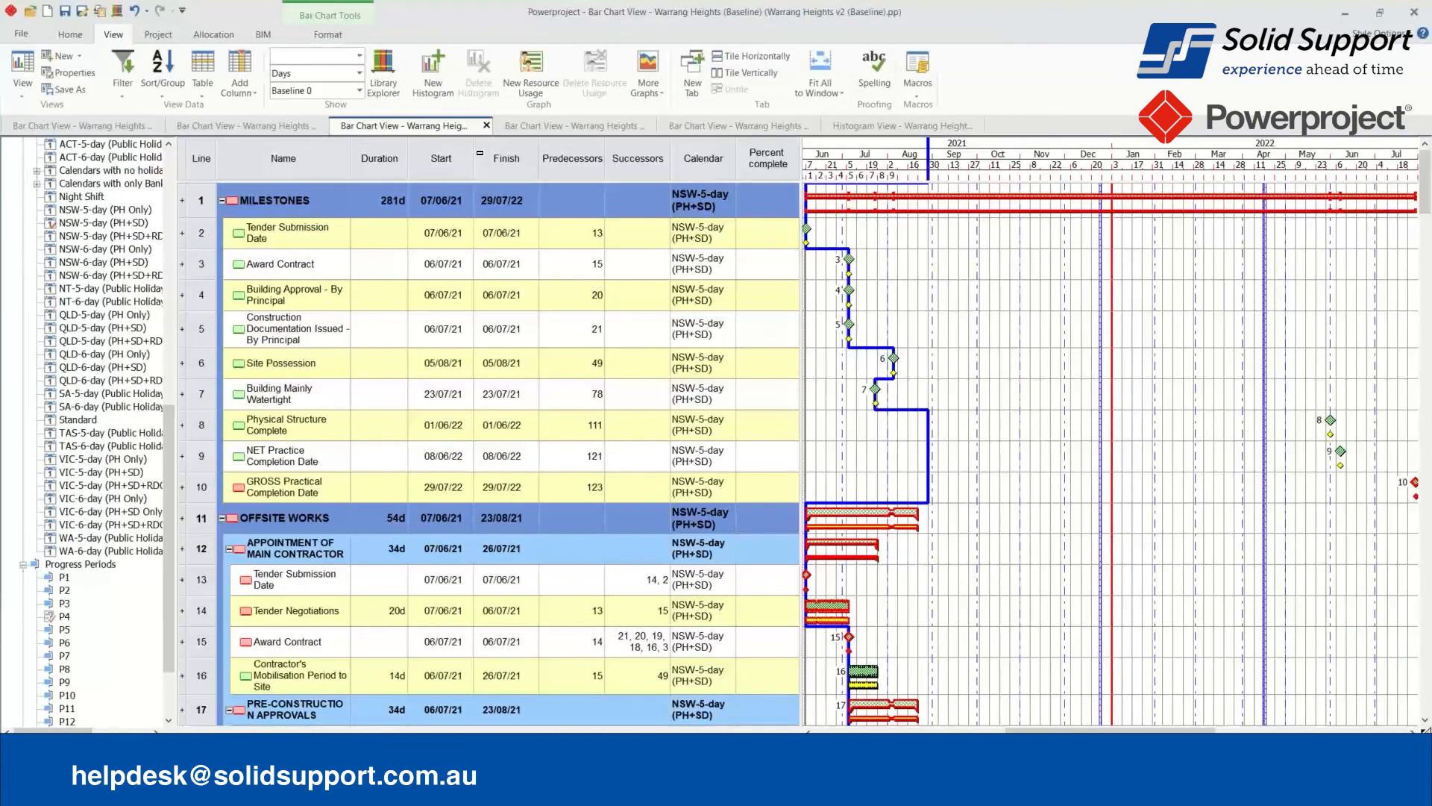
Show the Warrang Heights (Resources & Costs) bar chart and display the BIM commands.
click(720, 126)
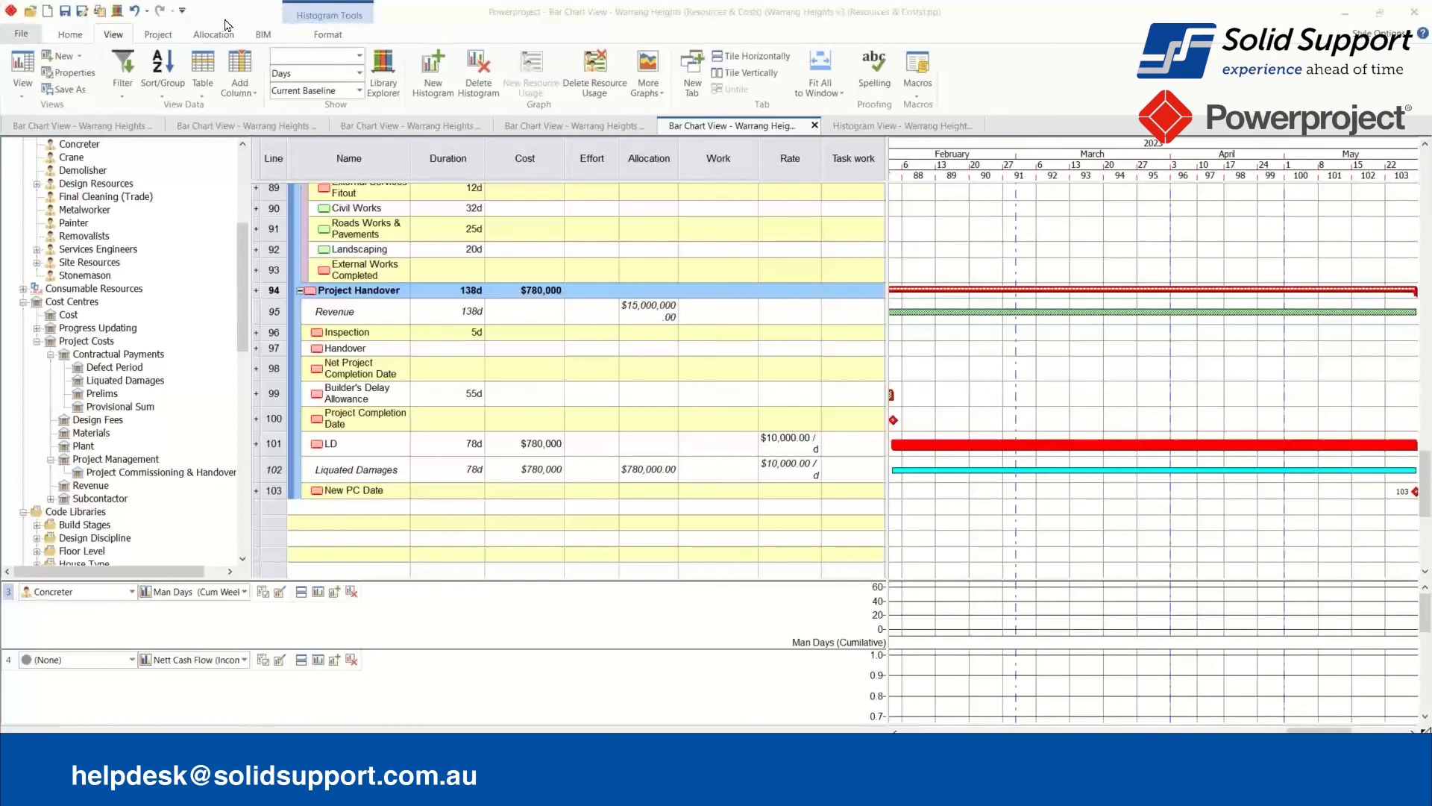
click(262, 36)
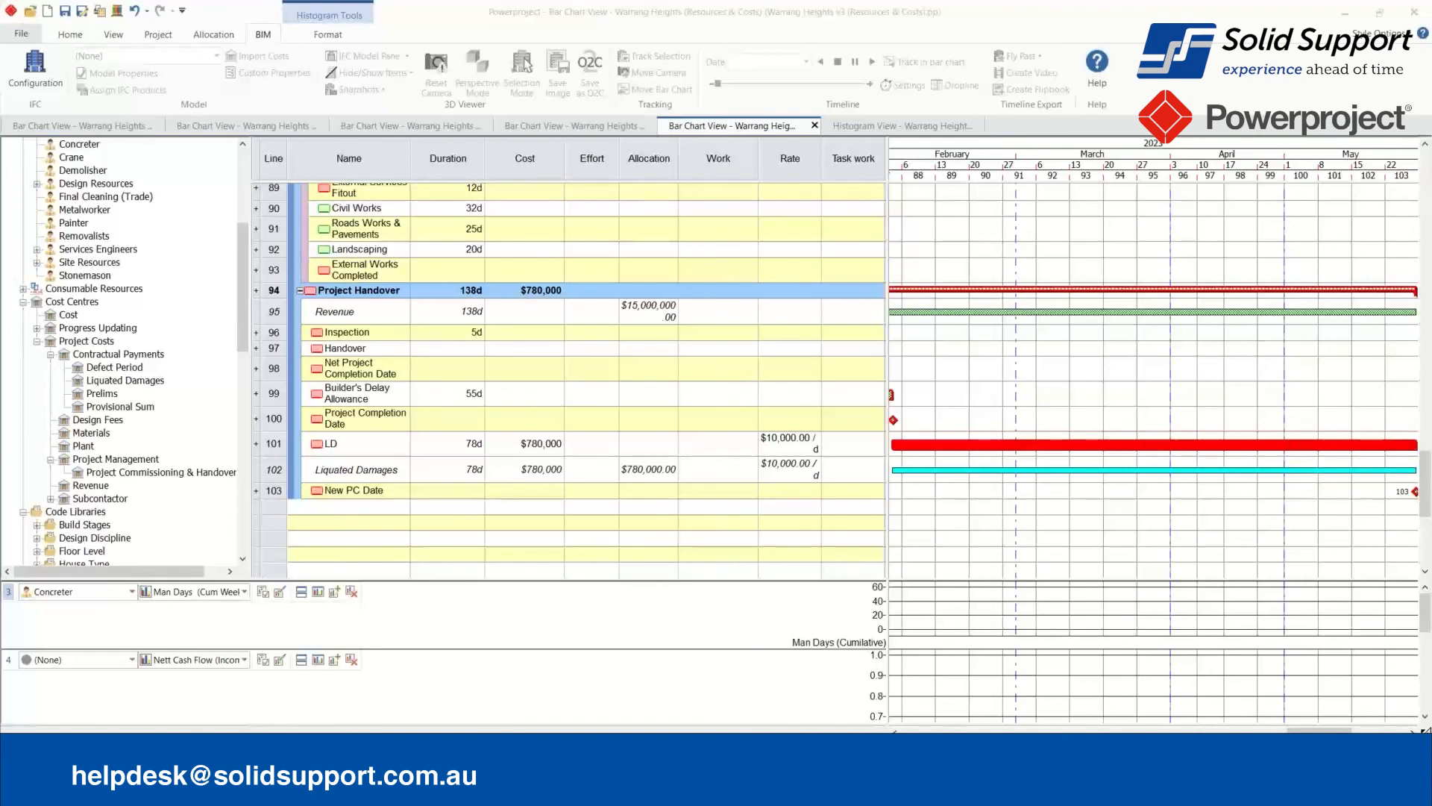
Show the Warrang Heights v0 bar chart and expand its list of calendars in the project tree.
click(108, 127)
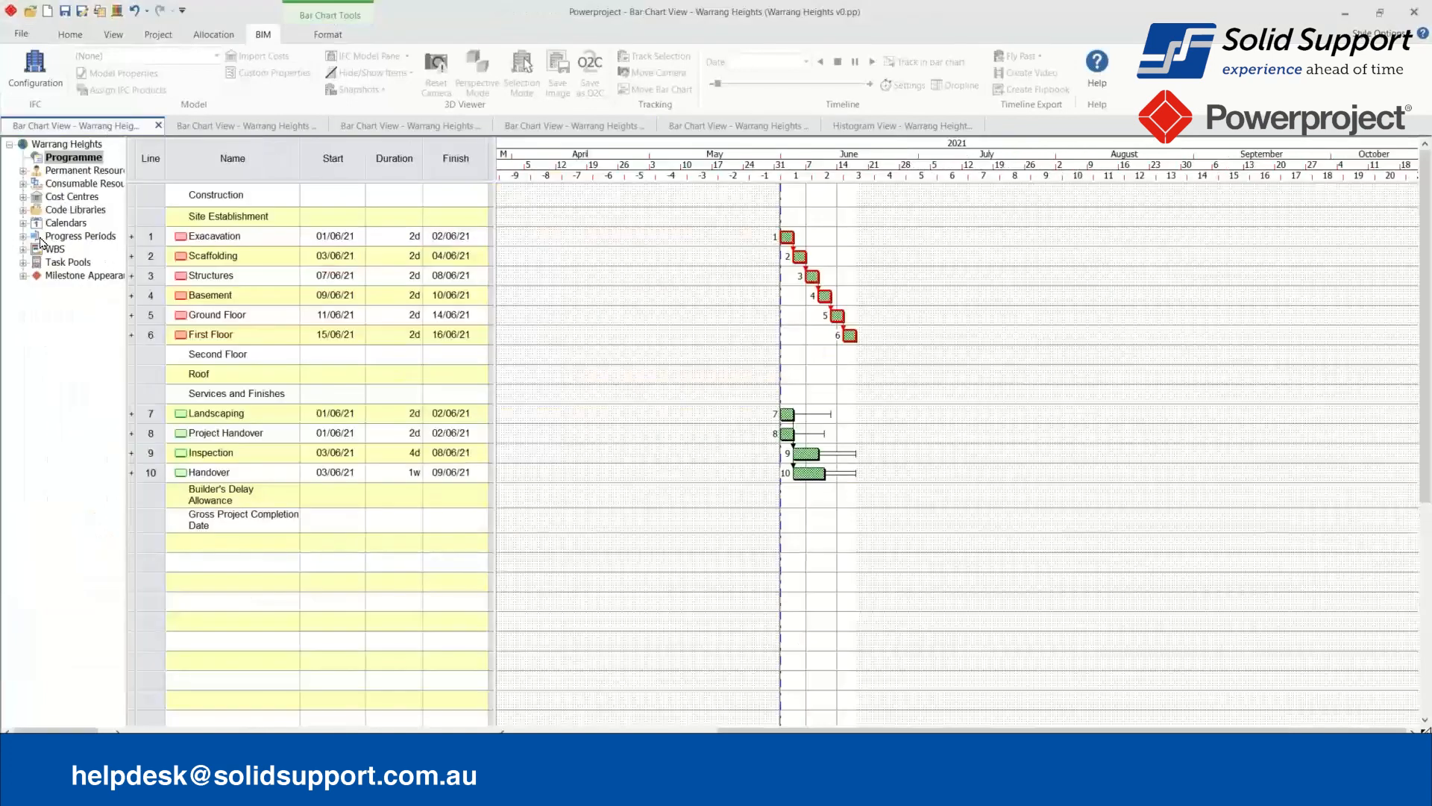
click(23, 223)
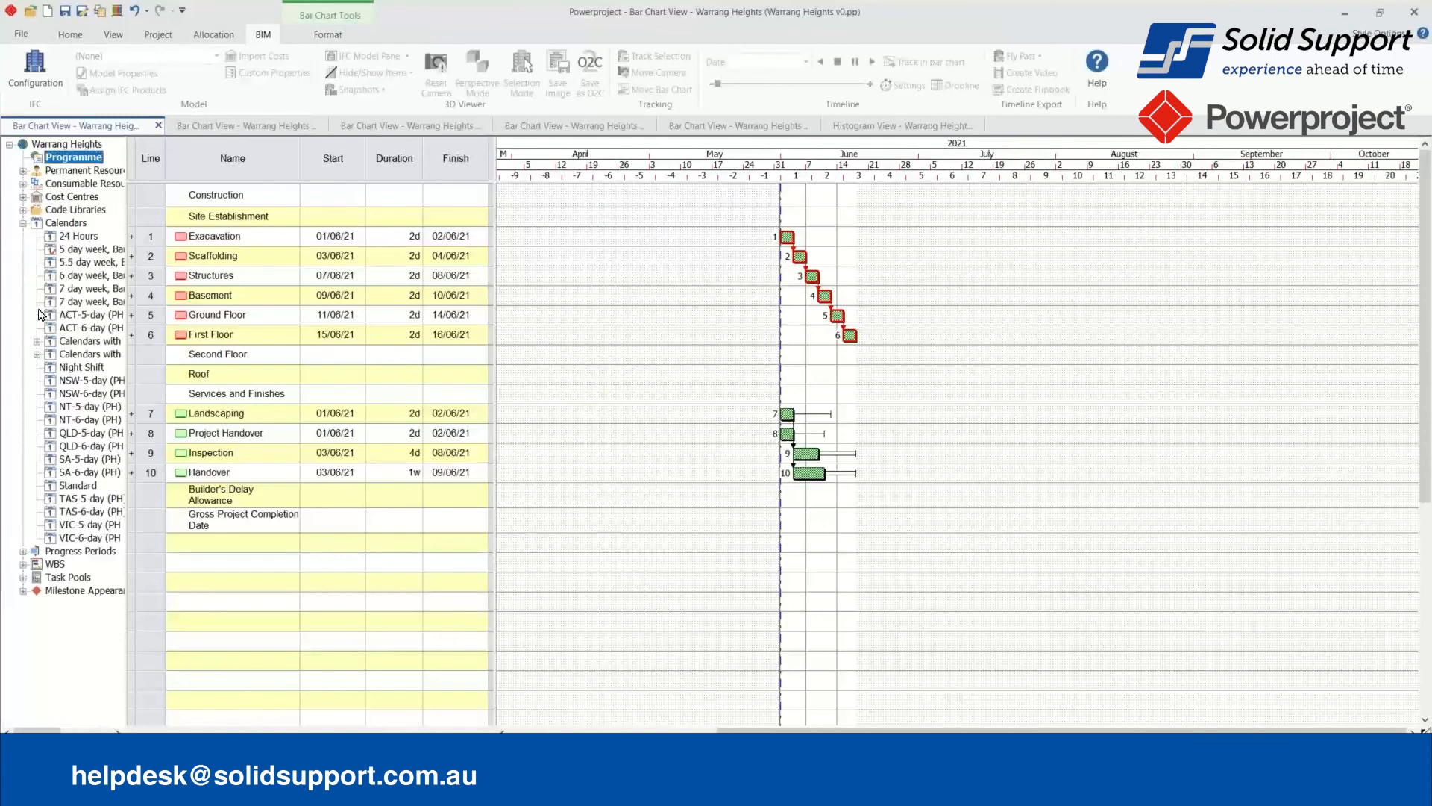